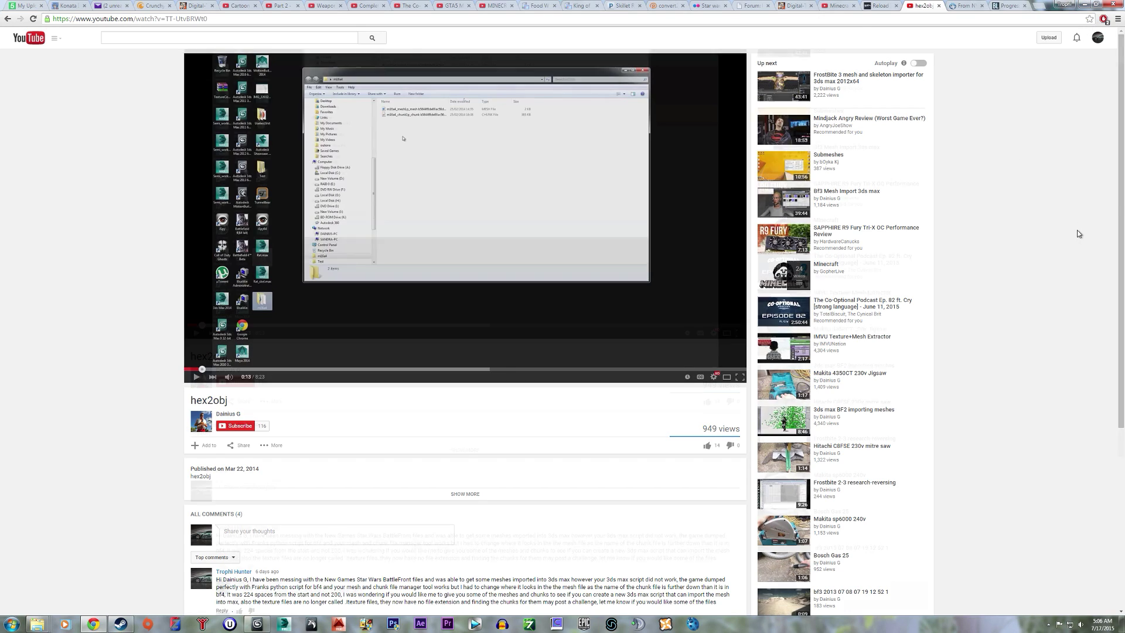
- Scroll down the hex2obj video page to its four comments
scroll(1080, 234, "down", 5)
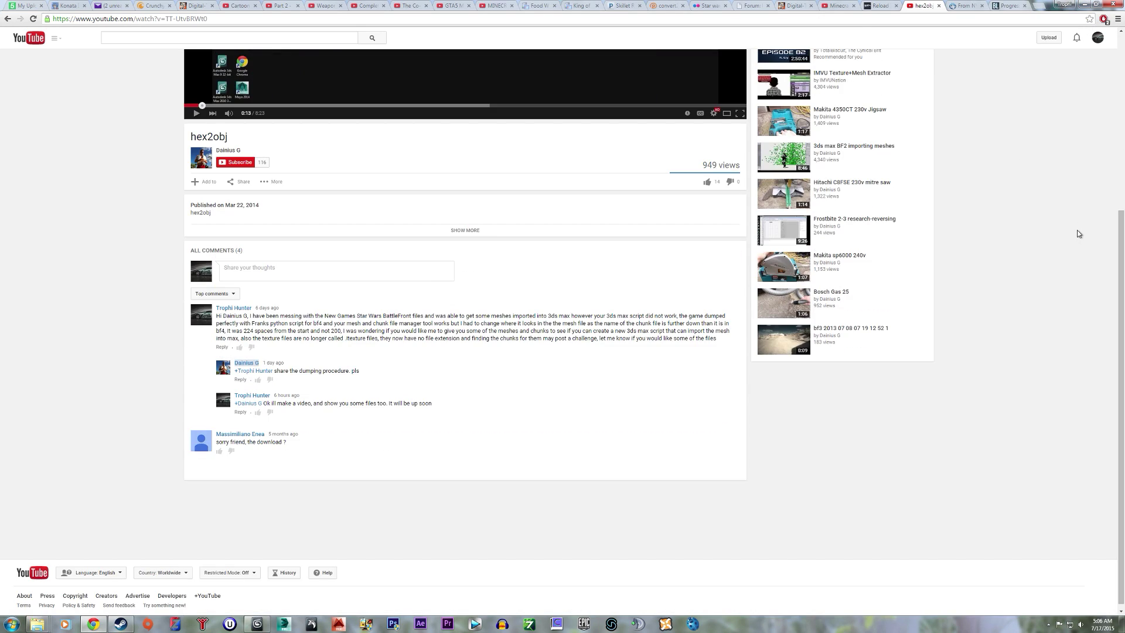
- Minimize Chrome, close the Mesh Tools and m16a4 windows, and centre the M16A4 window
left_click(1086, 6)
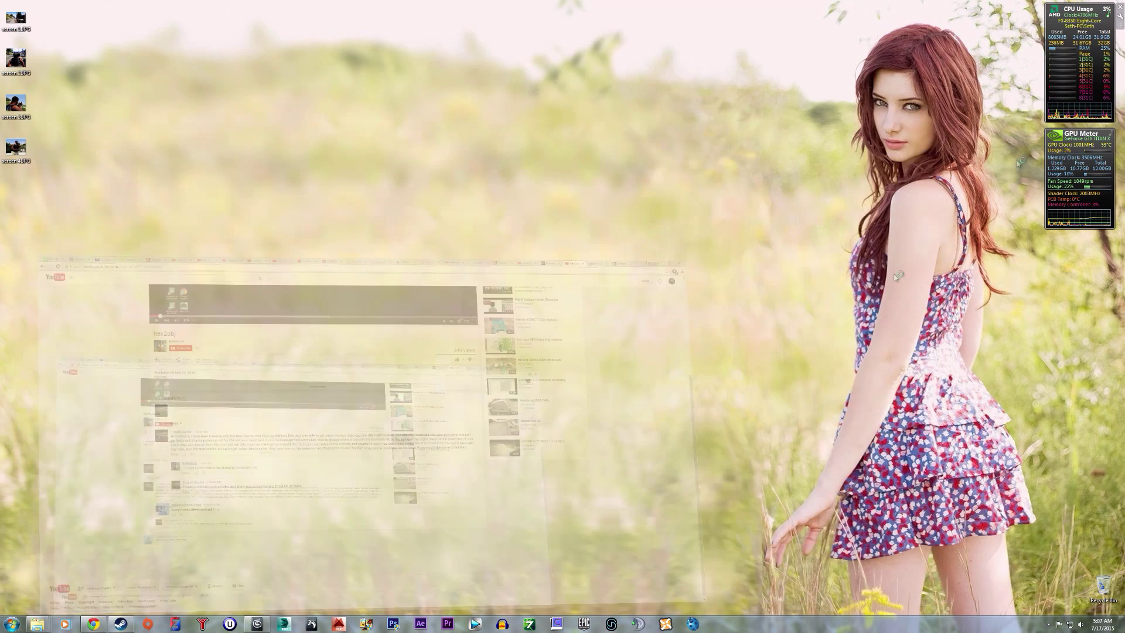
mouse_move(43, 629)
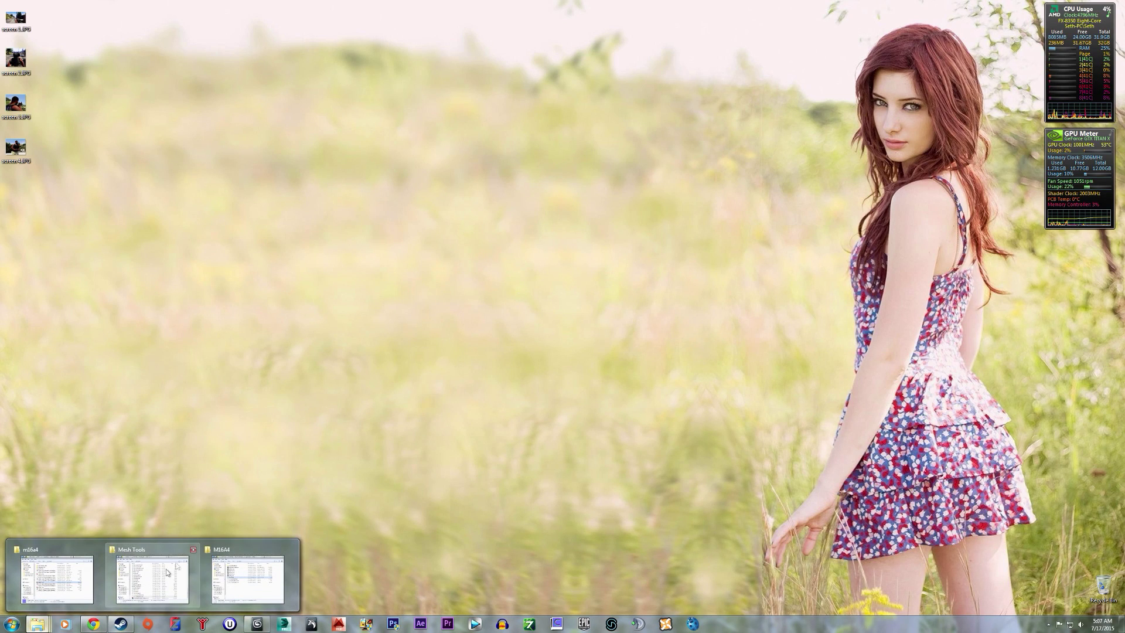
left_click(189, 550)
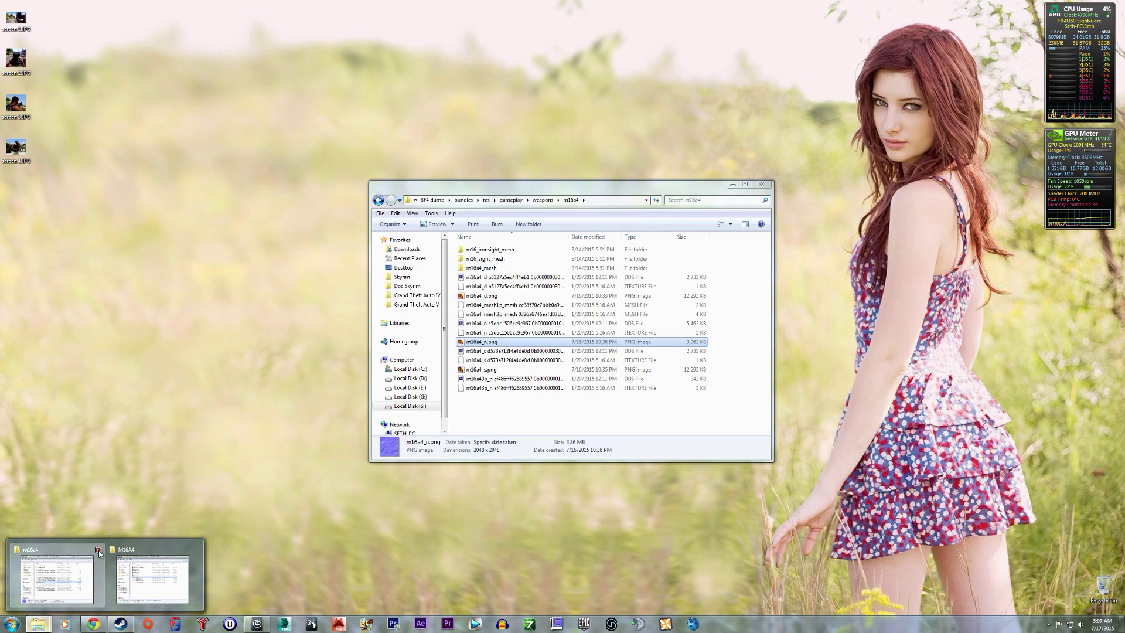
left_click(98, 550)
left_click(59, 584)
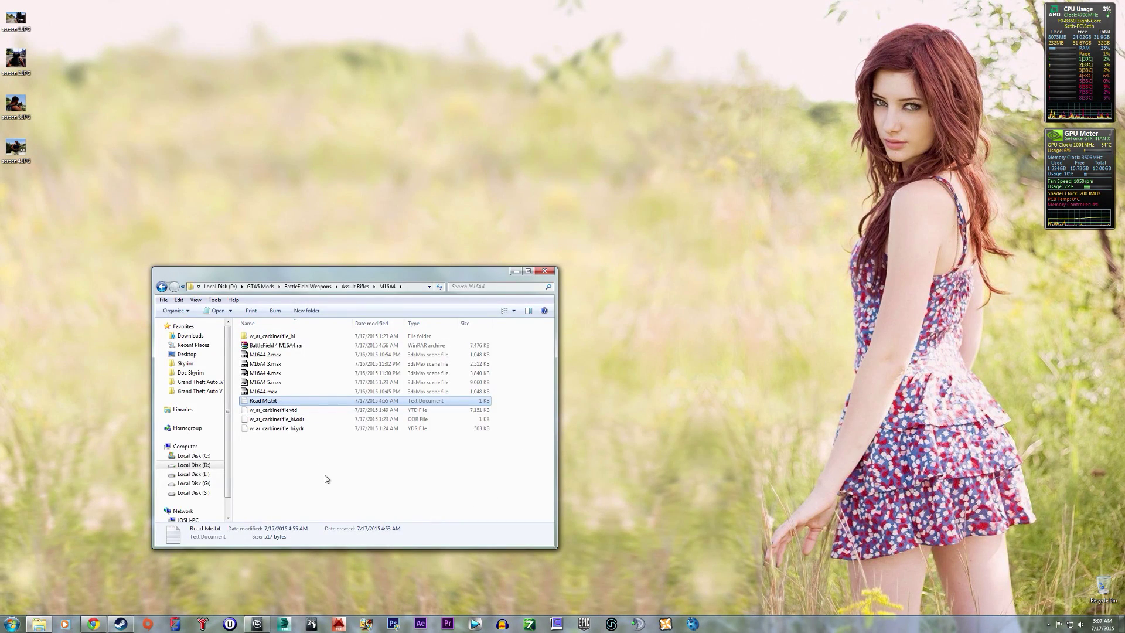
left_click_drag(363, 271, 517, 204)
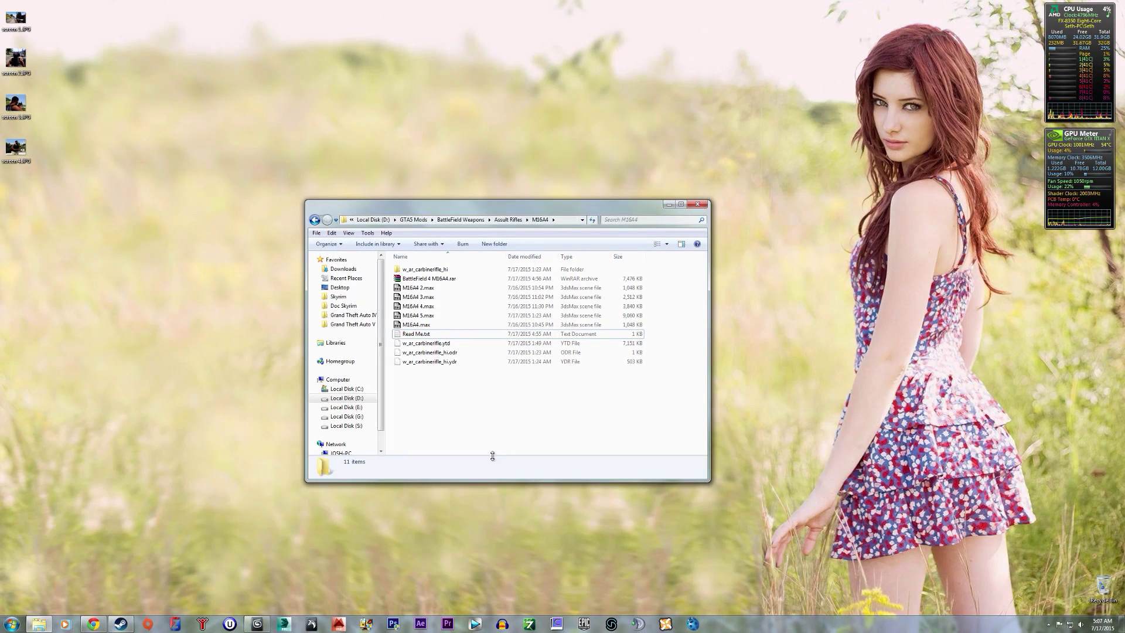
- Browse D:\Program Files (x86)\Origin Games\SWBF into Data\Win32, then back to SWBF
left_click(369, 401)
left_click(455, 408)
scroll(454, 407, "down", 3)
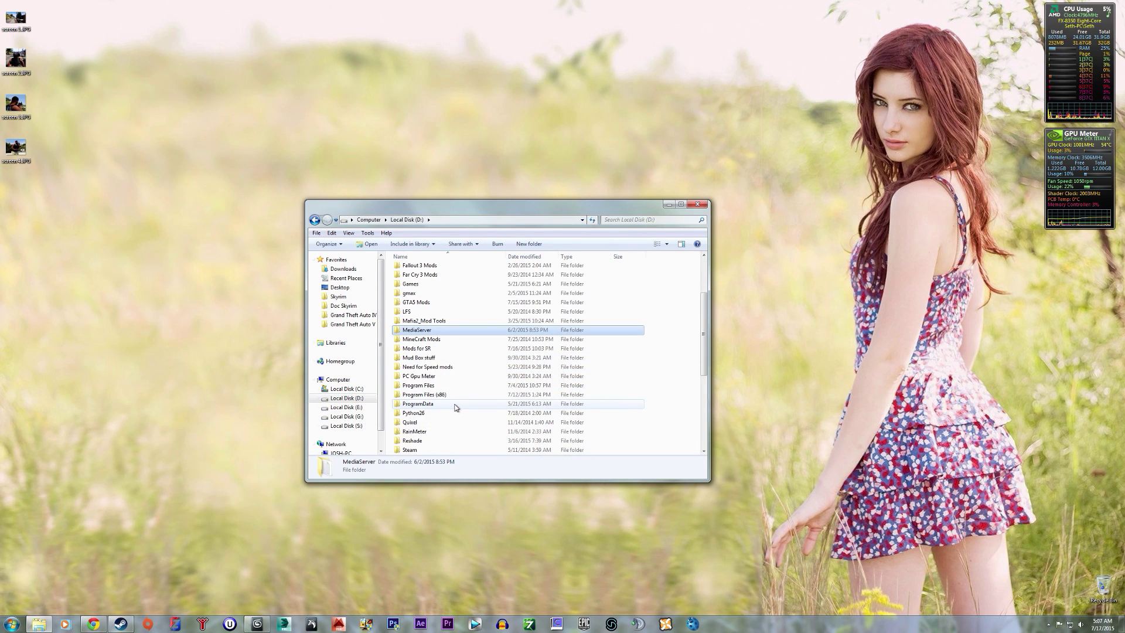
double_click(469, 394)
scroll(468, 394, "down", 7)
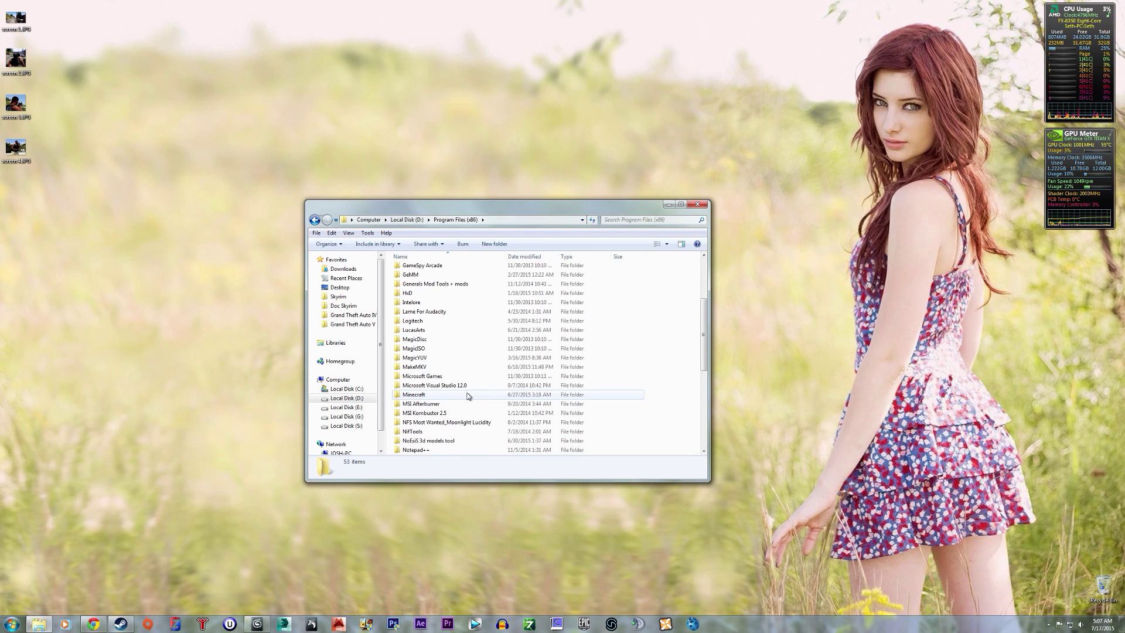
double_click(444, 379)
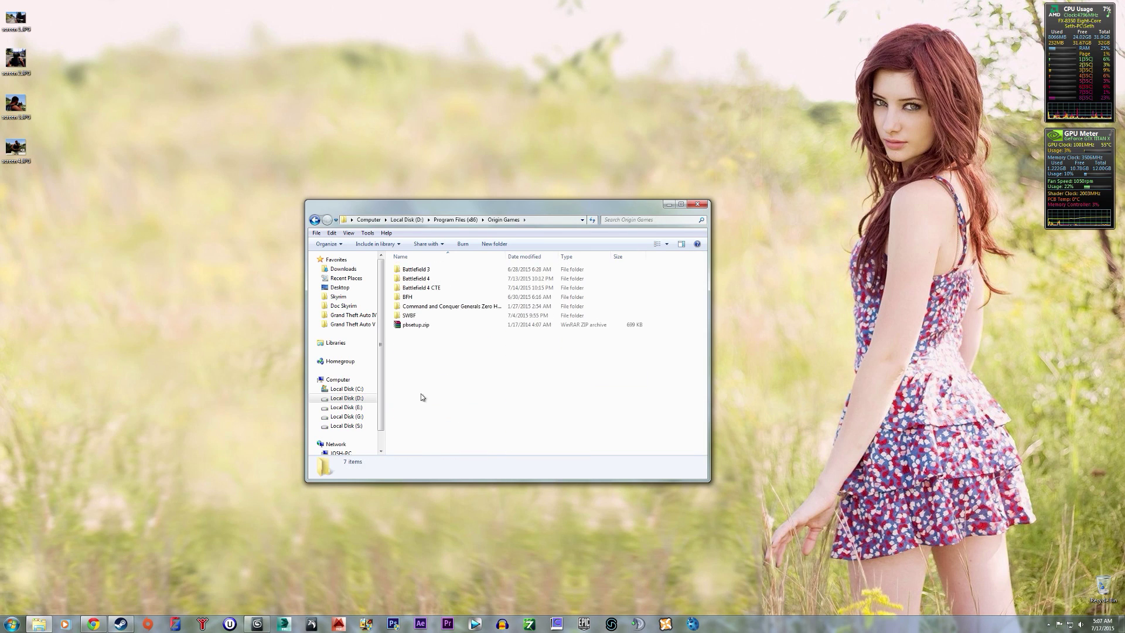
double_click(425, 319)
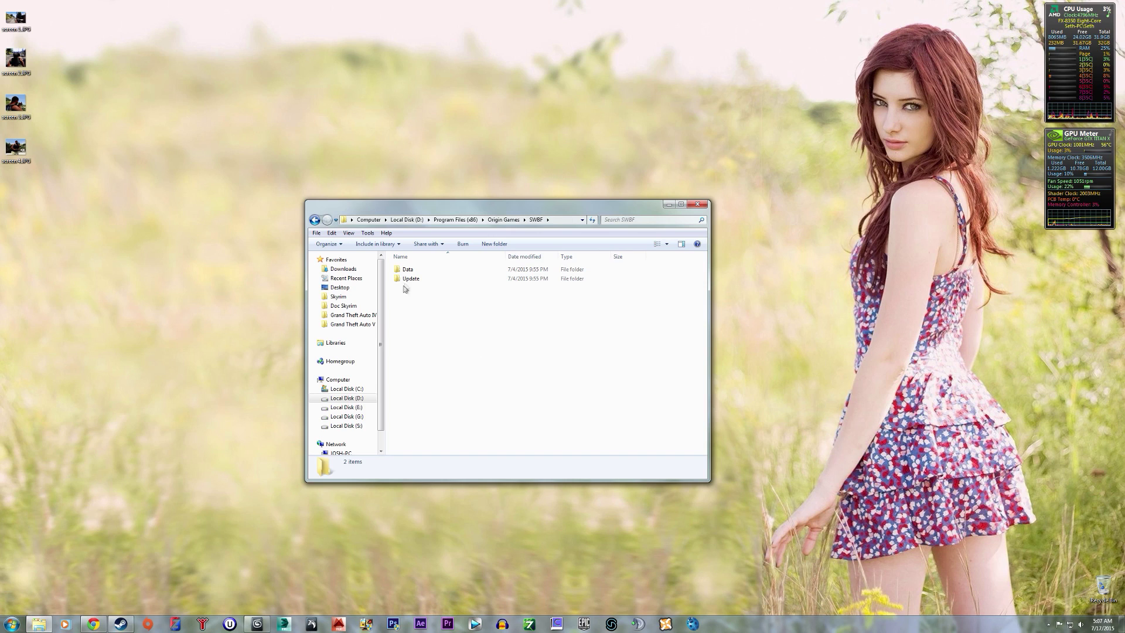
double_click(431, 272)
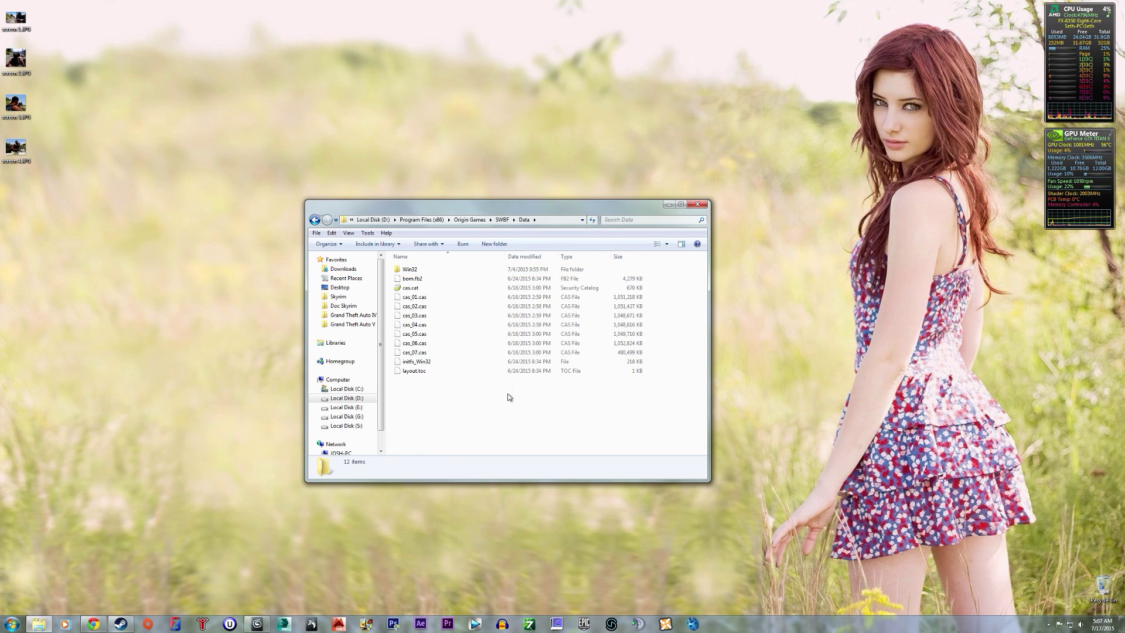
double_click(410, 269)
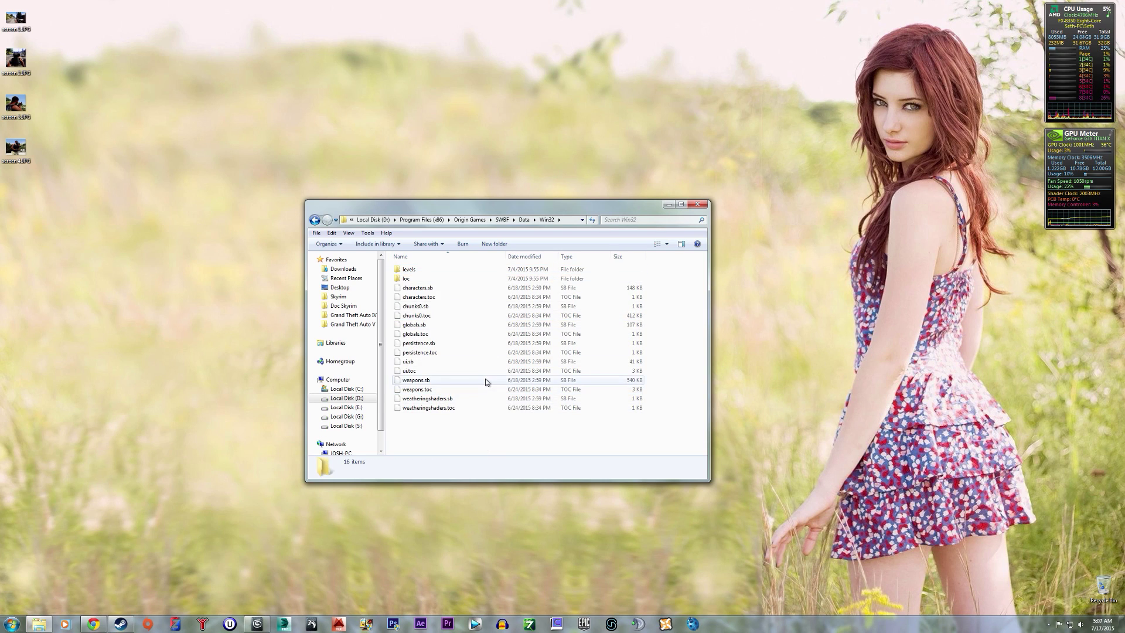
left_click(524, 220)
left_click(503, 220)
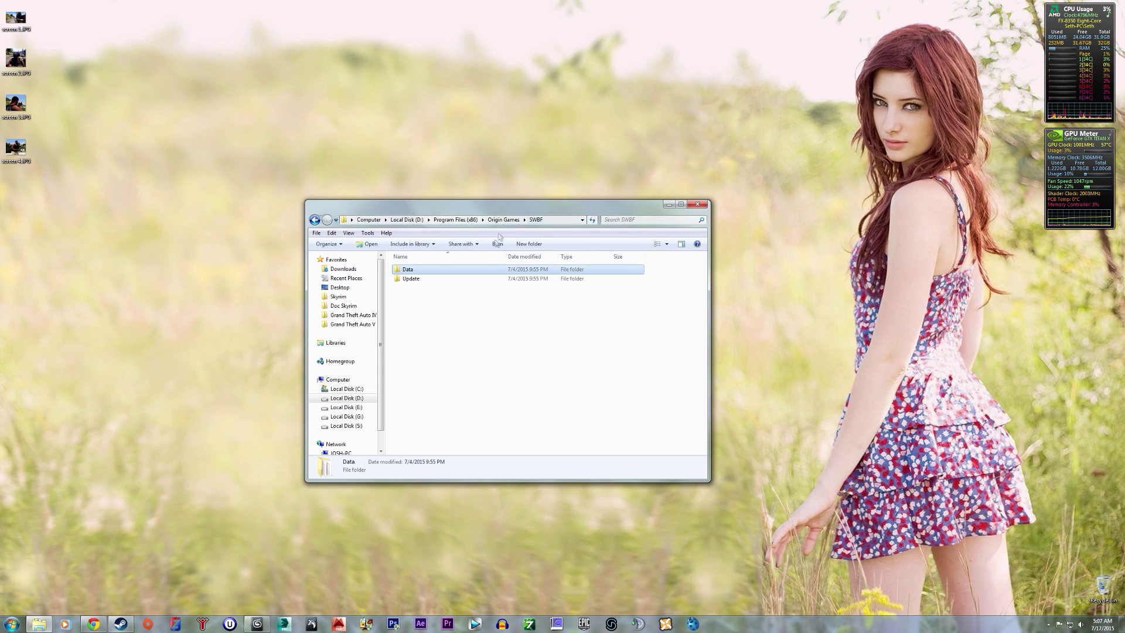
- Look through SWBF's Update\Patch\Data folder and its Logs and Win32 subfolders
double_click(442, 279)
double_click(441, 271)
double_click(442, 271)
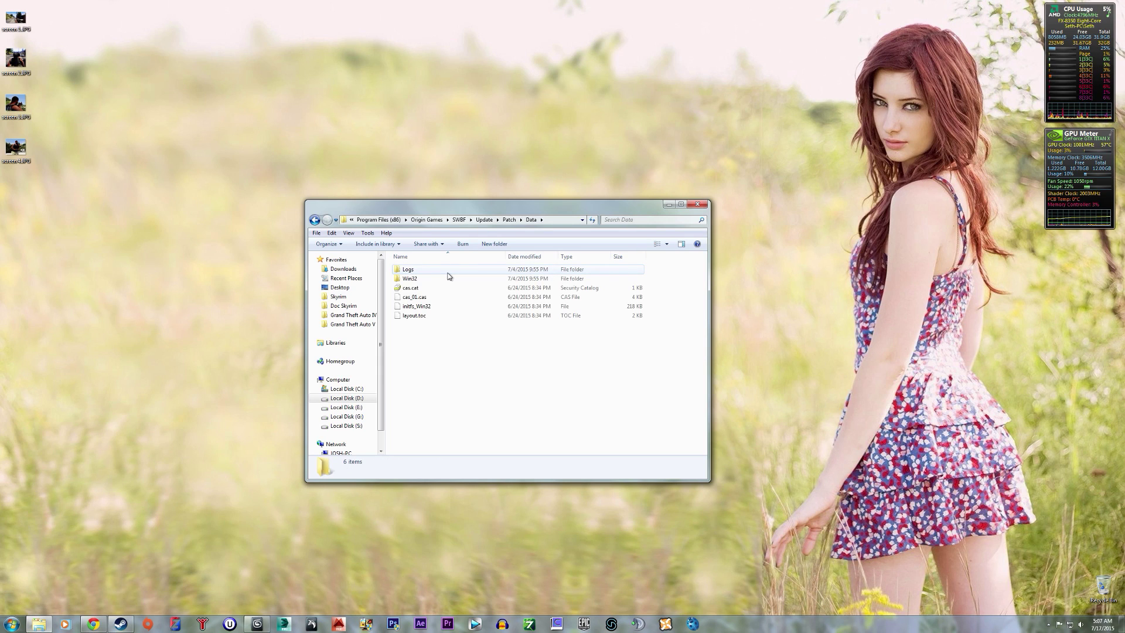
double_click(448, 271)
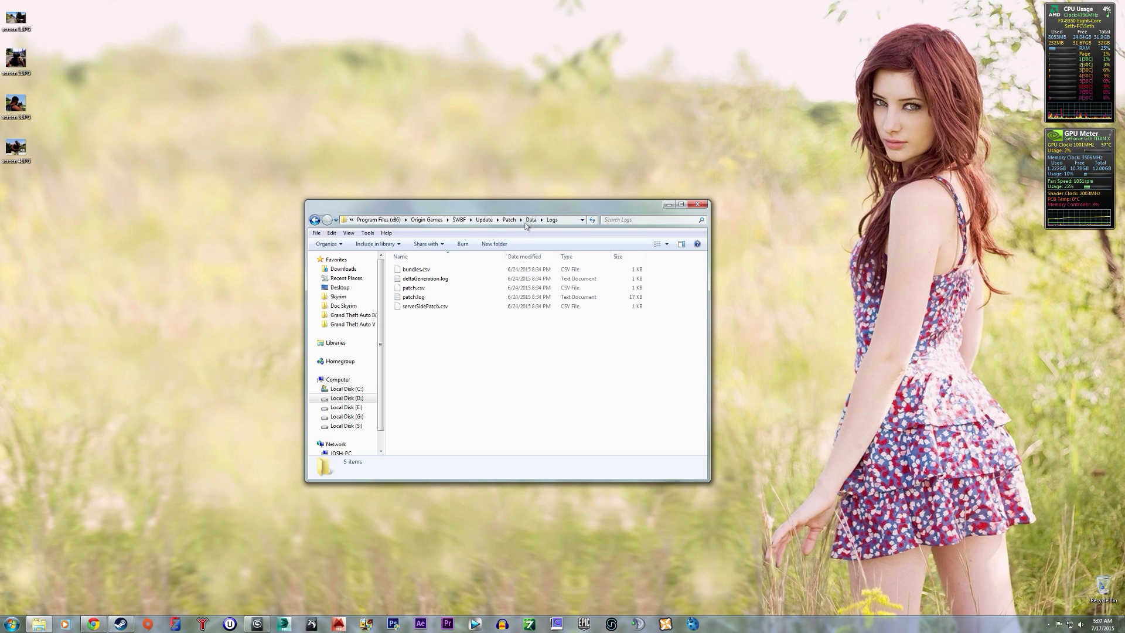
left_click(530, 219)
double_click(465, 279)
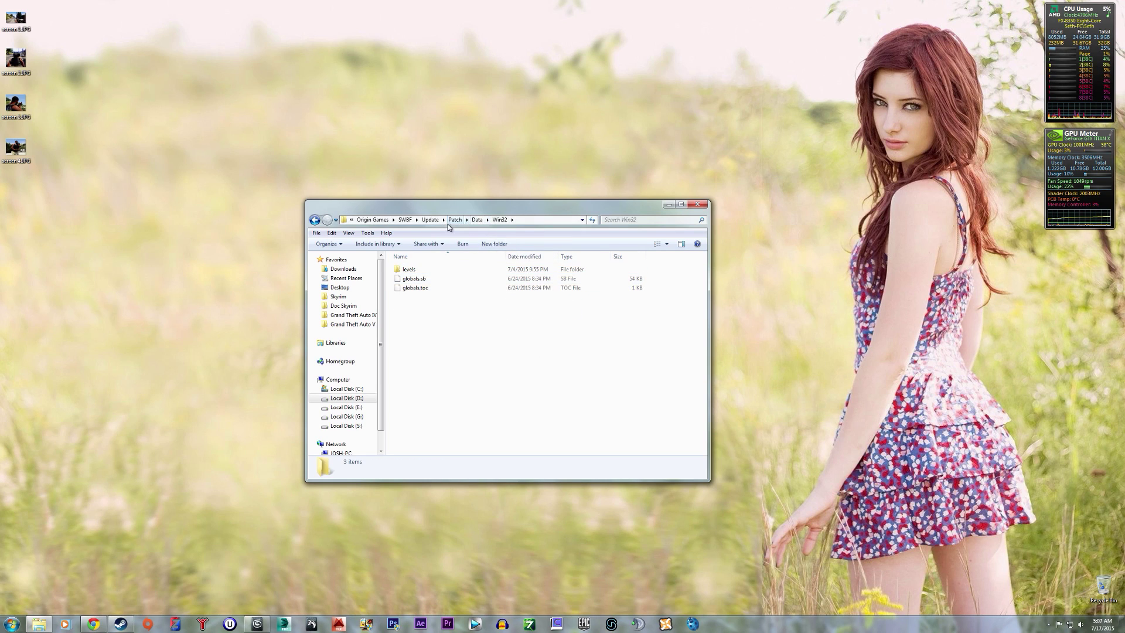
left_click(373, 220)
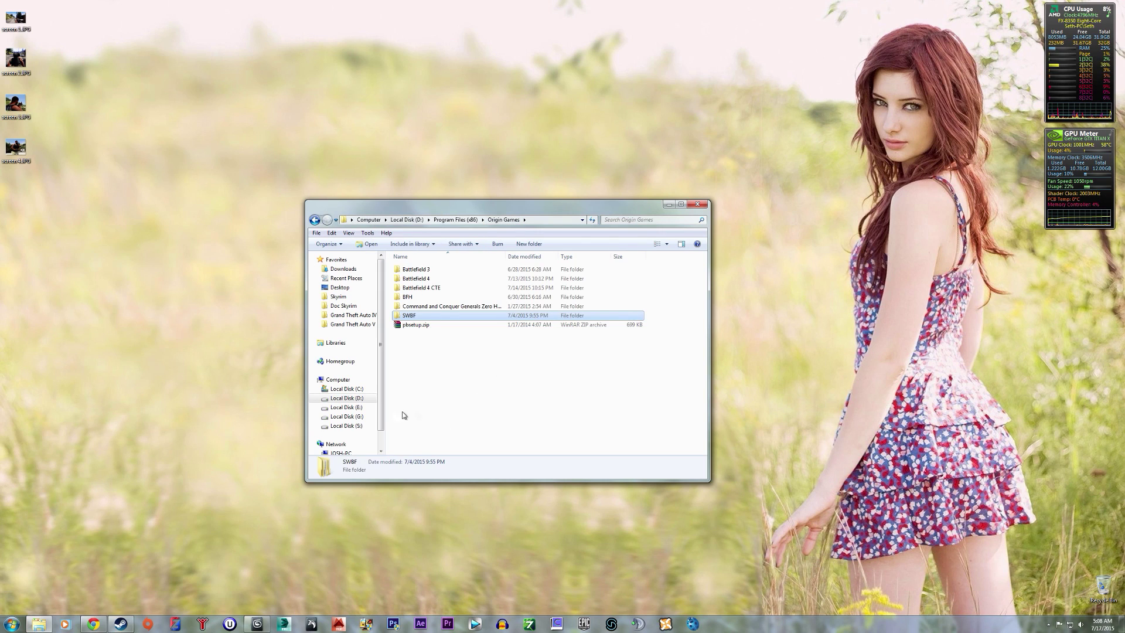
- Navigate to the Dumper folder inside D:\Tools
left_click(348, 417)
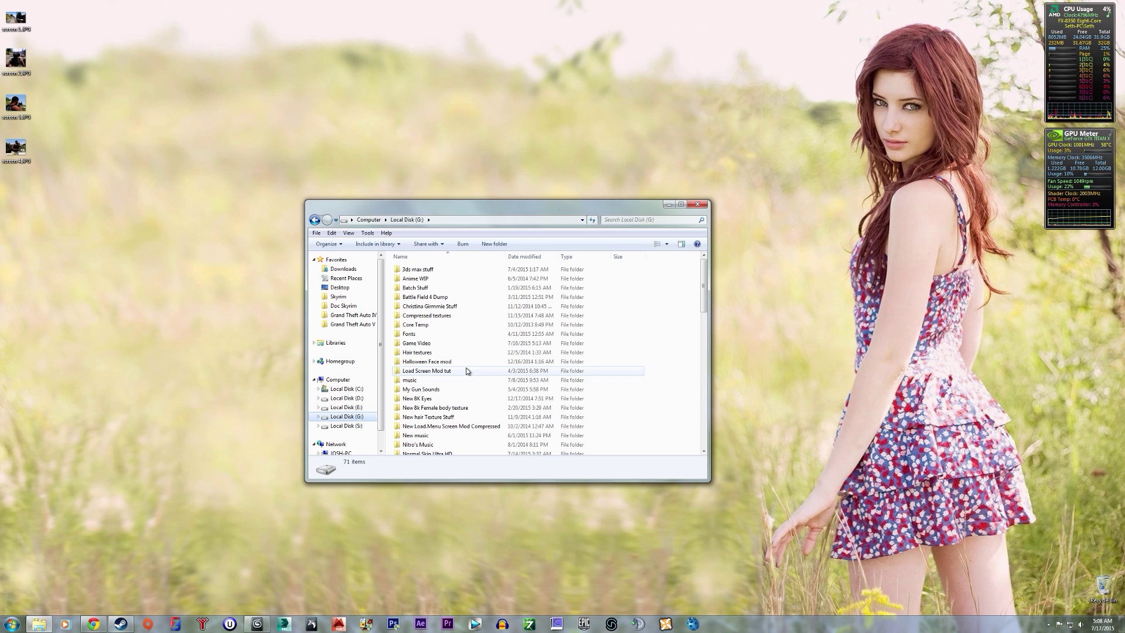
key("BackSpace")
scroll(461, 403, "down", 2)
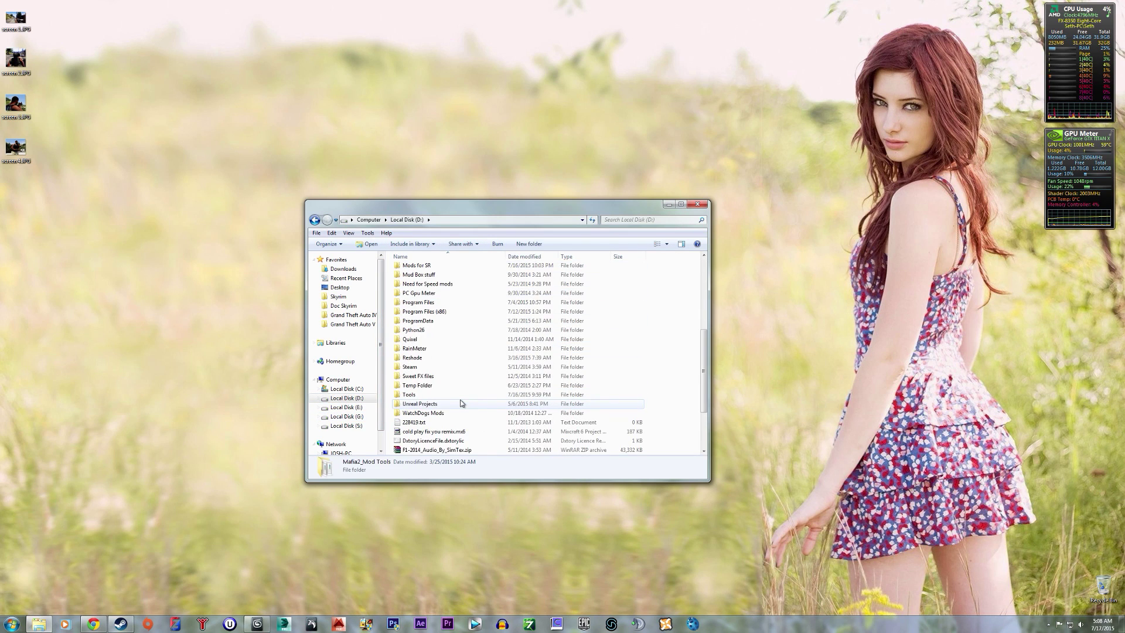
double_click(460, 395)
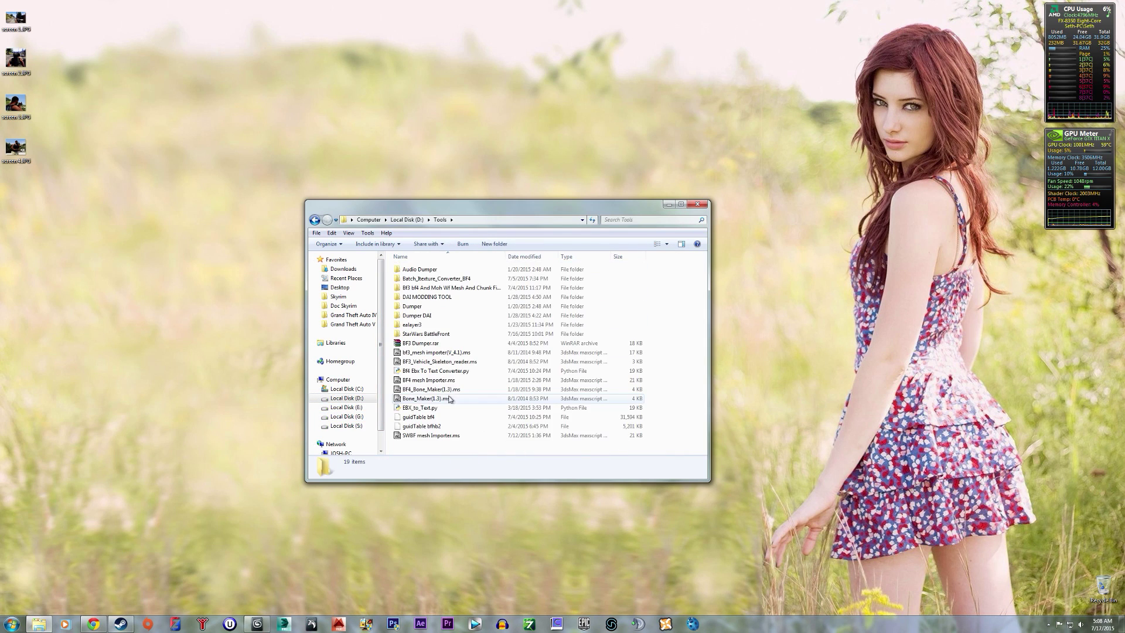
double_click(449, 306)
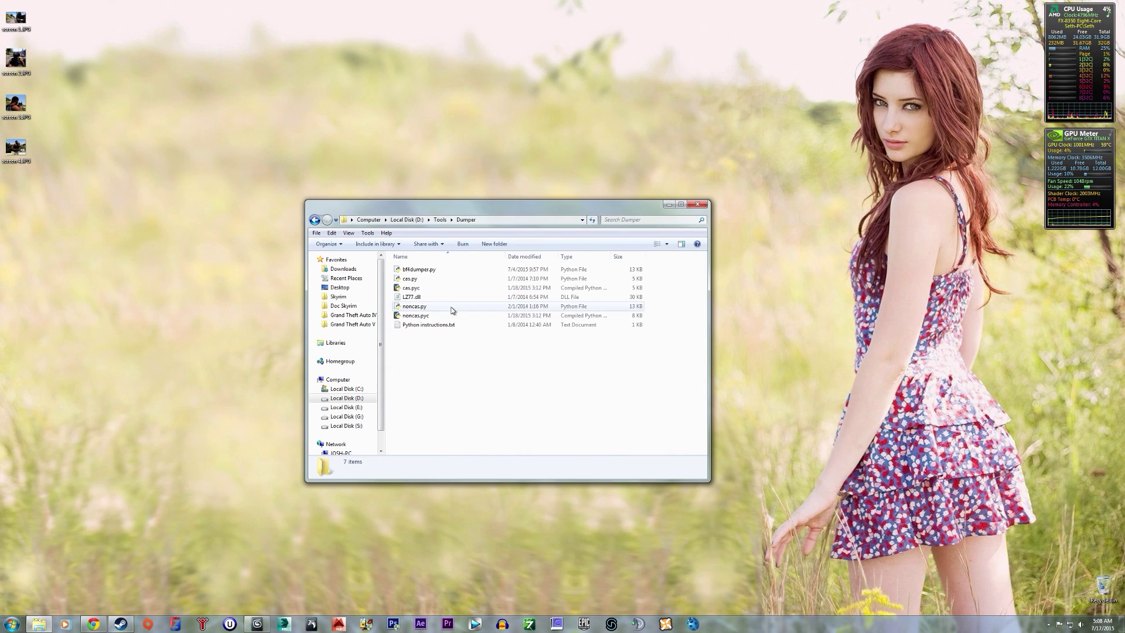
- Open bf4dumper.py in the editor using Edit with IDLE
left_click(440, 275)
right_click(440, 274)
left_click(476, 288)
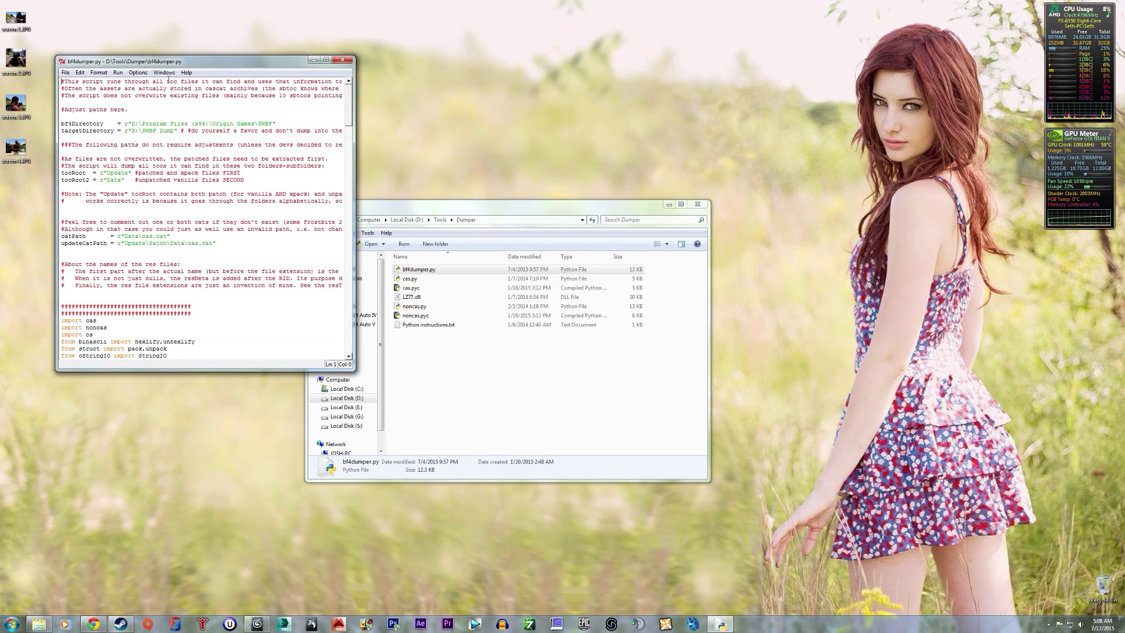
- Check the IDLE version under Help > About IDLE, then close it
left_click(187, 72)
left_click(198, 89)
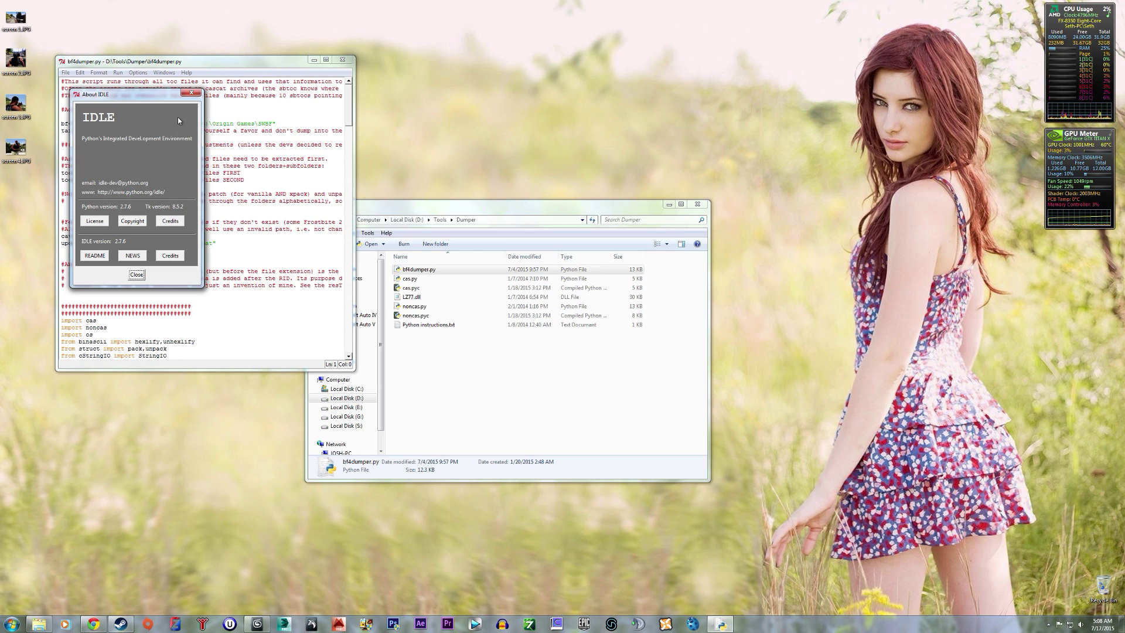
left_click(191, 92)
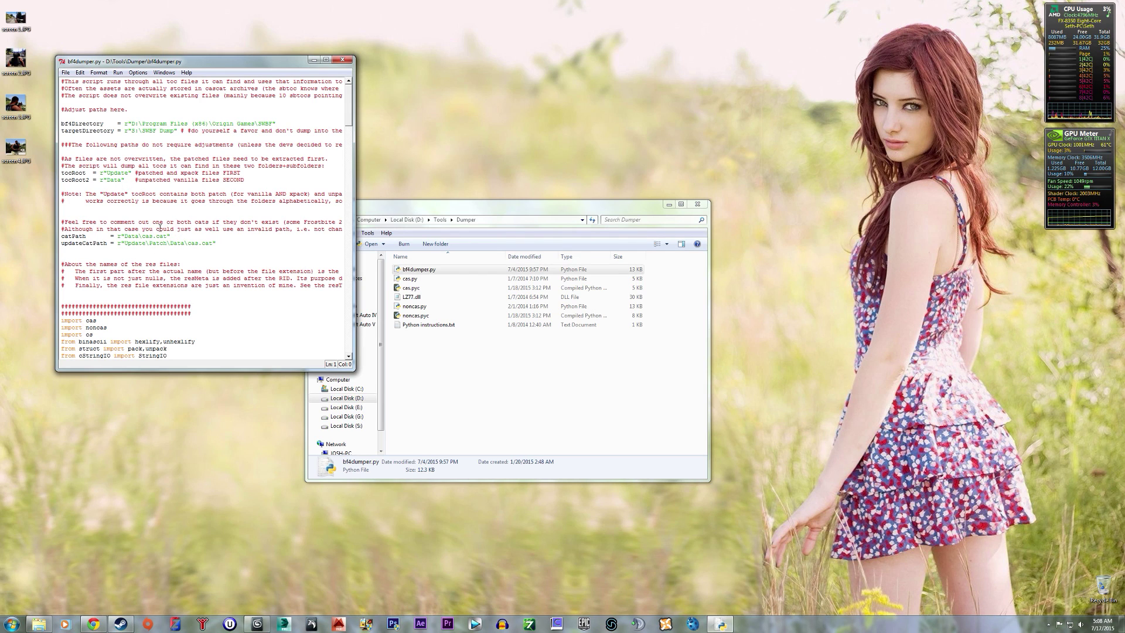
- Close IDLE and browse S:\SWBF Dump\Audio\Sound into the Music folder
left_click(344, 60)
left_click(525, 384)
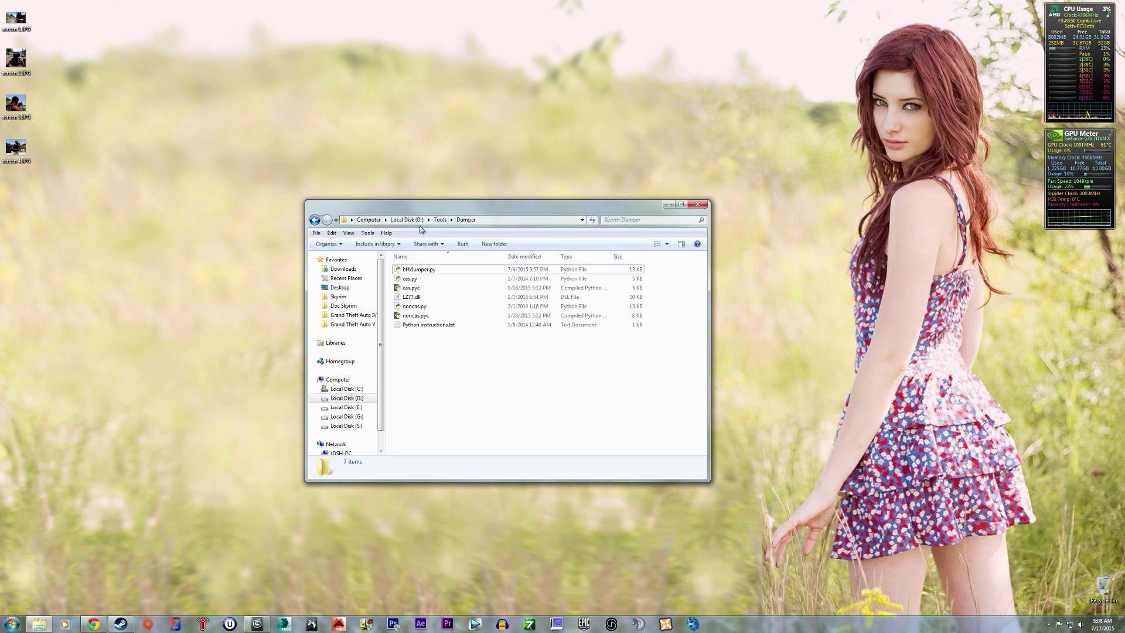
left_click(347, 426)
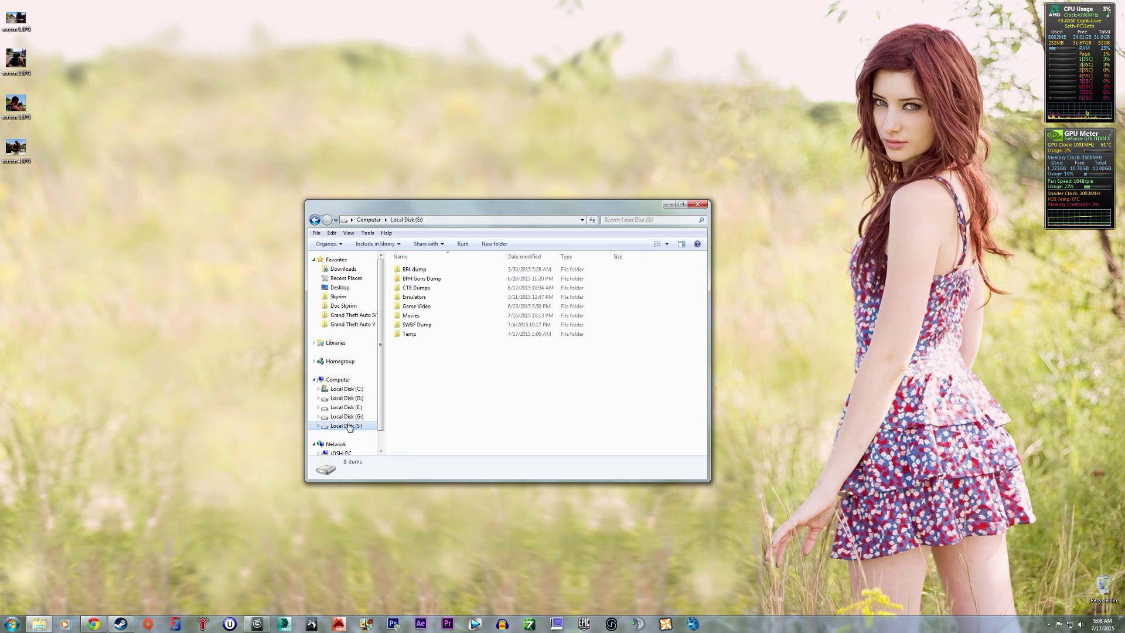
double_click(440, 326)
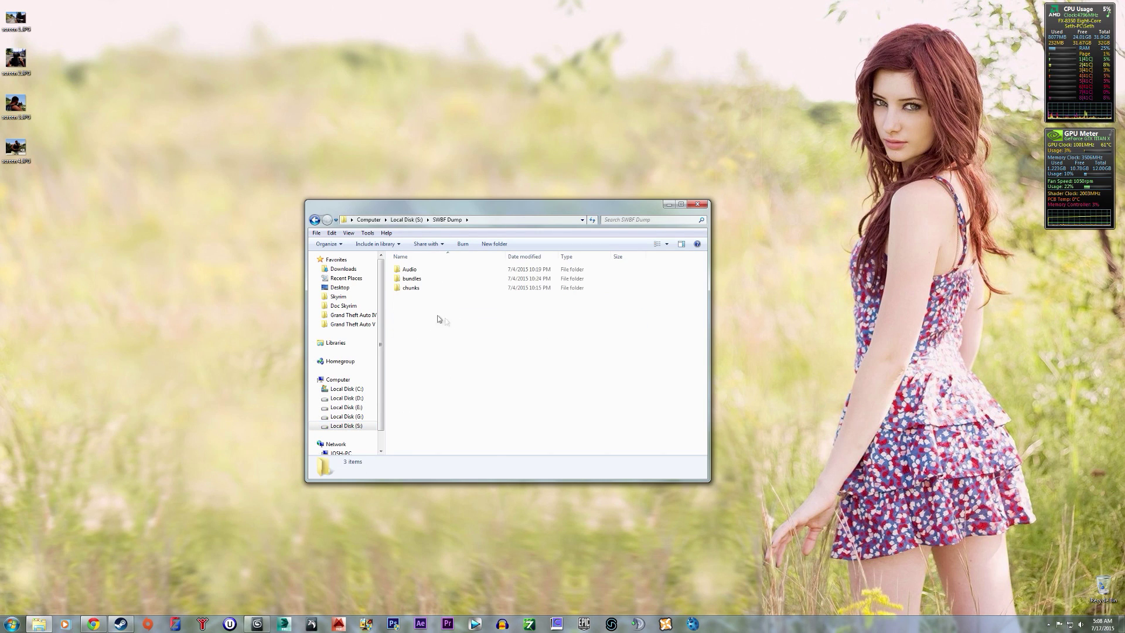
double_click(433, 281)
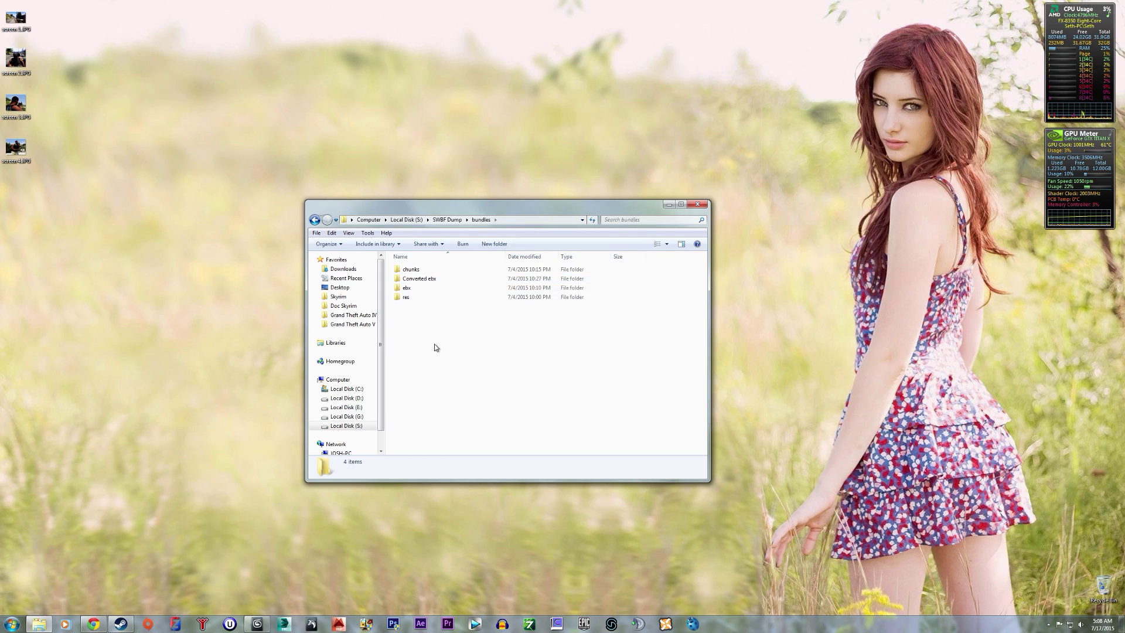
key("BackSpace")
double_click(420, 271)
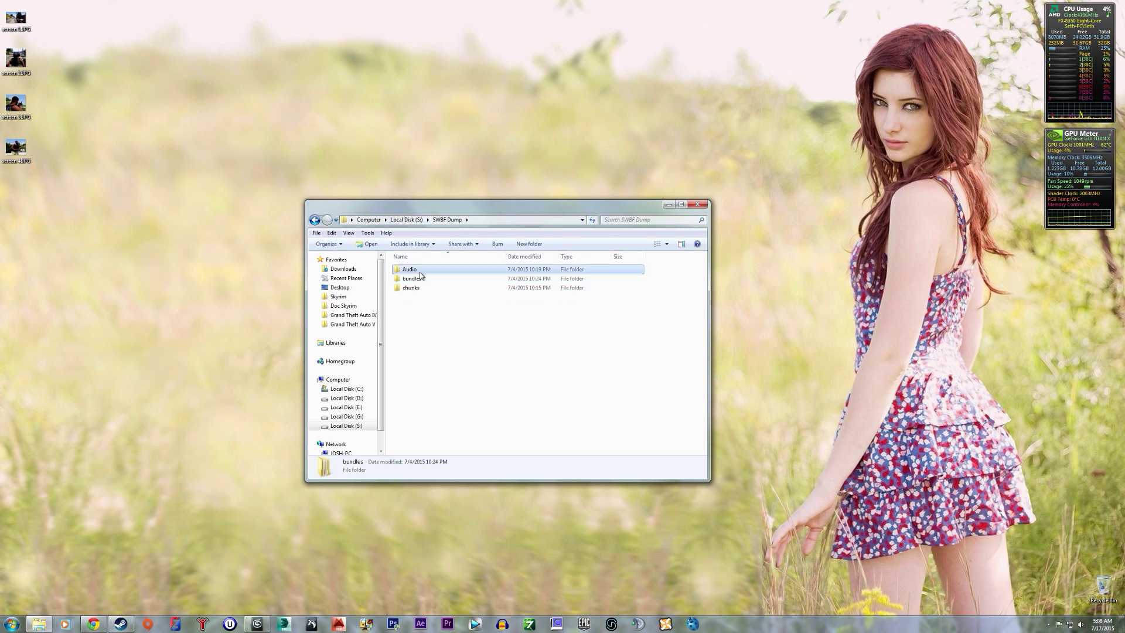
double_click(438, 270)
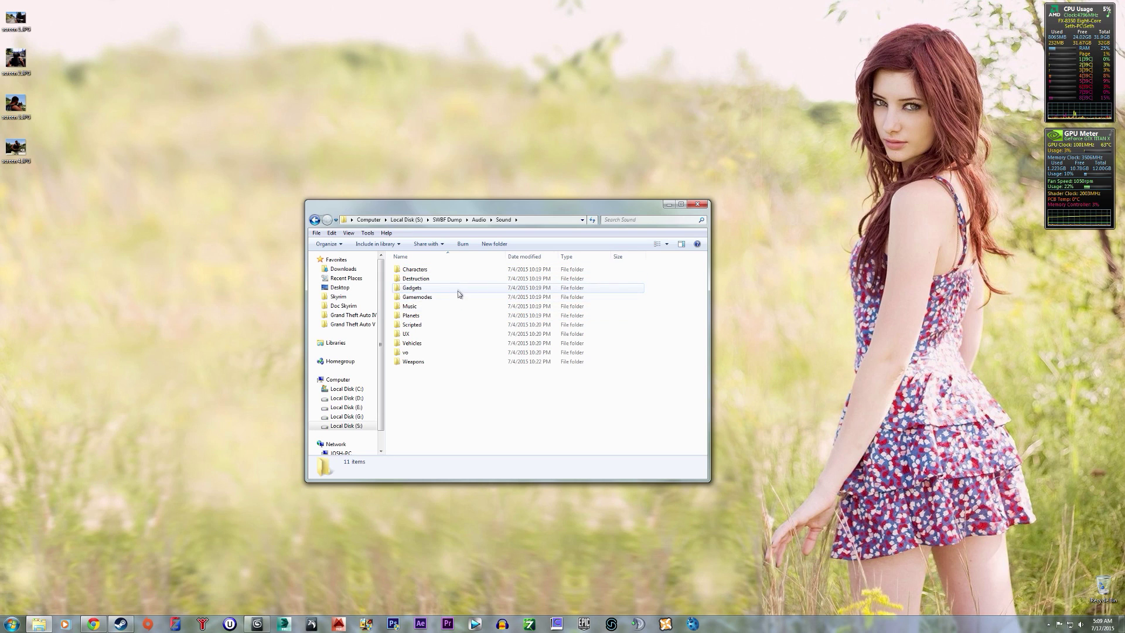
double_click(420, 308)
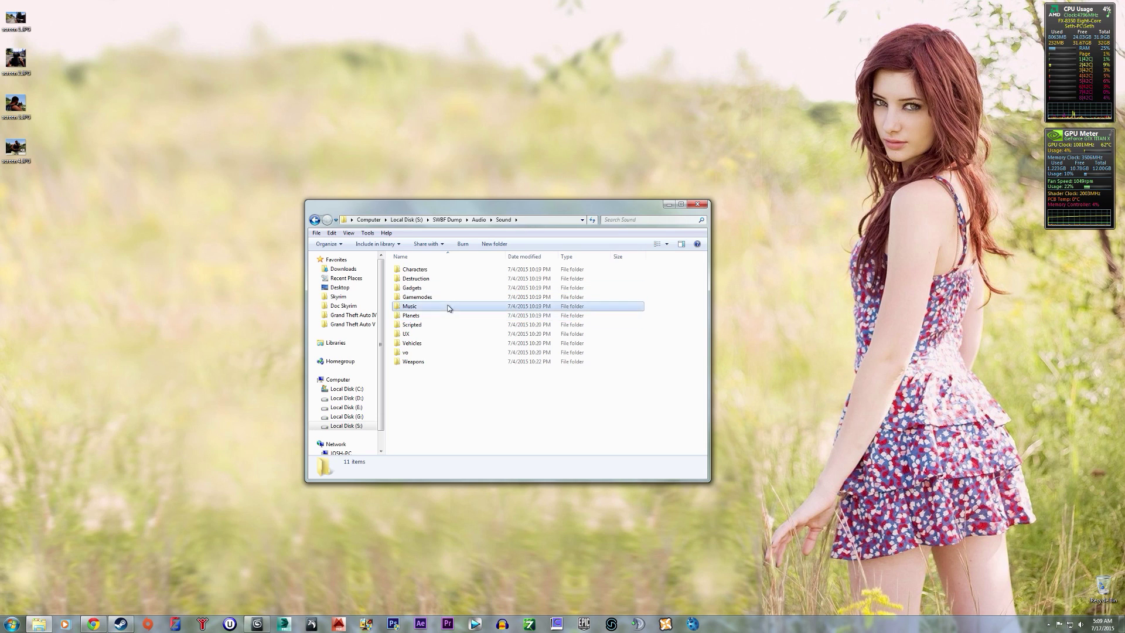
- Play the Loading lobby music WAV and move the player window lower
double_click(420, 308)
double_click(440, 306)
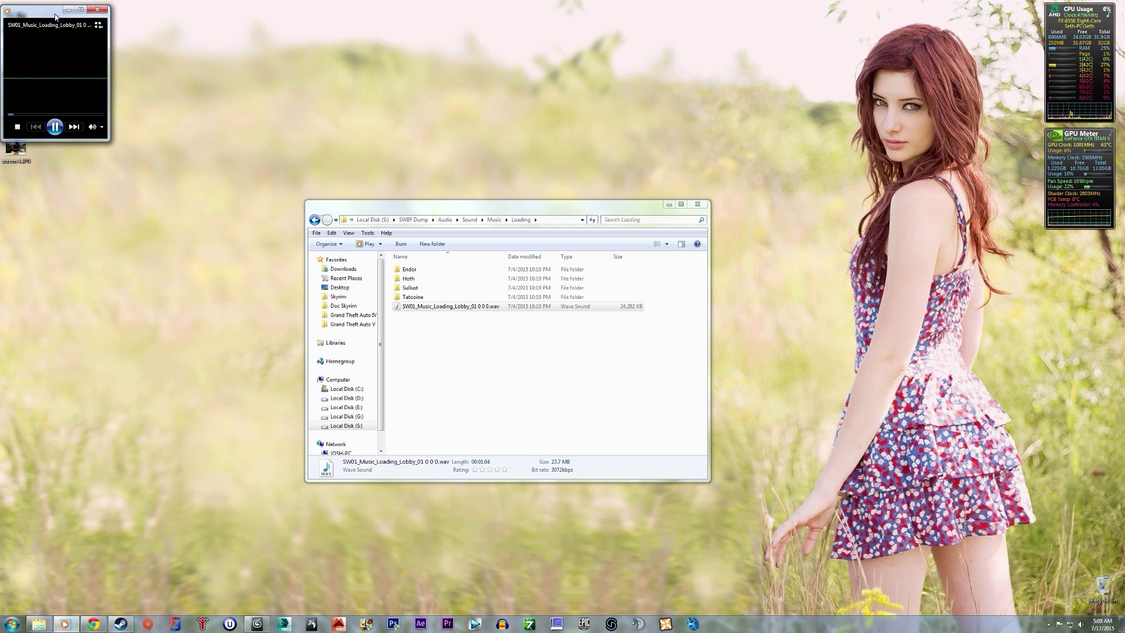
left_click_drag(55, 15, 170, 117)
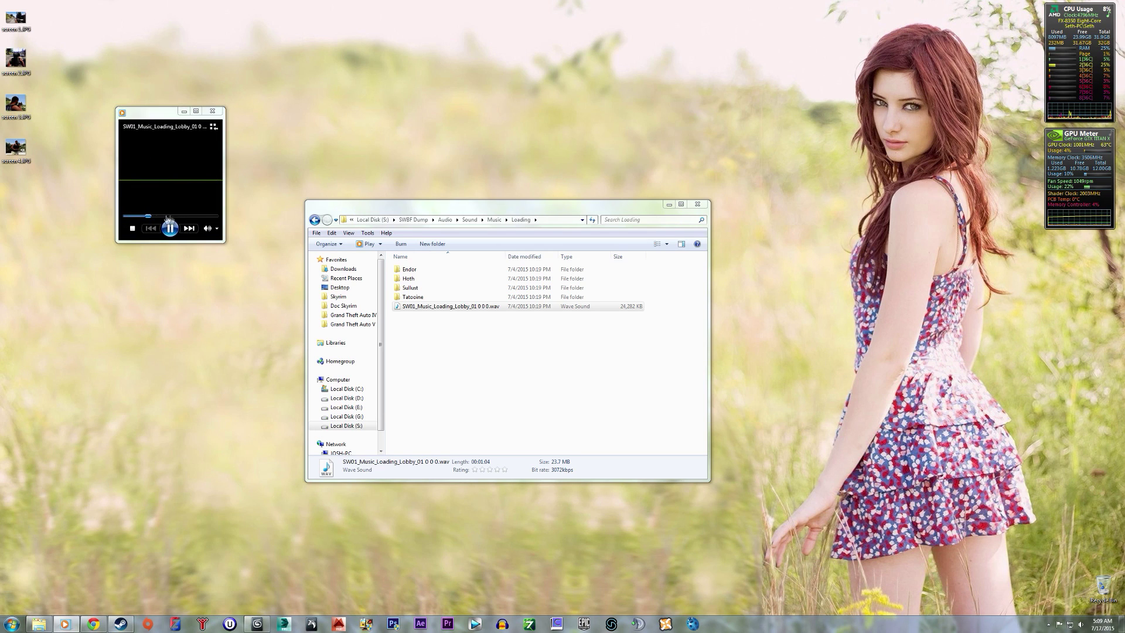
- Play the first Tatooine loading track and seek to about 80%
double_click(437, 296)
double_click(441, 270)
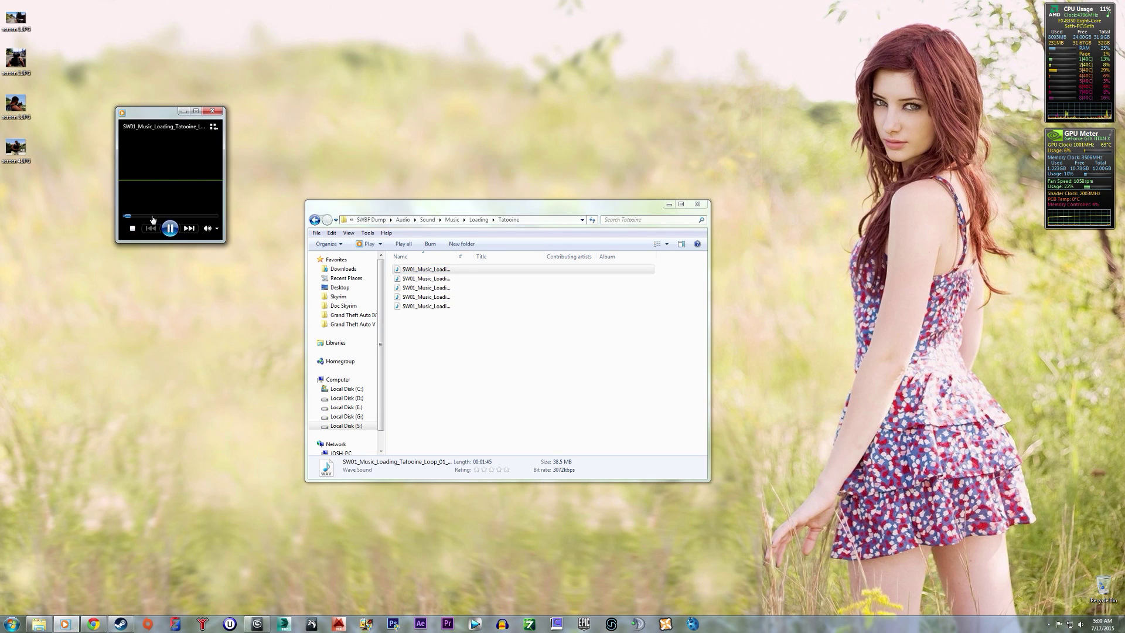
left_click(201, 215)
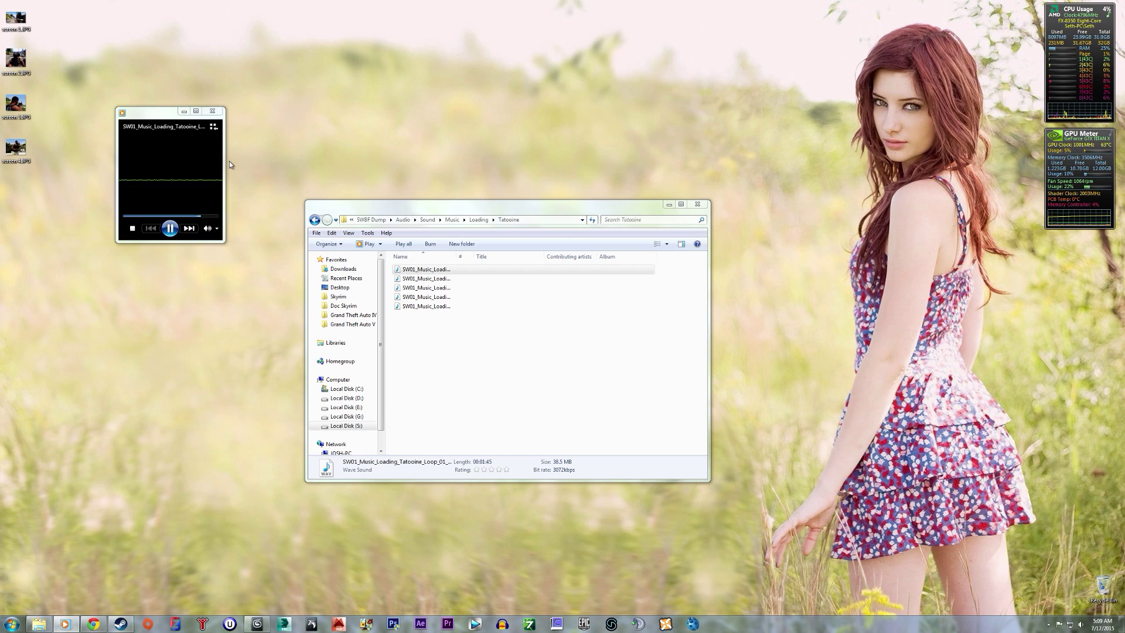
- Play the first Hero music track, then close the media player
left_click(452, 219)
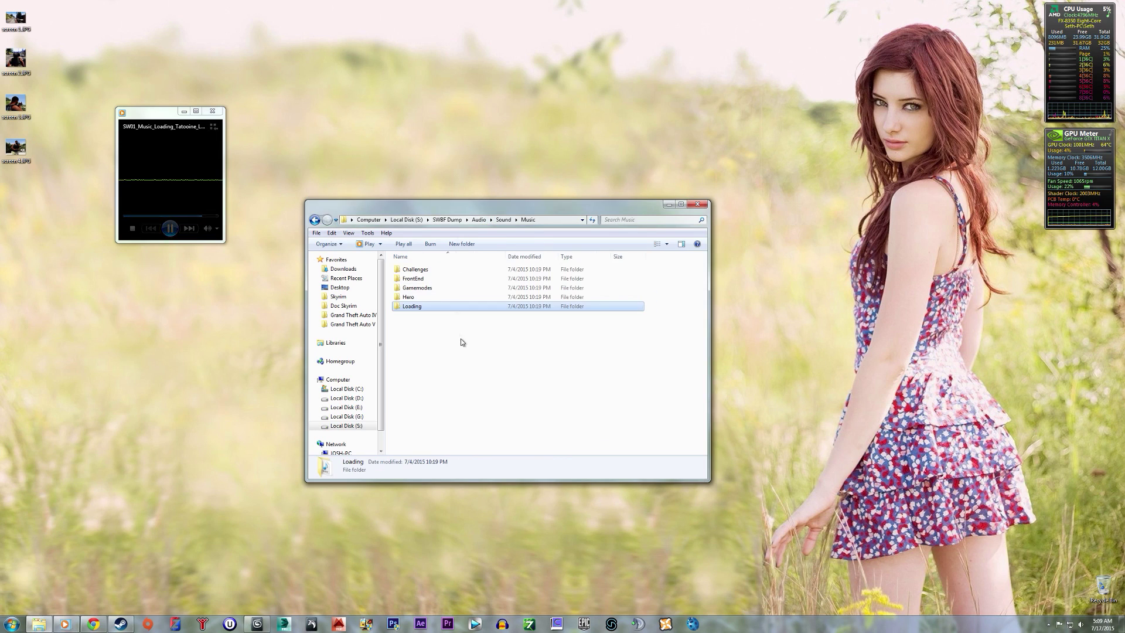
double_click(434, 297)
double_click(435, 271)
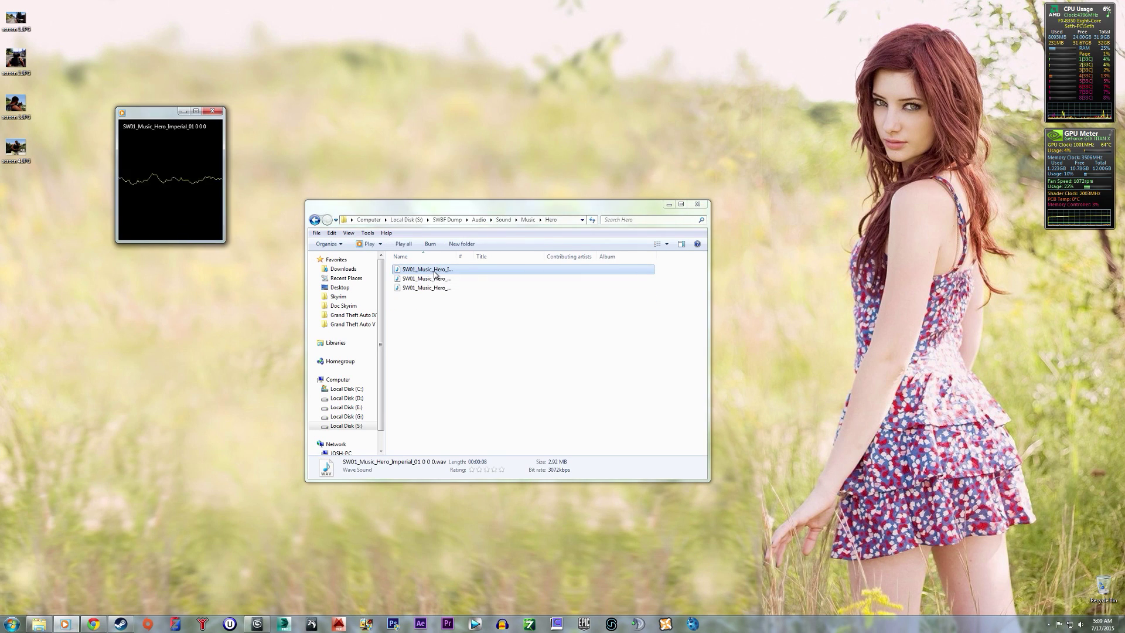
left_click(250, 119)
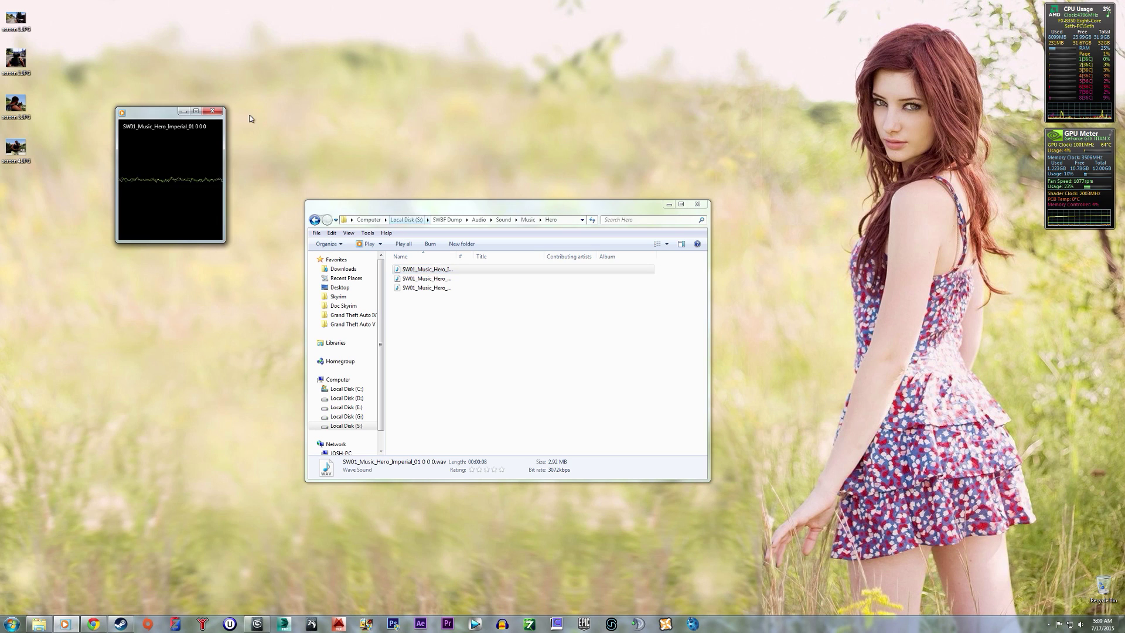
left_click(207, 110)
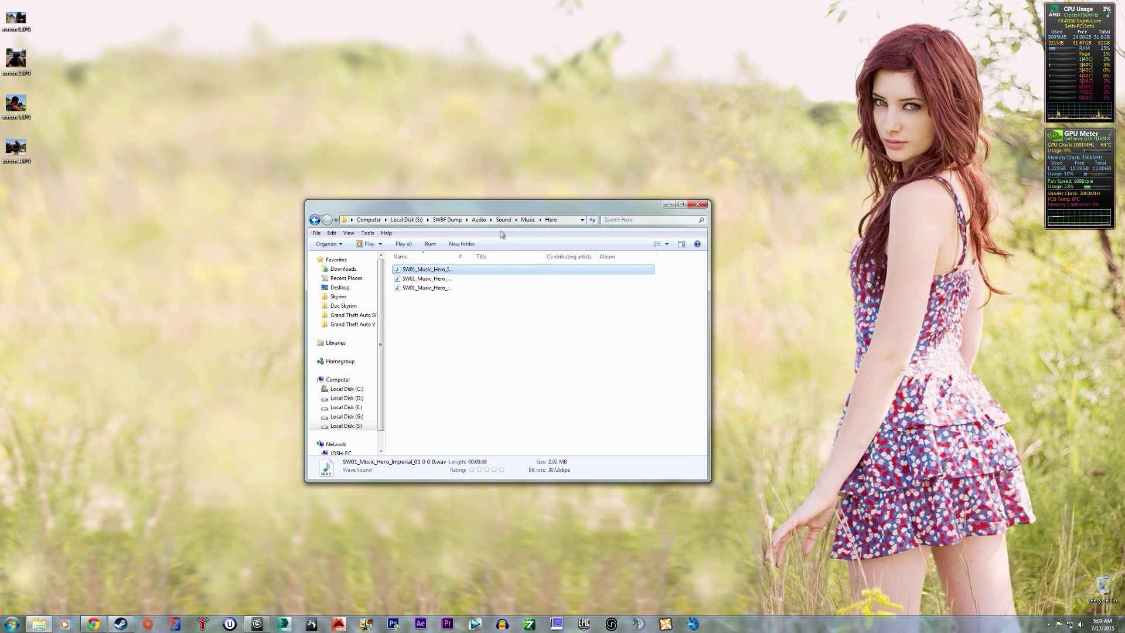
- Go from SWBF Dump through bundles\Converted ebx\animations into the Weapon folder
left_click(447, 220)
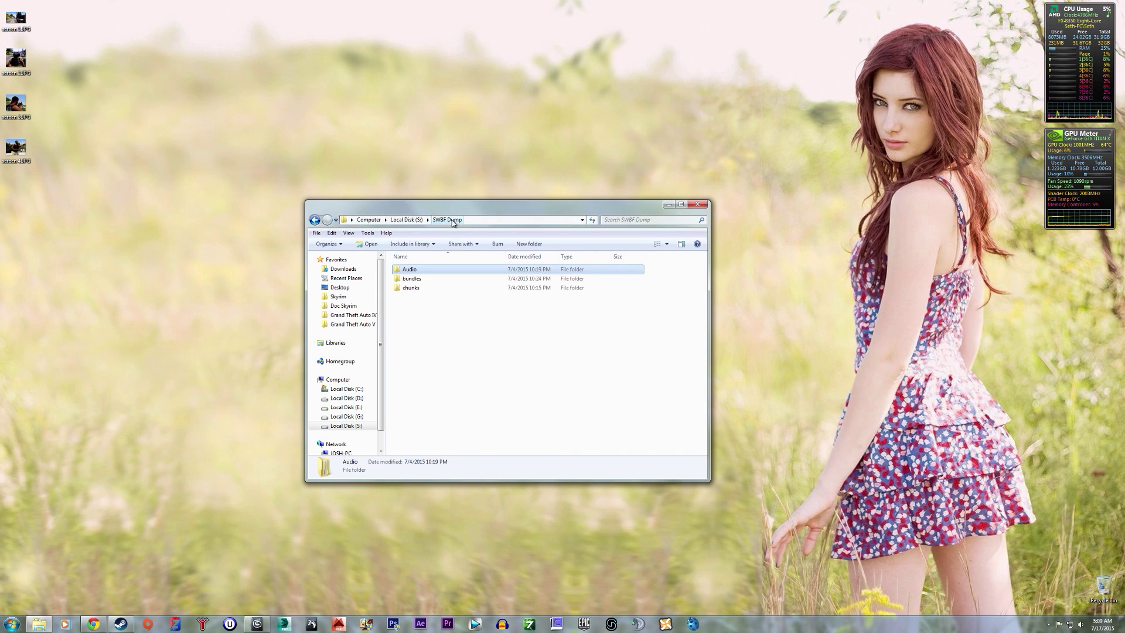
double_click(414, 279)
double_click(429, 278)
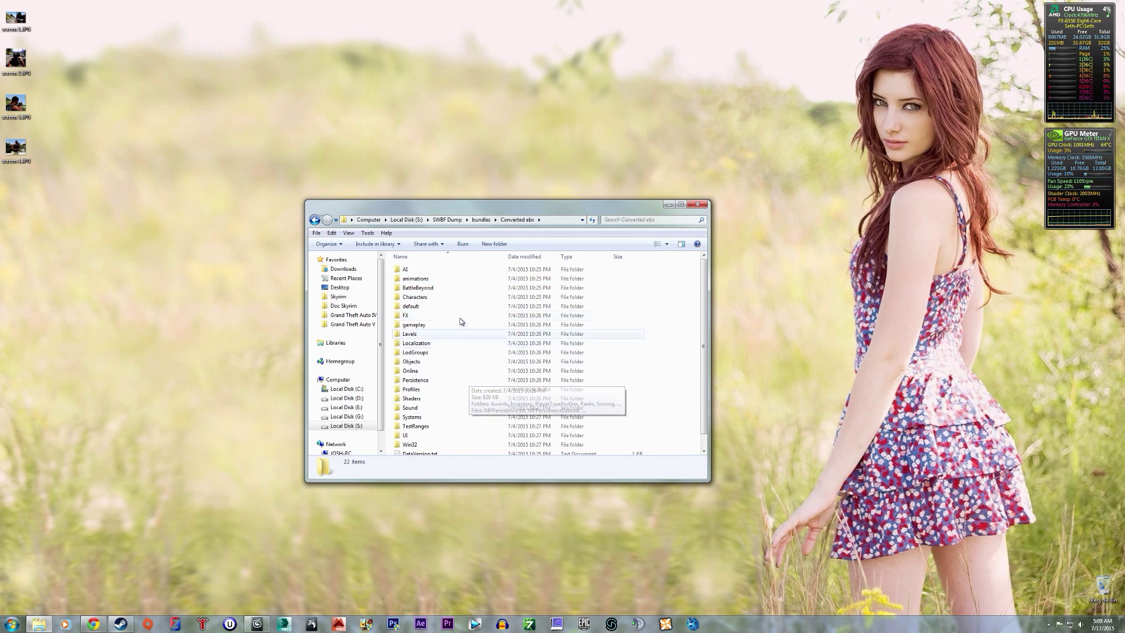
double_click(439, 280)
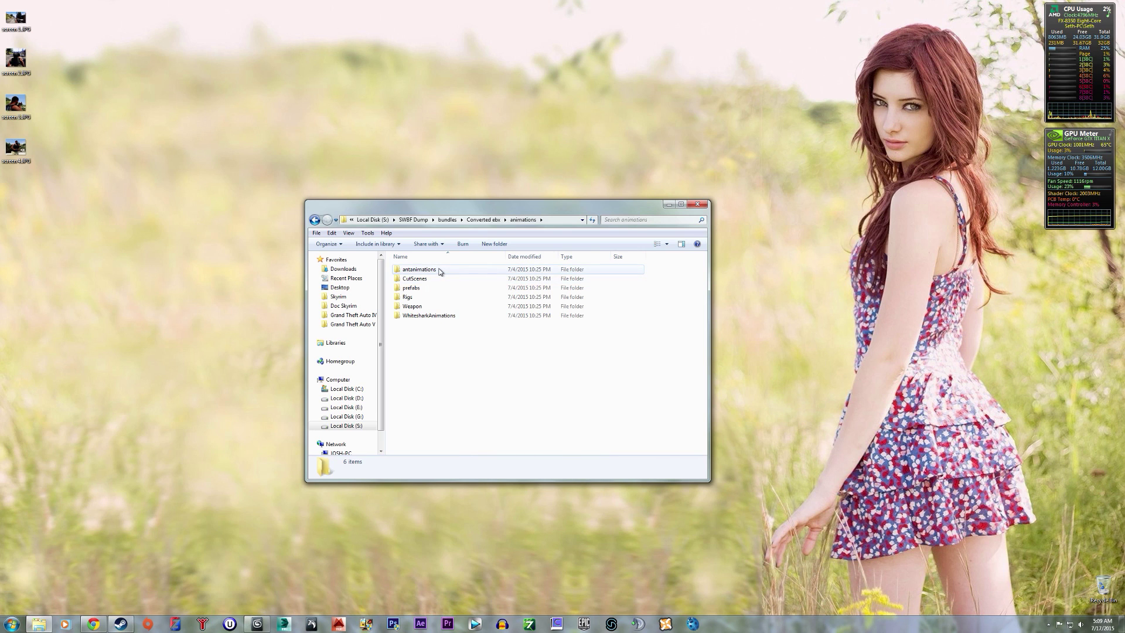
double_click(440, 307)
- Open WeaponSke01.txt in Notepad and scroll through its BoneNames, BoneNameHashes and Hierarchy
double_click(446, 270)
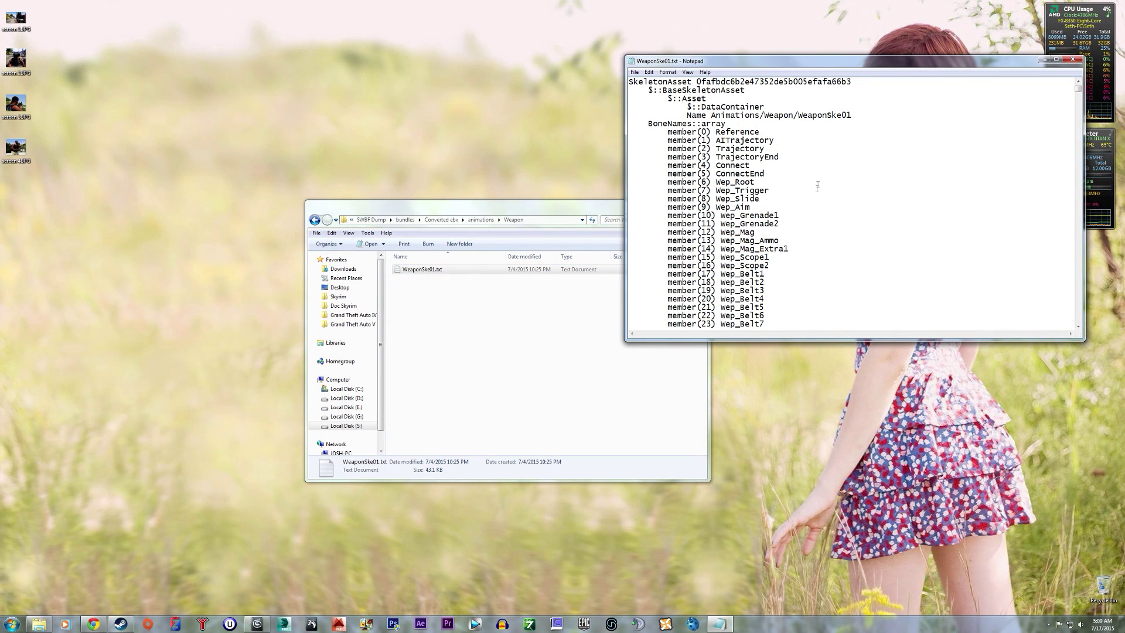
scroll(814, 194, "down", 10)
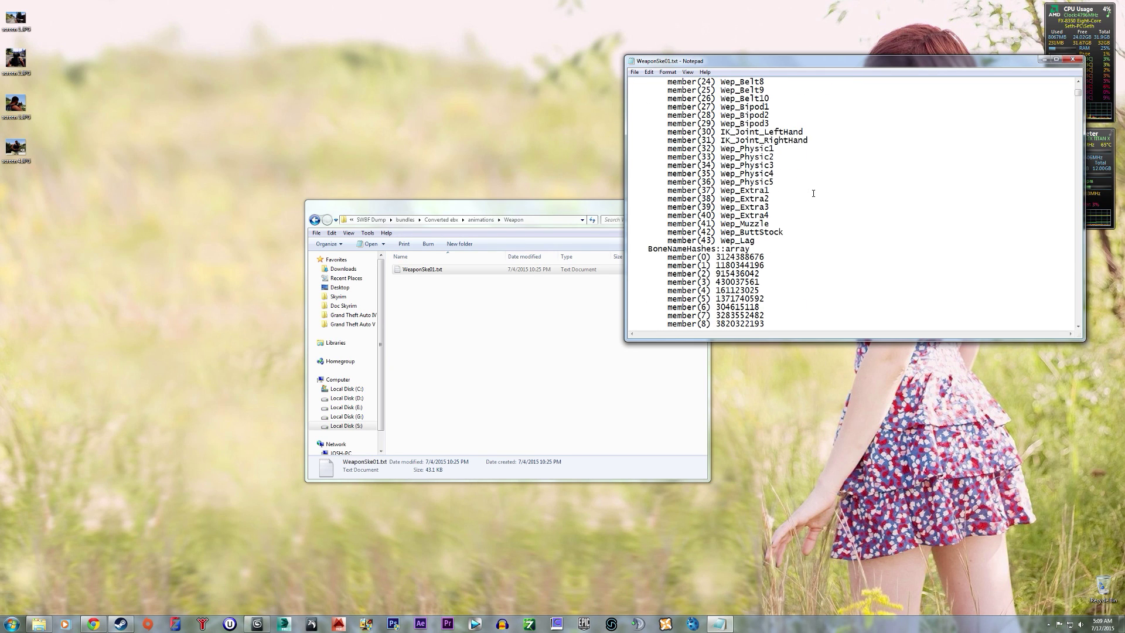
scroll(814, 194, "up", 10)
scroll(813, 194, "down", 11)
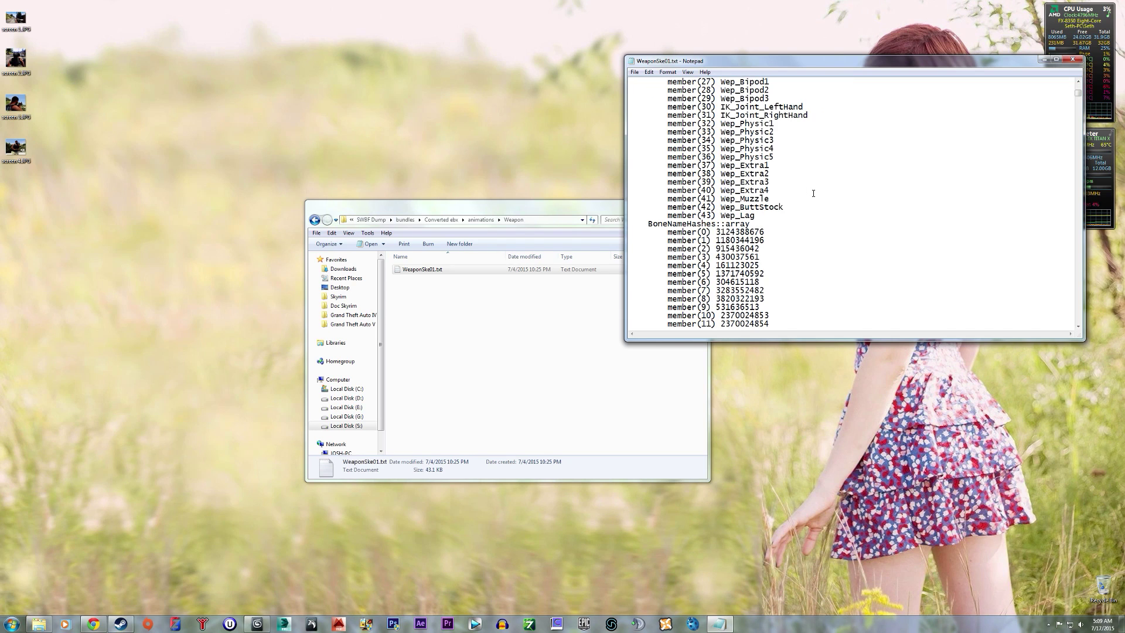
scroll(813, 194, "down", 13)
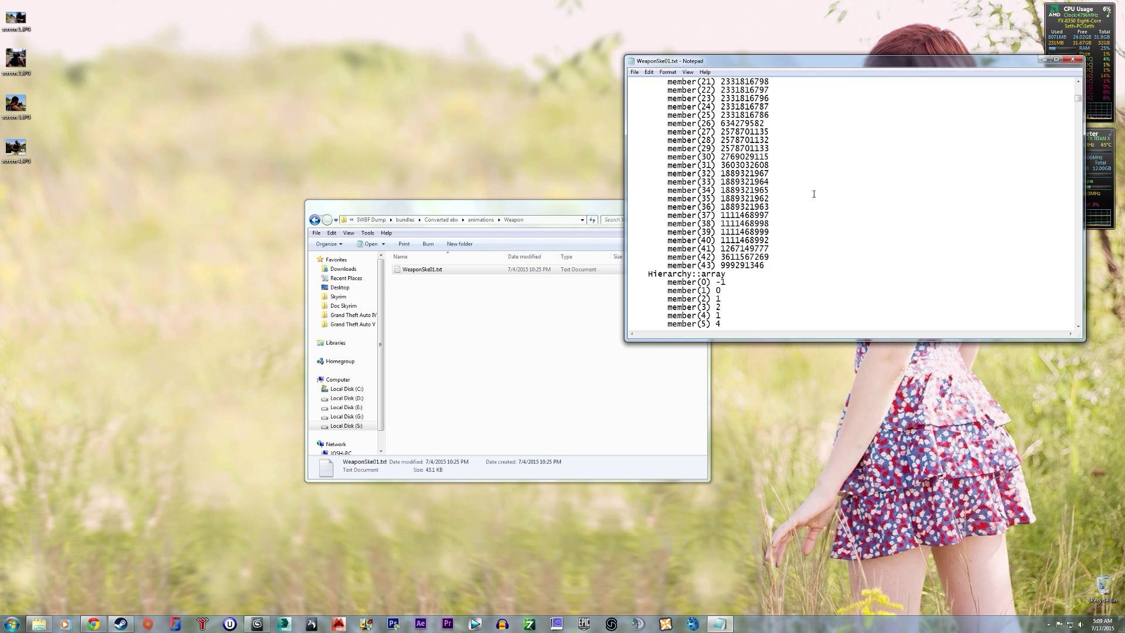
- Close Notepad and return through res and SWBF Dump to the top of Local Disk (S:)
scroll(813, 194, "down", 14)
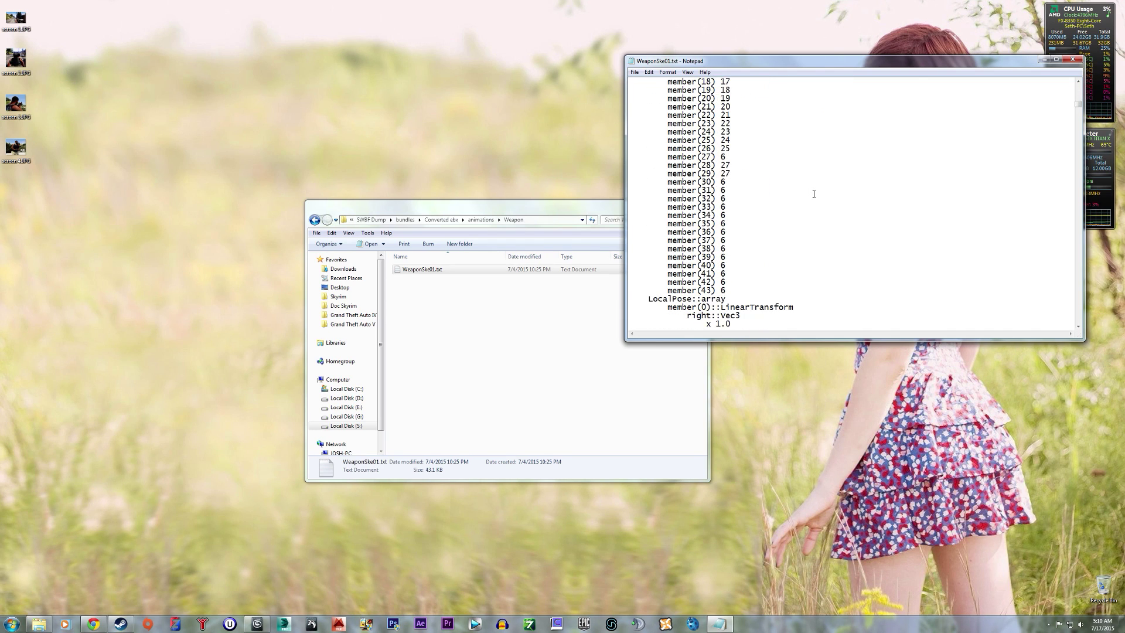
left_click(1074, 60)
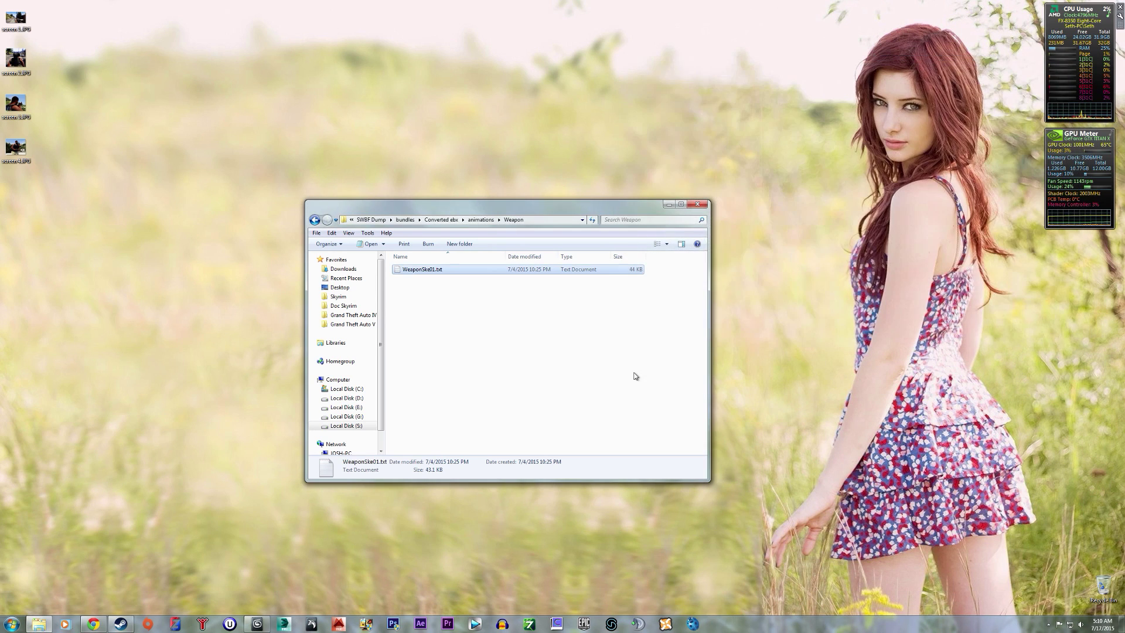
left_click(602, 323)
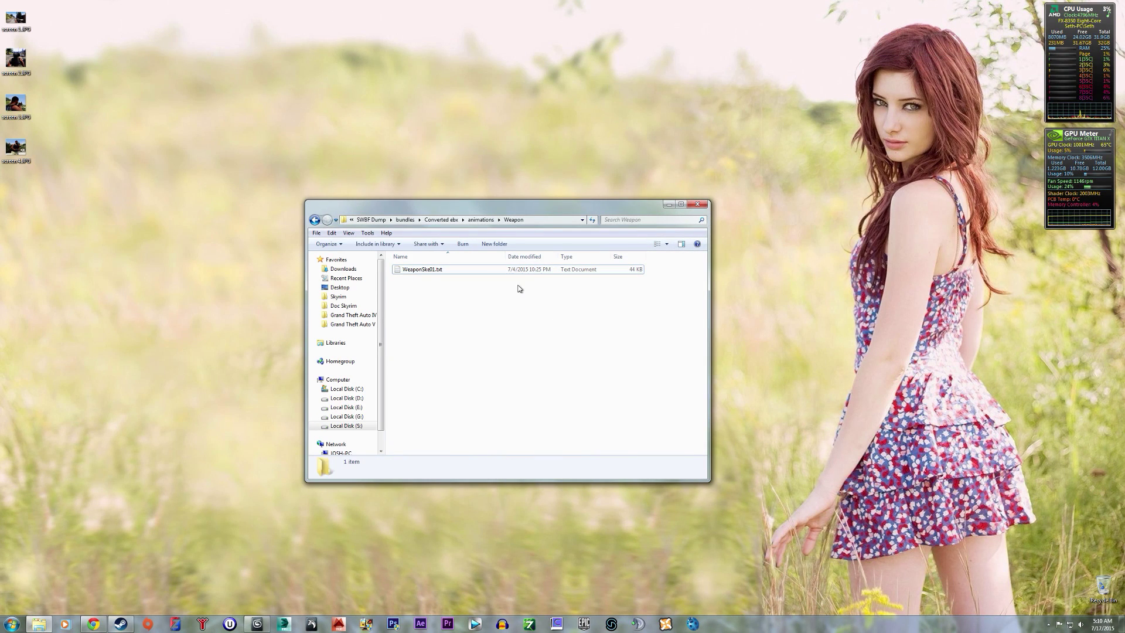
key("BackSpace")
key("BackSpace")
key("BackSpace")
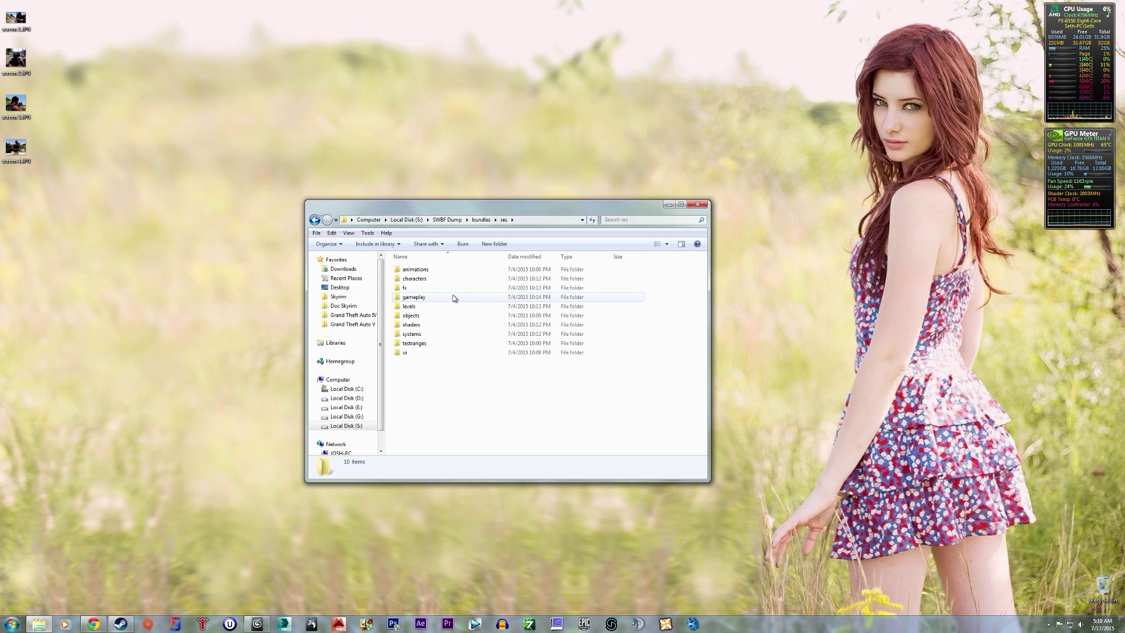
mouse_move(452, 299)
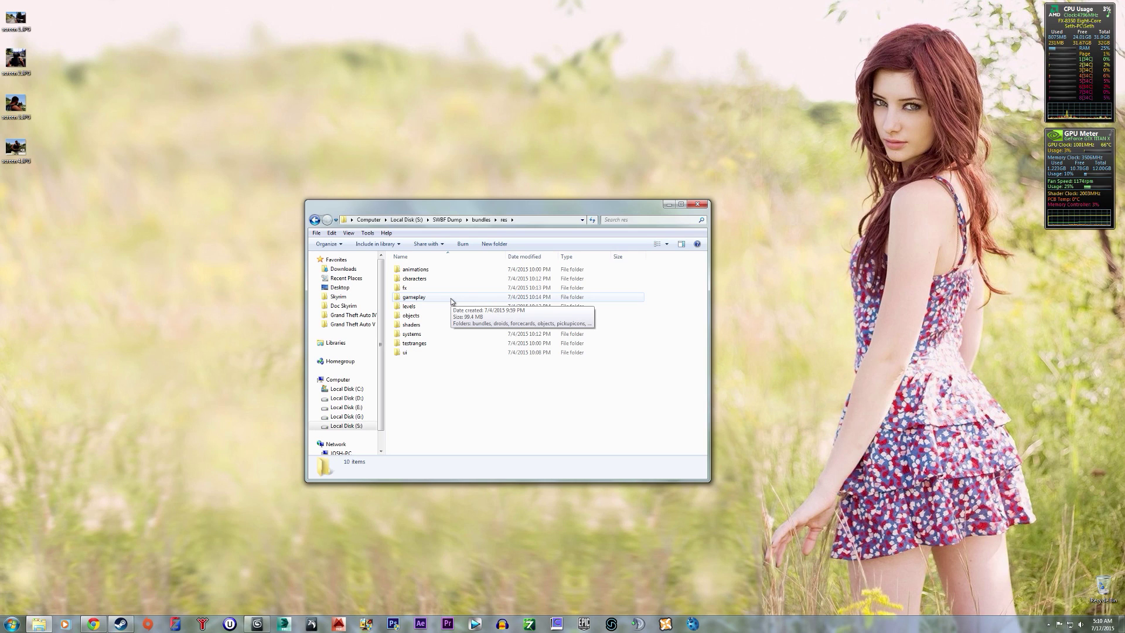
left_click(447, 219)
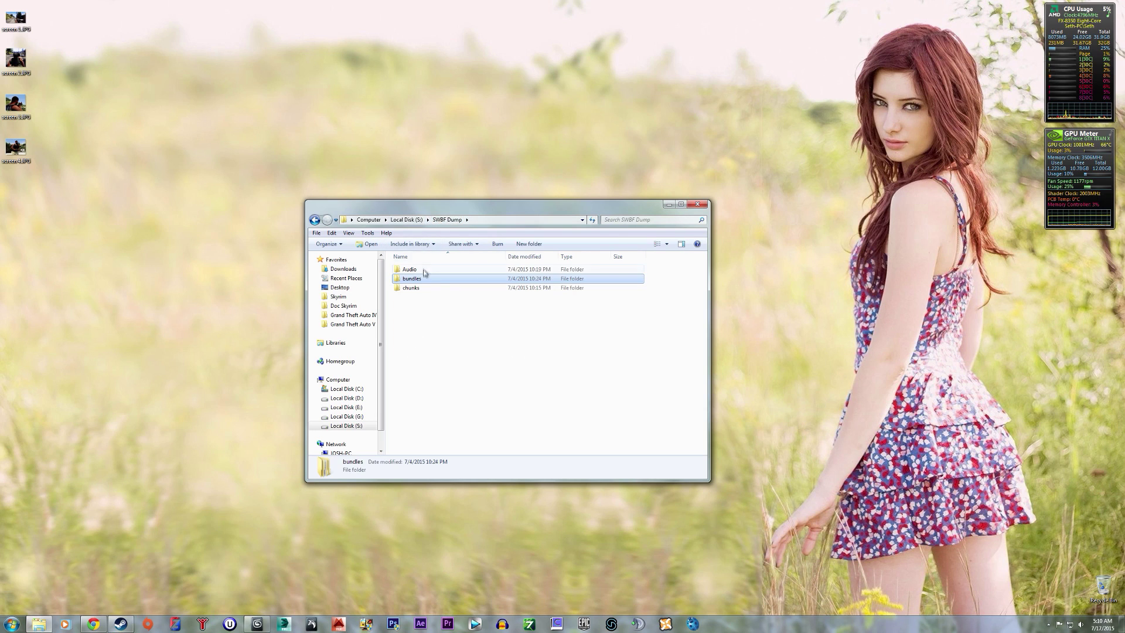
left_click(406, 220)
- View the SWBF Dump folder's Properties, note its 15.0 GB size, and close them
right_click(416, 325)
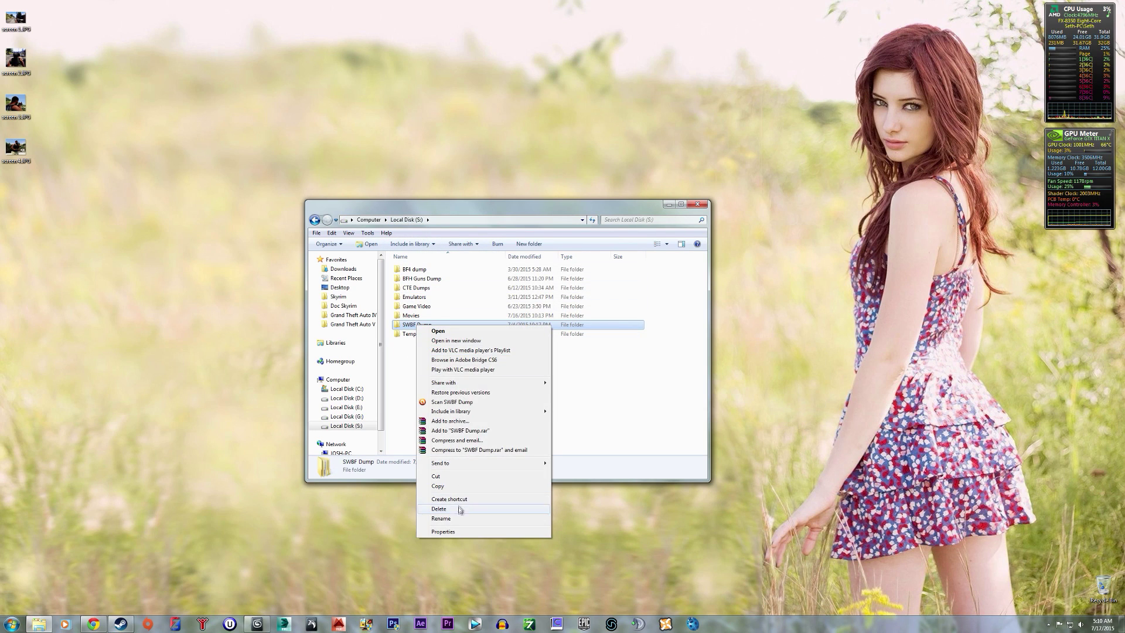
left_click(463, 532)
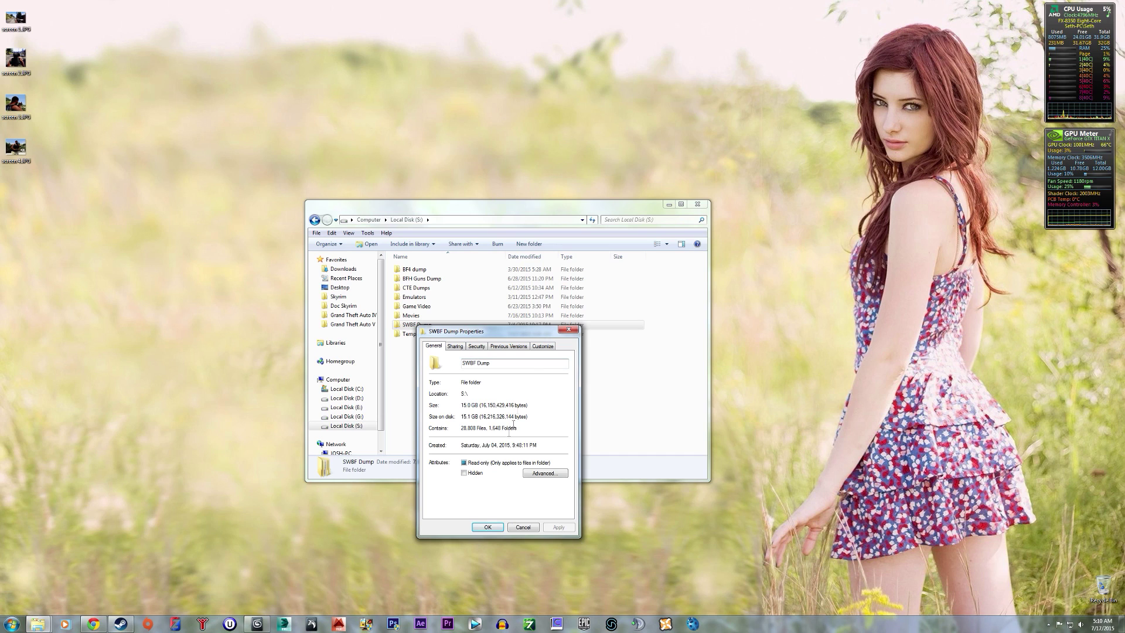
left_click(568, 330)
left_click(477, 384)
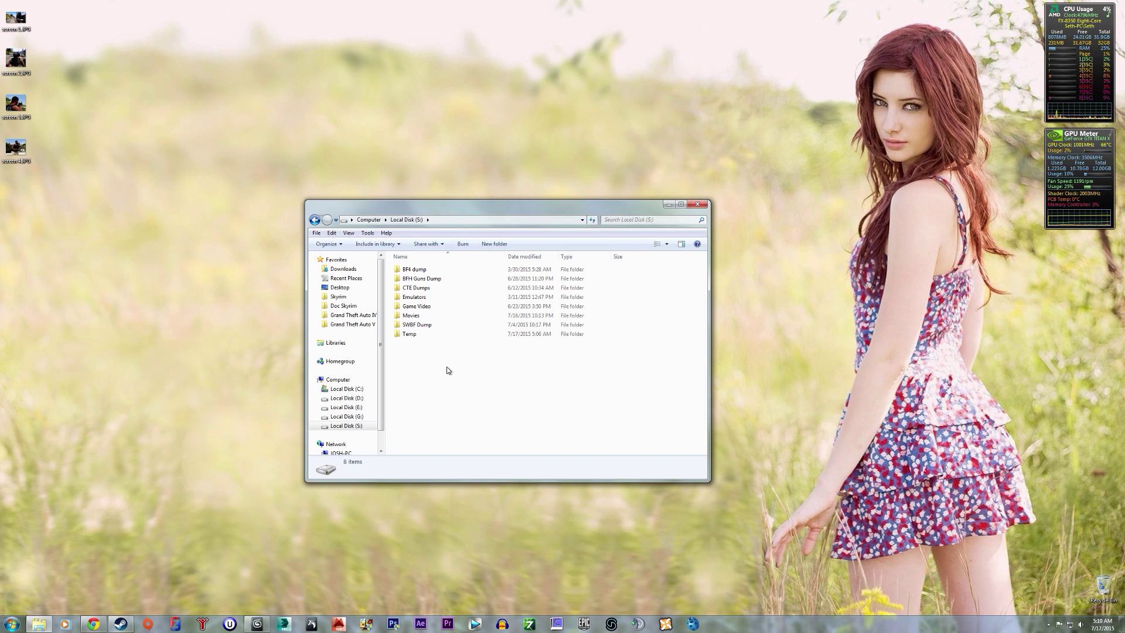
- Drill into SWBF Dump\bundles\res\gameplay\weapons\dh17\dh17_mesh
double_click(426, 325)
double_click(430, 280)
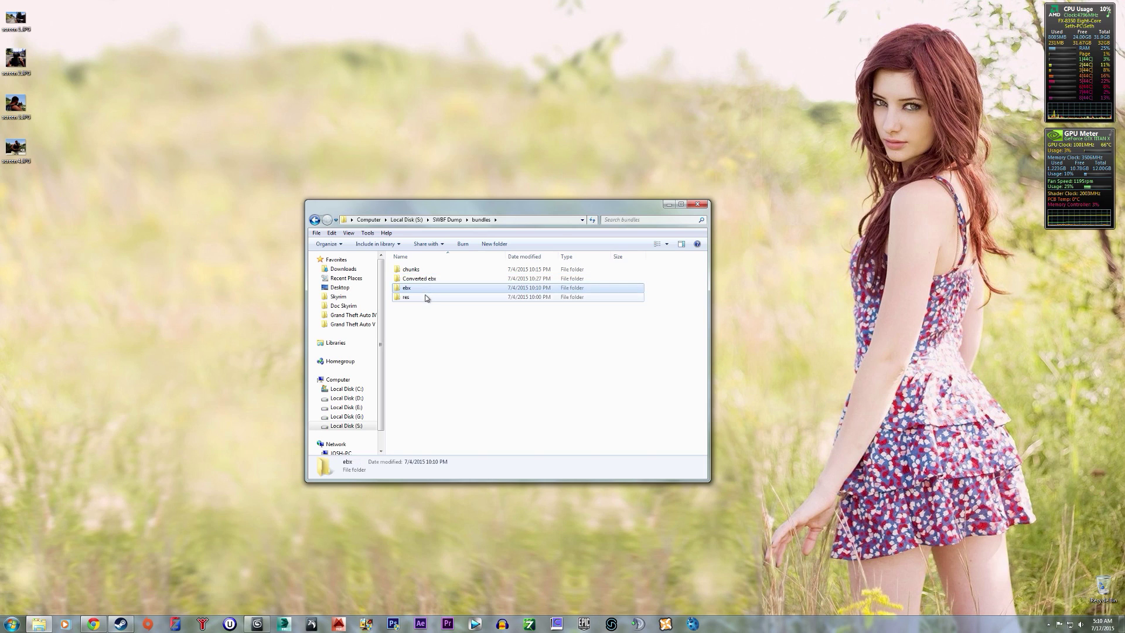
double_click(427, 295)
double_click(460, 298)
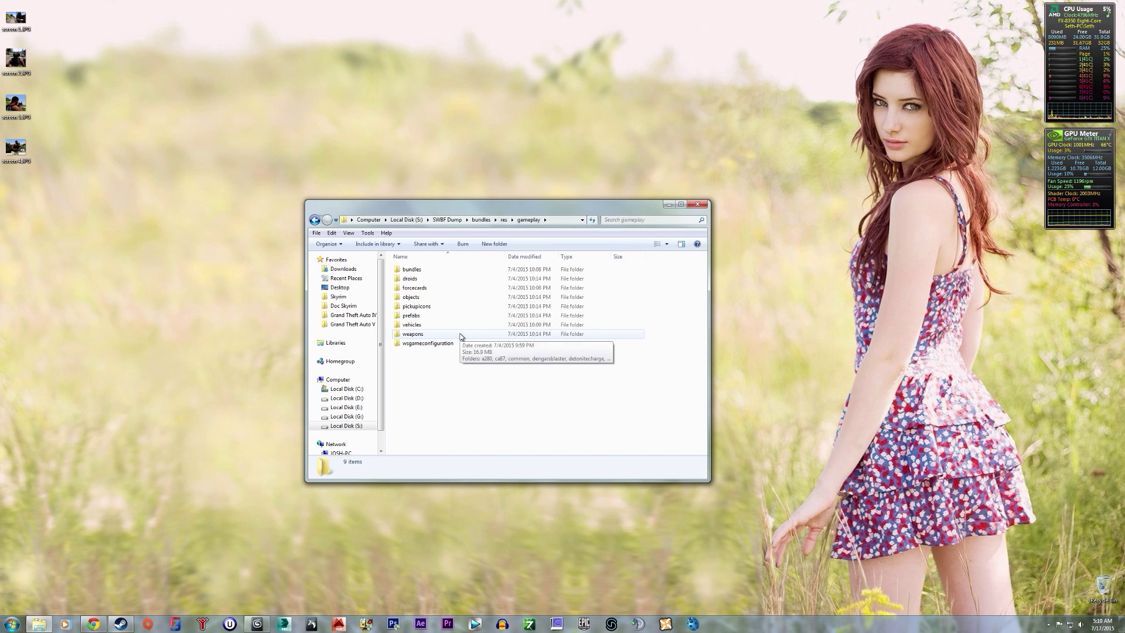
double_click(460, 335)
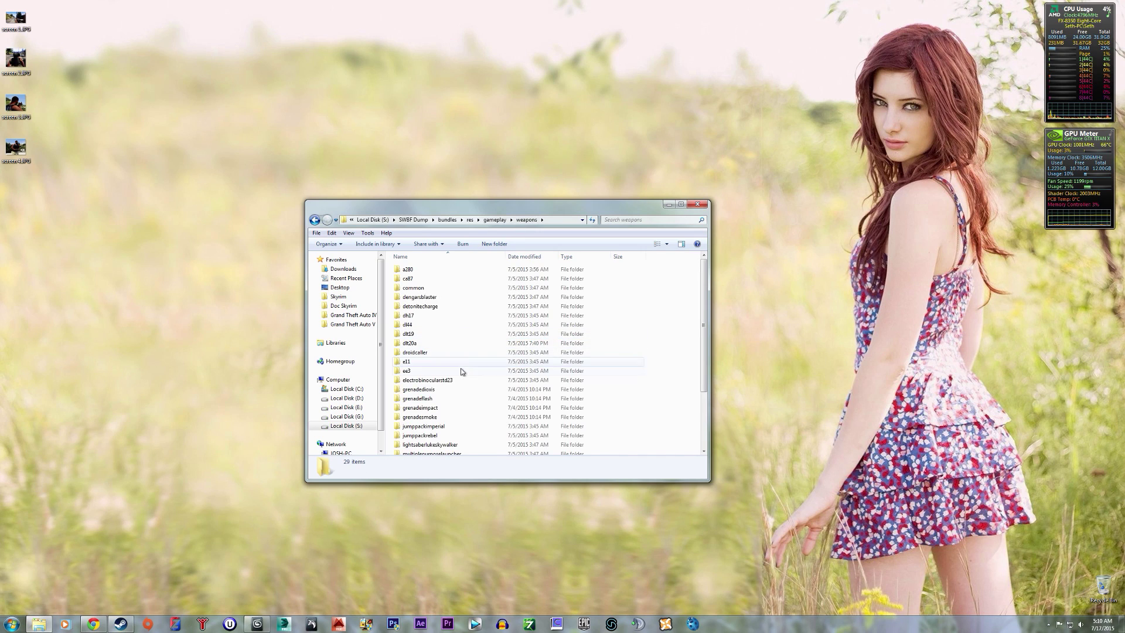
double_click(469, 321)
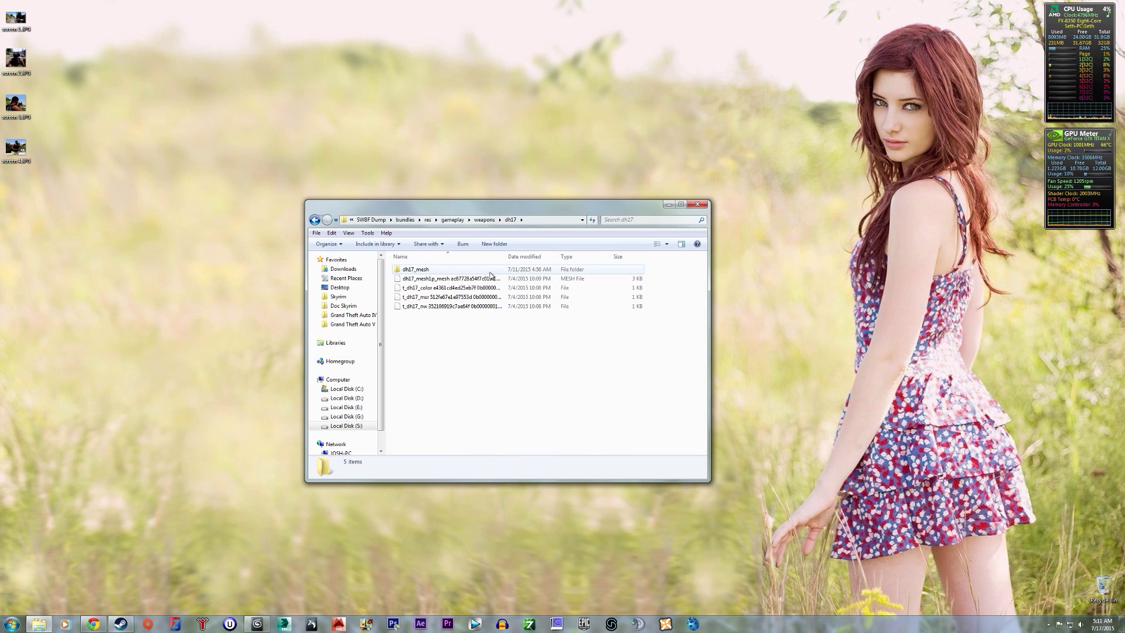
double_click(452, 273)
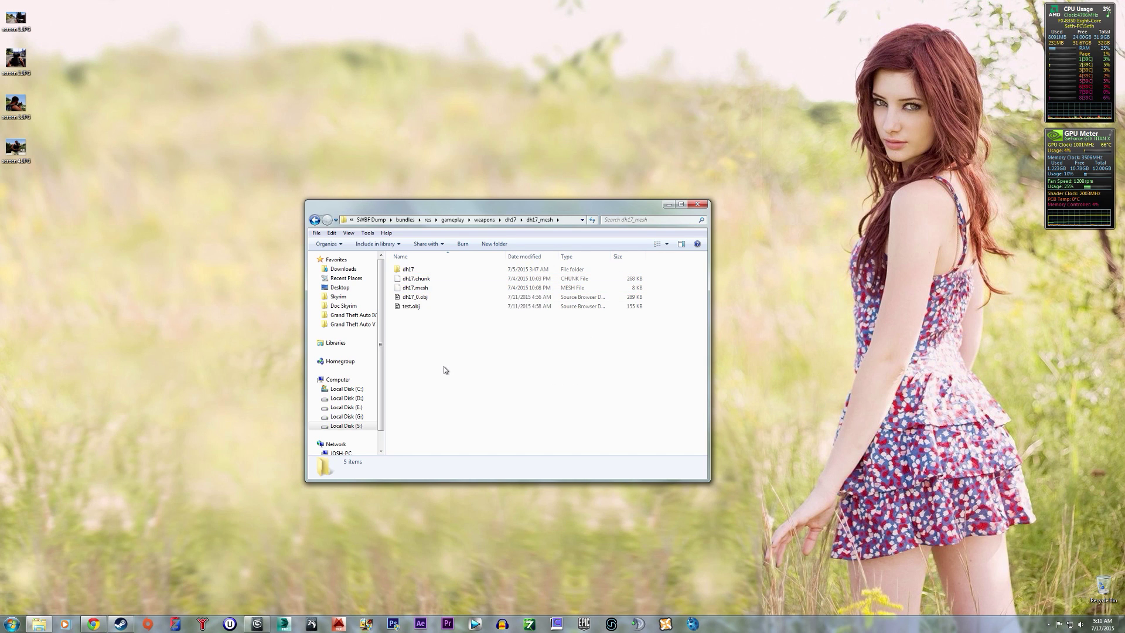
- Launch Hex Workshop and open dh17.mesh from the dh17 > dh17_mesh folder
key("super")
left_click(86, 416)
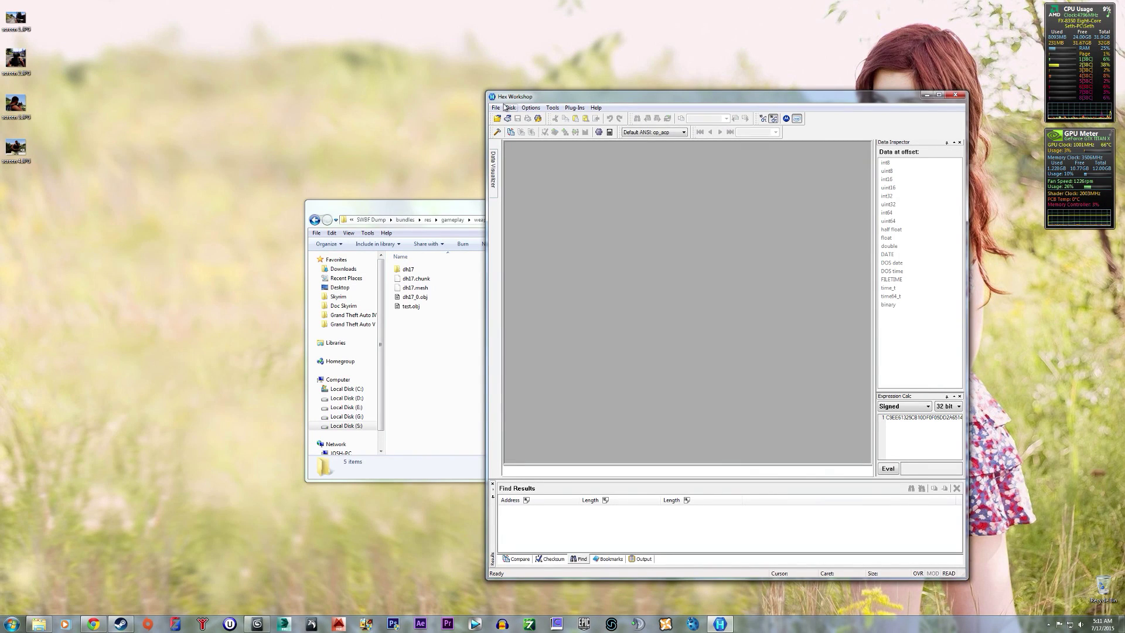
left_click(497, 108)
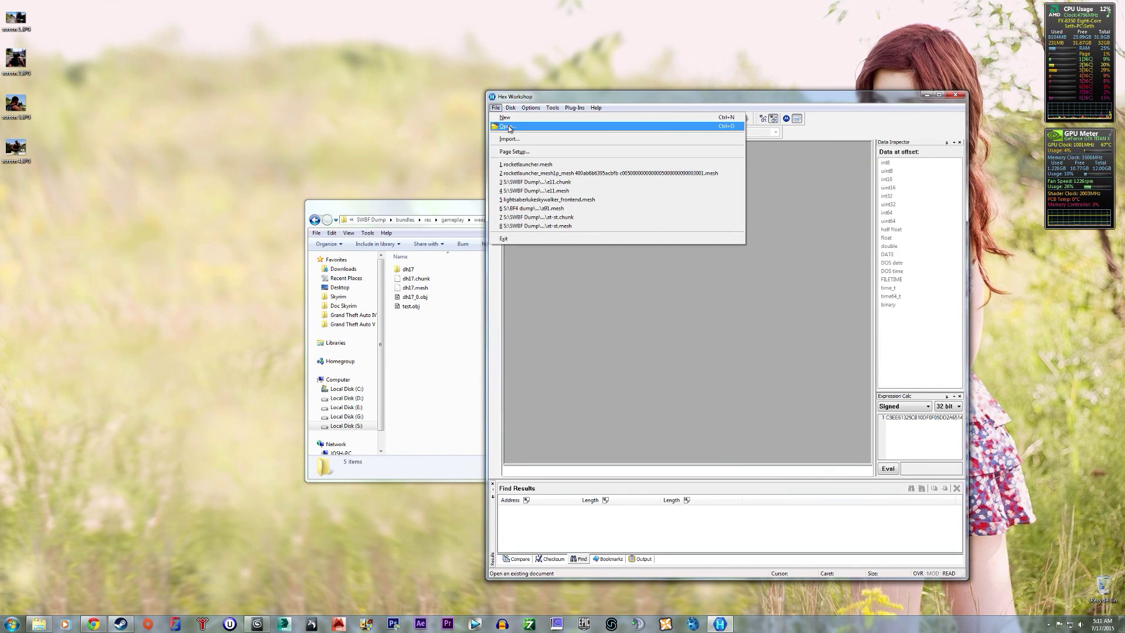
left_click(508, 127)
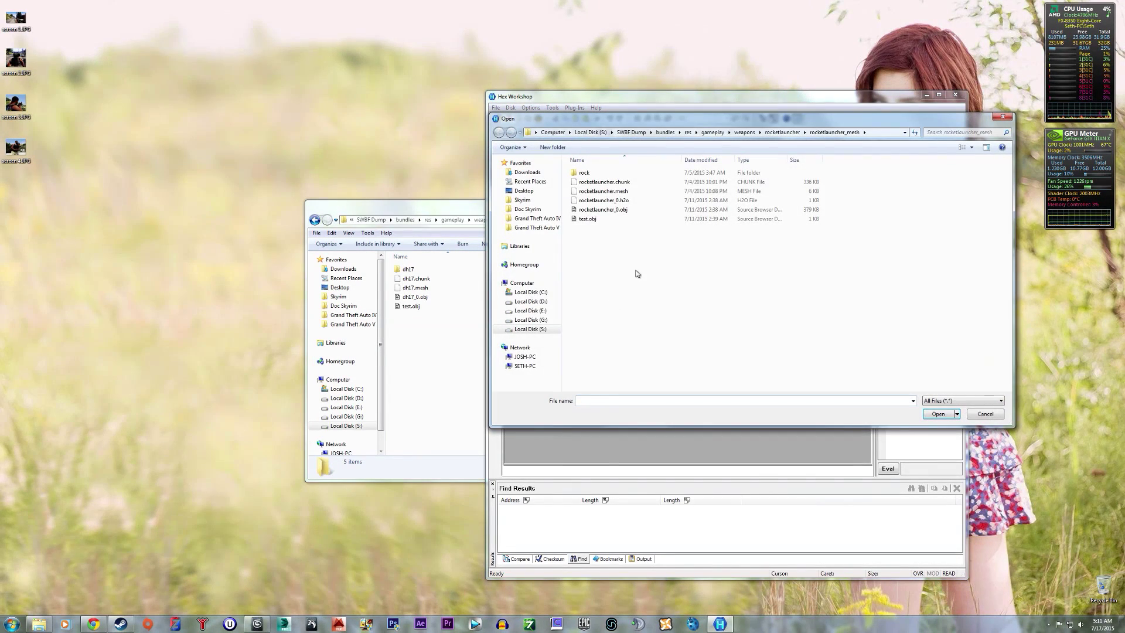
left_click(744, 132)
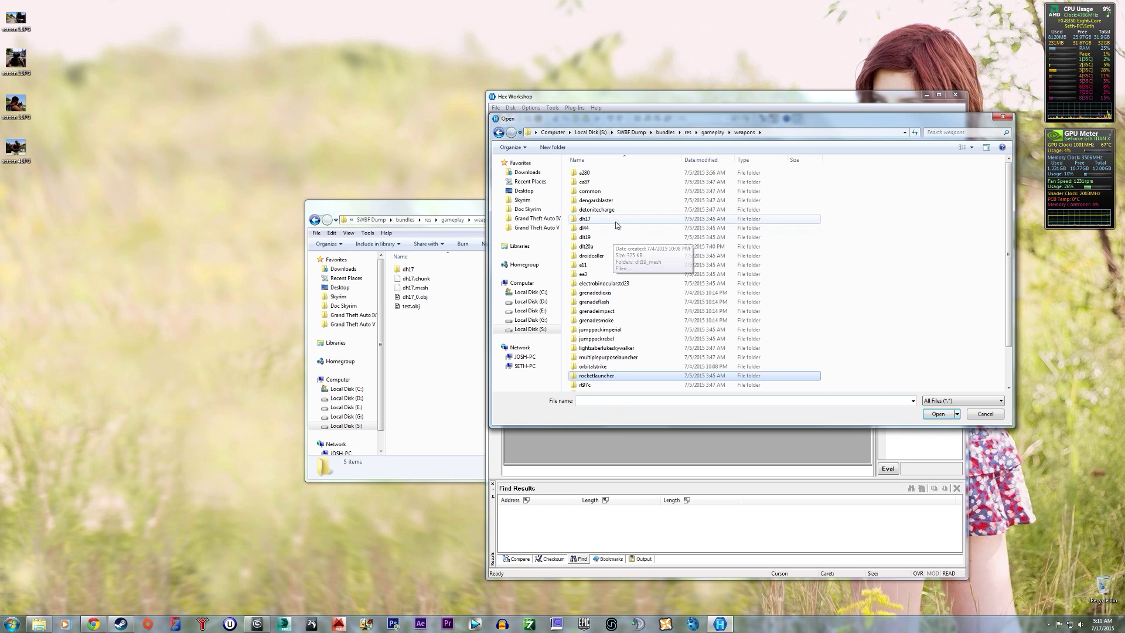
double_click(617, 221)
double_click(615, 182)
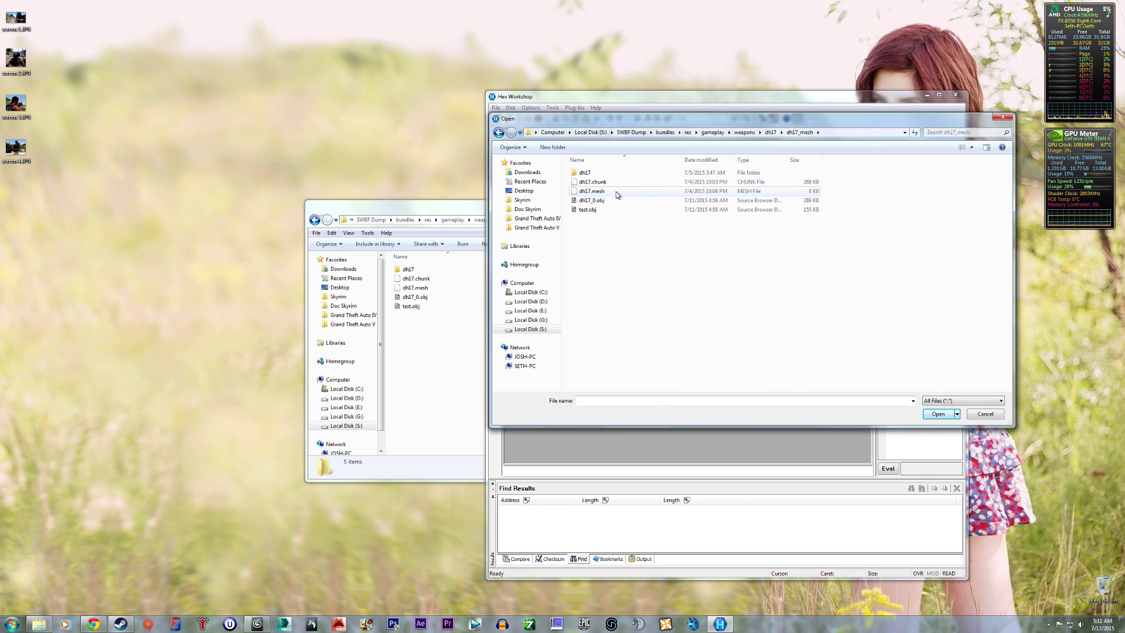
left_click(616, 192)
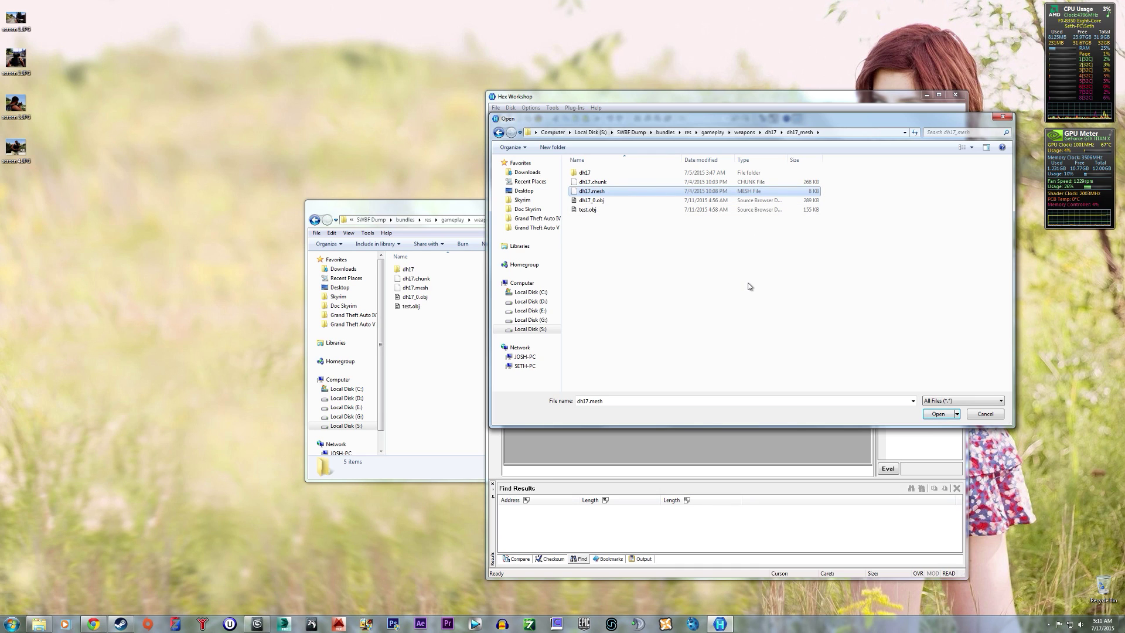
left_click(939, 415)
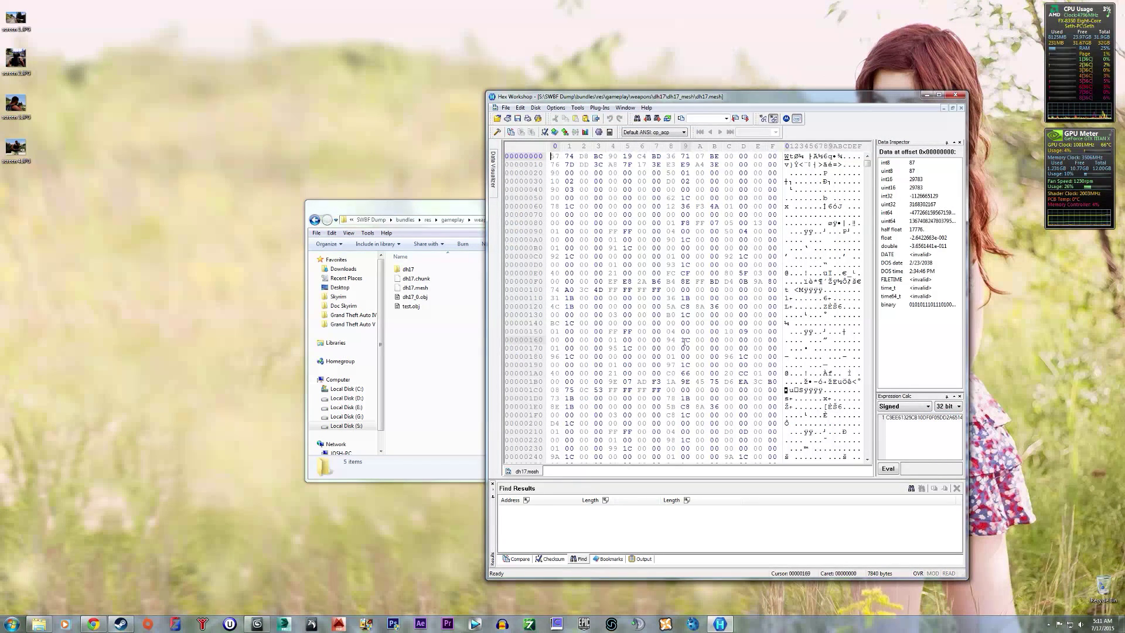
- Open dh17.chunk from the same folder in a second tab
left_click(505, 108)
left_click(517, 126)
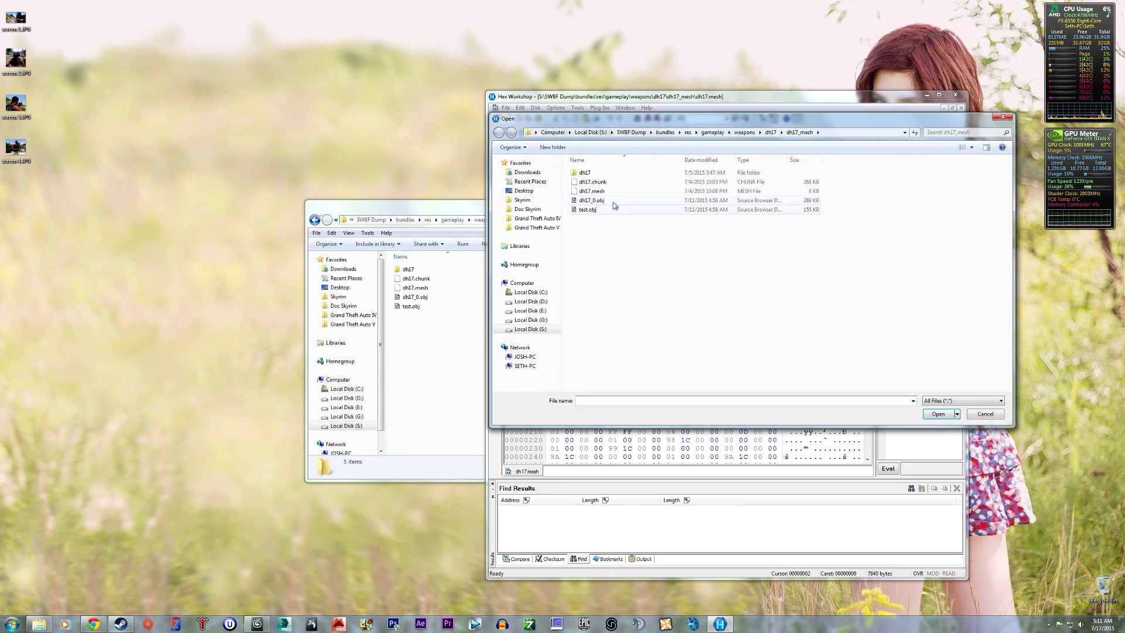
left_click(630, 183)
left_click(939, 415)
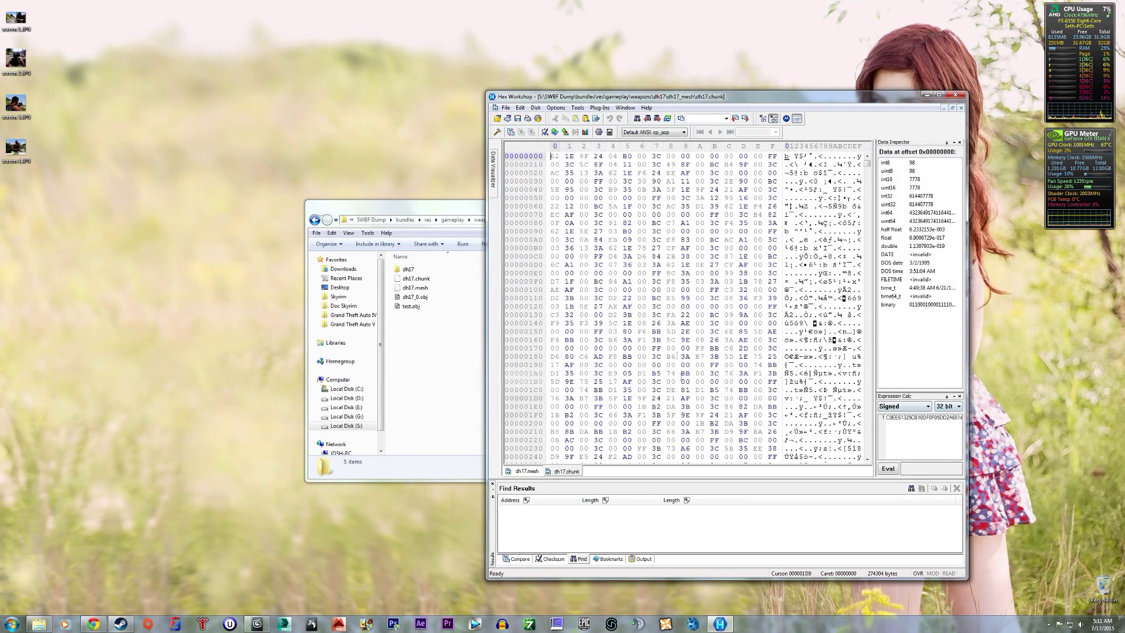
- Inspect dh17.mesh down to the byte at offset 0x4D8, then open a Computer file browser
left_click(518, 473)
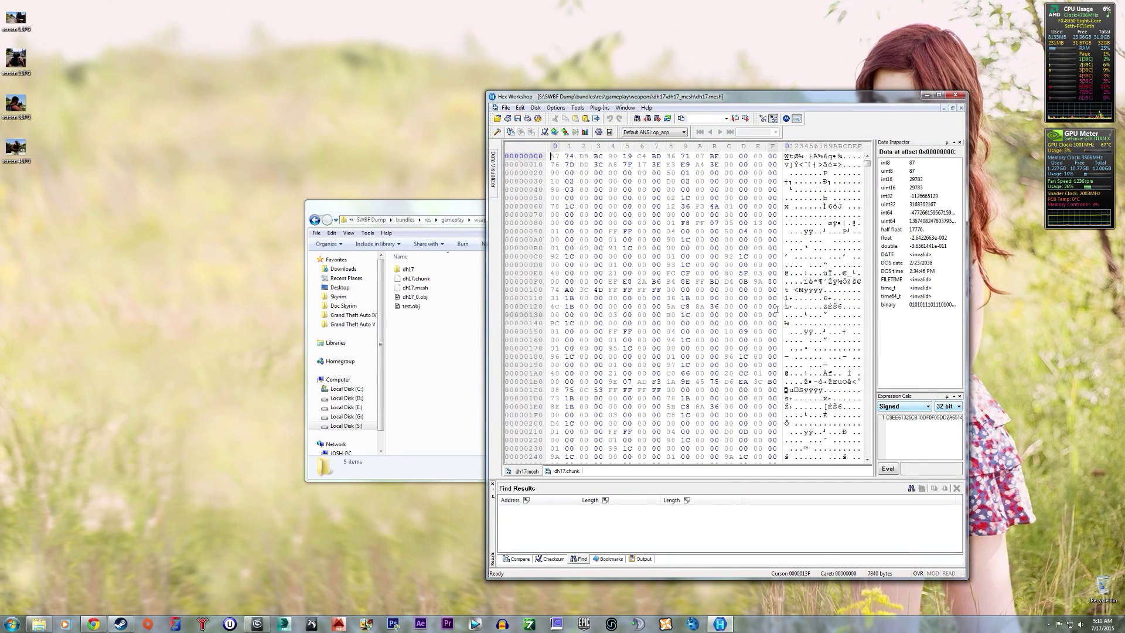
scroll(810, 249, "down", 2)
scroll(810, 249, "down", 11)
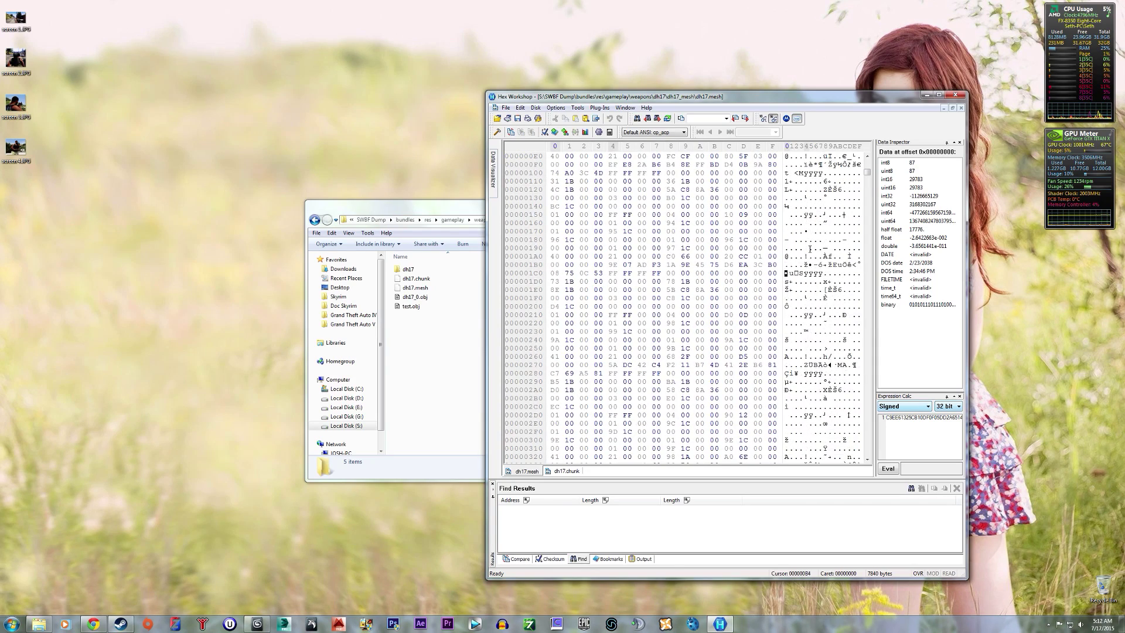
scroll(810, 249, "down", 5)
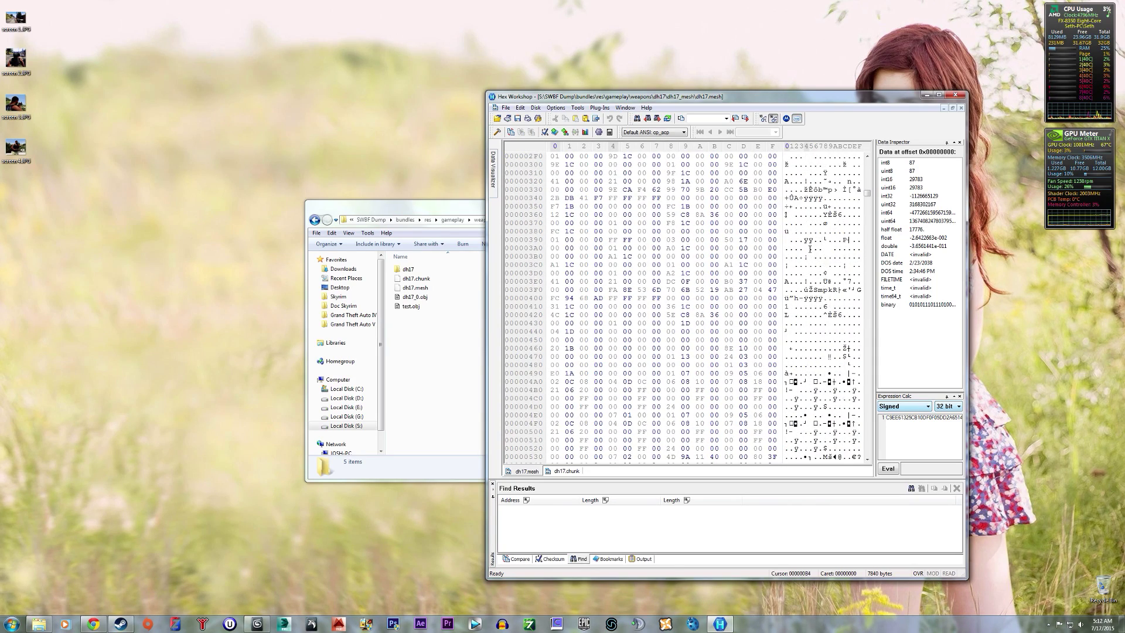
left_click(671, 332)
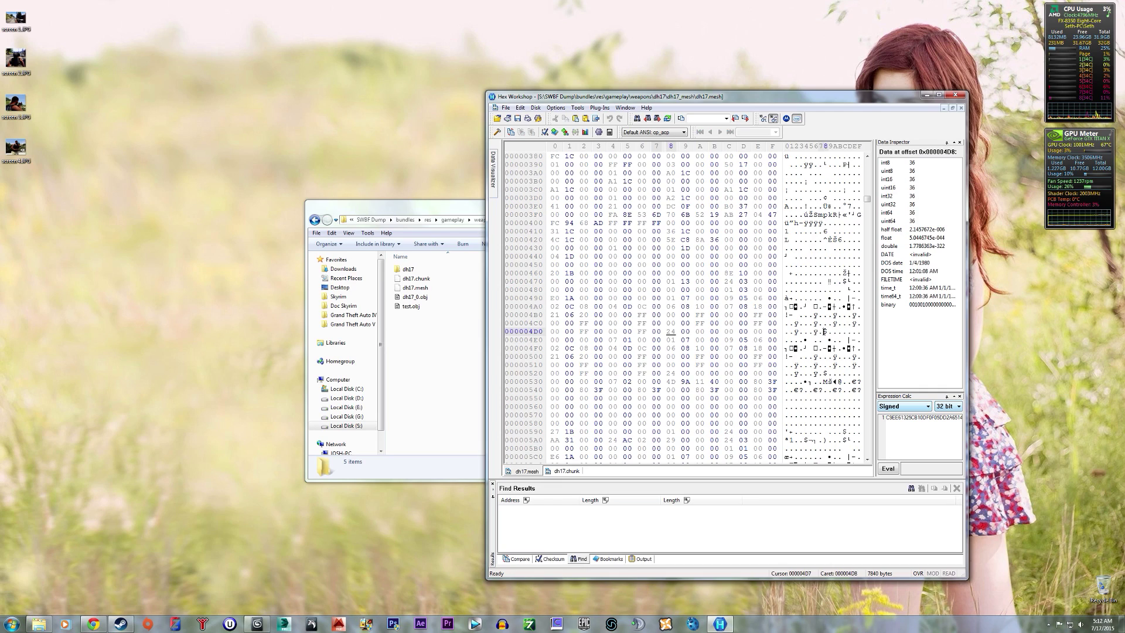
key("super")
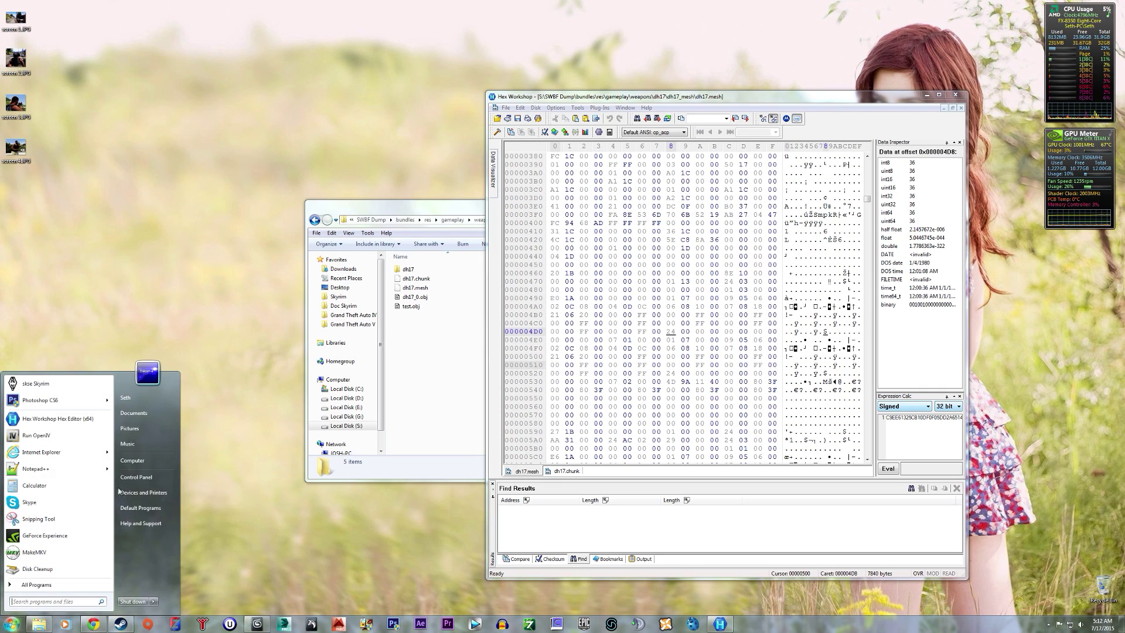
left_click(146, 463)
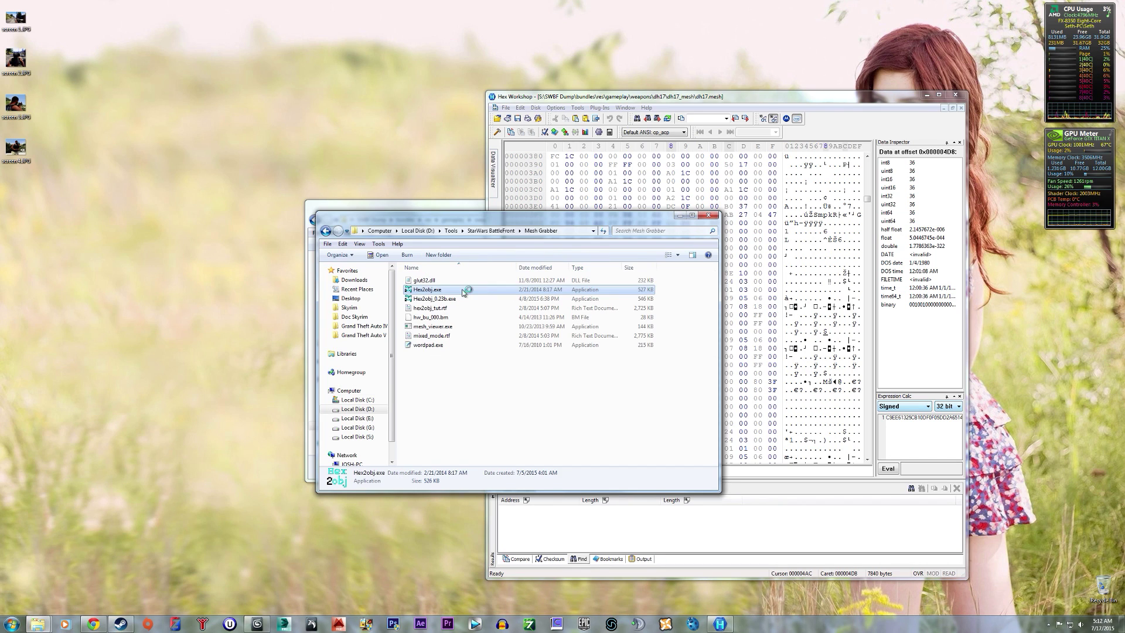
- Launch Hex2obj, switch step 2 to vertex block mode, and load dh17.chunk from dh17_mesh
double_click(427, 290)
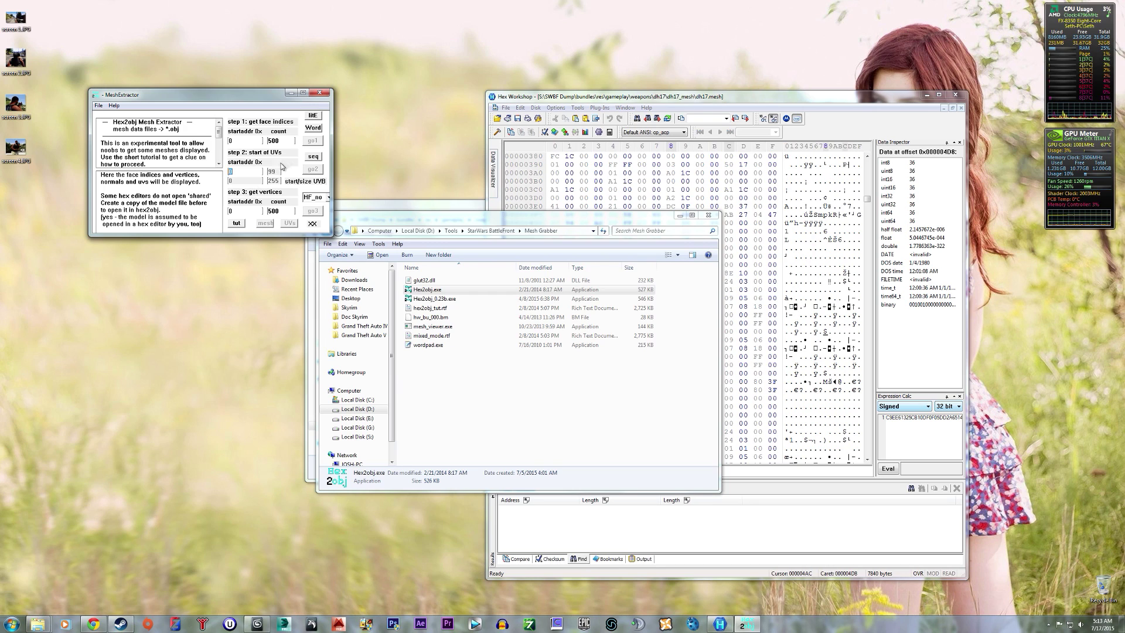
left_click(315, 156)
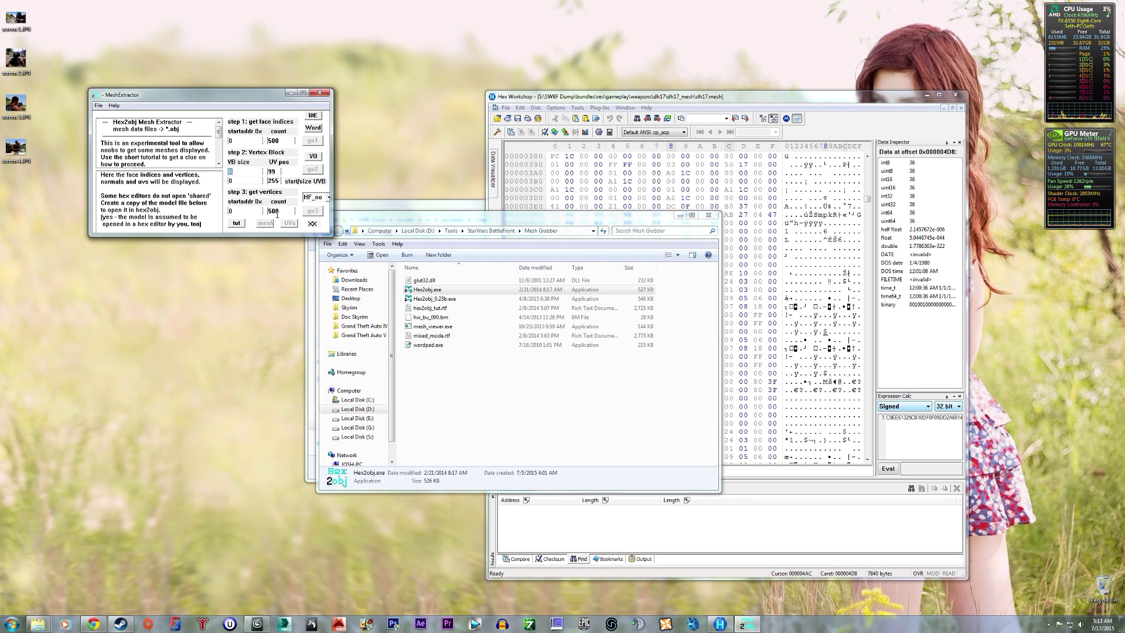
left_click(100, 107)
left_click(111, 116)
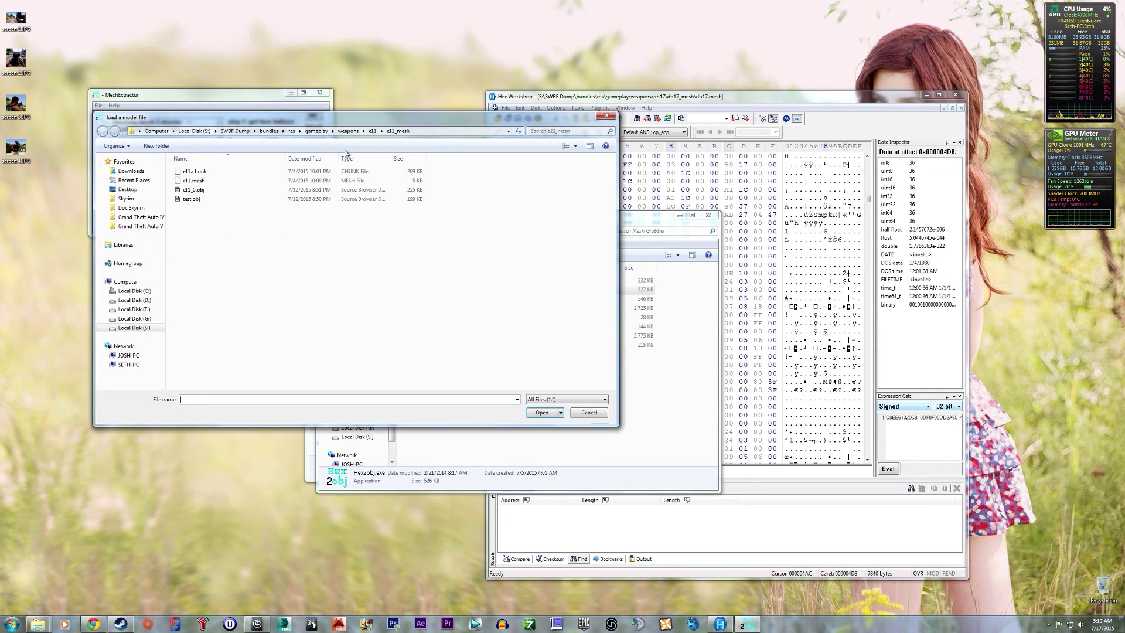
left_click(349, 131)
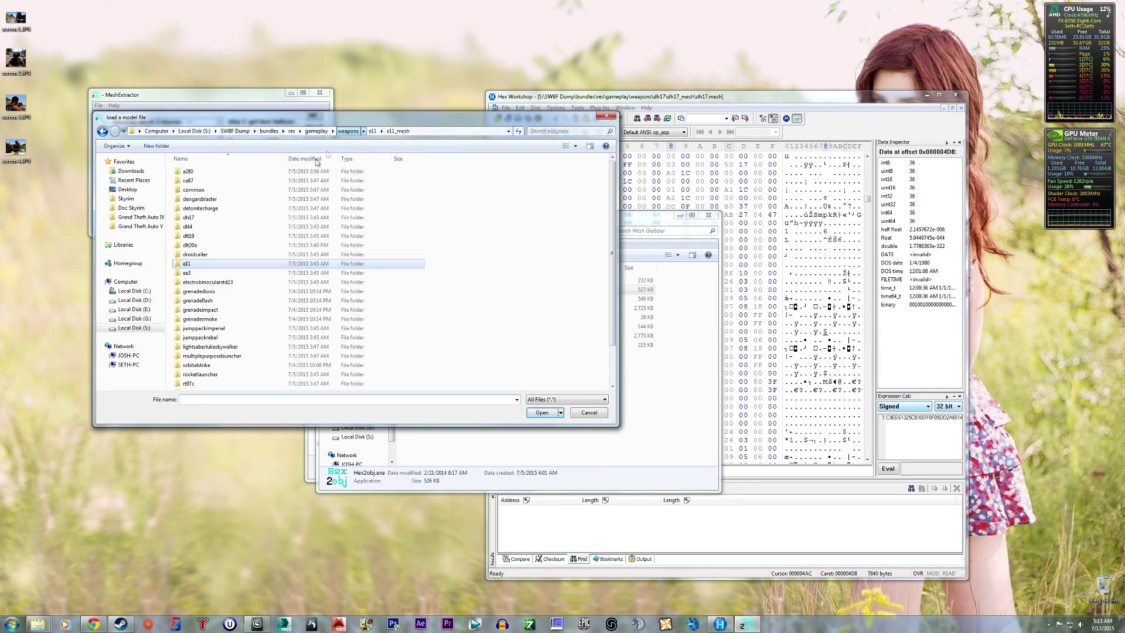
double_click(212, 219)
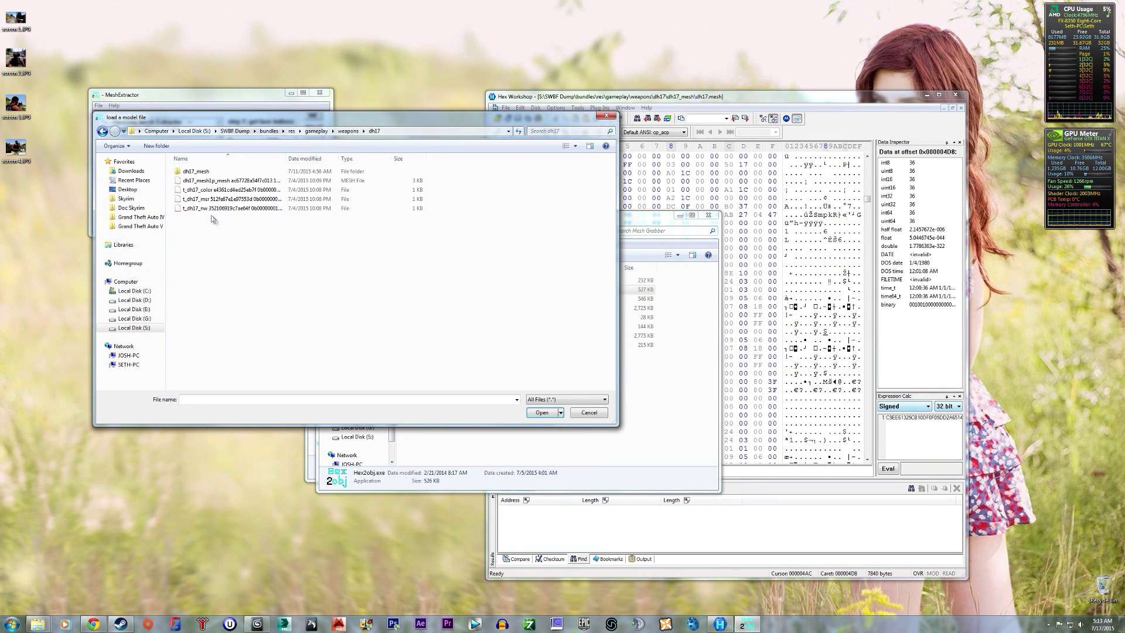
double_click(230, 174)
left_click(237, 183)
left_click(540, 413)
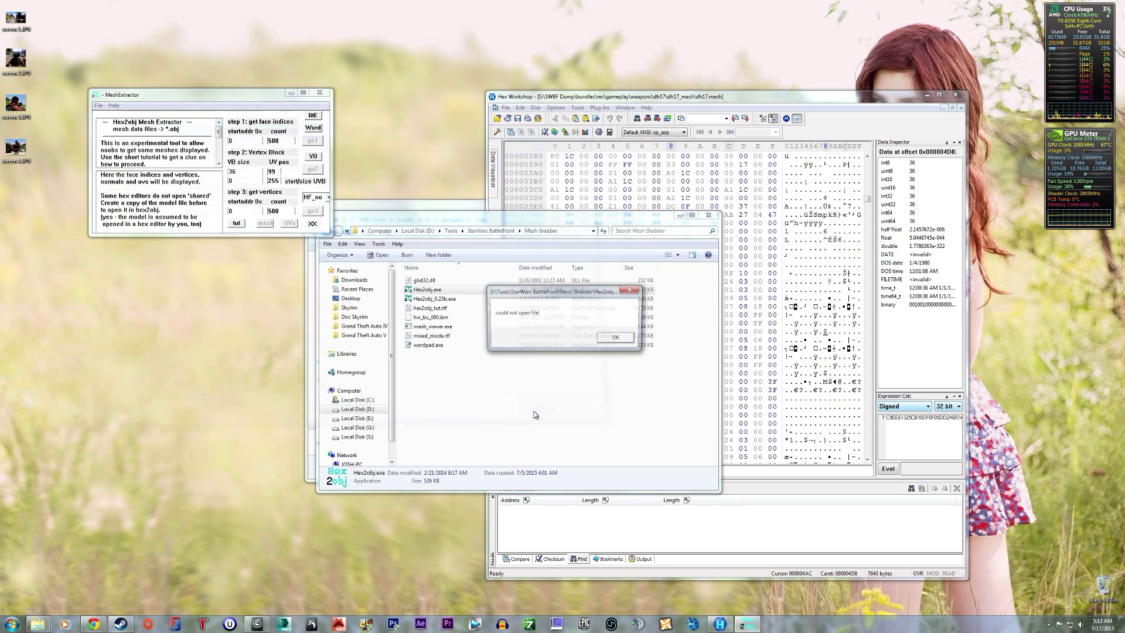
- Dismiss the 'could not open file!' error and return to dh17.chunk in Hex Workshop
left_click(617, 338)
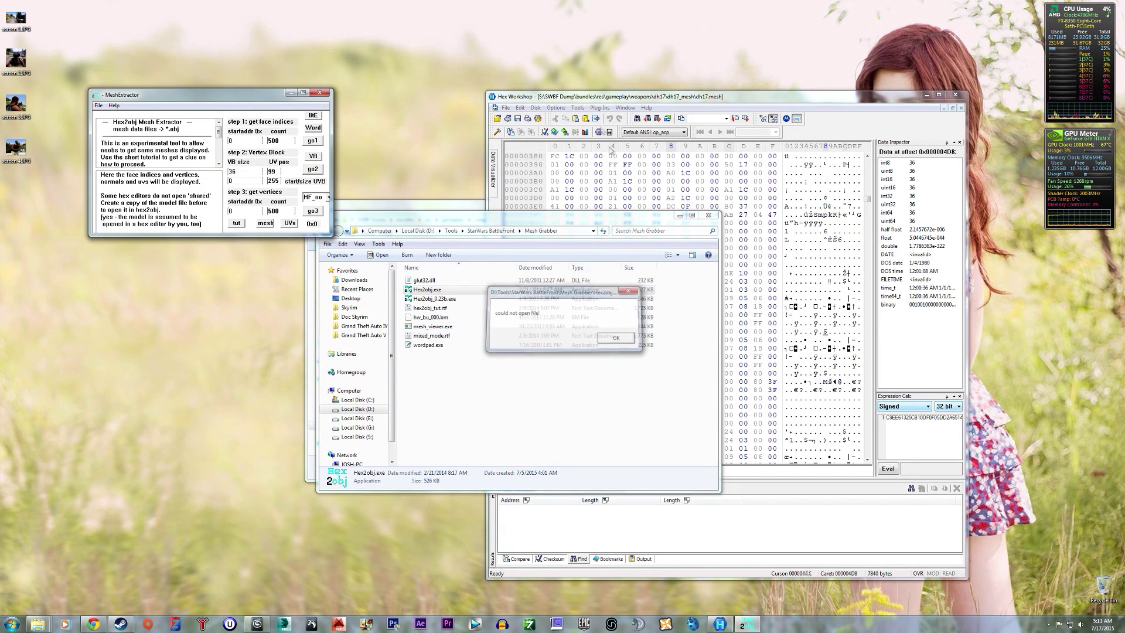
left_click(540, 98)
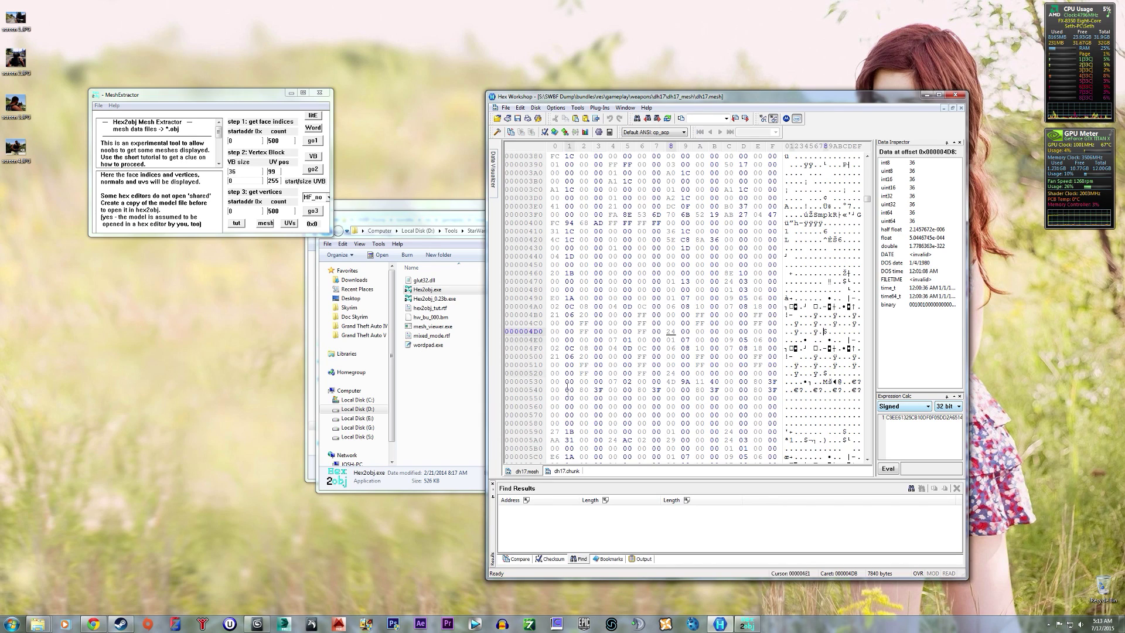
left_click(566, 471)
- Close dh17.chunk in Hex Workshop and load dh17.mesh into Hex2obj instead
left_click(506, 107)
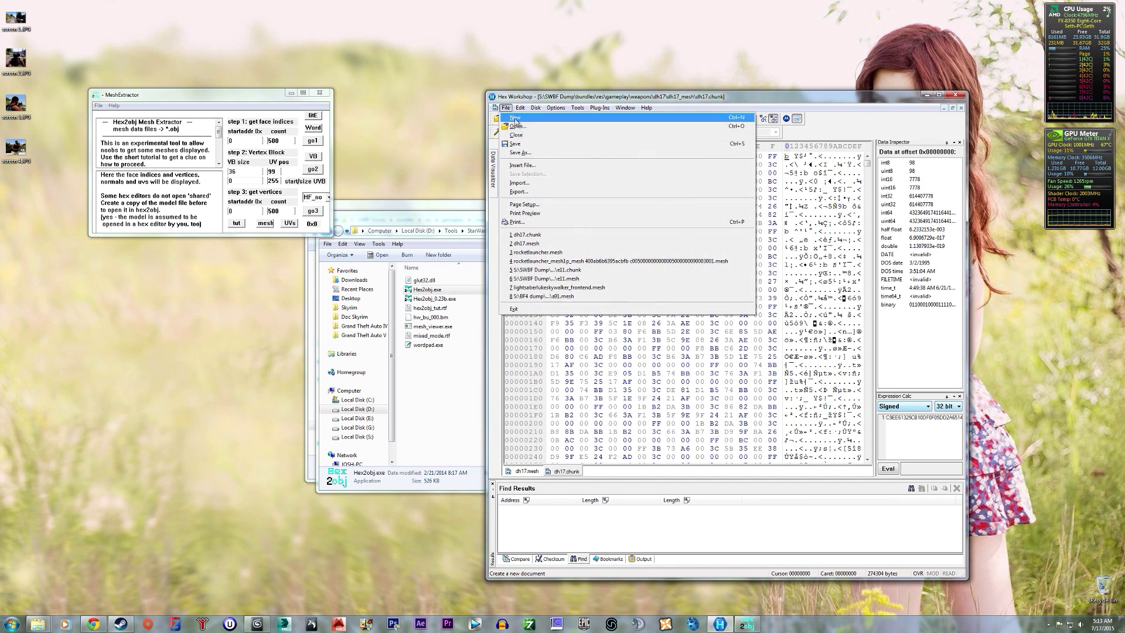
left_click(524, 142)
left_click(100, 106)
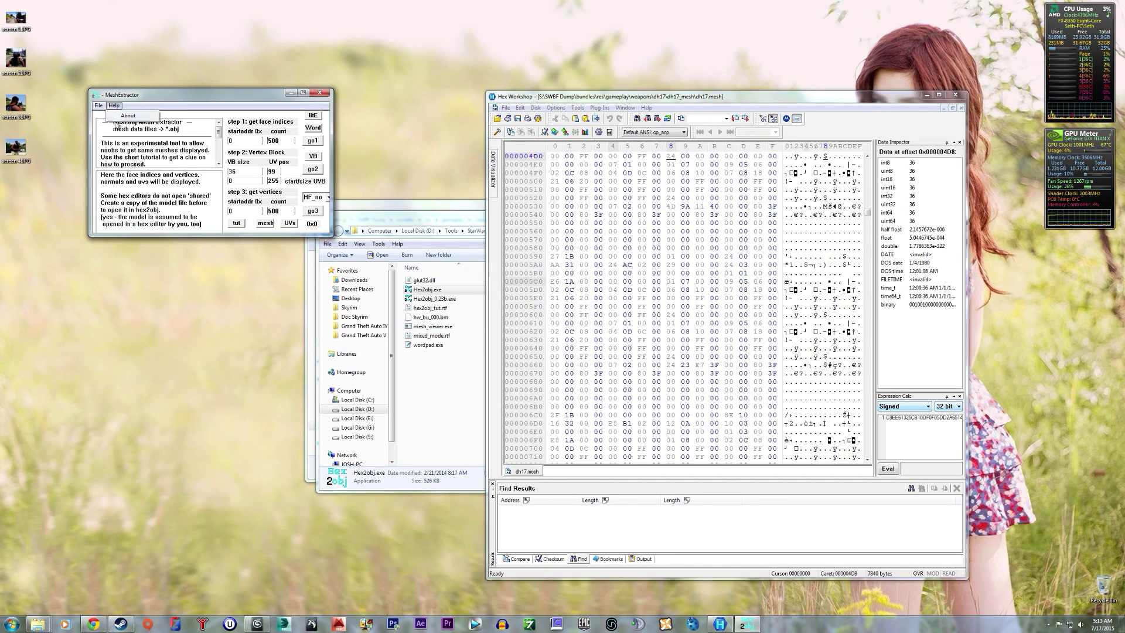
left_click(114, 122)
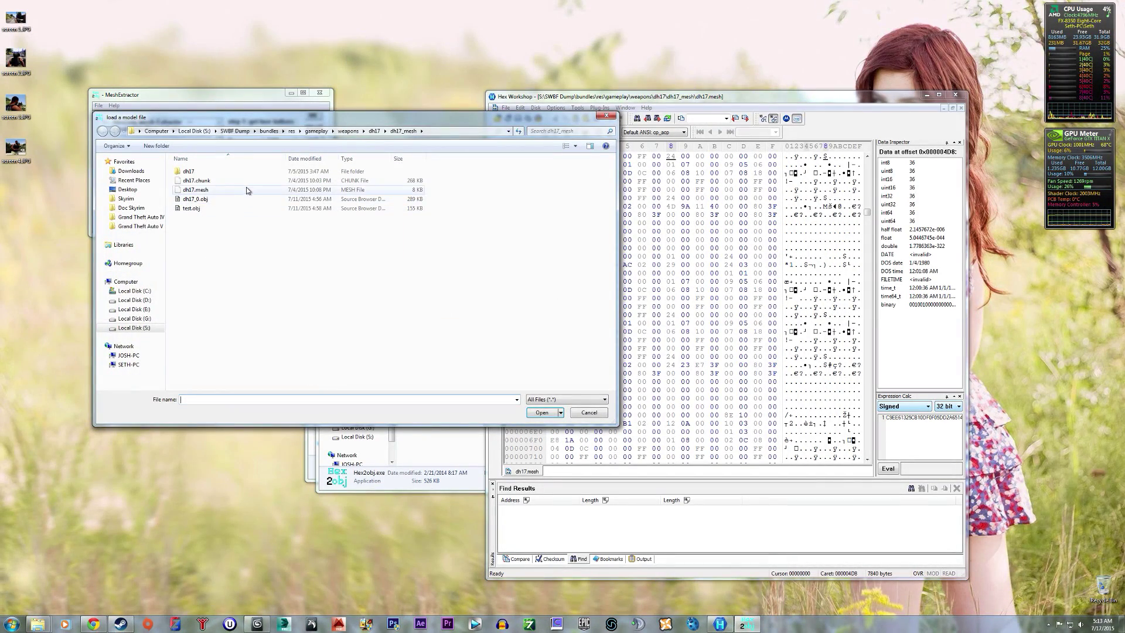
double_click(246, 190)
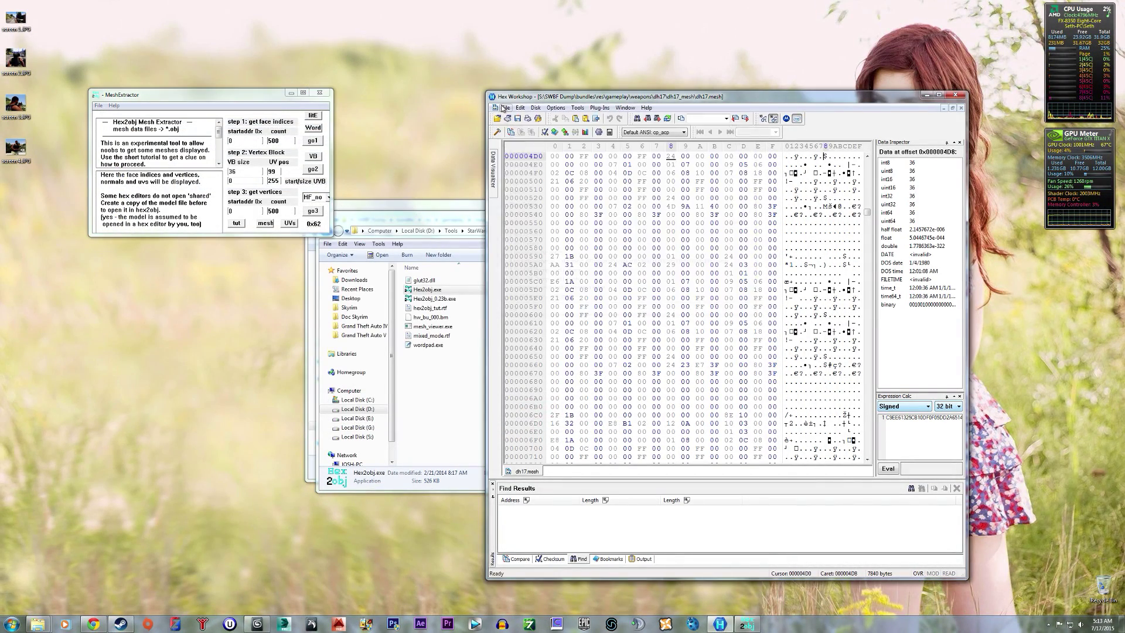
- Reopen dh17.chunk in Hex Workshop from the recent files list
left_click(504, 108)
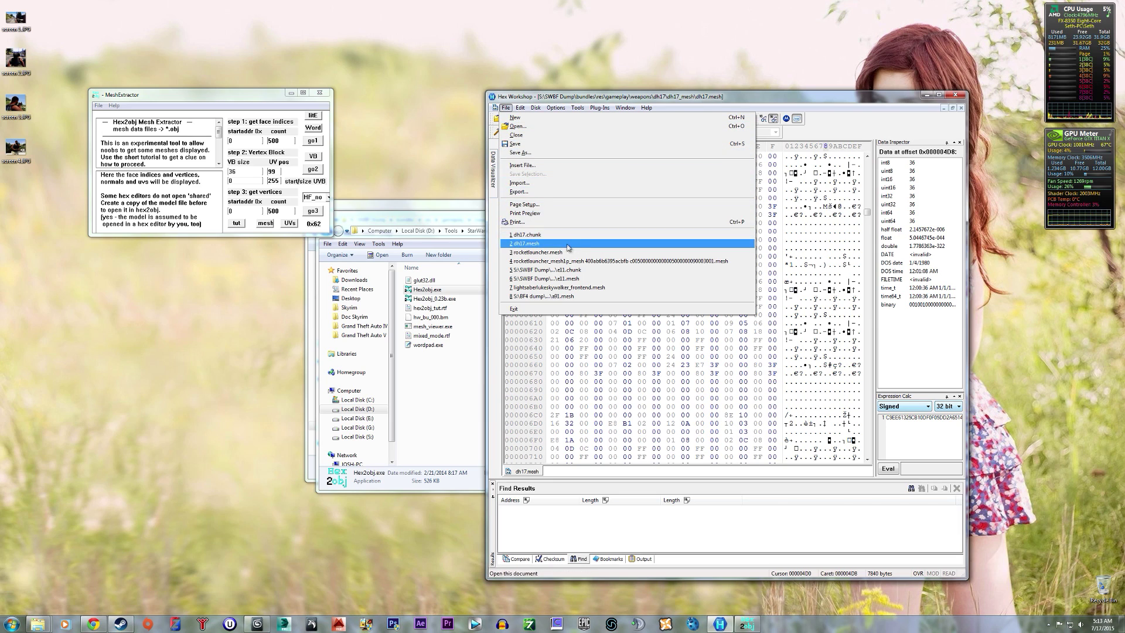
left_click(546, 234)
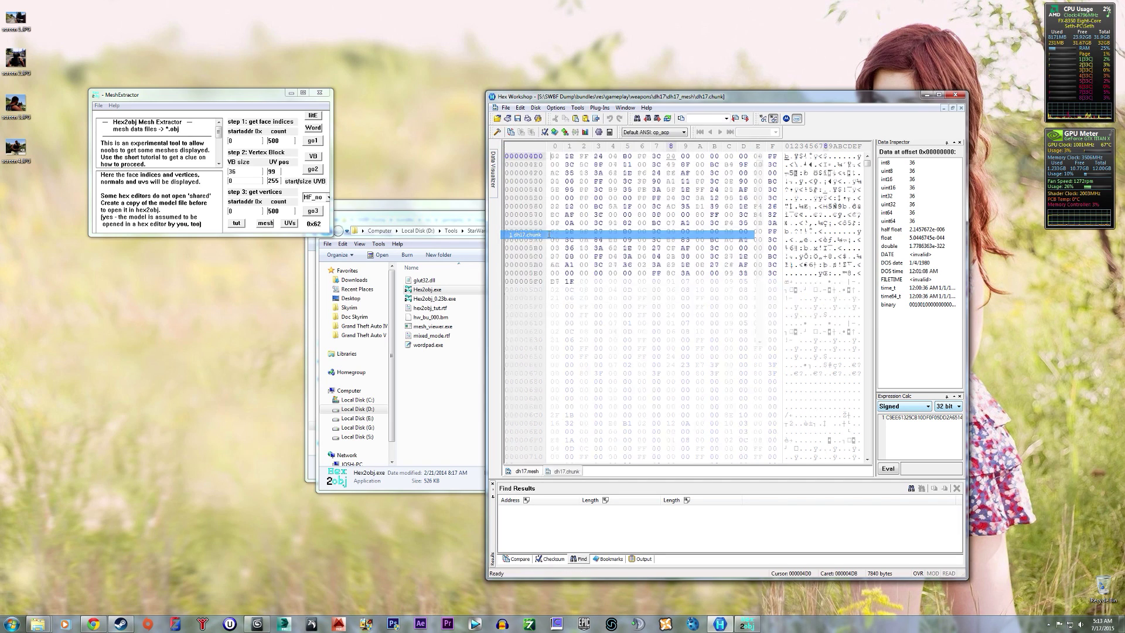
left_click(564, 471)
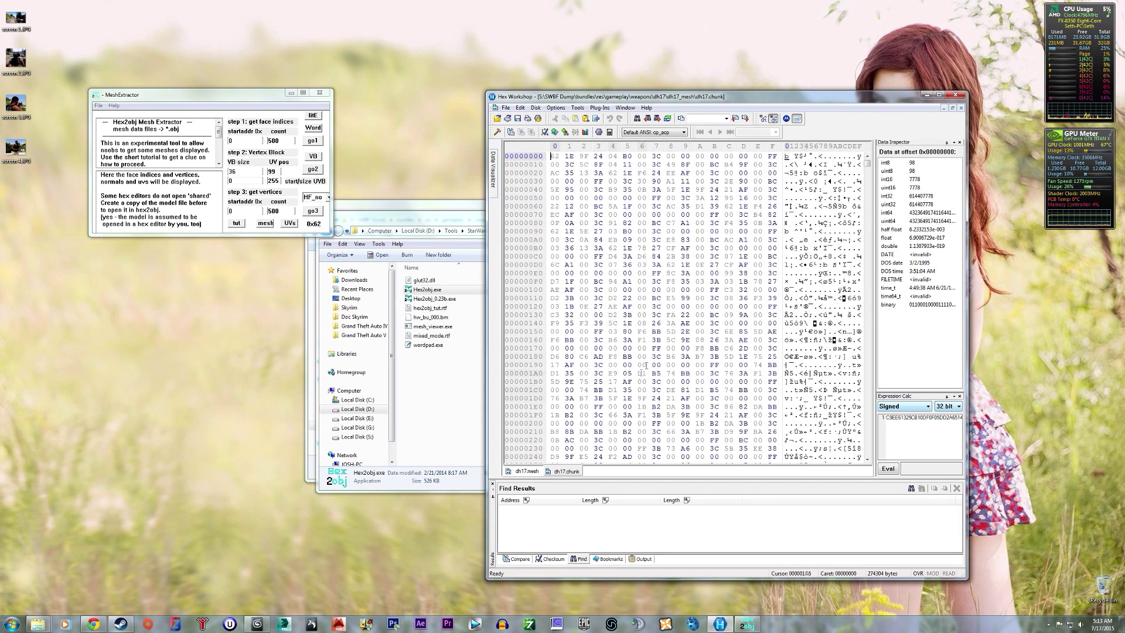
key("ctrl+f")
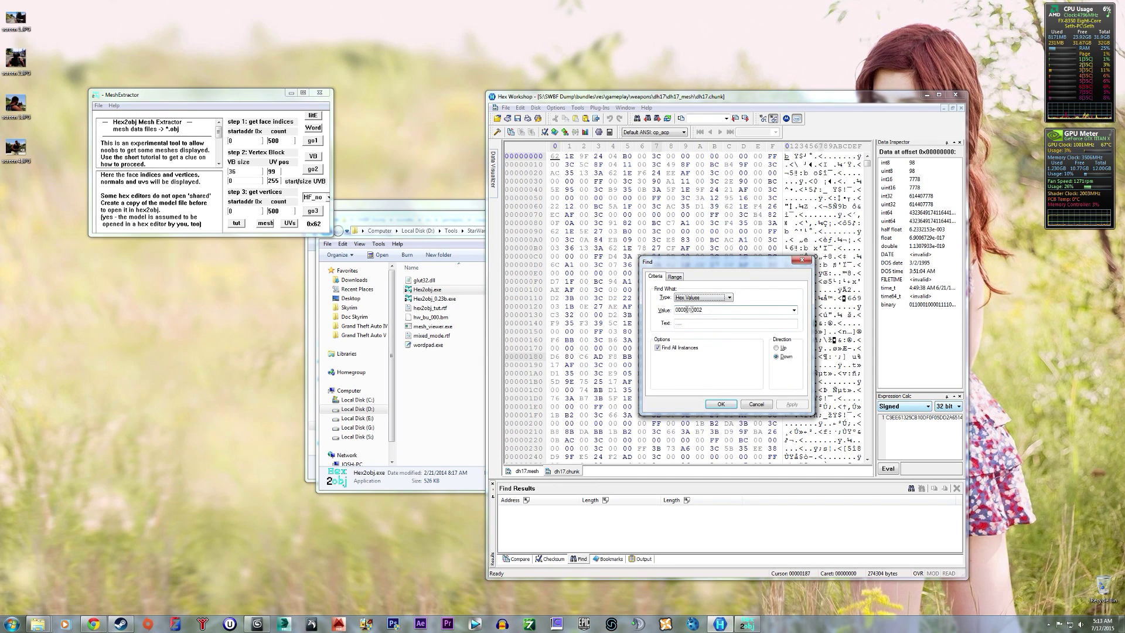
double_click(713, 310)
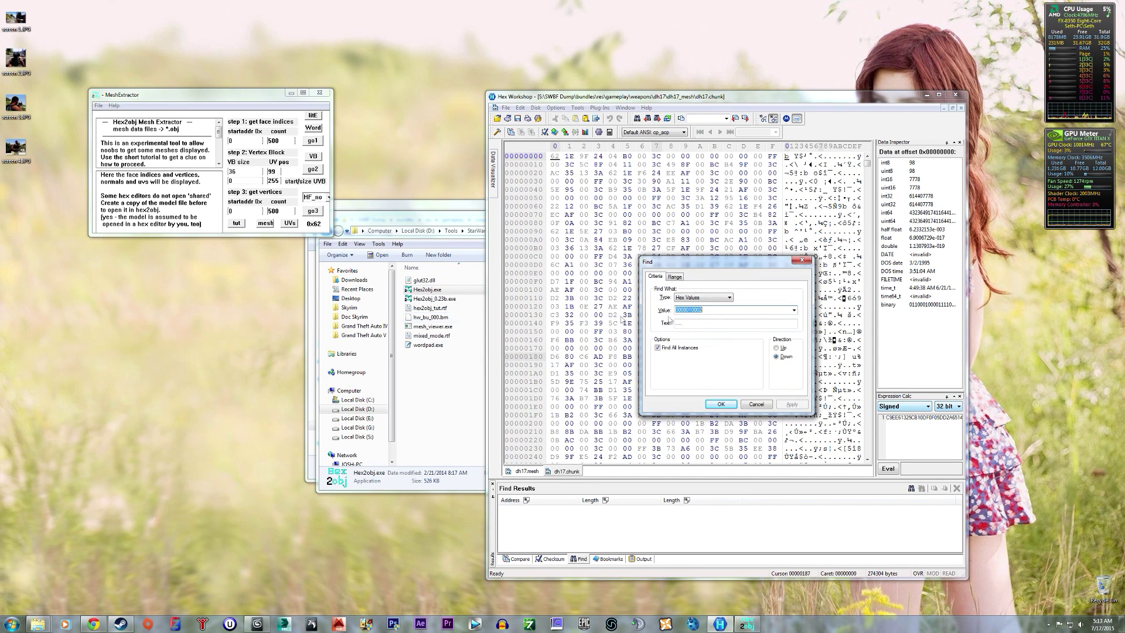
left_click(721, 405)
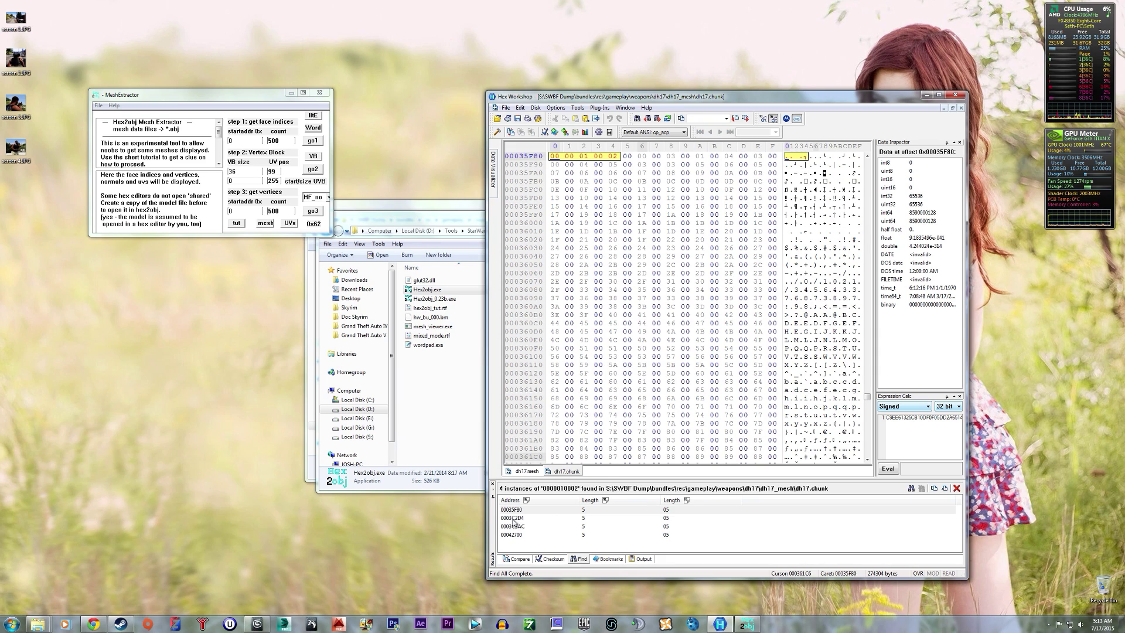
key("super")
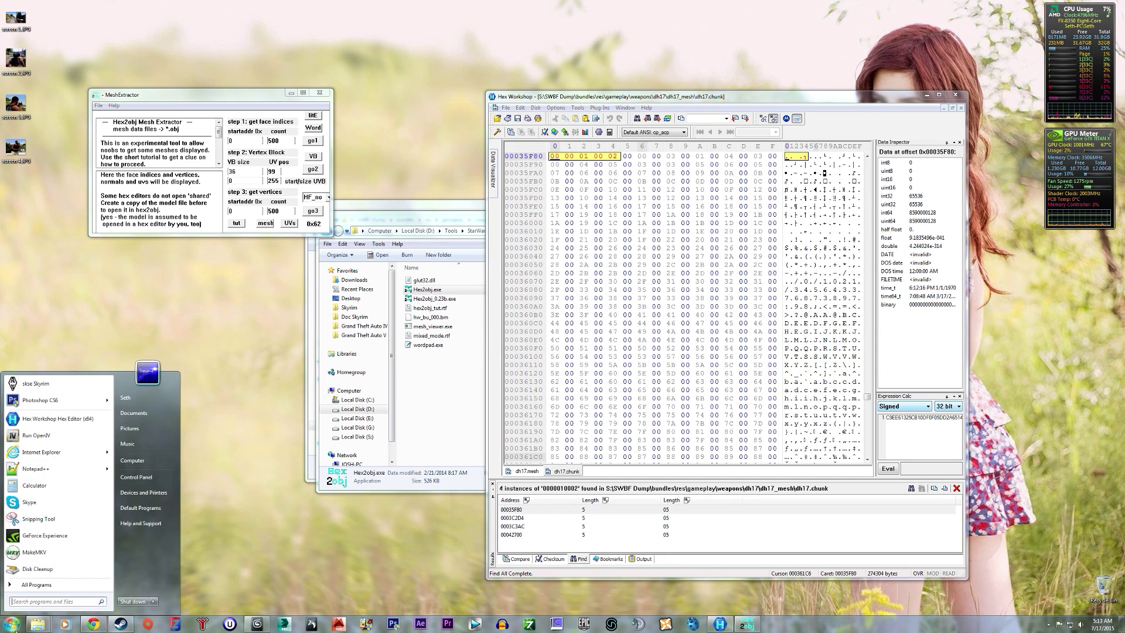
- Start Calculator in hex mode and paste the second match address 0003C2D4
left_click(63, 491)
left_click_drag(220, 328, 173, 335)
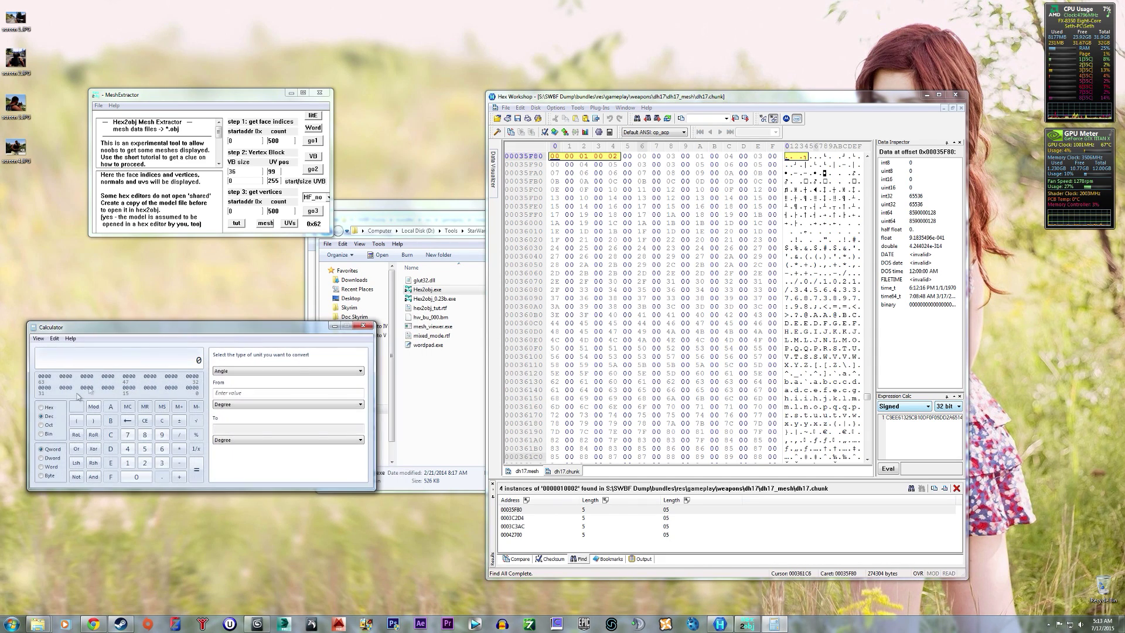
left_click(41, 407)
left_click(513, 518)
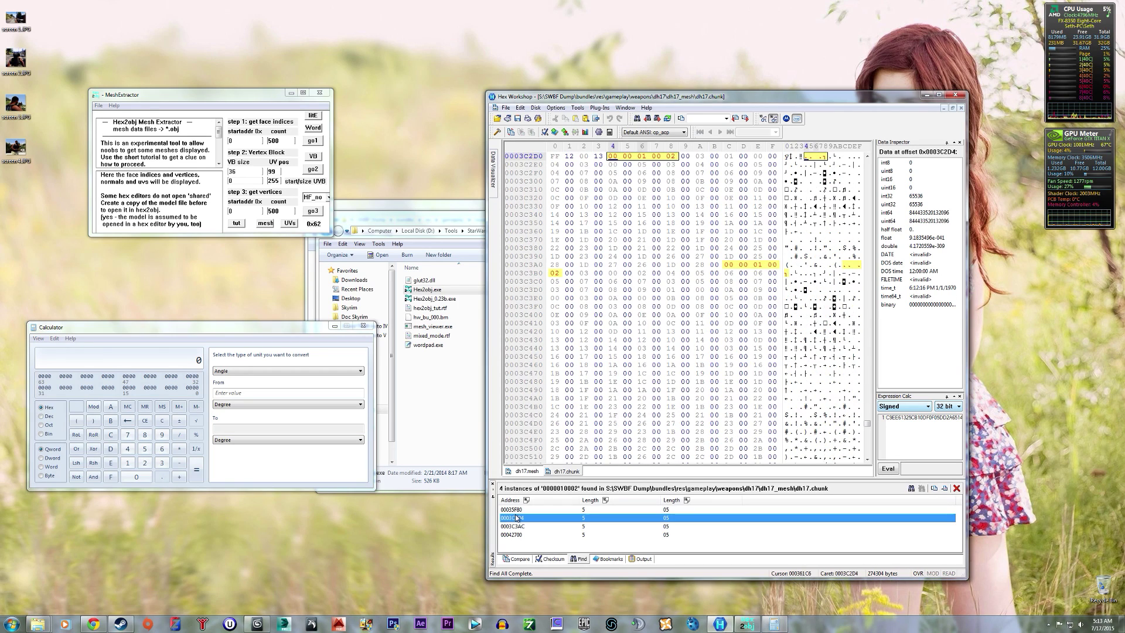
right_click(513, 518)
left_click(551, 429)
left_click(188, 366)
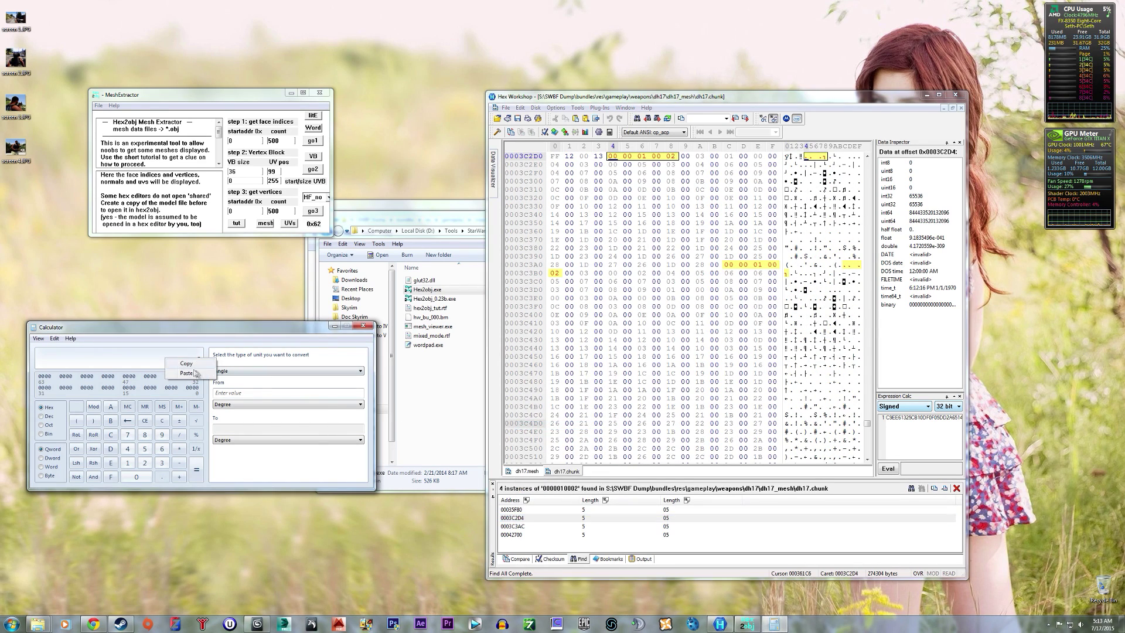
type("3C2D4")
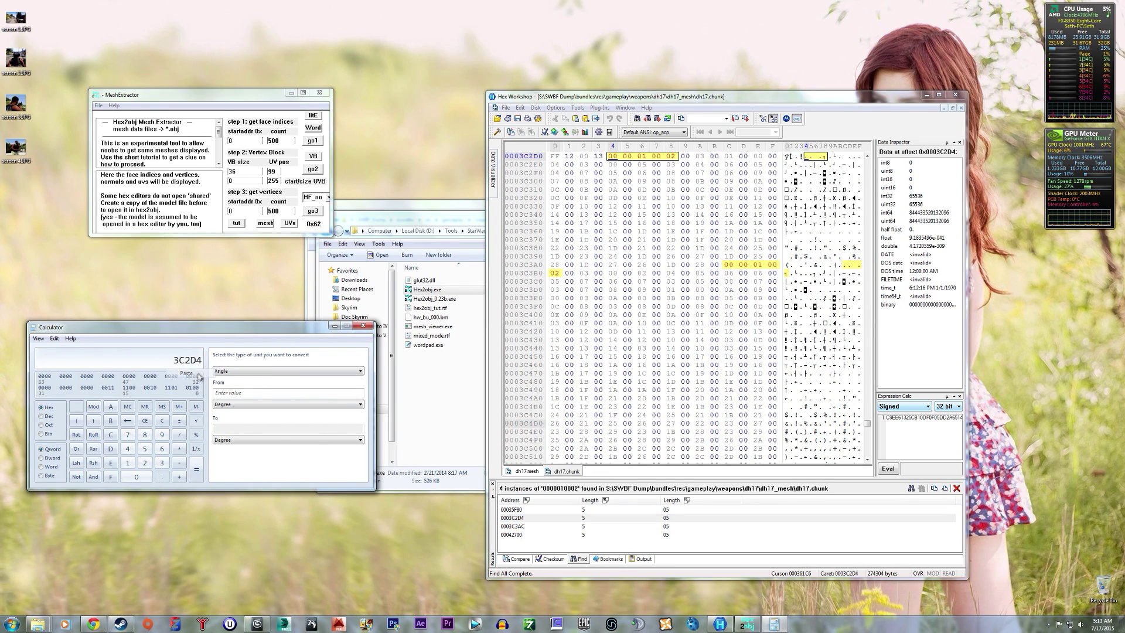
- Subtract 35F80, convert to decimal and divide by 2 to get 12714 indices
left_click(511, 510)
right_click(512, 510)
left_click(551, 424)
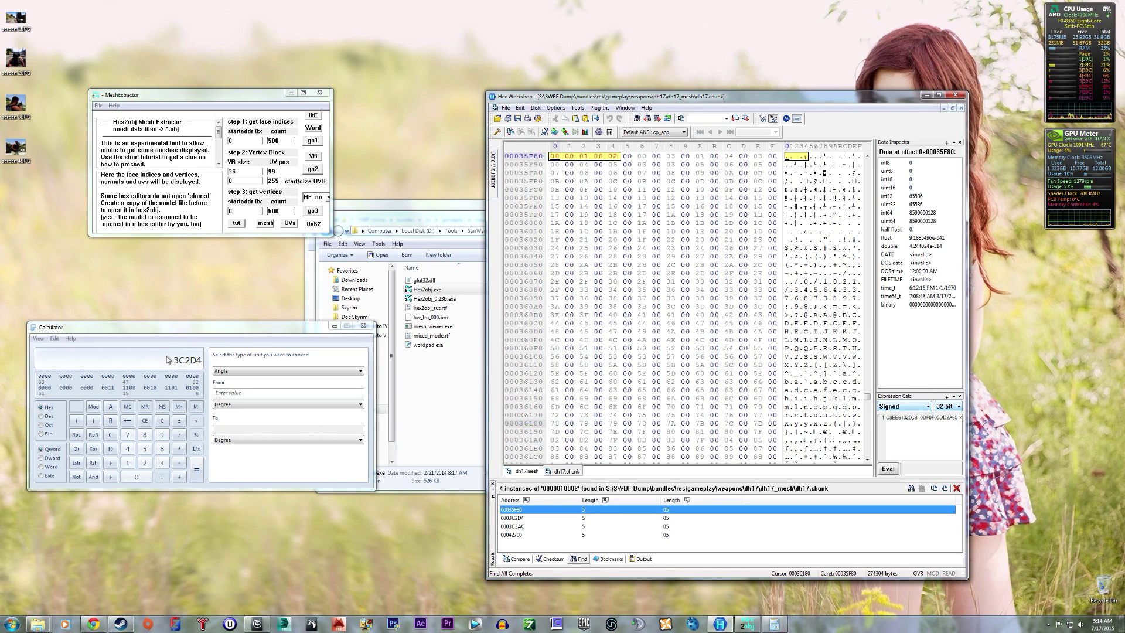
left_click(188, 365)
type("35F80")
left_click(196, 472)
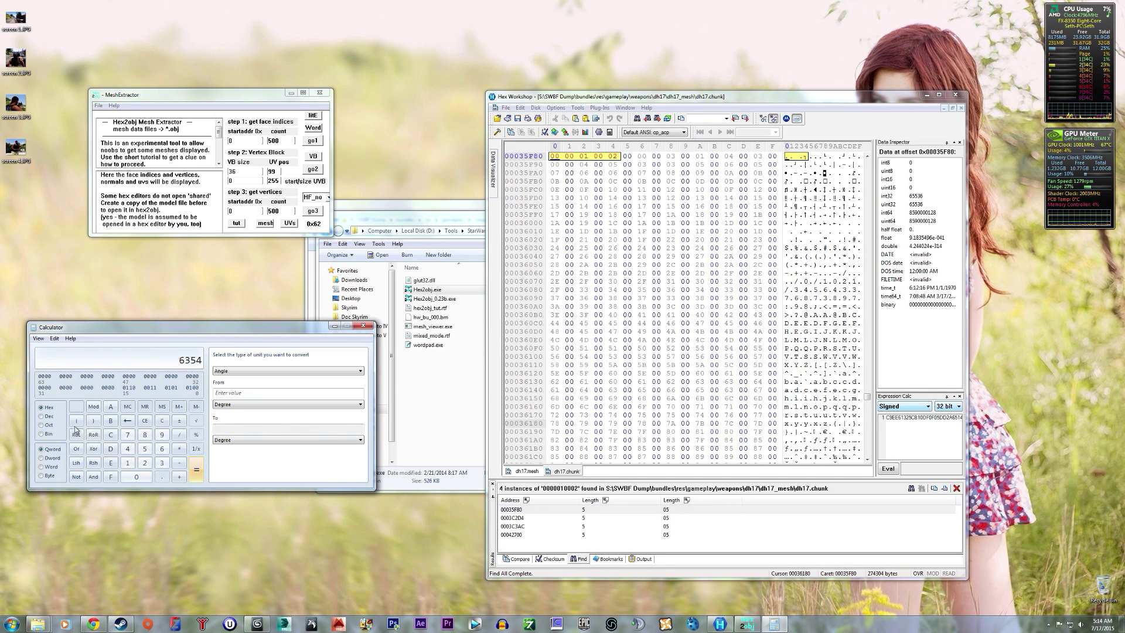
left_click(49, 417)
left_click(180, 434)
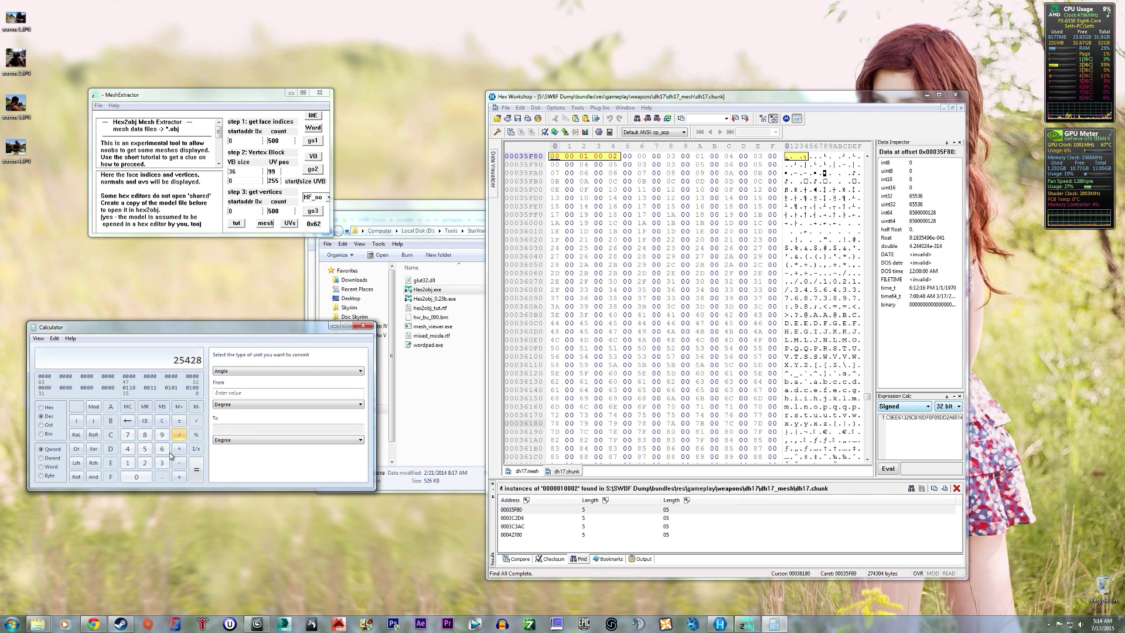
type("2")
key("Return")
- Enter 12714 as Hex2obj's face index count, extract the faces, and set vertex count 4865
left_click(238, 142)
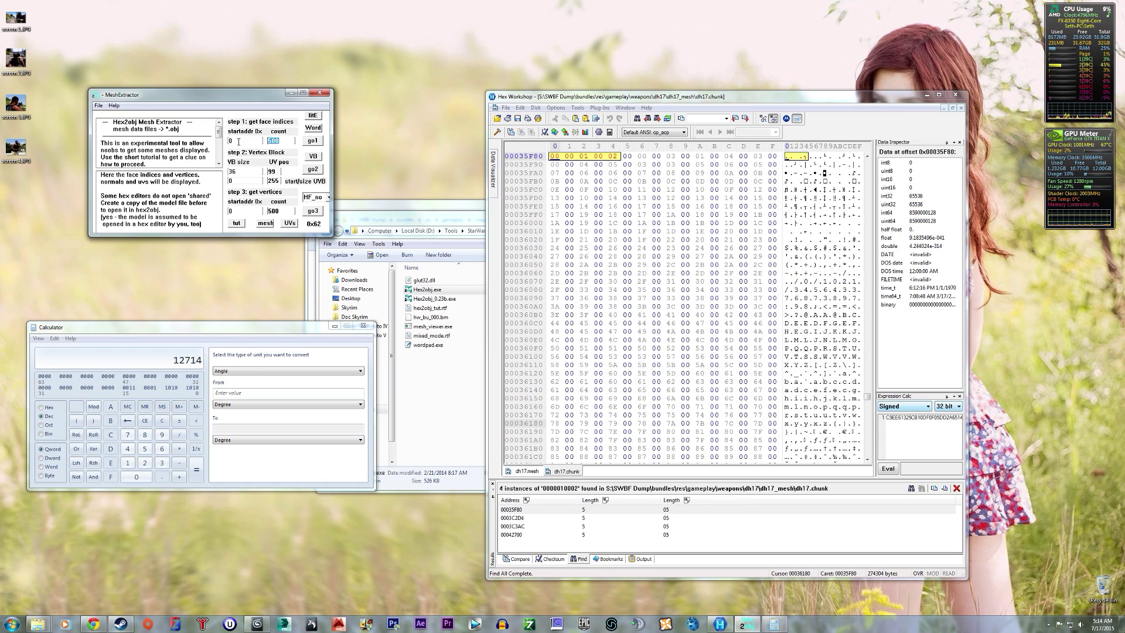
type("12714")
left_click(312, 141)
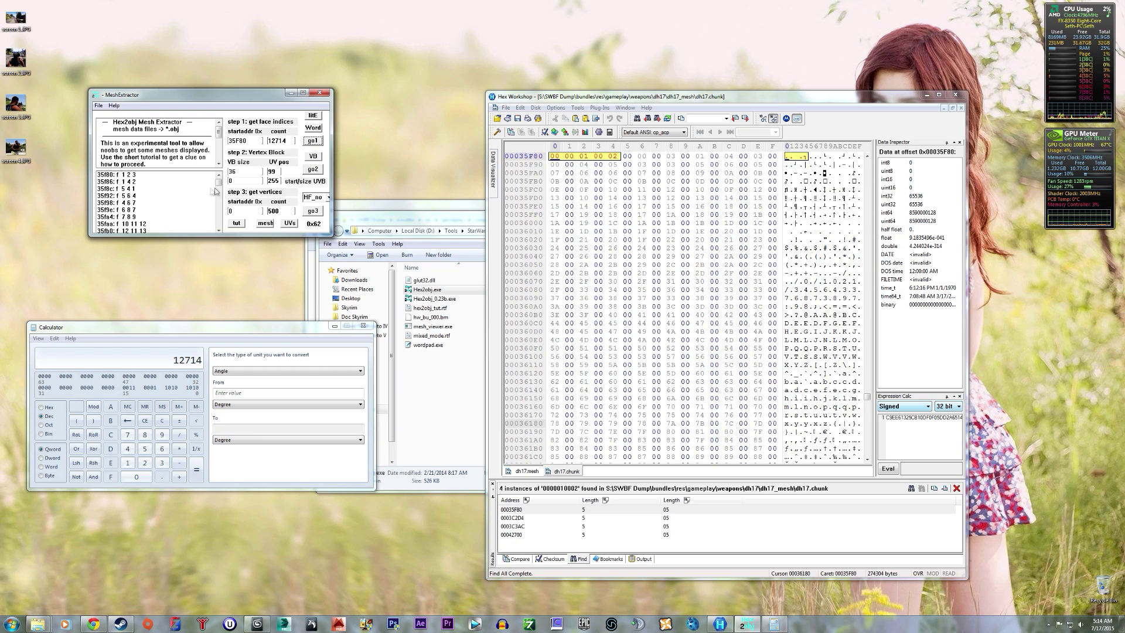
left_click_drag(219, 184, 220, 232)
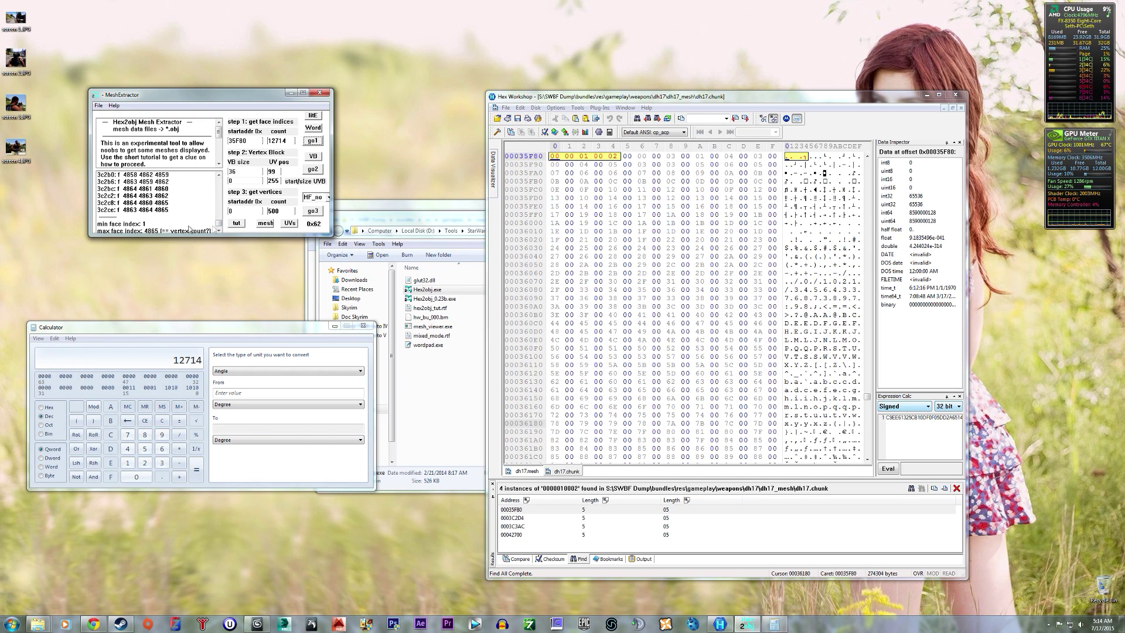
double_click(273, 211)
left_click(327, 198)
- Build the mesh with HF_all, orbit the blaster through several views, then close the viewer
left_click(314, 213)
left_click(265, 223)
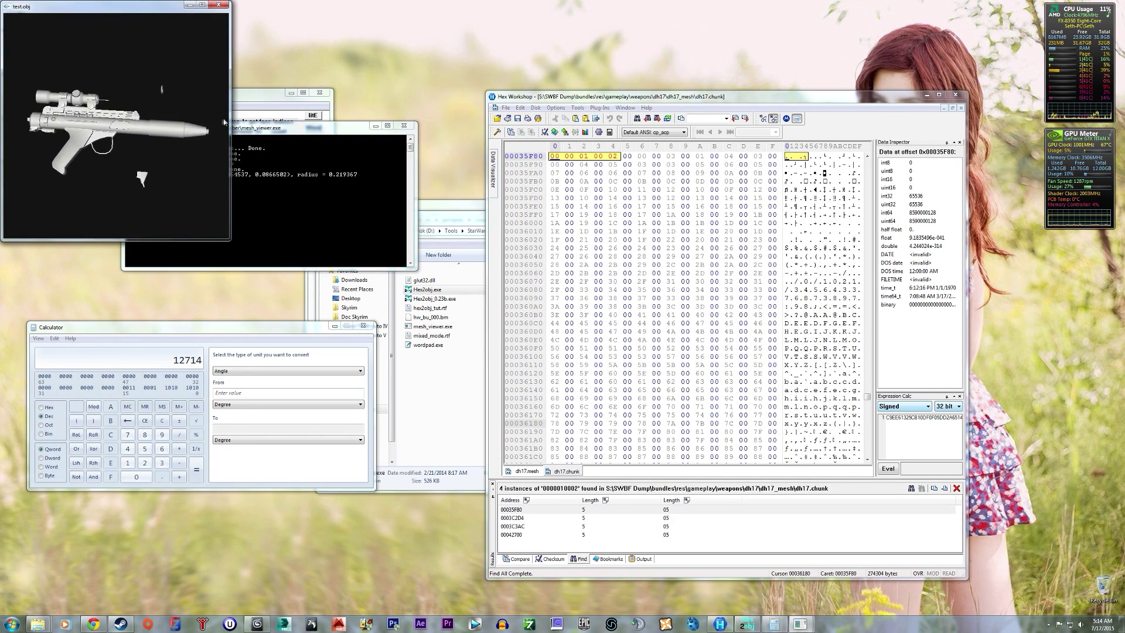
left_click_drag(224, 122, 776, 559)
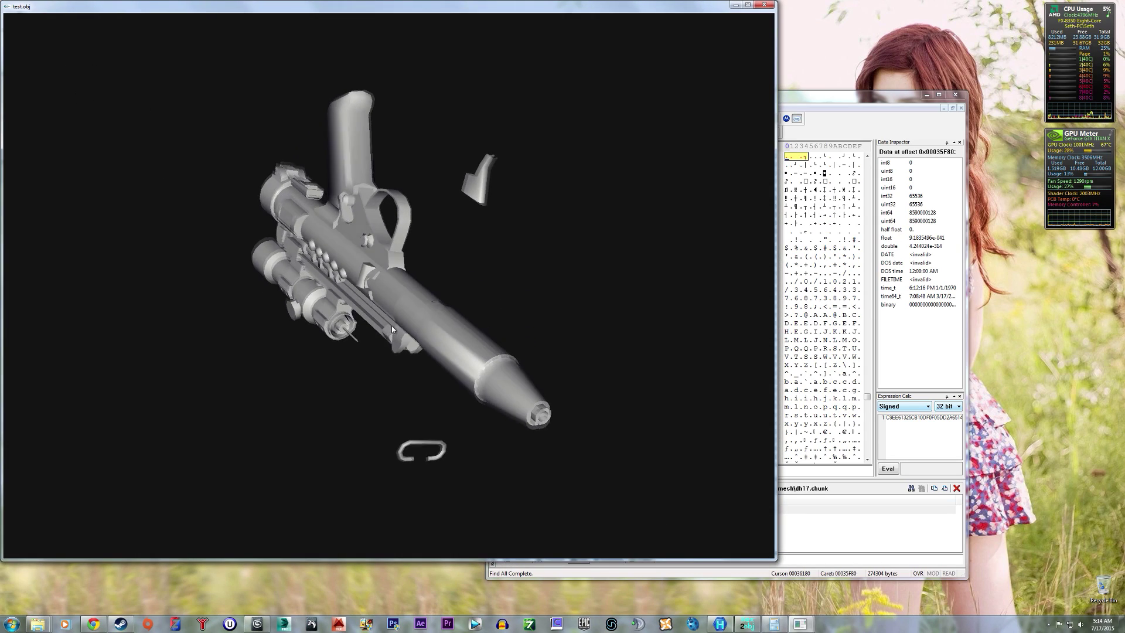
left_click_drag(392, 329, 507, 315)
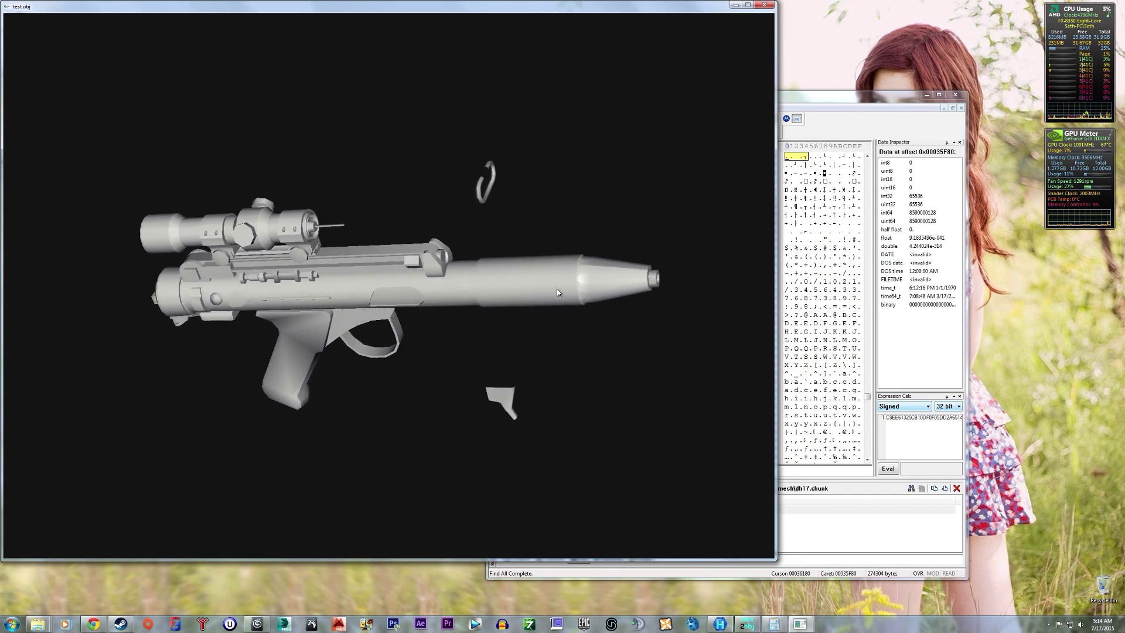
left_click_drag(557, 292, 638, 69)
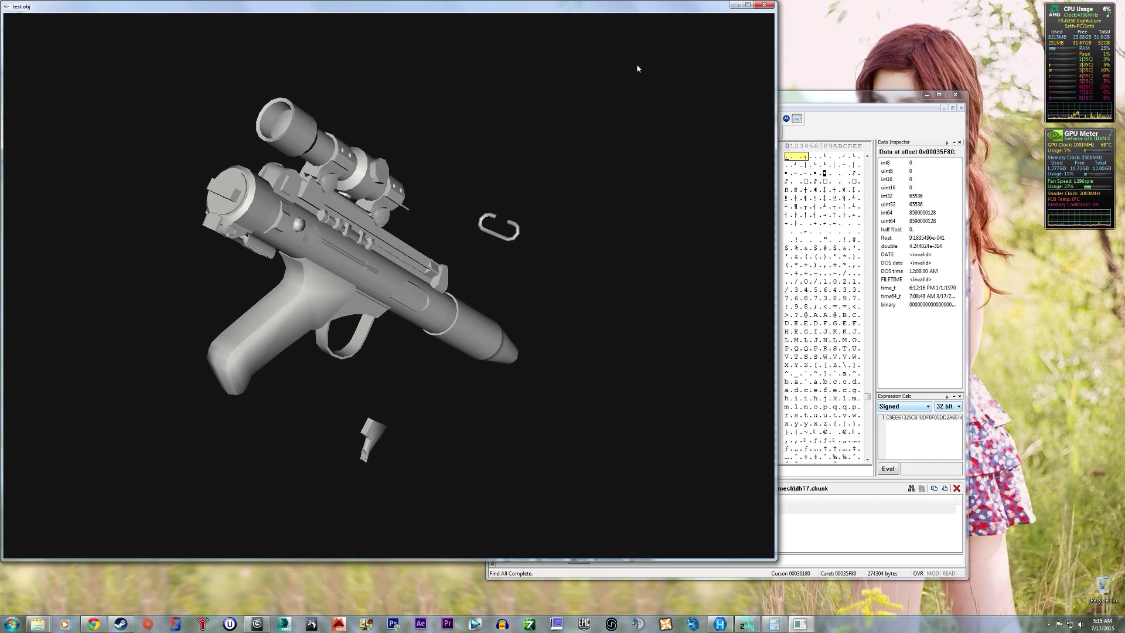
left_click(763, 8)
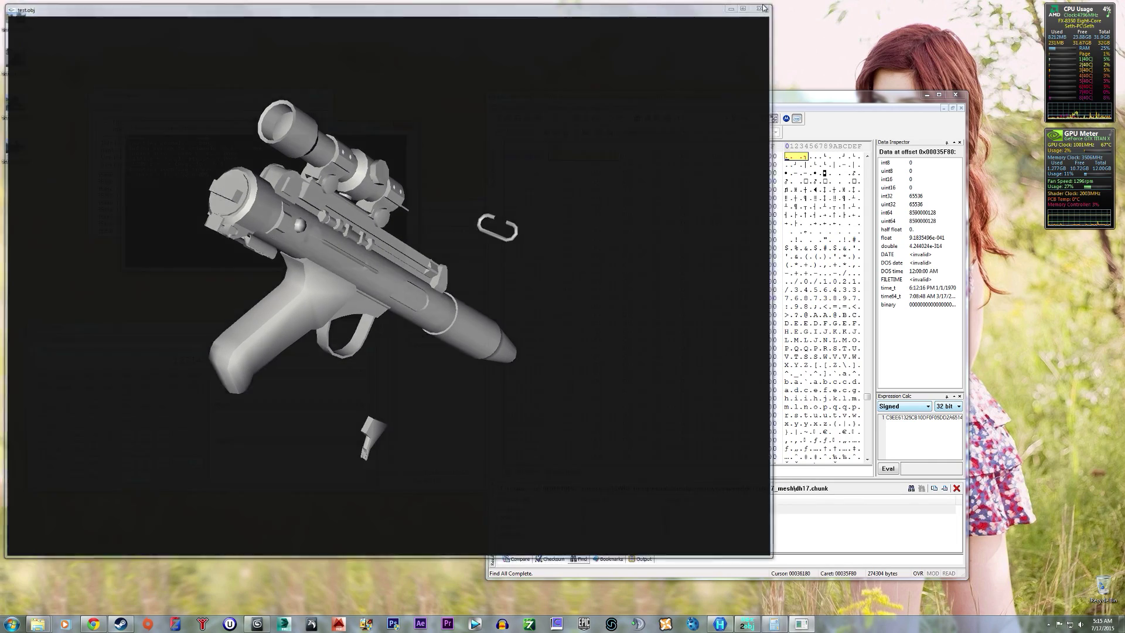
left_click(411, 129)
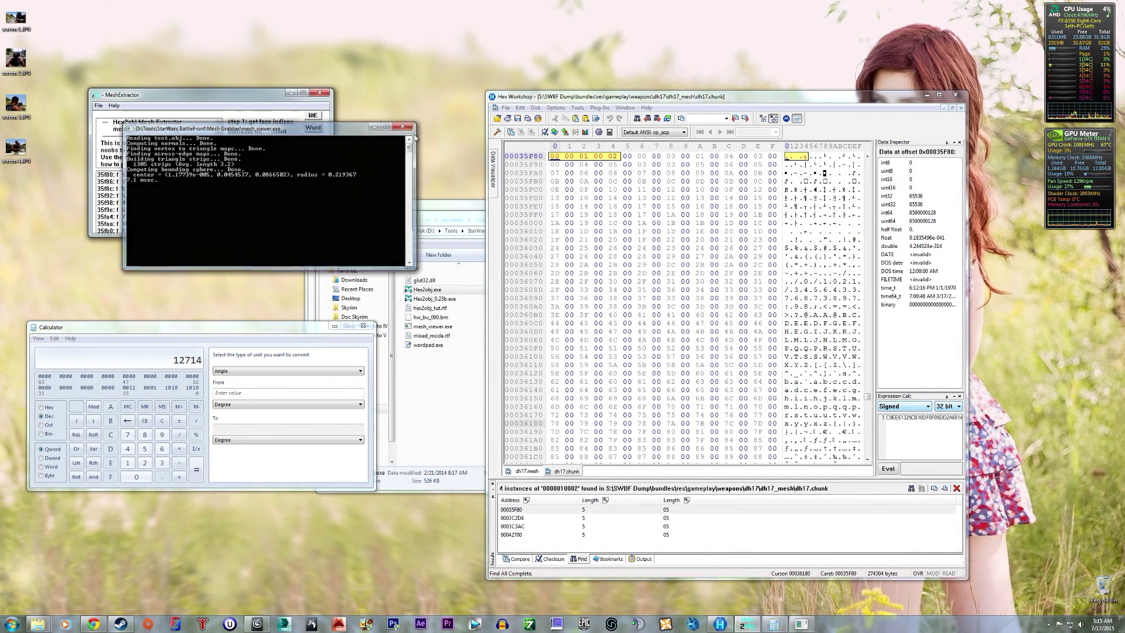
- Minimize the extractor and permanently delete the four desktop screenshots
left_click(290, 93)
left_click_drag(74, 245, 2, 13)
key("shift+Delete")
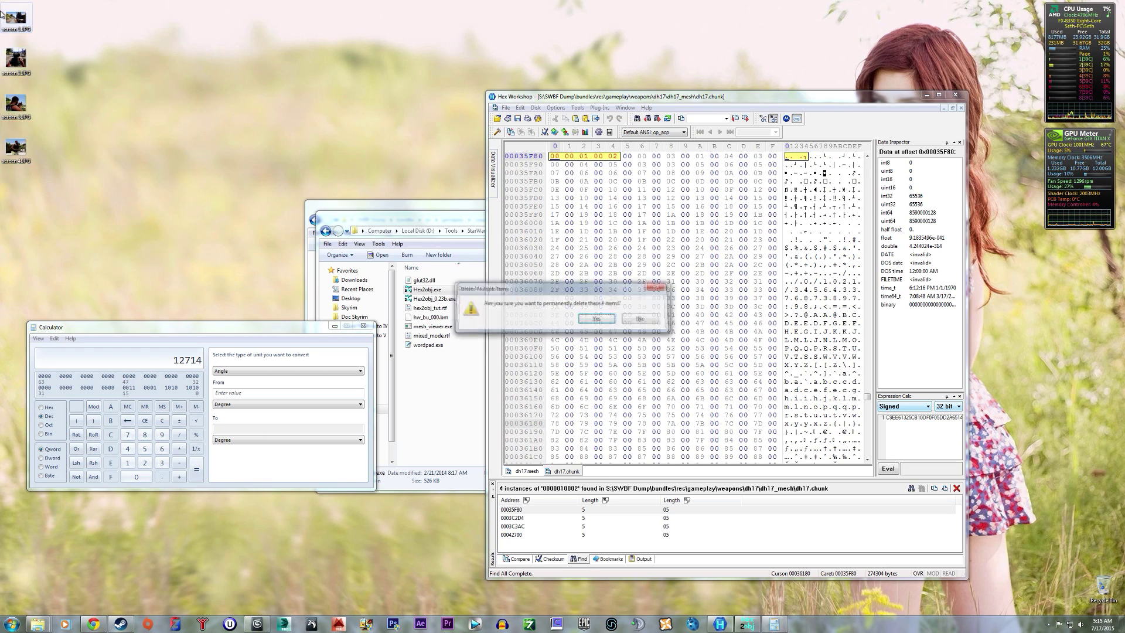
key("Return")
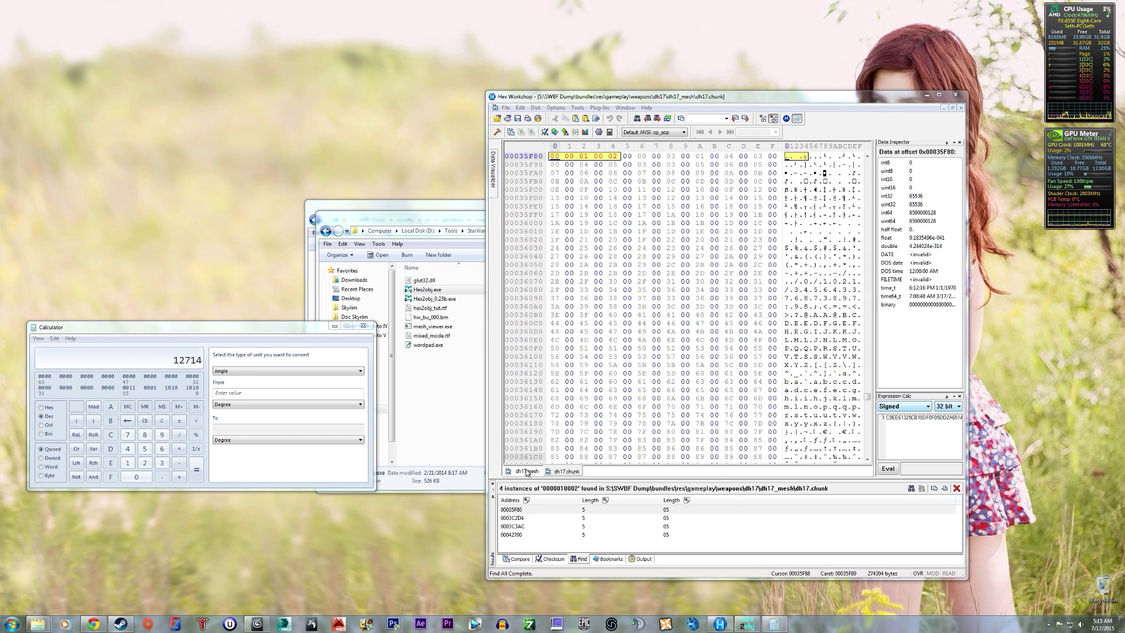
- Open Chunk and Mesh file management tool.sln from the StarWars BattleFront folder
mouse_move(38, 624)
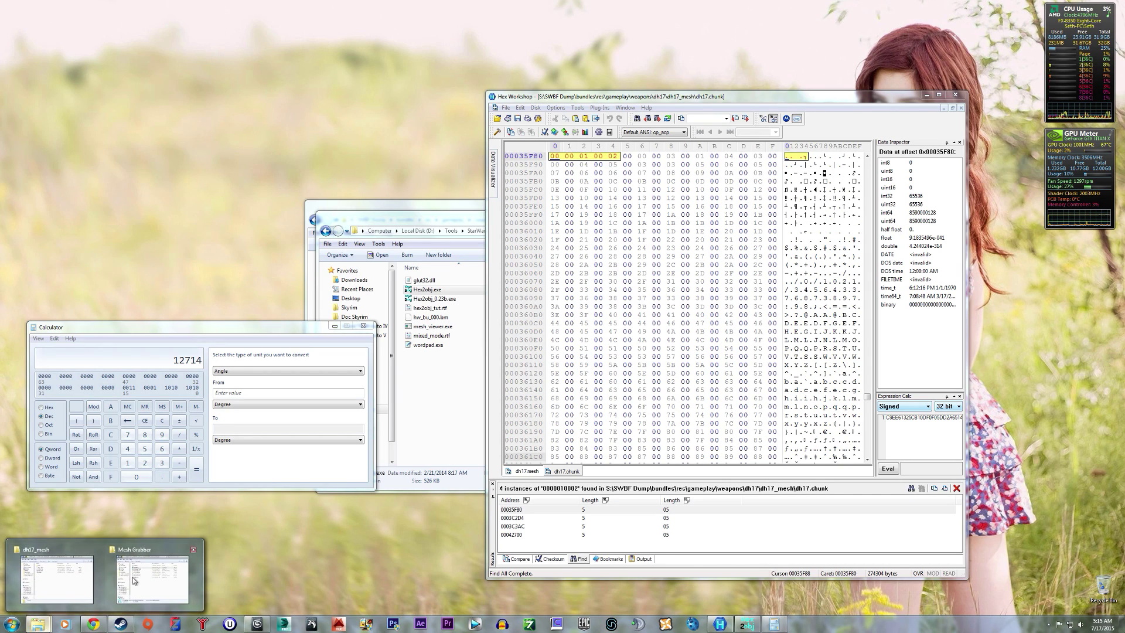
left_click(149, 572)
key("BackSpace")
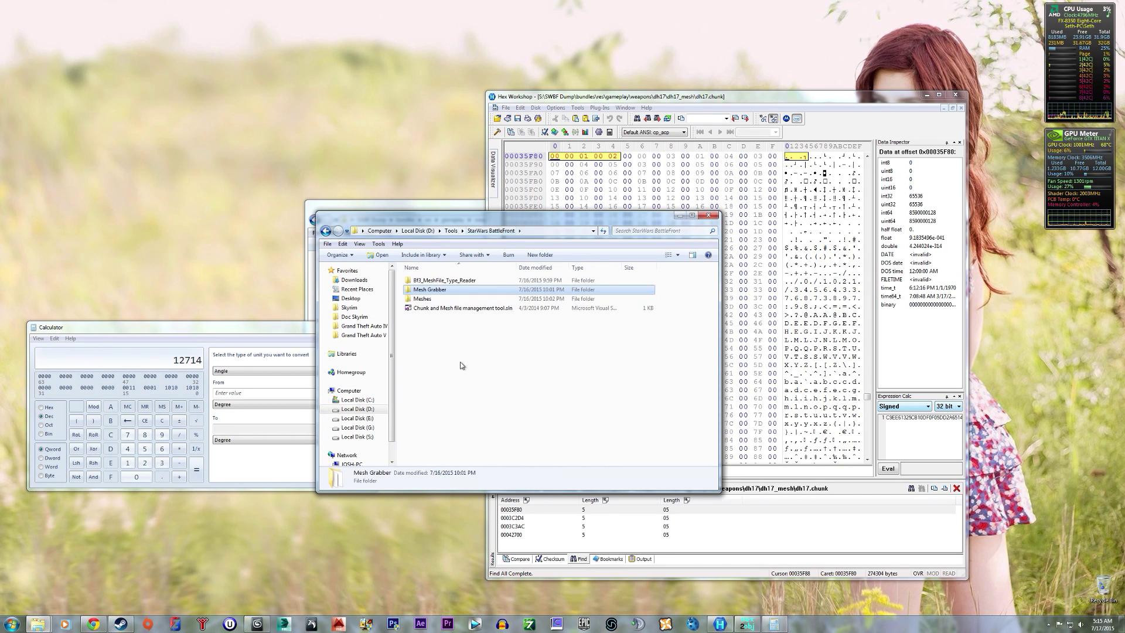
left_click(469, 309)
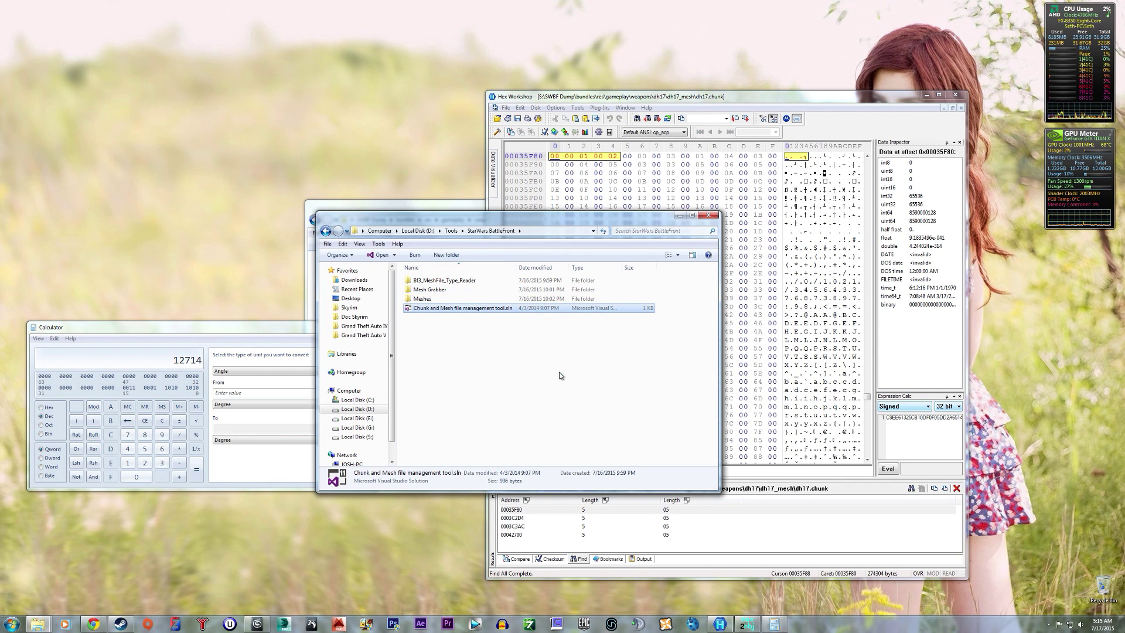
key("Return")
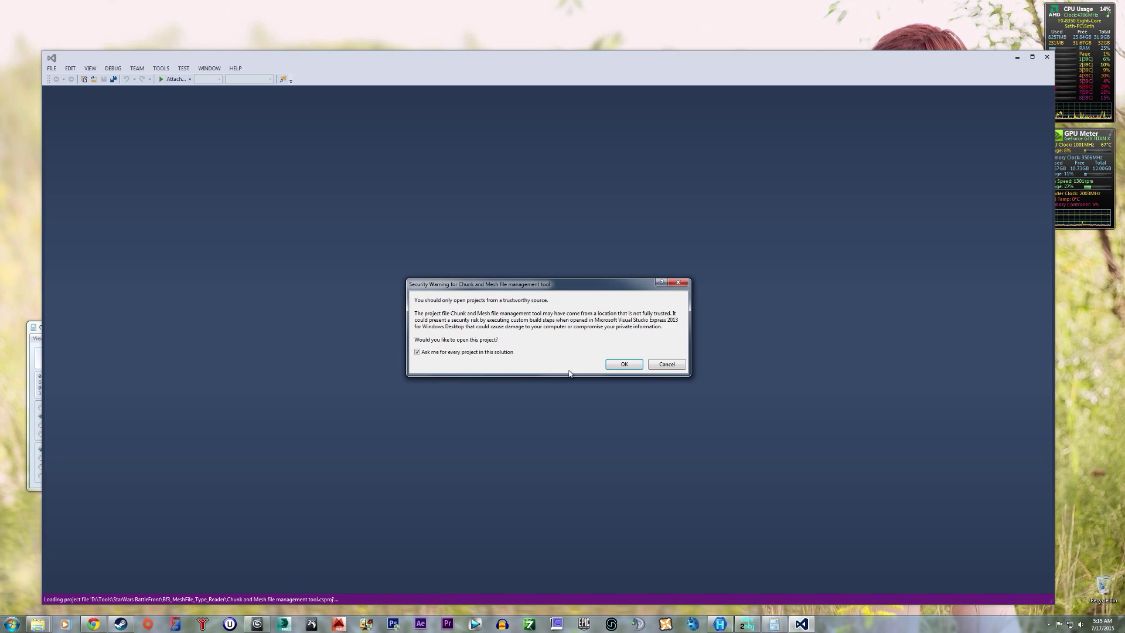
- Accept the security warning, open Form1.cs, and scroll through its ProcessFiles code
left_click(629, 365)
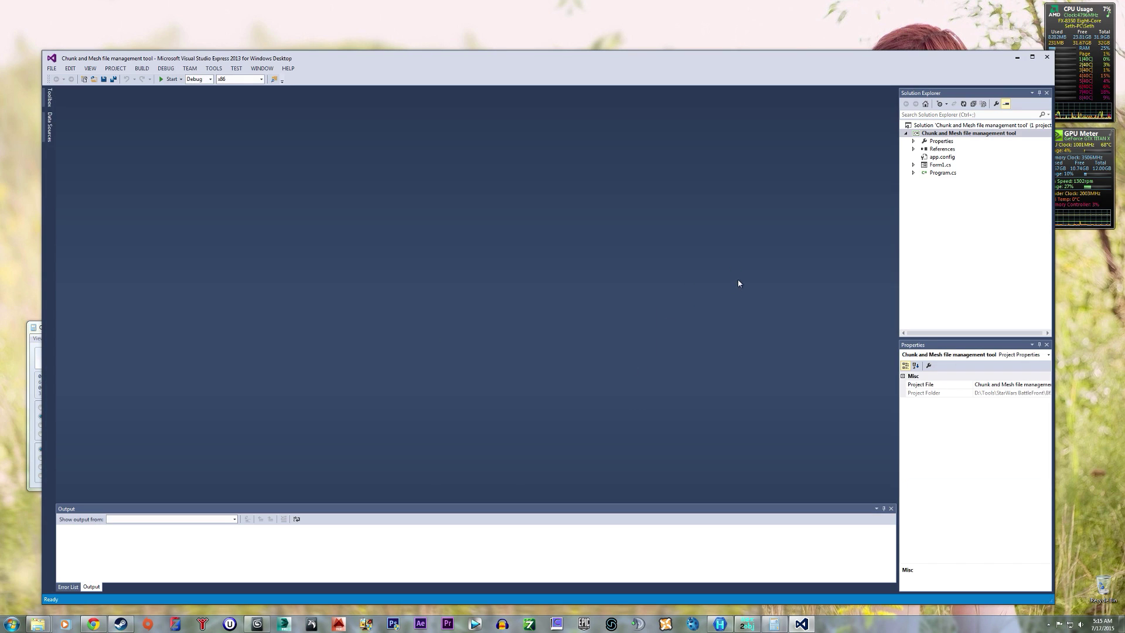
left_click(914, 164)
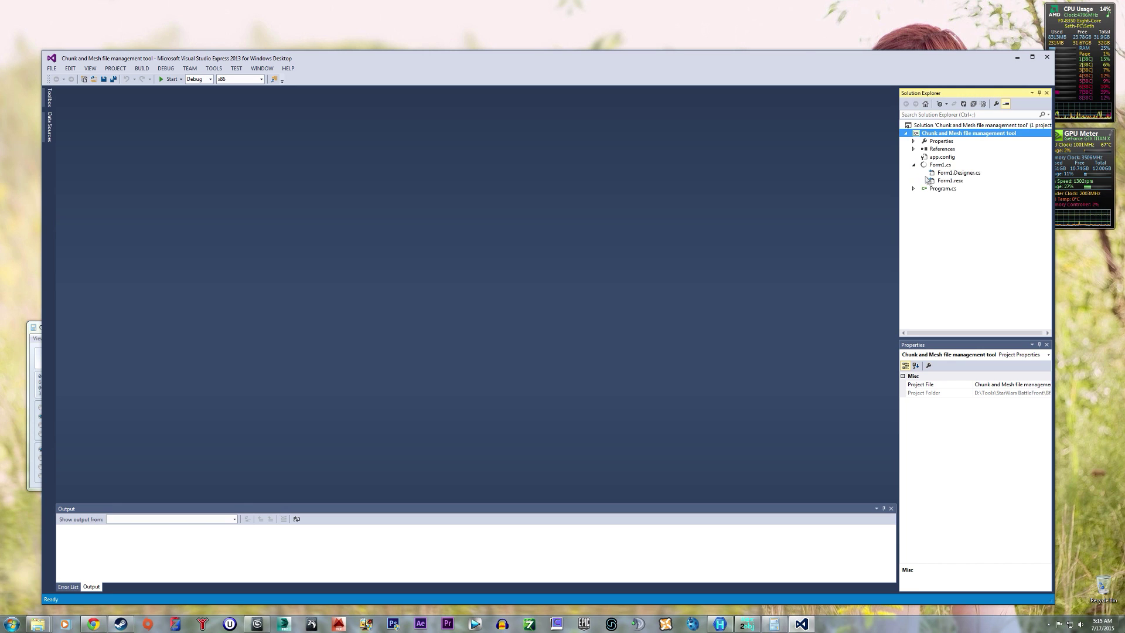
left_click(944, 189)
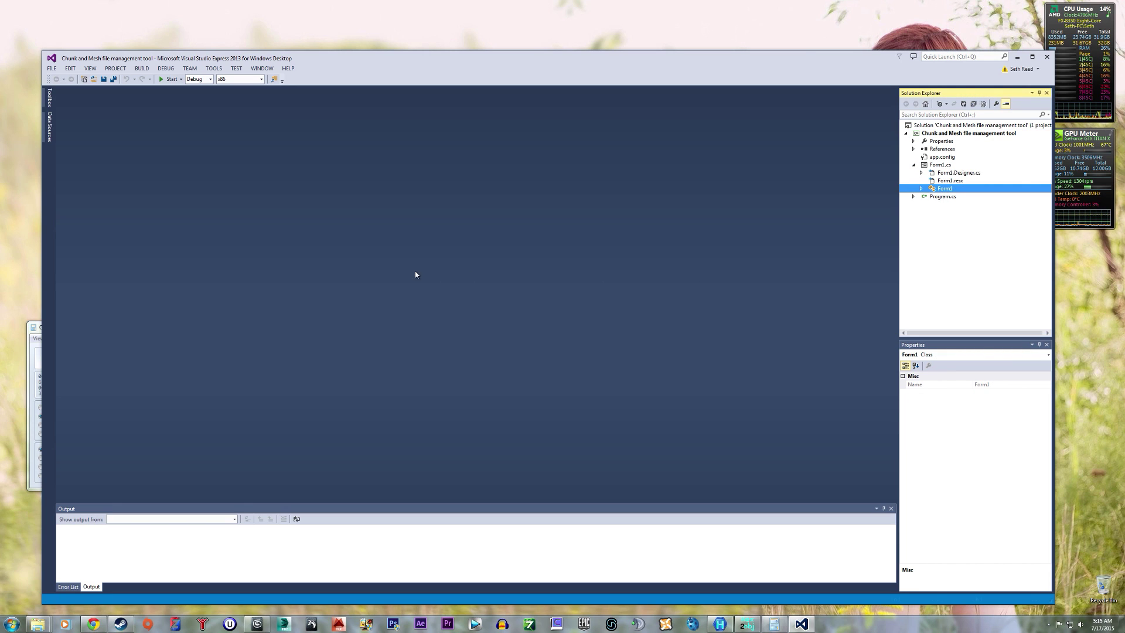
scroll(328, 305, "down", 10)
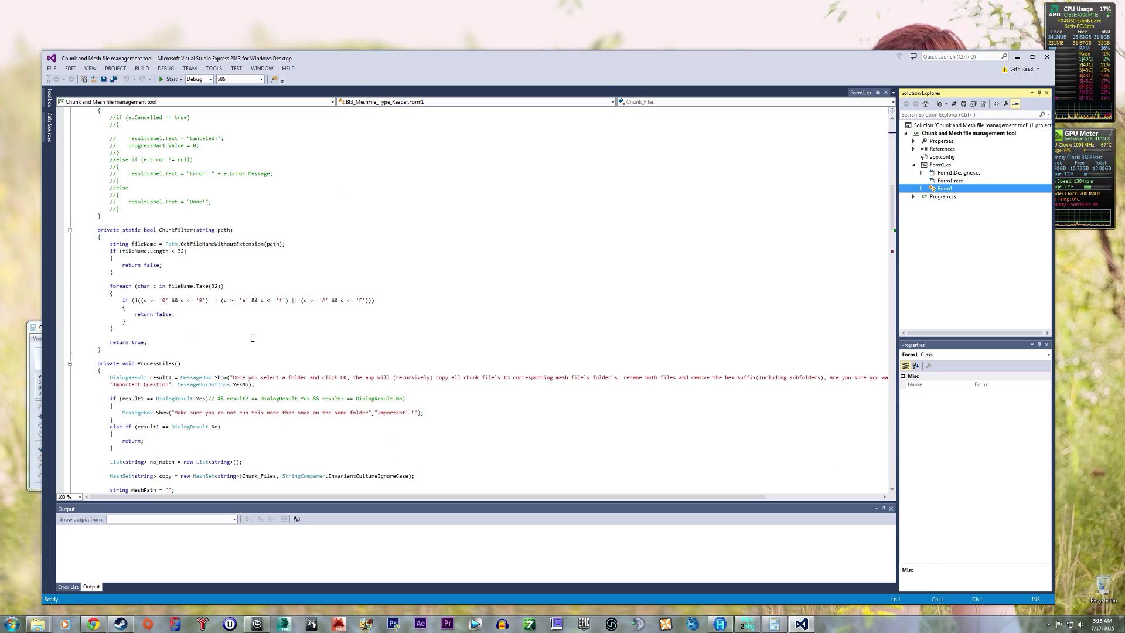
scroll(252, 338, "down", 3)
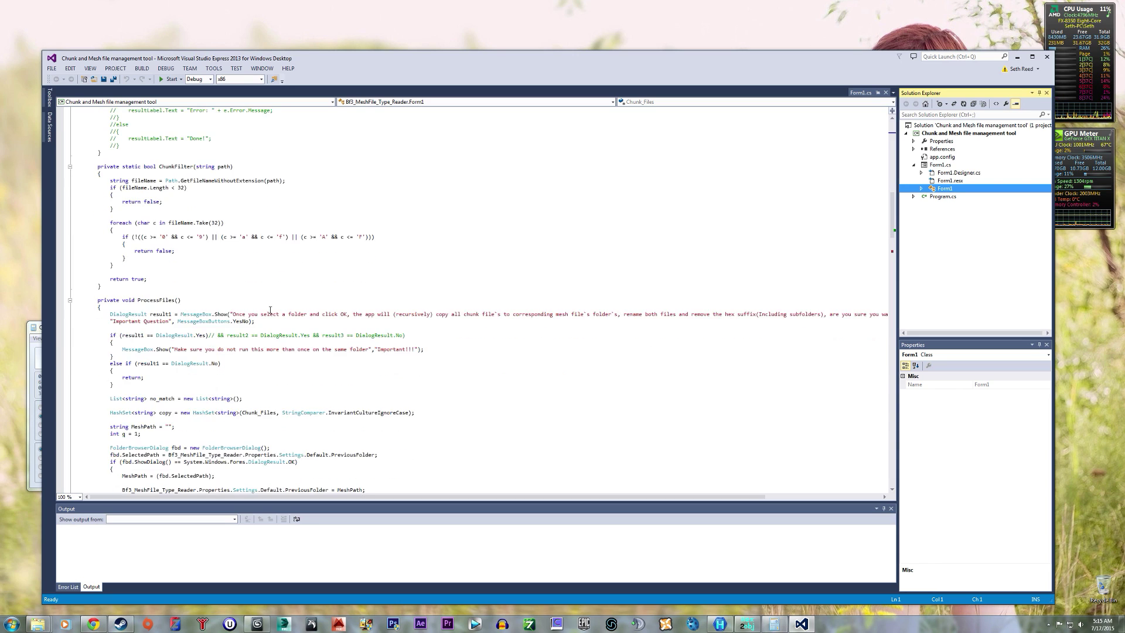
scroll(268, 310, "down", 4)
scroll(185, 325, "down", 12)
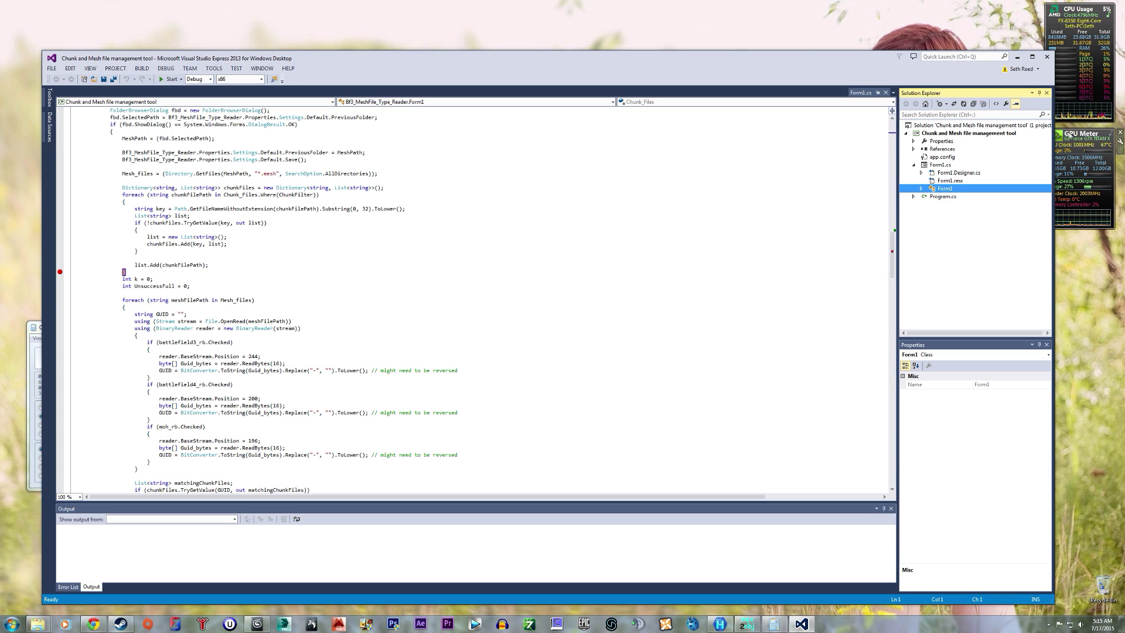
- Minimize Visual Studio and inspect dh17.mesh in Hex Workshop from the top to offset 0xF4
left_click(1018, 57)
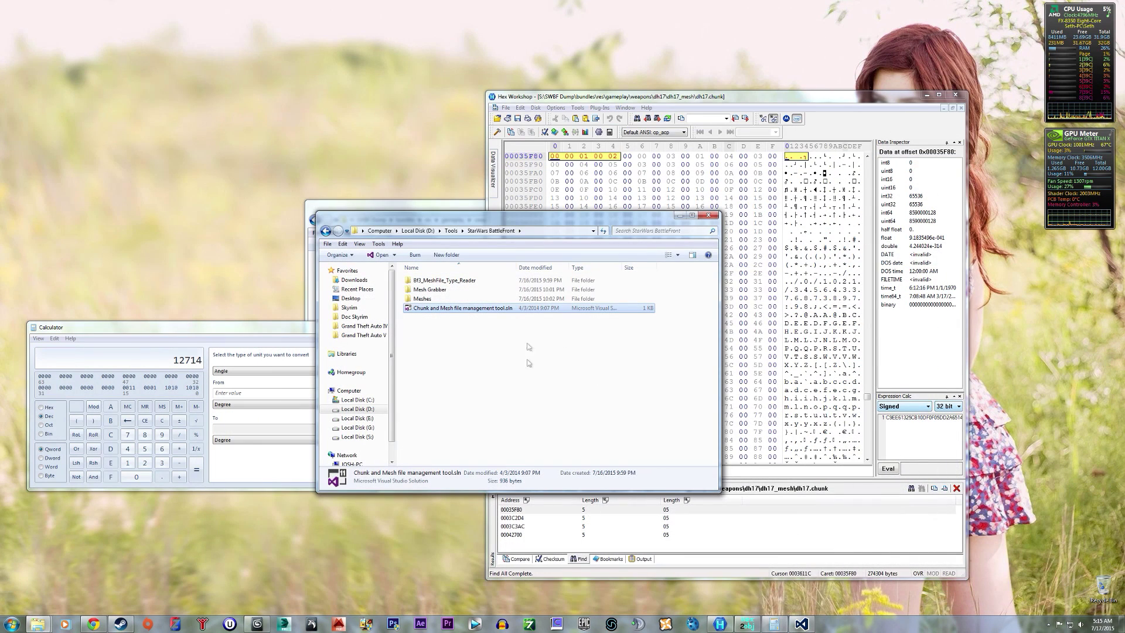
left_click(476, 367)
left_click(613, 101)
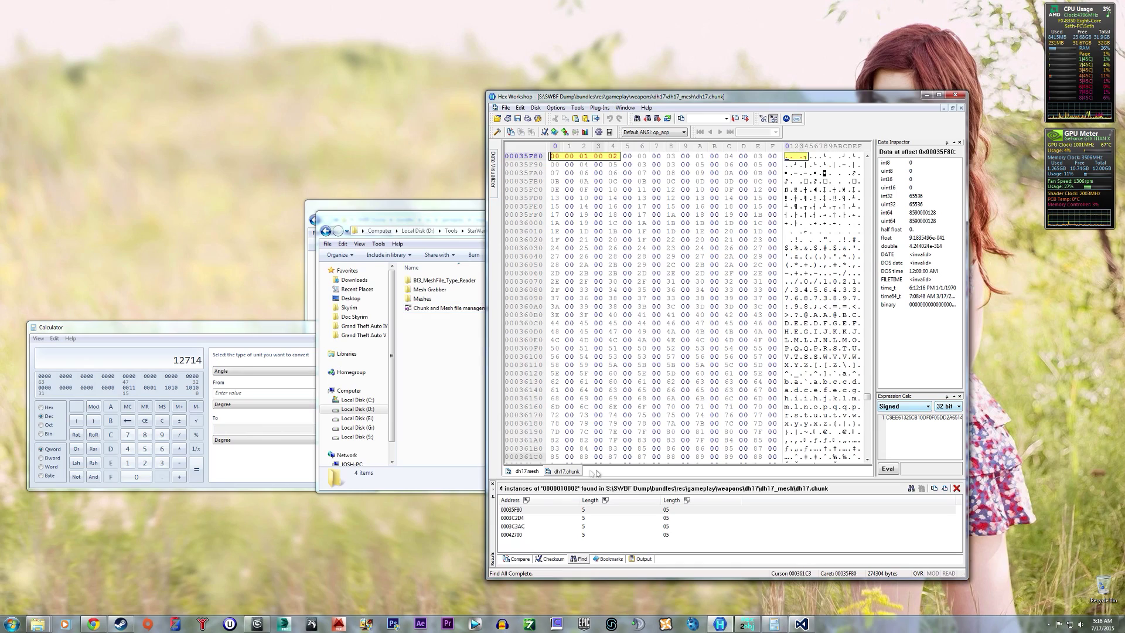
left_click(526, 472)
scroll(762, 281, "up", 4)
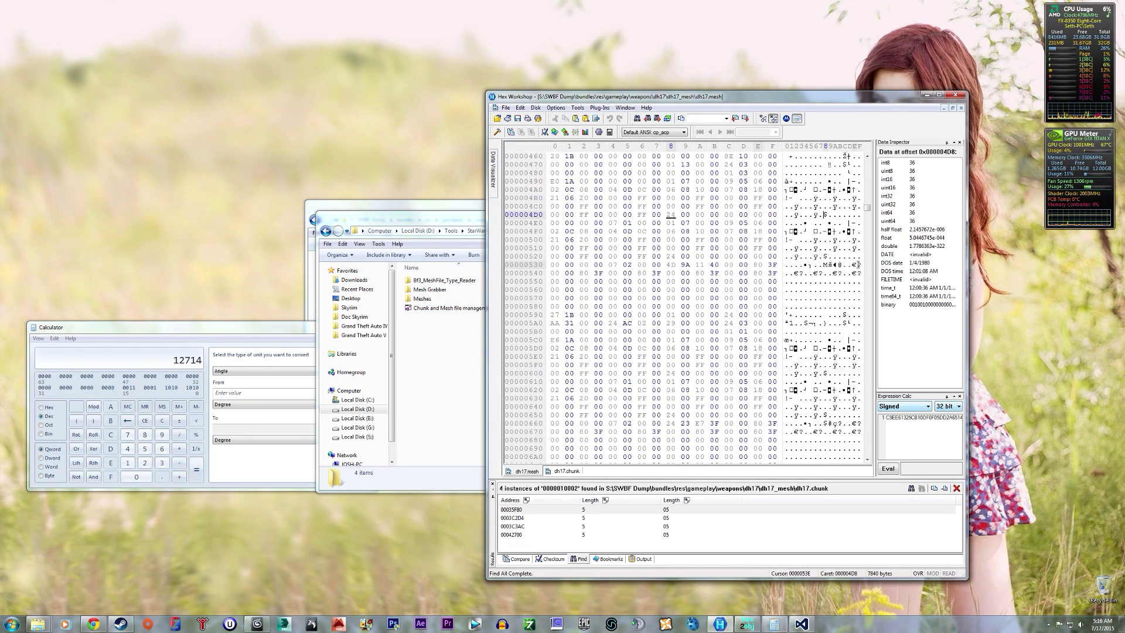
scroll(844, 266, "up", 20)
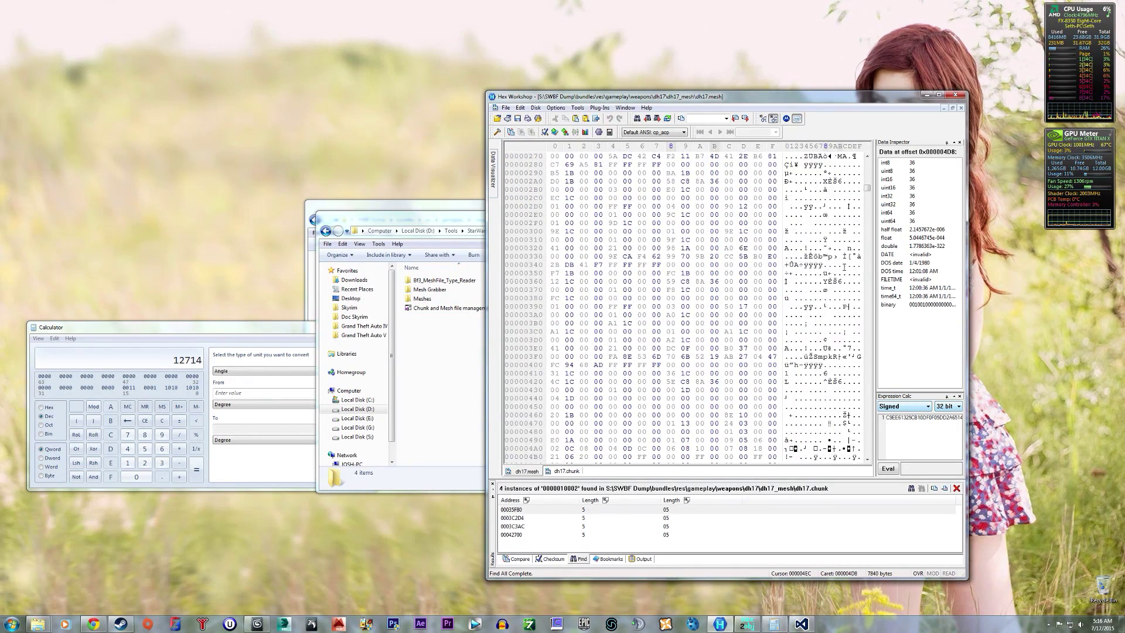
scroll(846, 267, "up", 2)
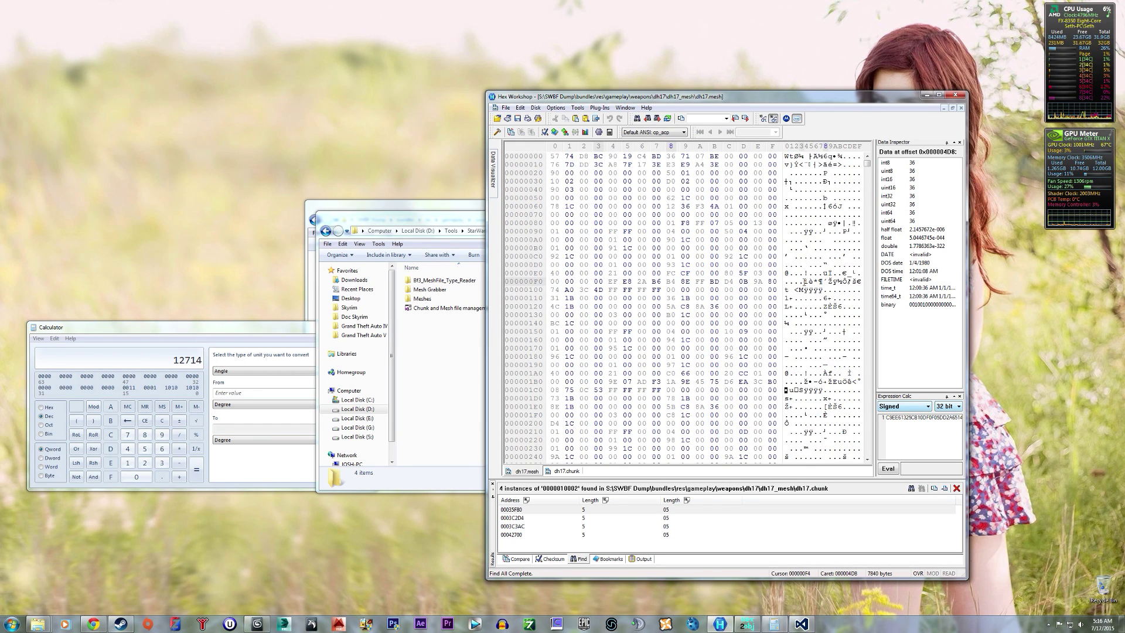
left_click(804, 282)
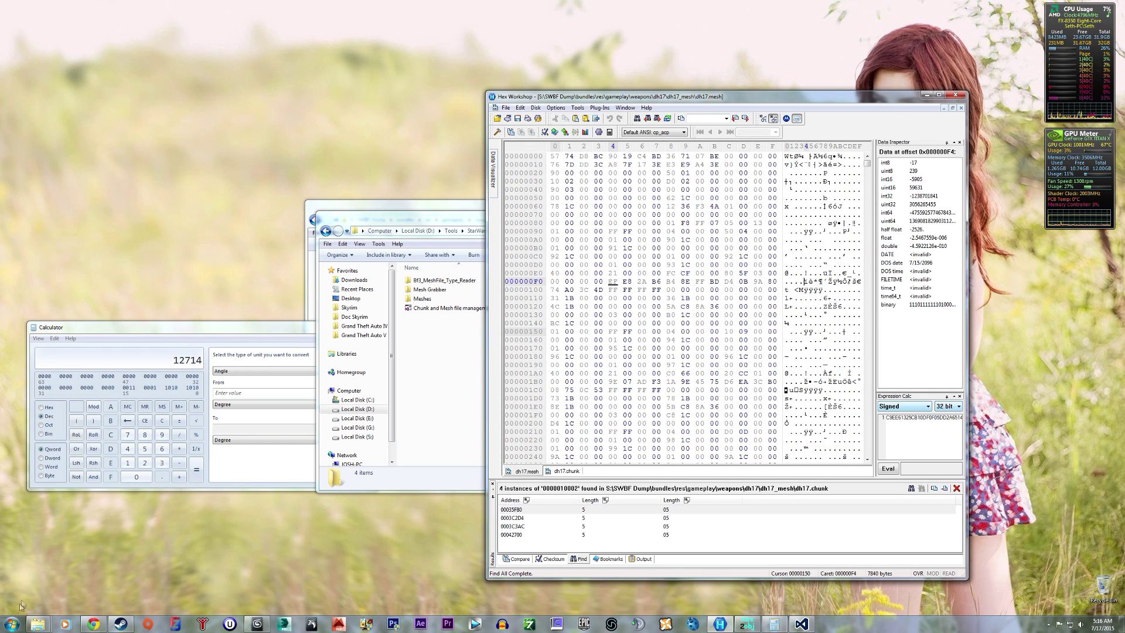
- Browse to Tools > StarWars BattleFront > Meshes and open hex.txt in Notepad
mouse_move(36, 628)
left_click(167, 582)
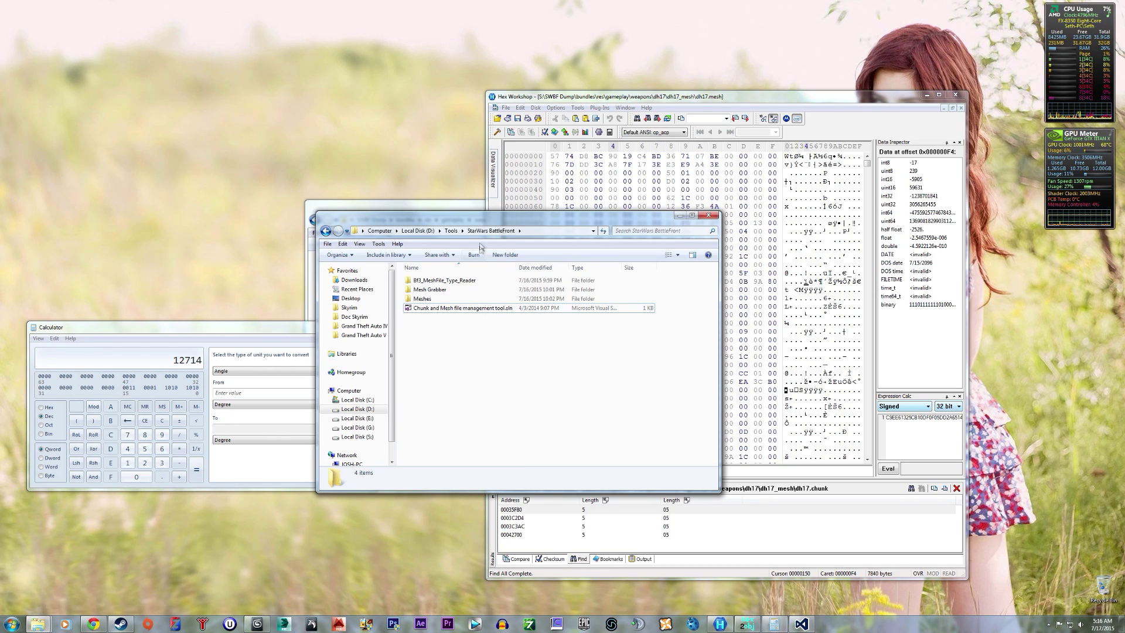
left_click(451, 231)
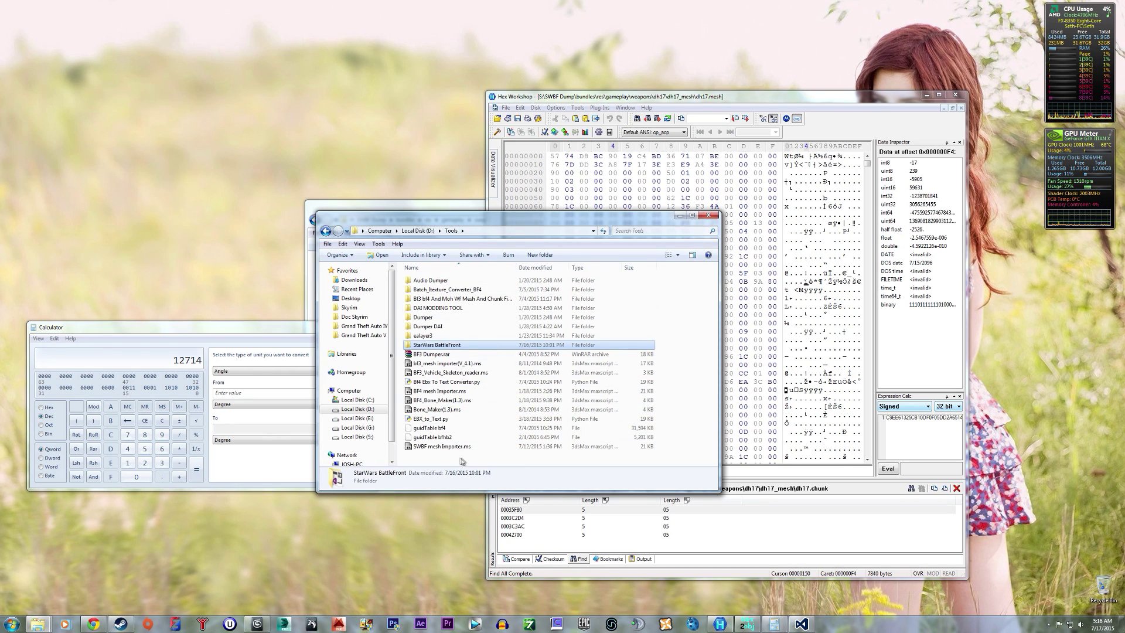
double_click(423, 345)
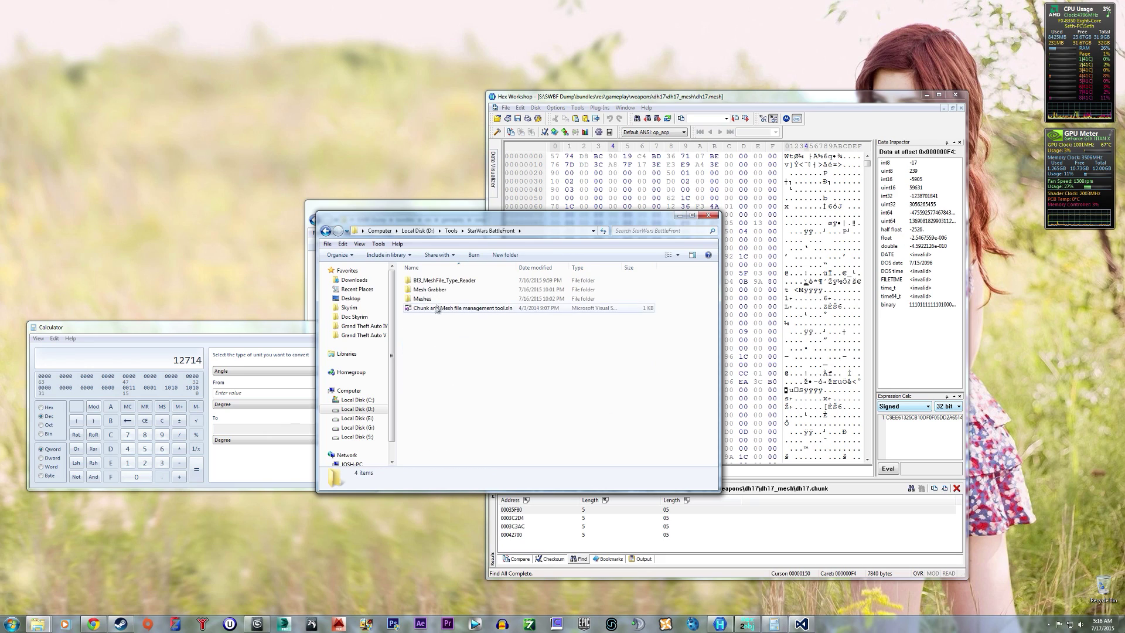
double_click(455, 291)
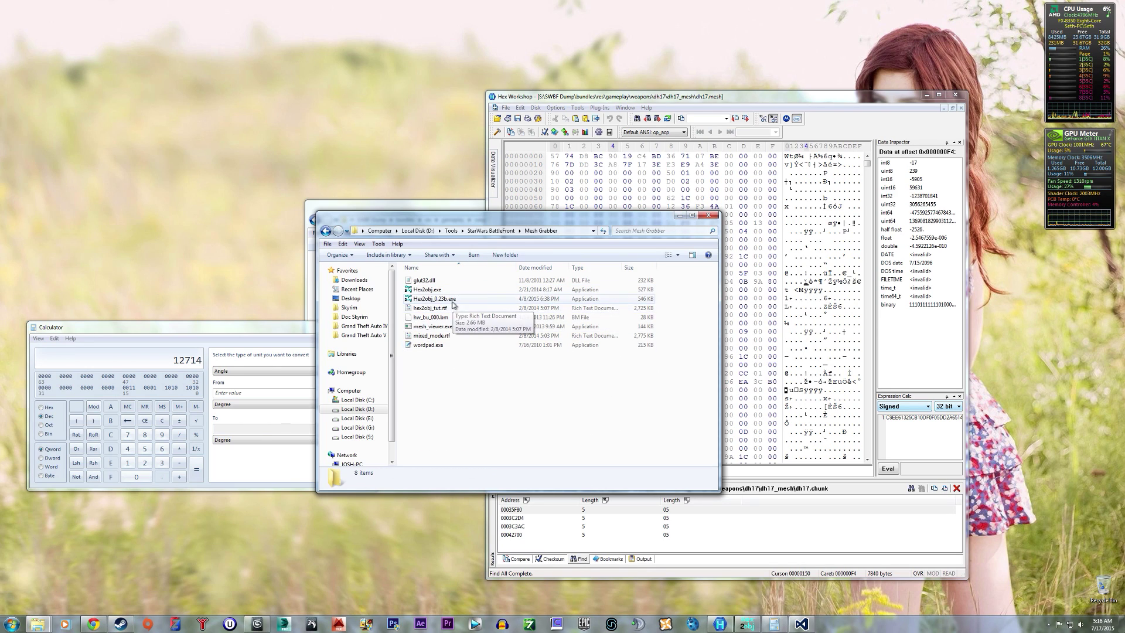
left_click(492, 231)
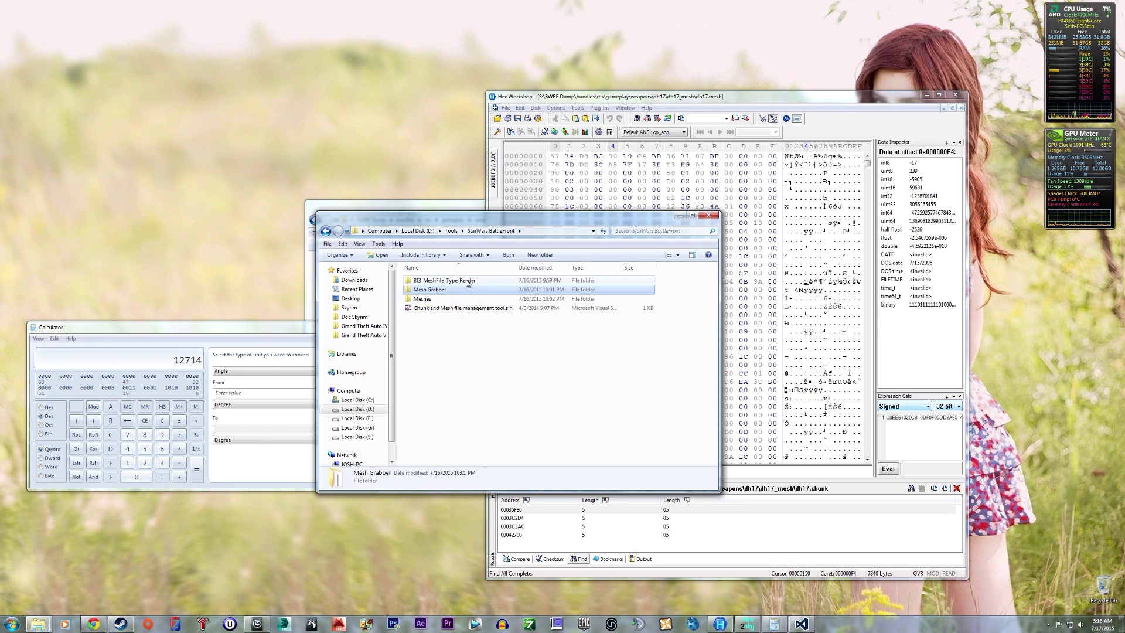
double_click(465, 298)
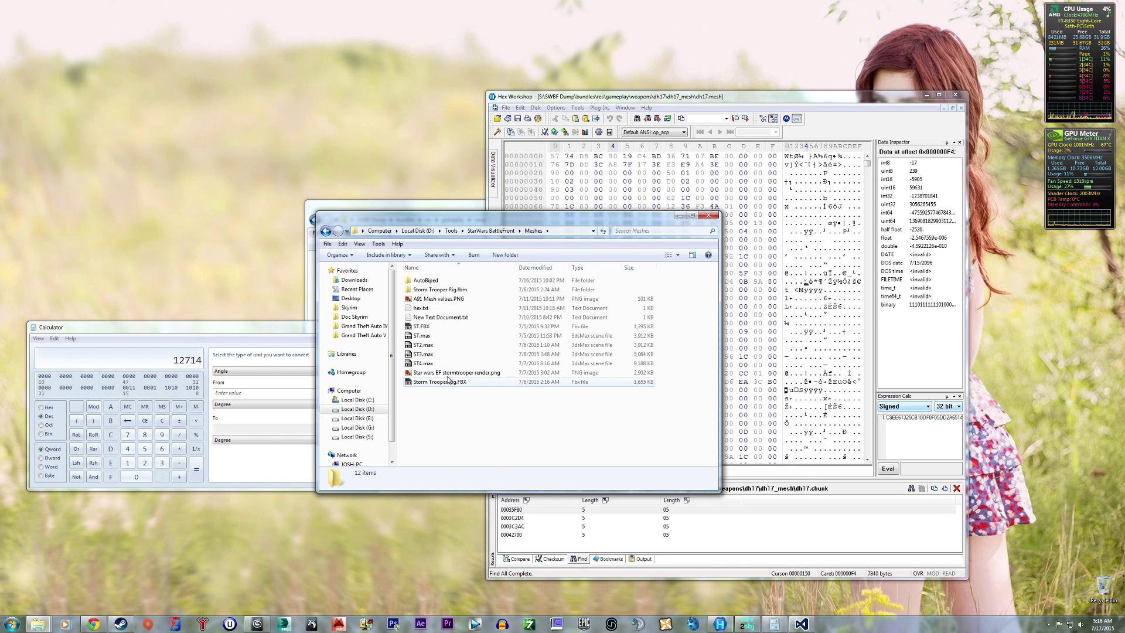
double_click(453, 307)
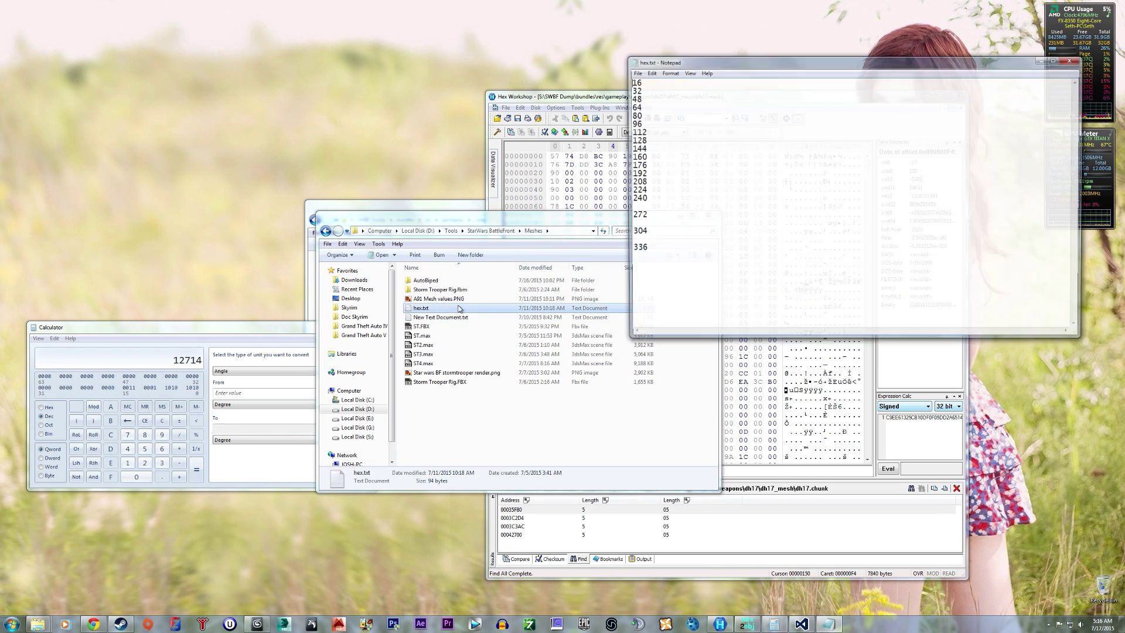
- Restyle hex.txt's font, dock Notepad on the right, and close the Meshes folder
key("ctrl+a")
left_click(668, 72)
left_click(681, 95)
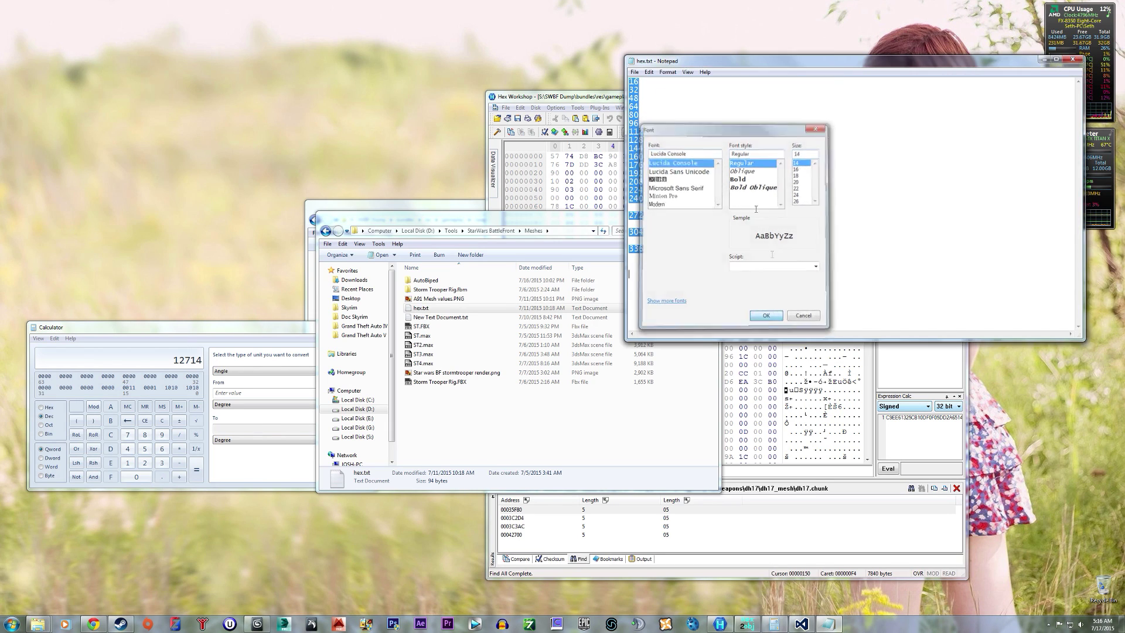
left_click(767, 317)
left_click_drag(692, 63, 932, 139)
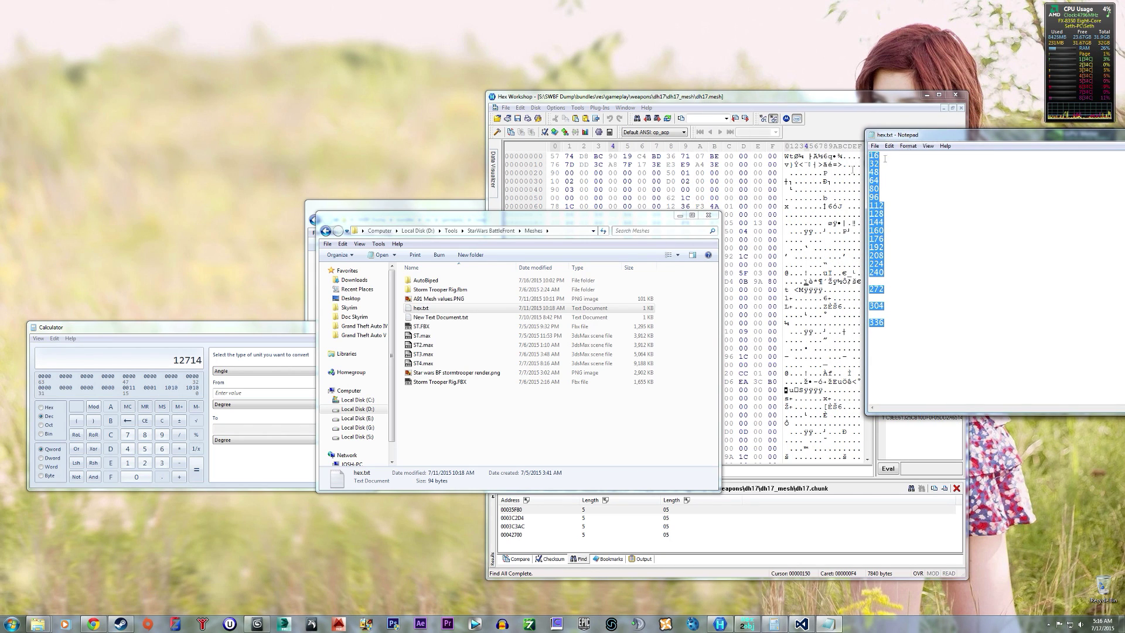
left_click(708, 215)
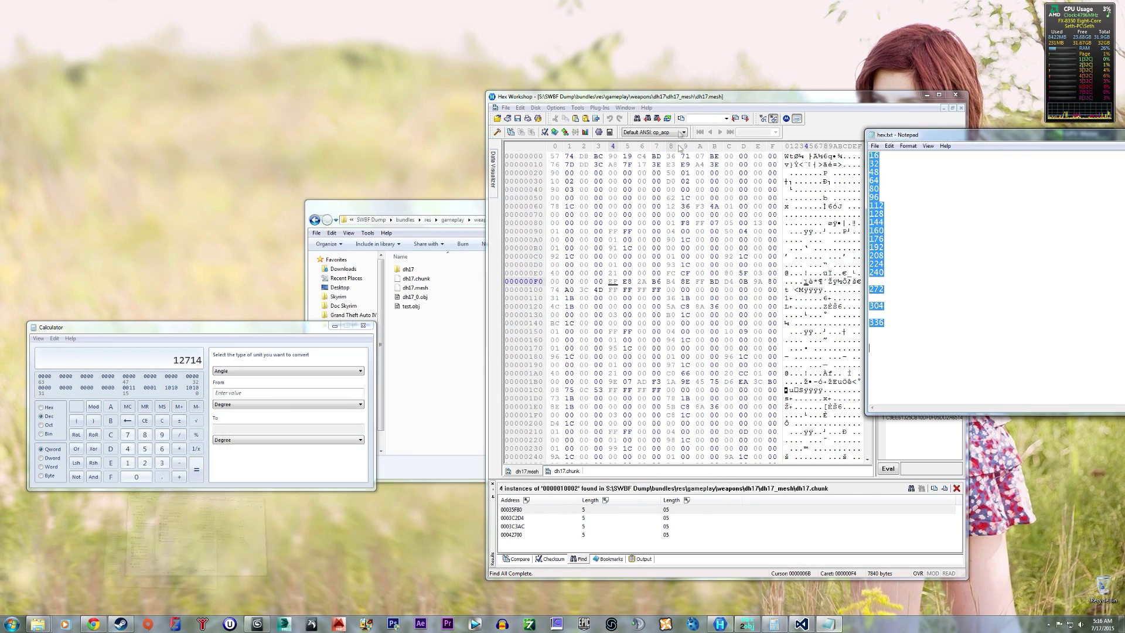
left_click(996, 209)
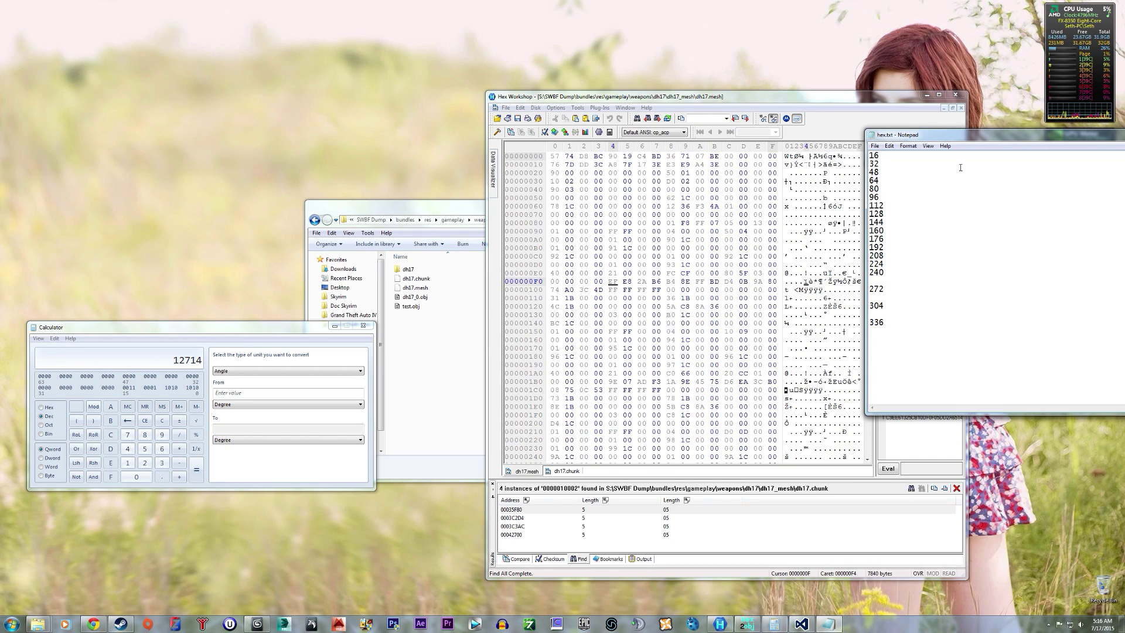
- Compare hex.txt's offsets against dump bytes F0–F4 and the B5–CD range
left_click(802, 93)
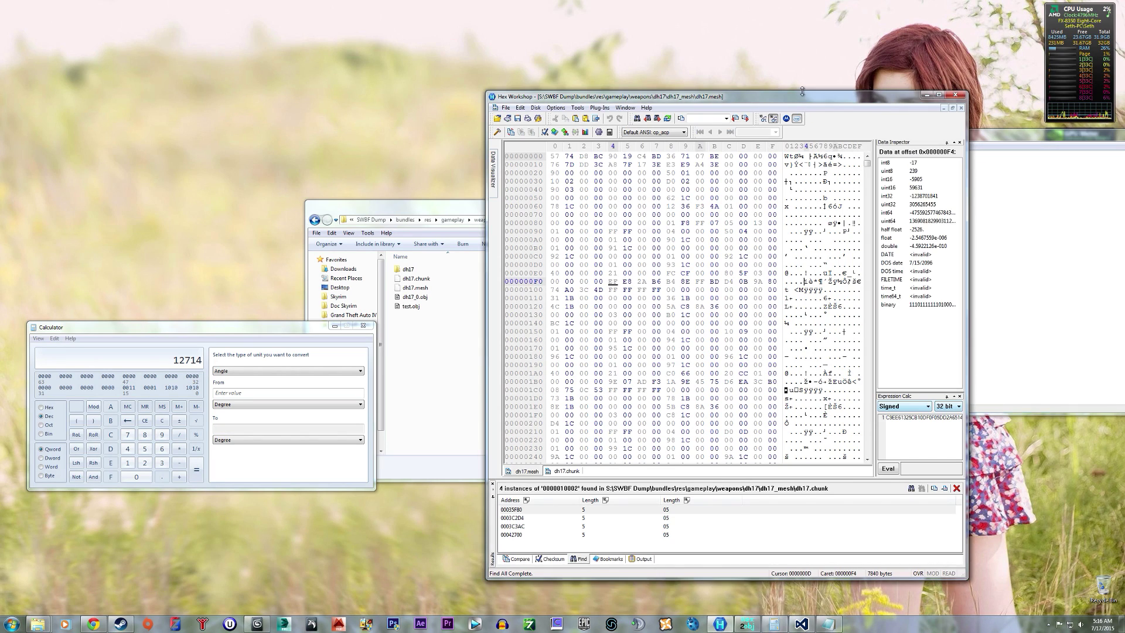
left_click(972, 134)
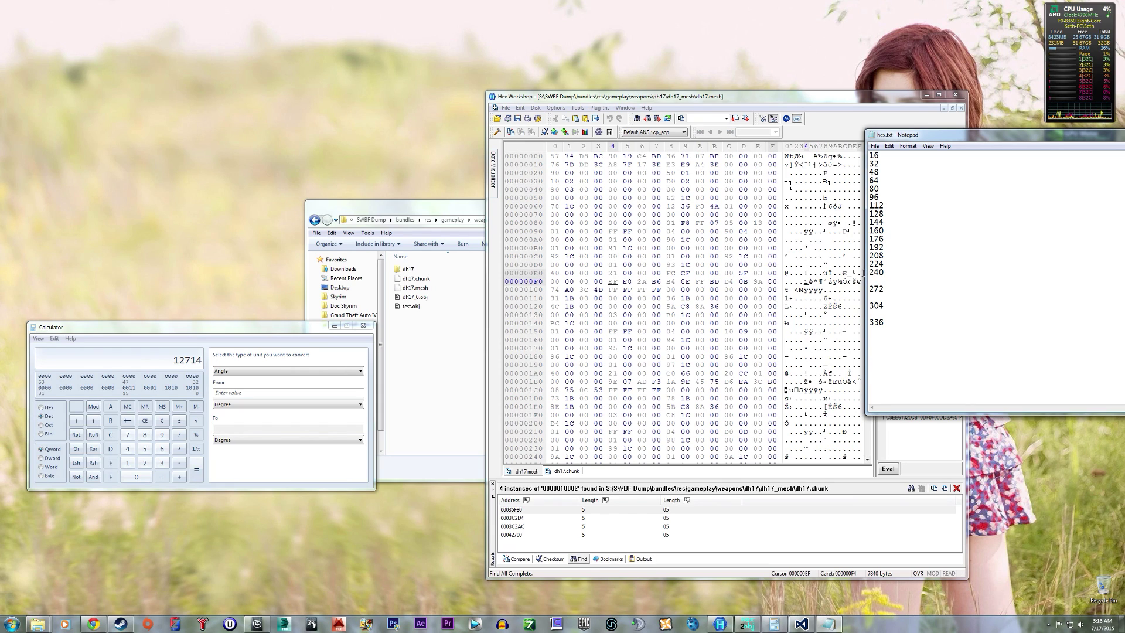
left_click(786, 281)
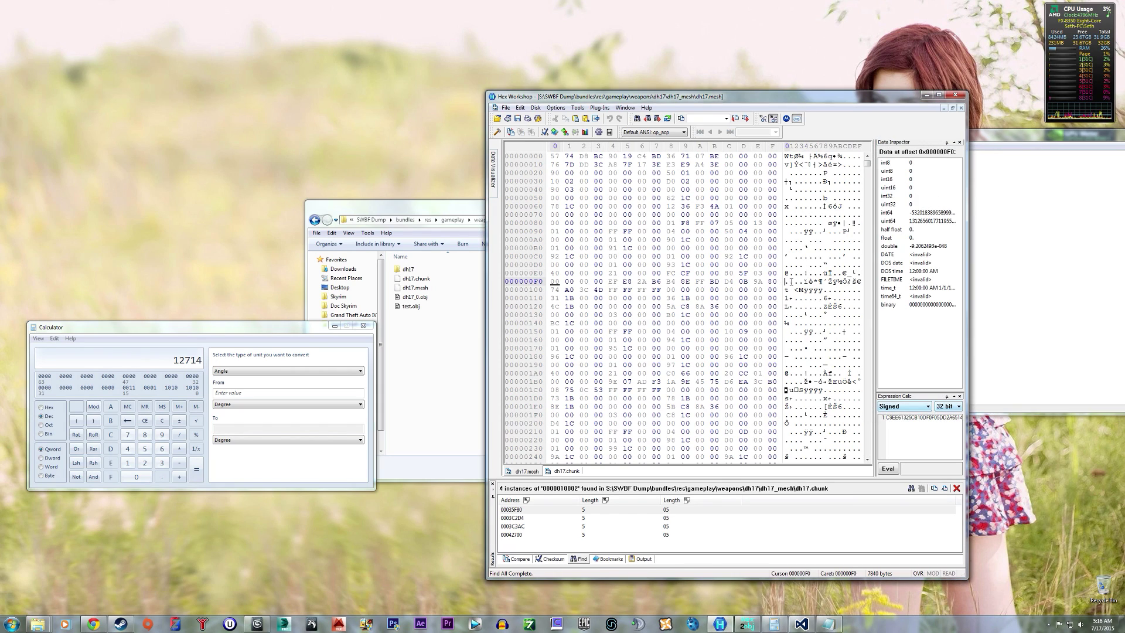
left_click(792, 282)
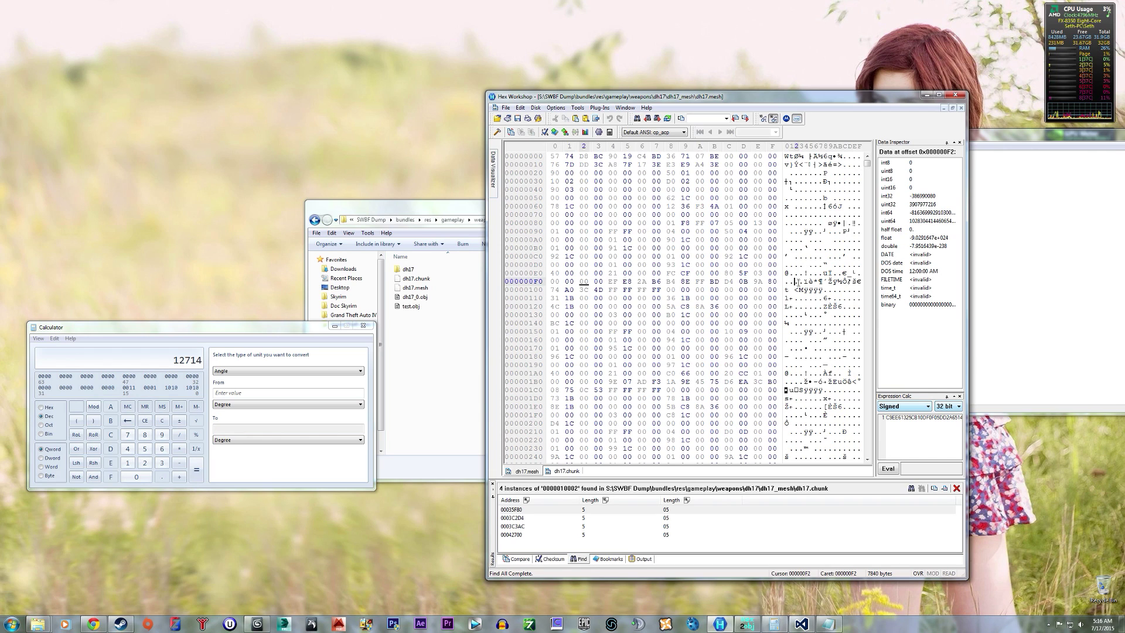
left_click(800, 281)
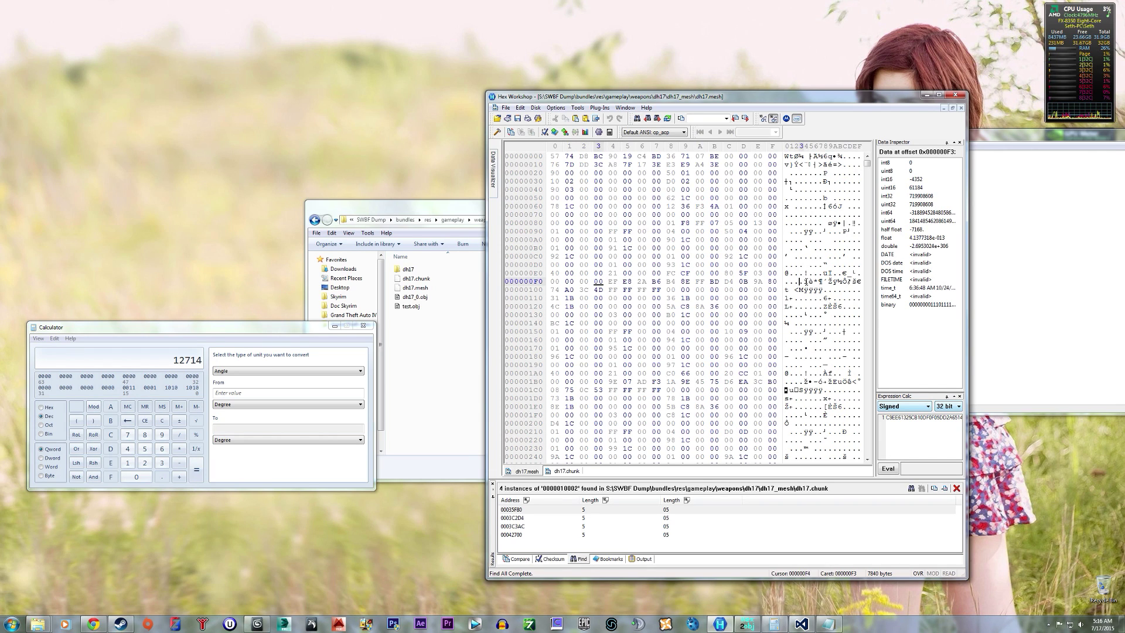
left_click(806, 281)
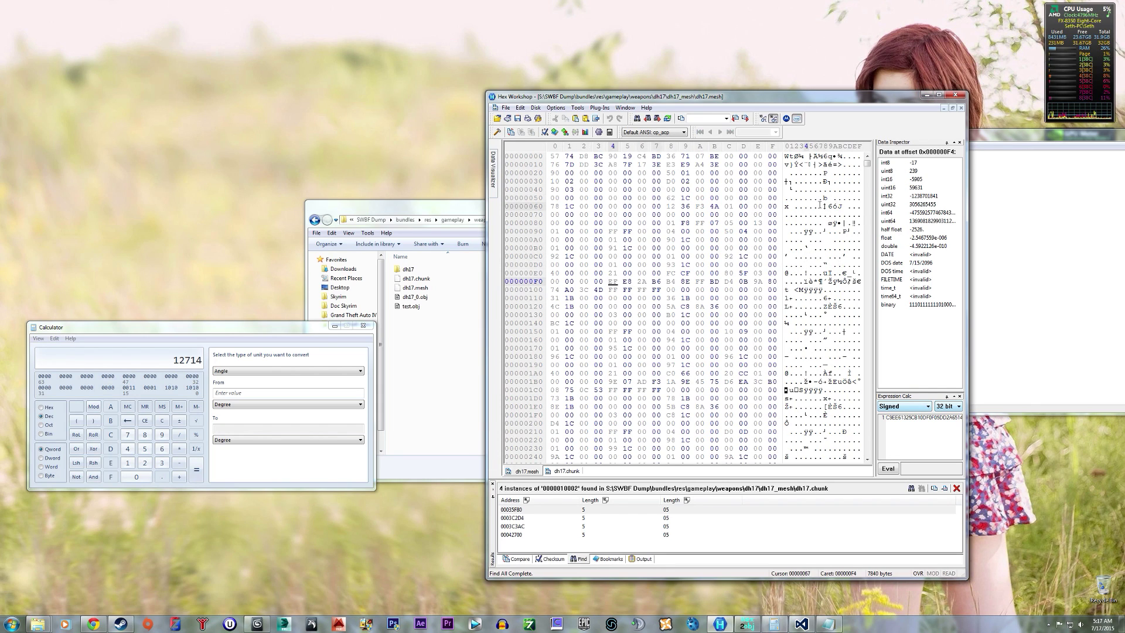
left_click_drag(808, 224, 855, 258)
left_click(989, 139)
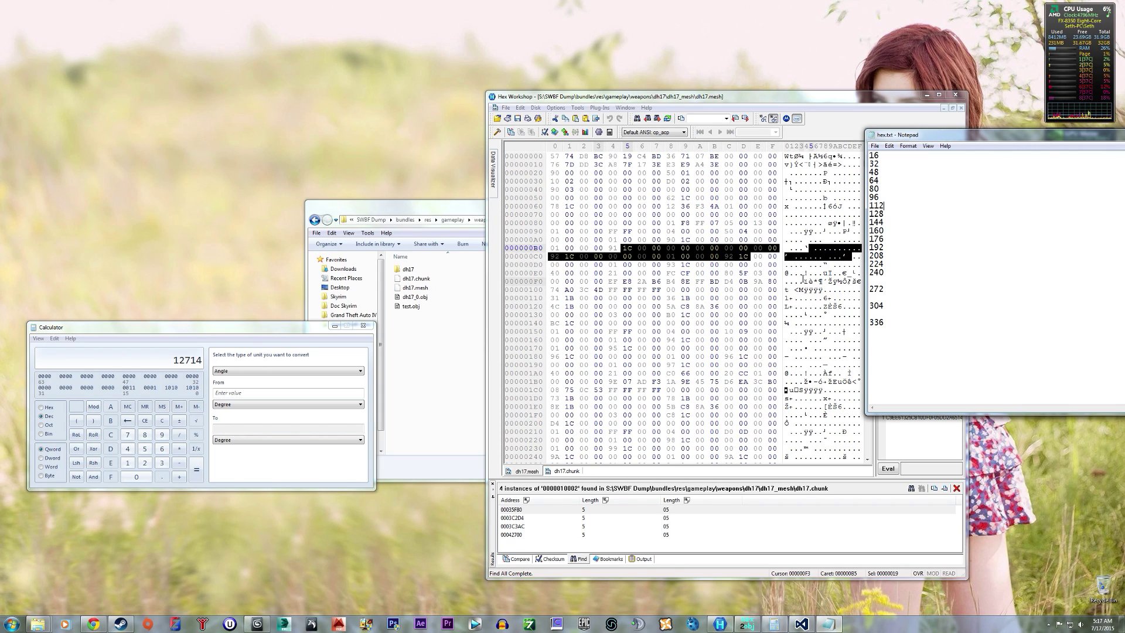
left_click(804, 281)
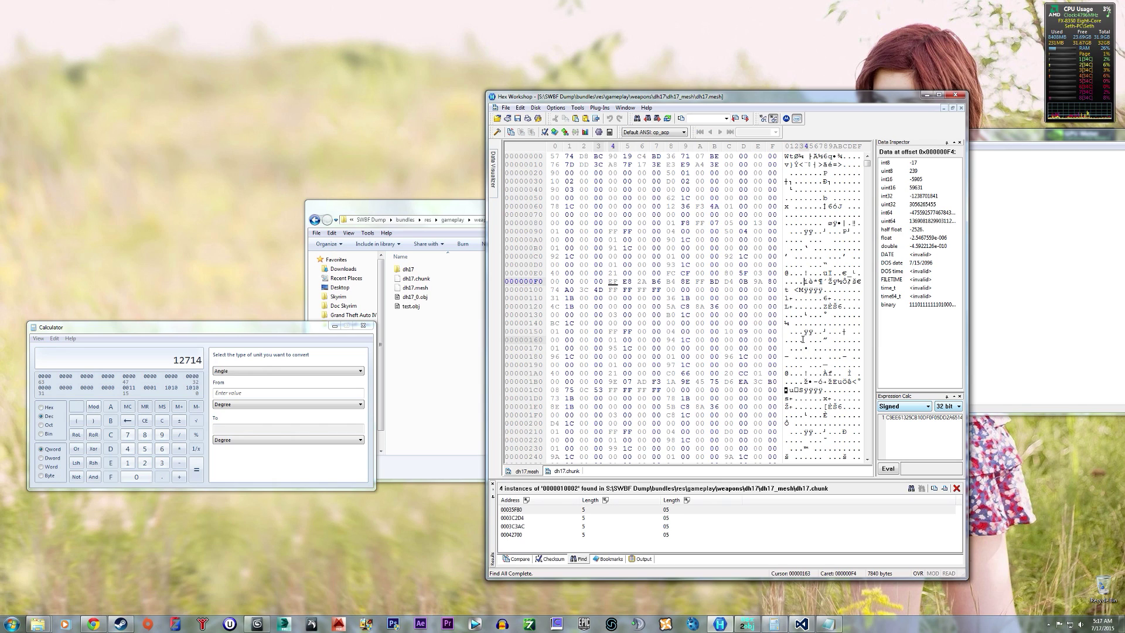
- Open dh17_mesh1p_mesh from the dh17 folder as a third Hex Workshop document
left_click(505, 108)
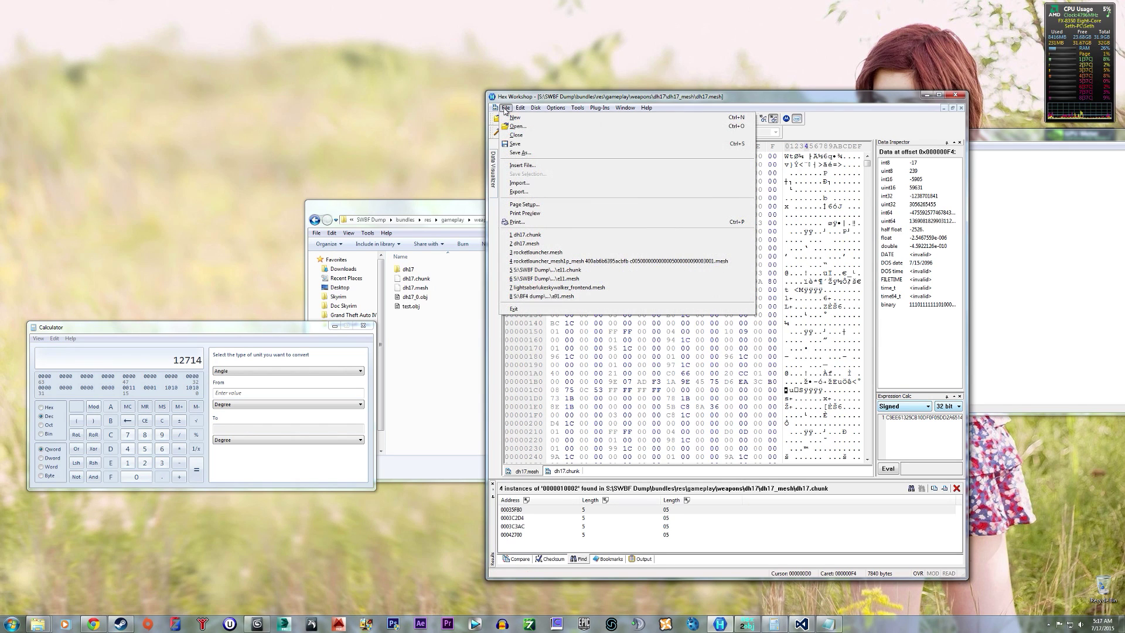
left_click(531, 128)
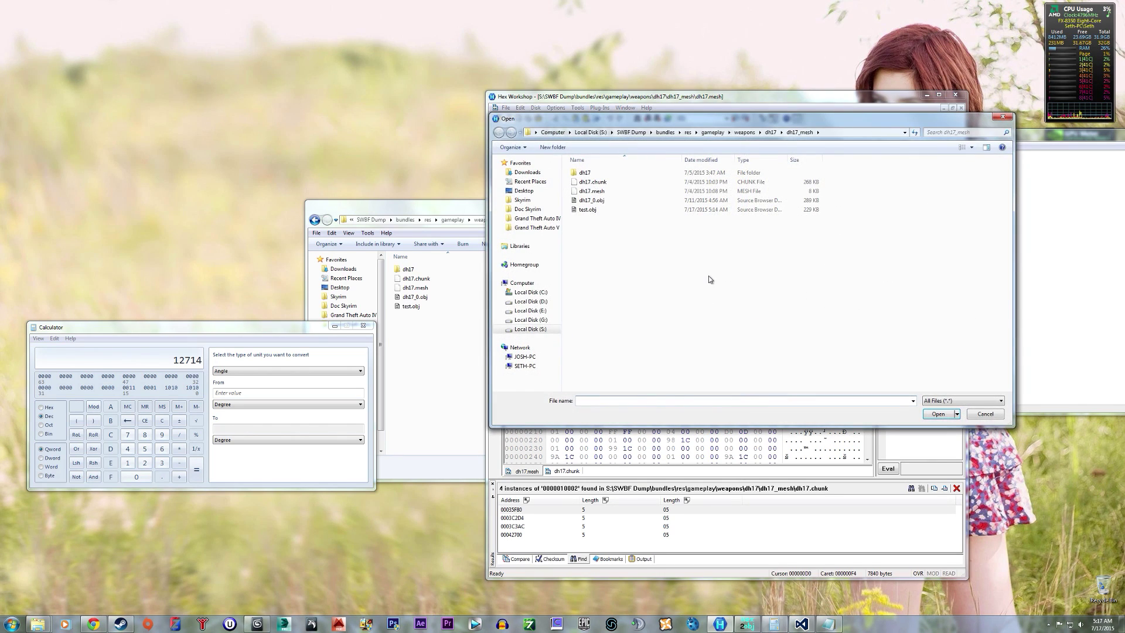
left_click(769, 134)
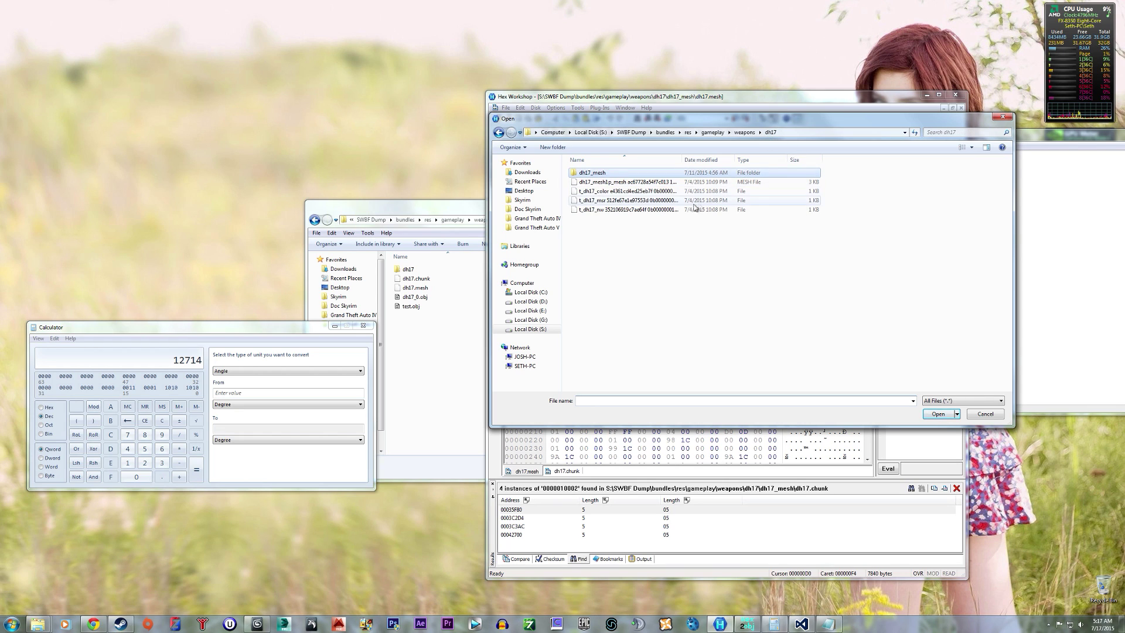
left_click(673, 183)
left_click(938, 414)
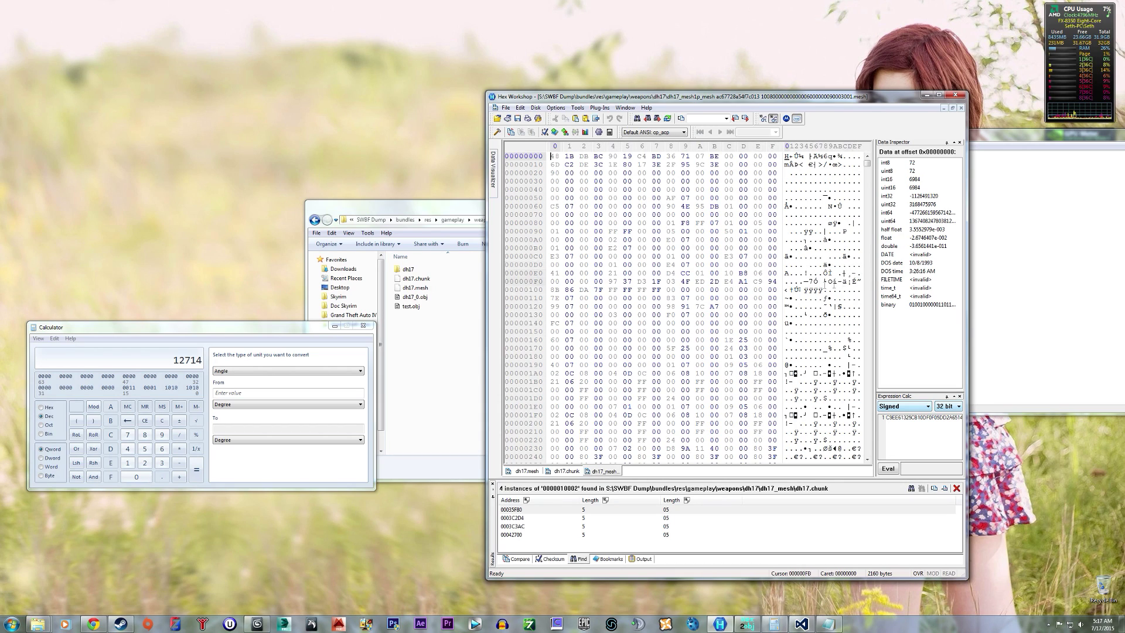
- Compare the values at offset F4 in dh17.mesh and the new mesh file against the hex.txt notes
left_click(805, 283)
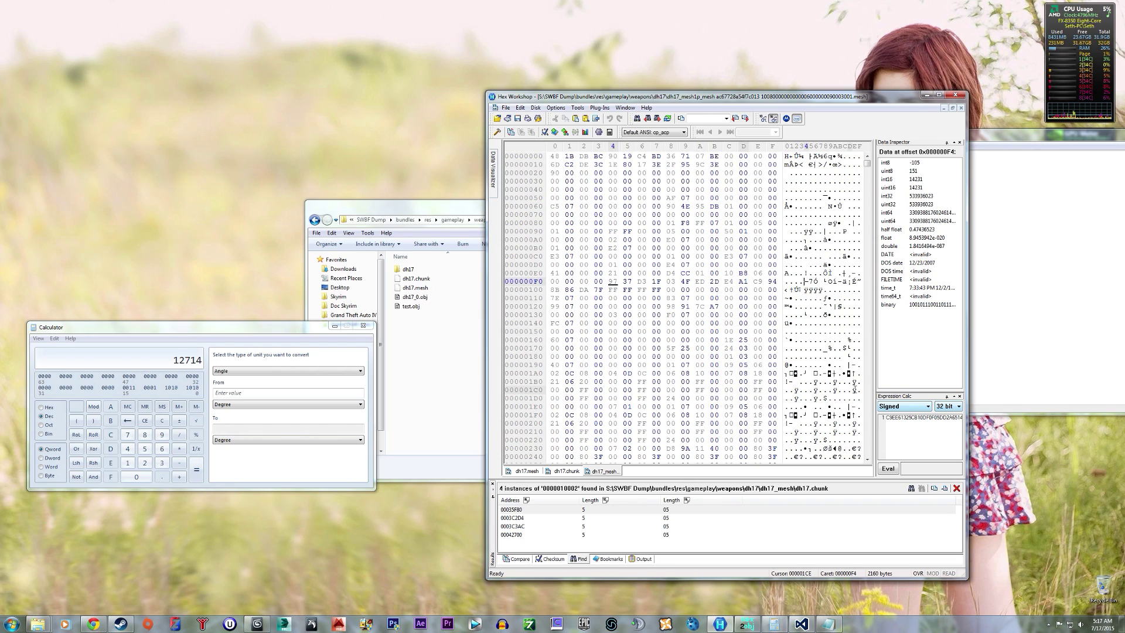
left_click(1017, 141)
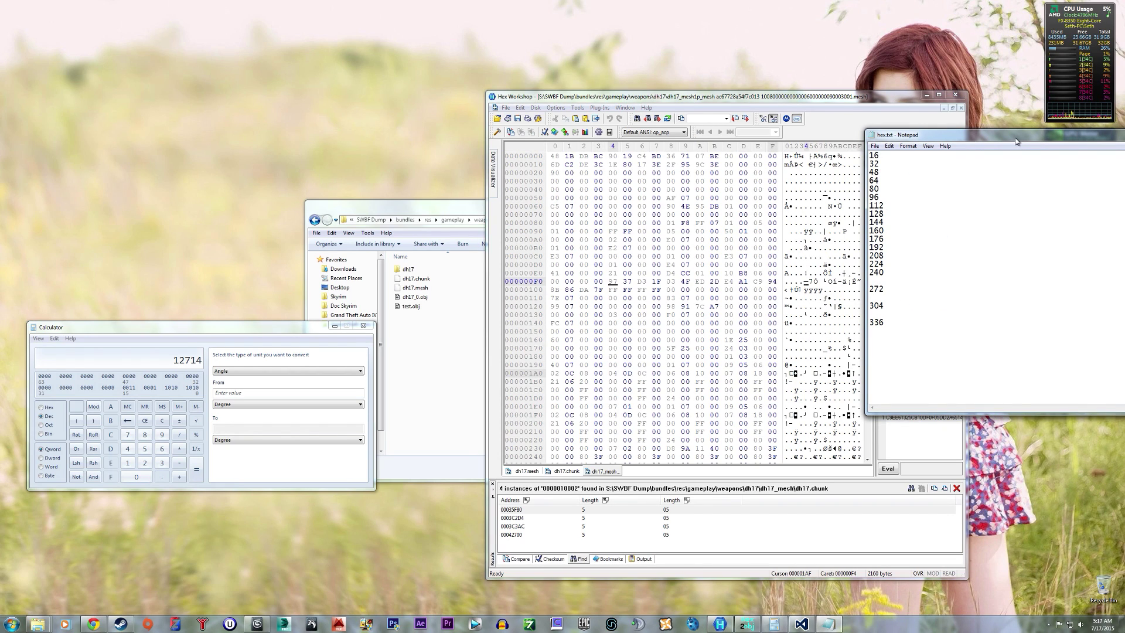
left_click(523, 472)
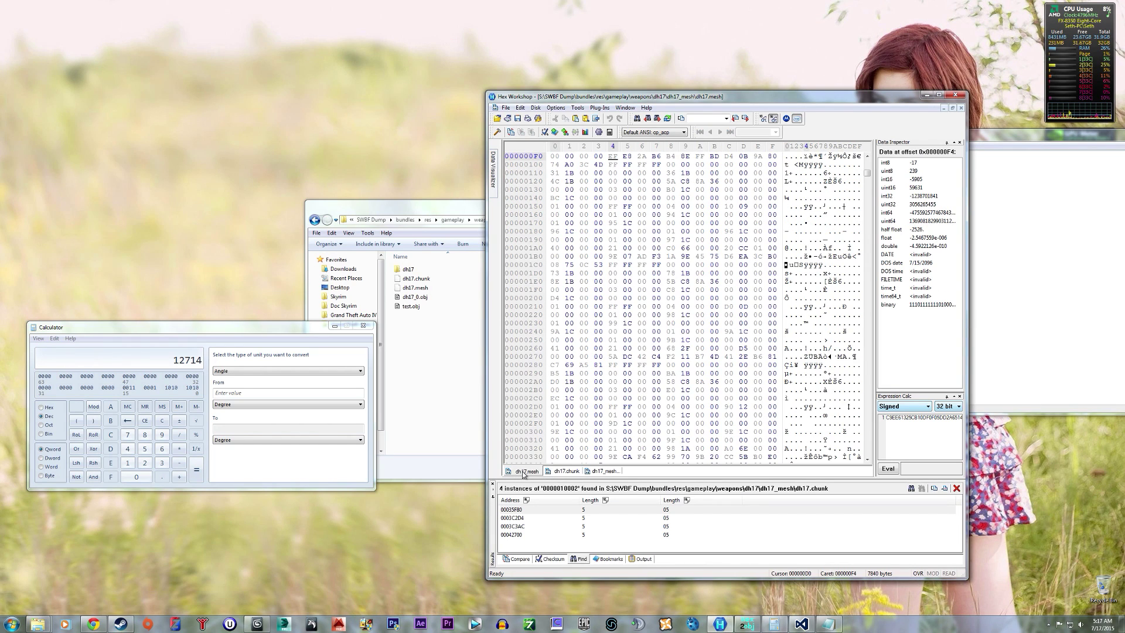
scroll(841, 243, "up", 5)
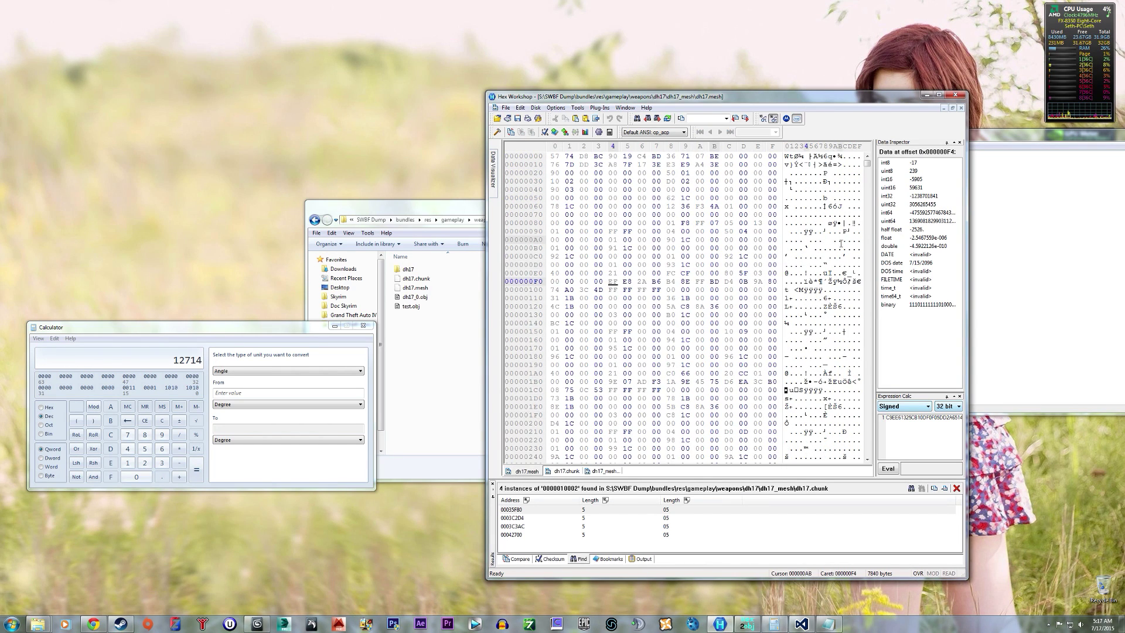
left_click(604, 472)
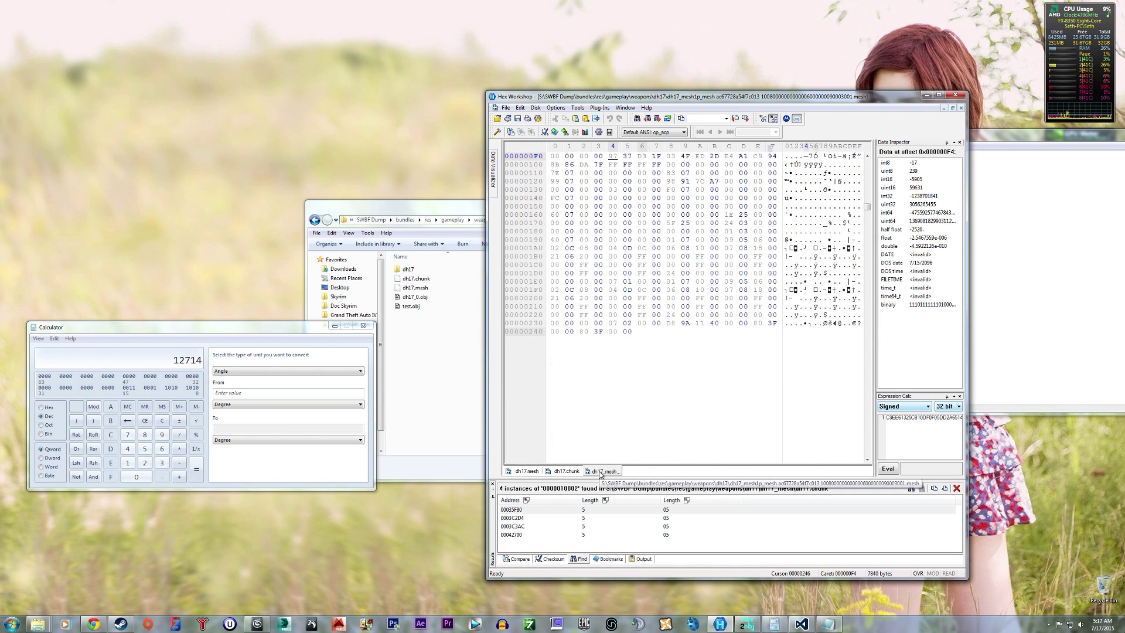
scroll(731, 256, "up", 1)
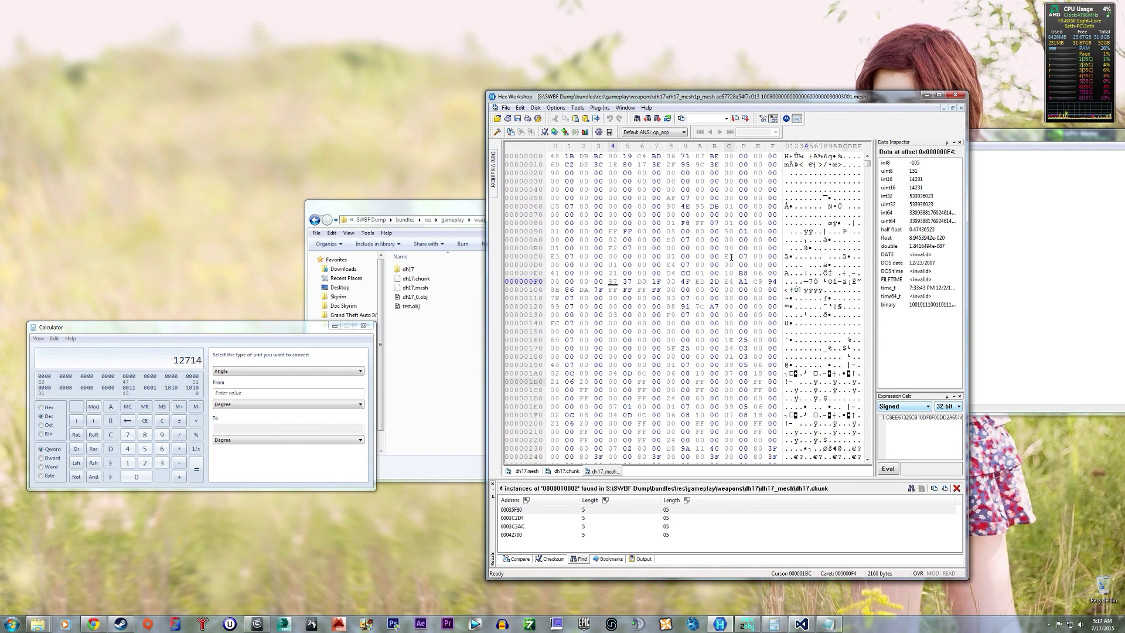
left_click(1024, 139)
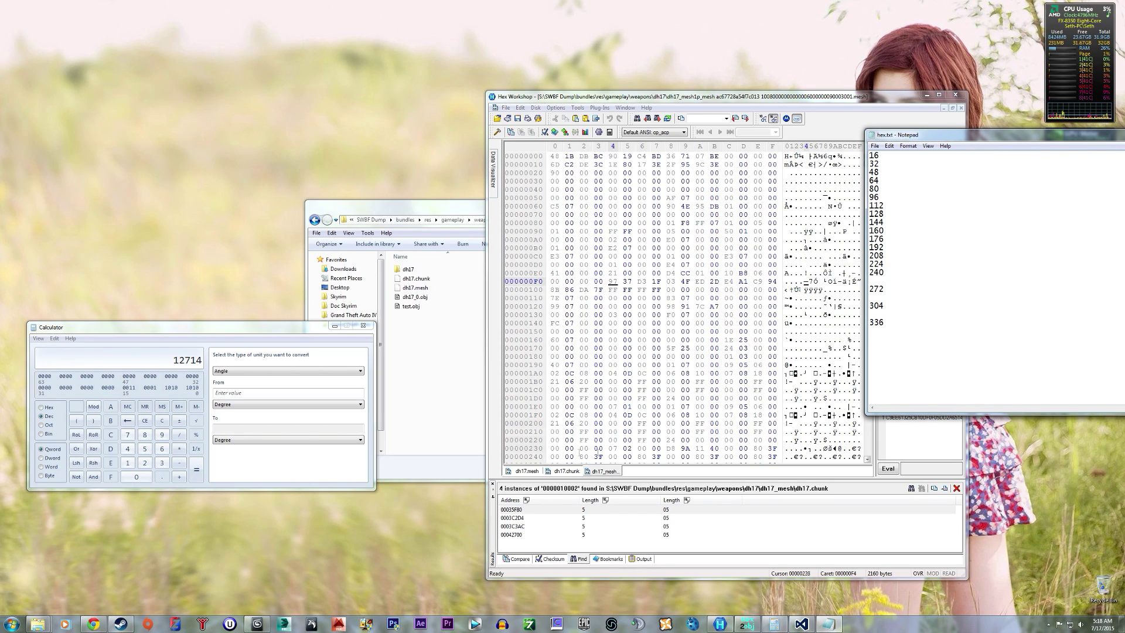
left_click(526, 472)
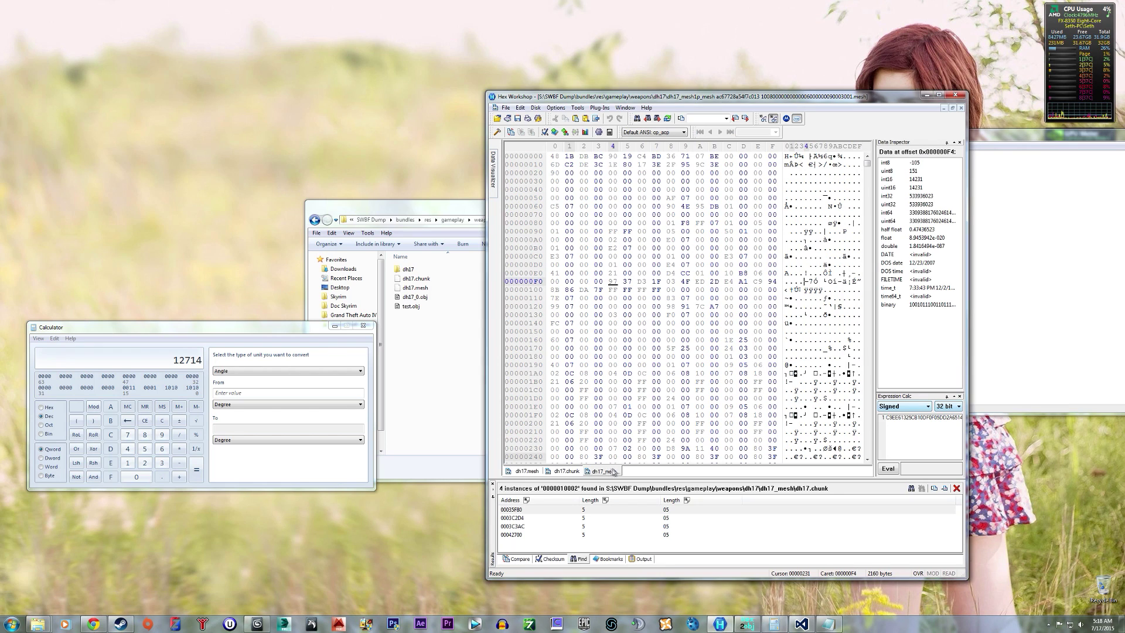
left_click(527, 472)
scroll(650, 392, "up", 5)
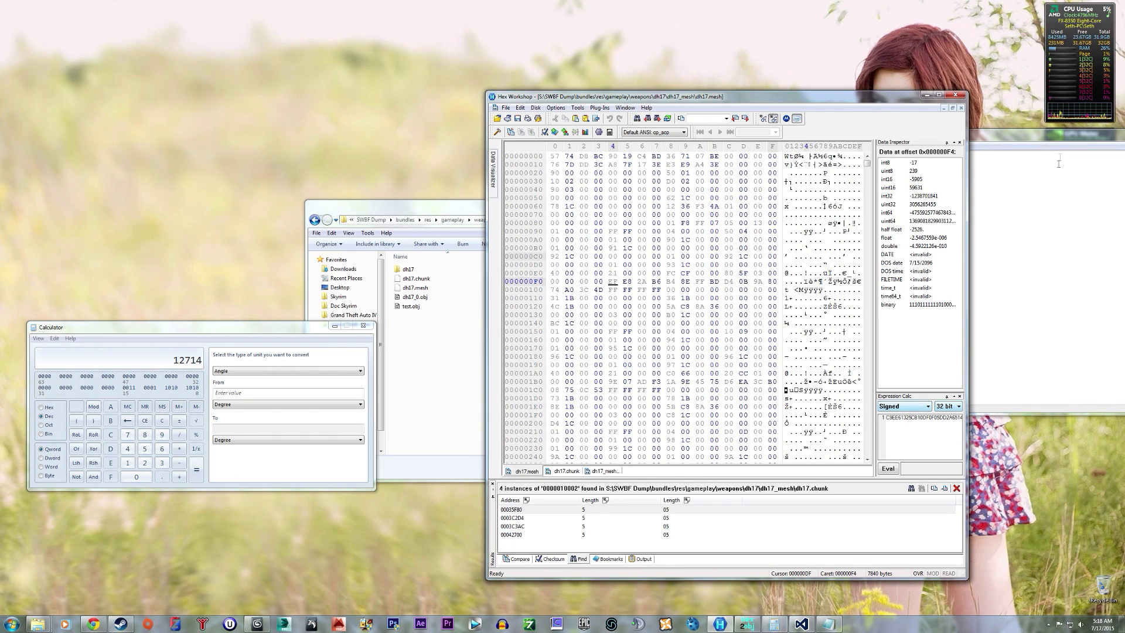
- Move the Notepad offsets list aside, minimize it, and view the dh17_mesh1p_mesh file
left_click(1007, 133)
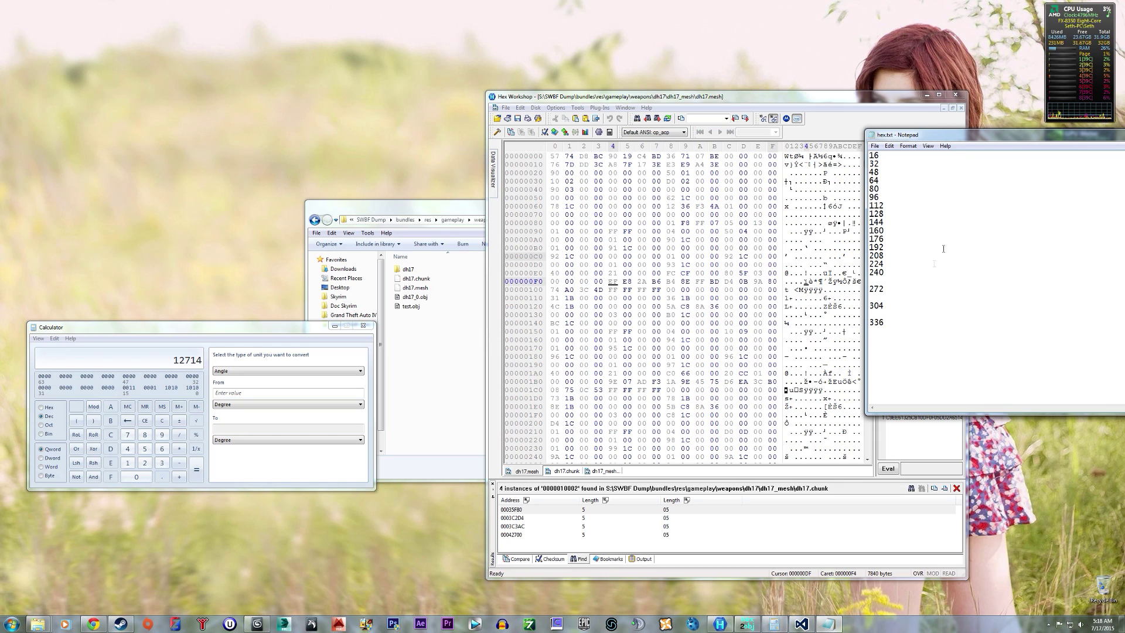
left_click_drag(1090, 134, 856, 135)
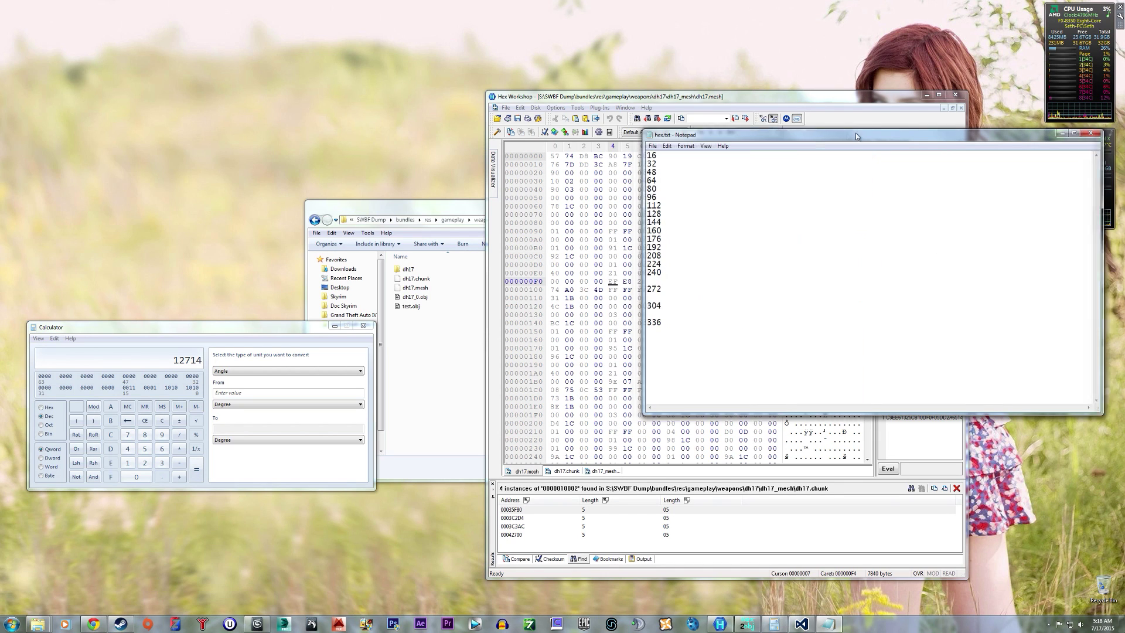
left_click(1048, 136)
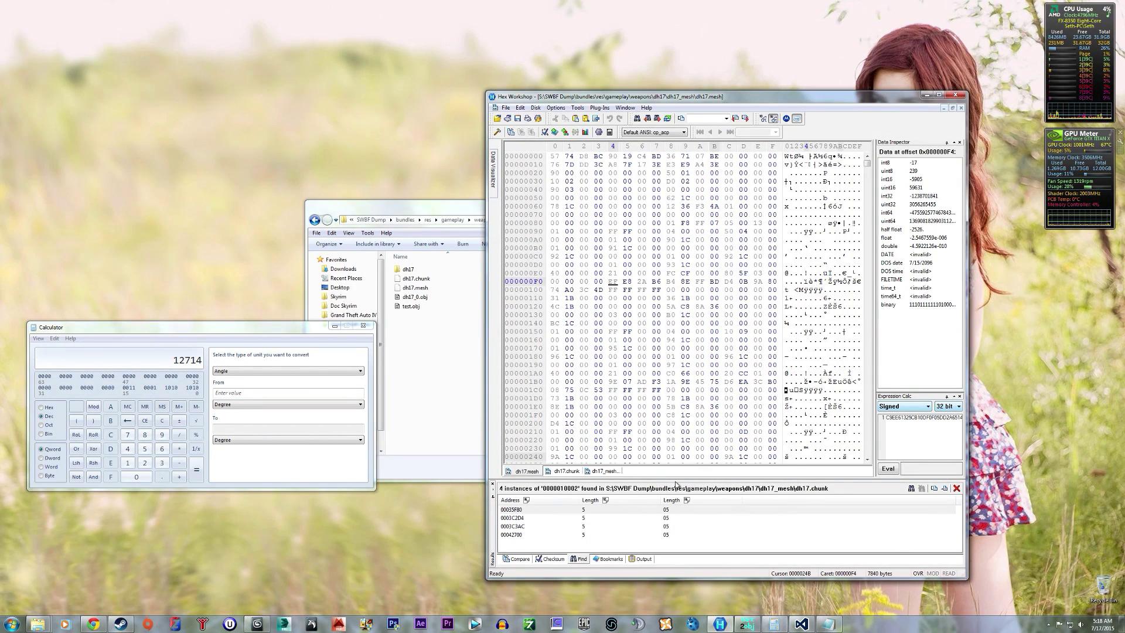
left_click(601, 470)
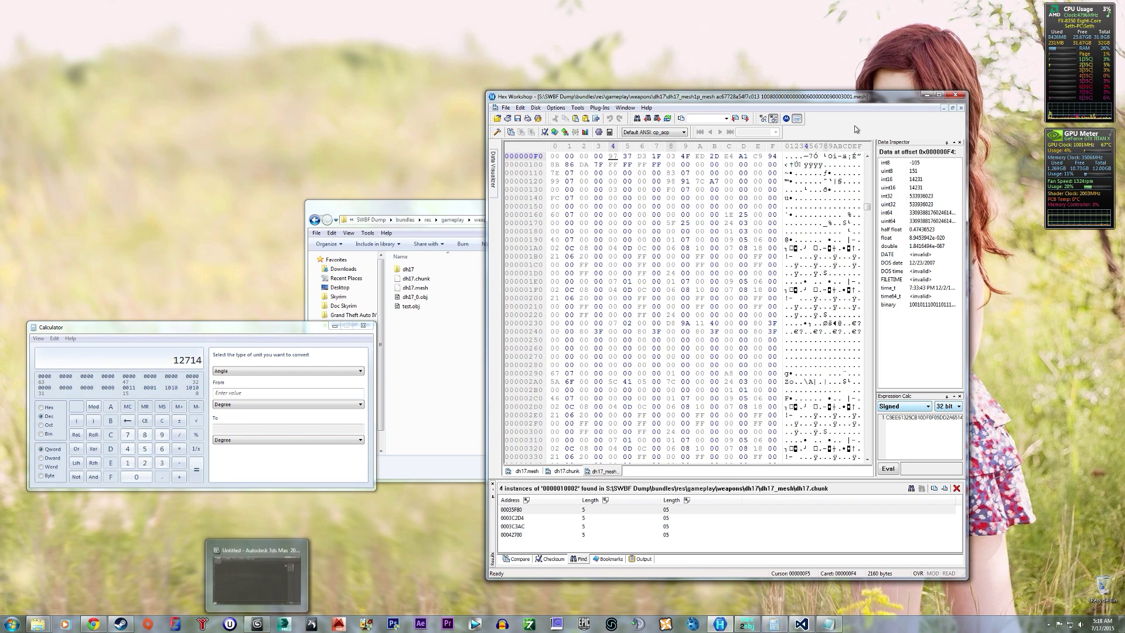
- Bring 3ds Max forward with the MAXScript importer window minimized
mouse_move(253, 626)
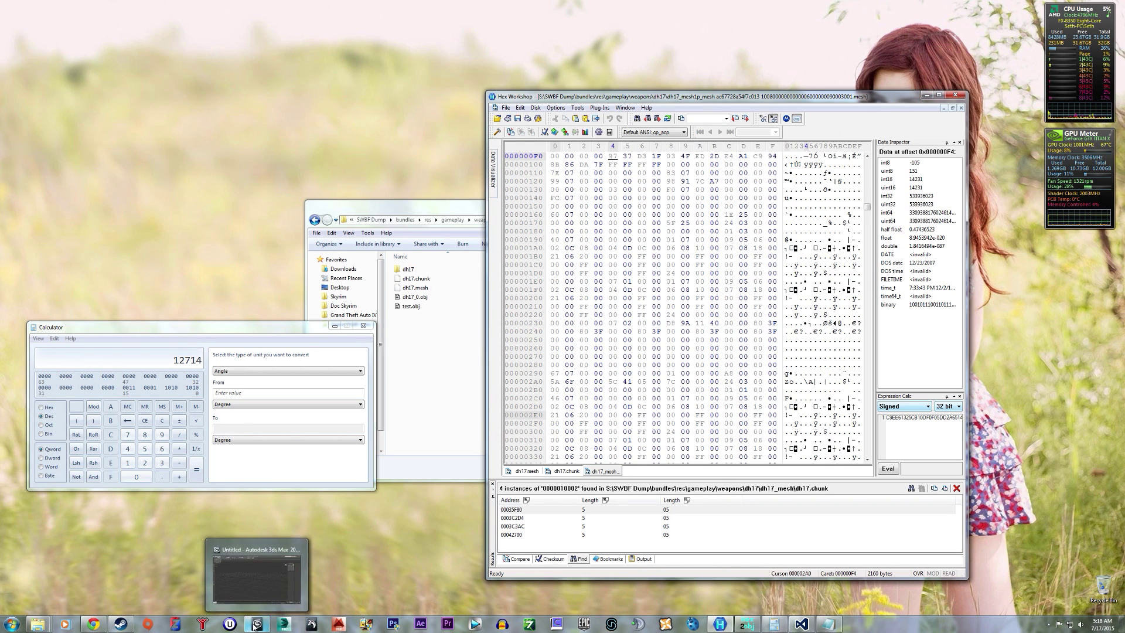
left_click(256, 626)
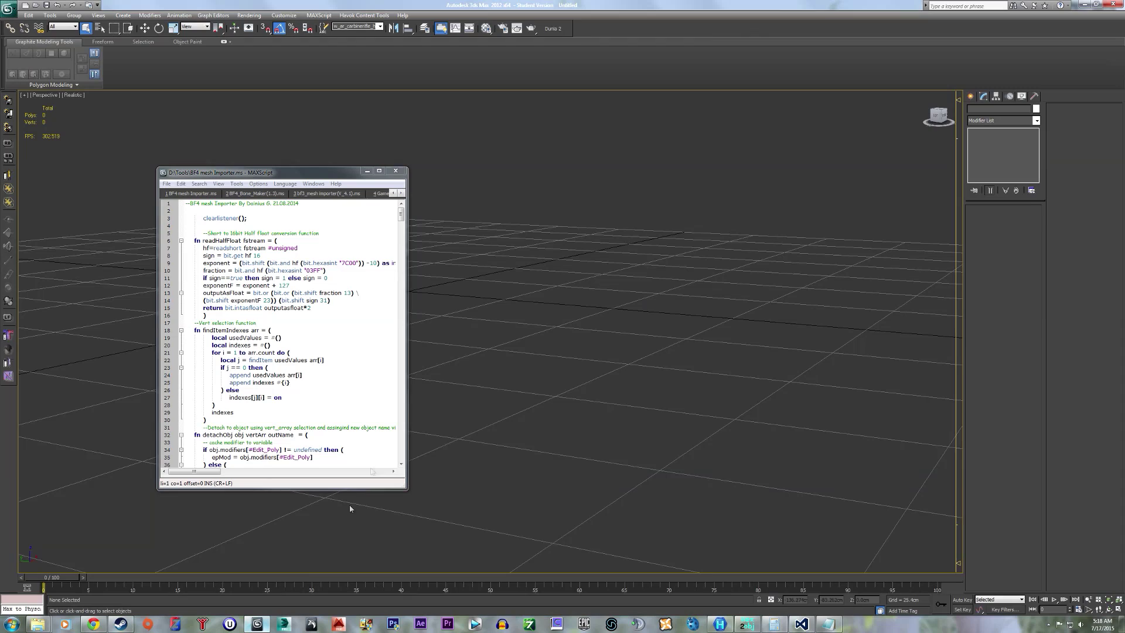
left_click(365, 172)
- Browse the Import dialog to S:\bundles\res\gameplay\weapons\e11\e11_mesh
left_click(8, 8)
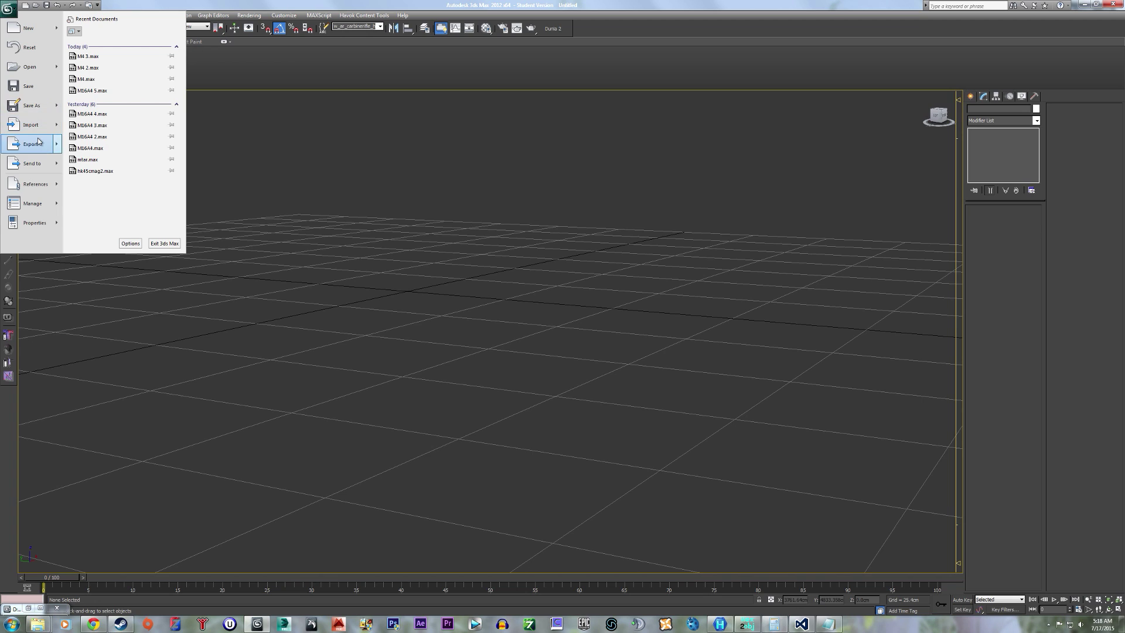
mouse_move(41, 122)
left_click(100, 40)
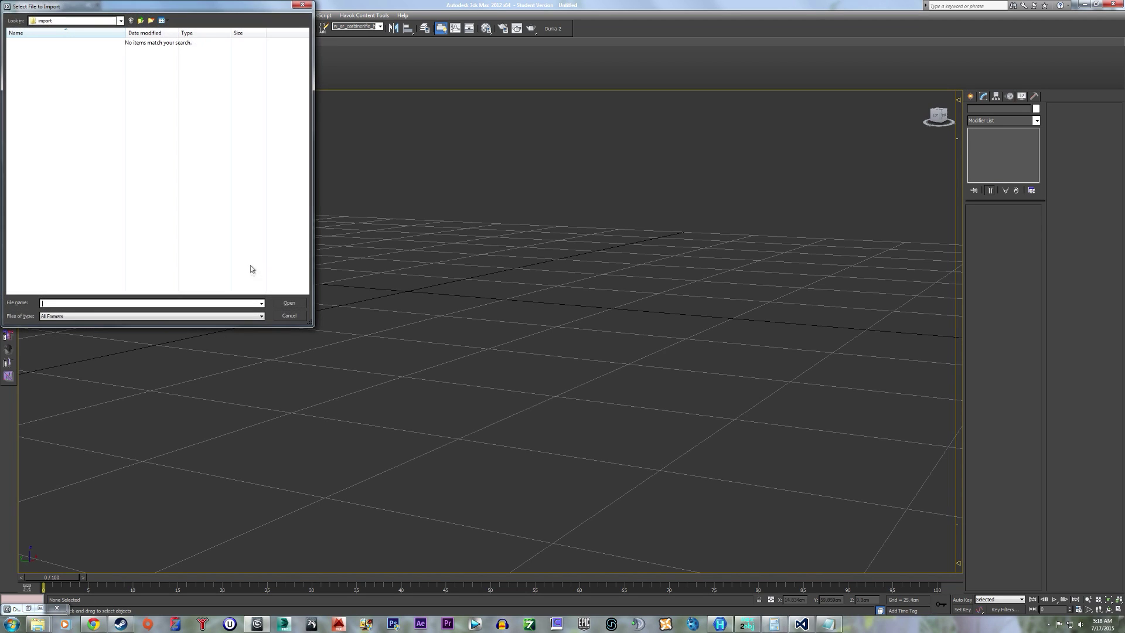
left_click(120, 21)
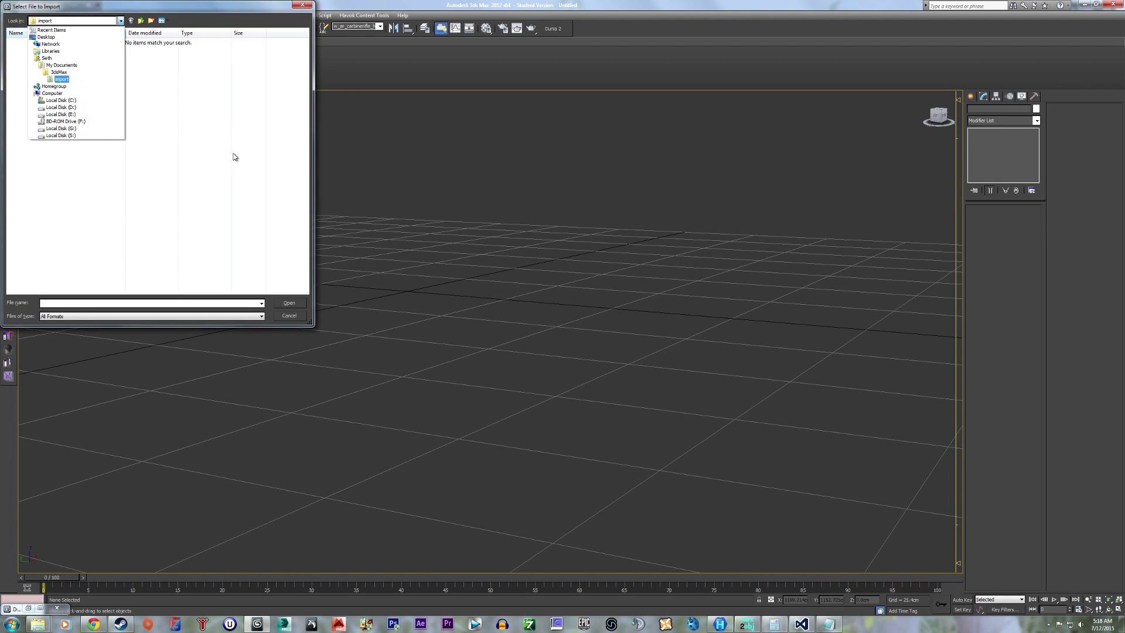
left_click(61, 135)
double_click(32, 93)
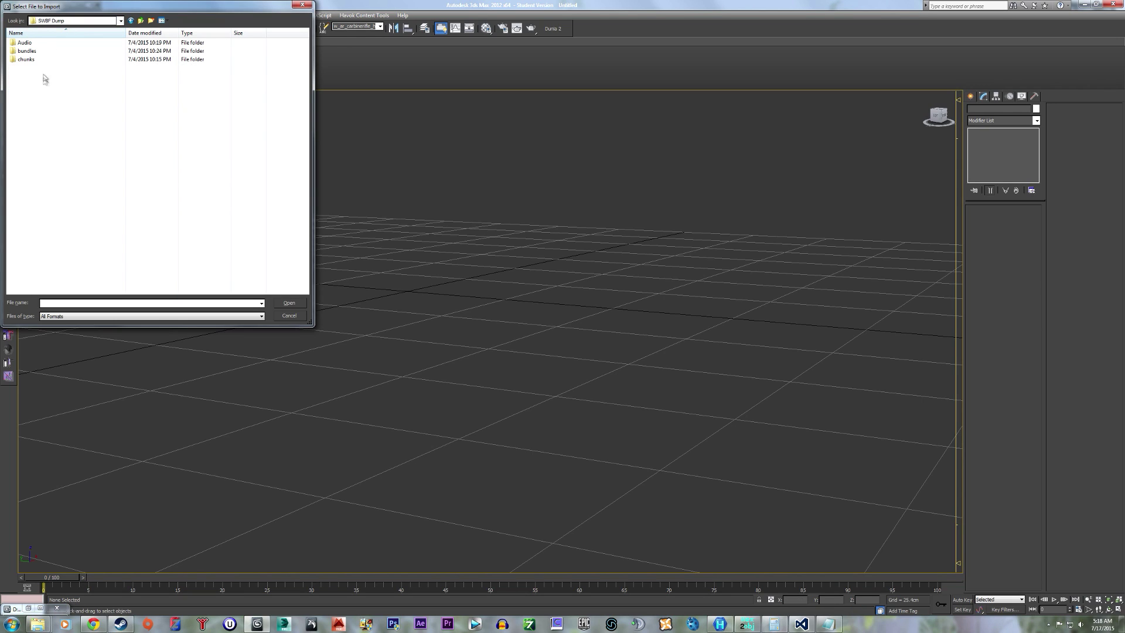
double_click(51, 68)
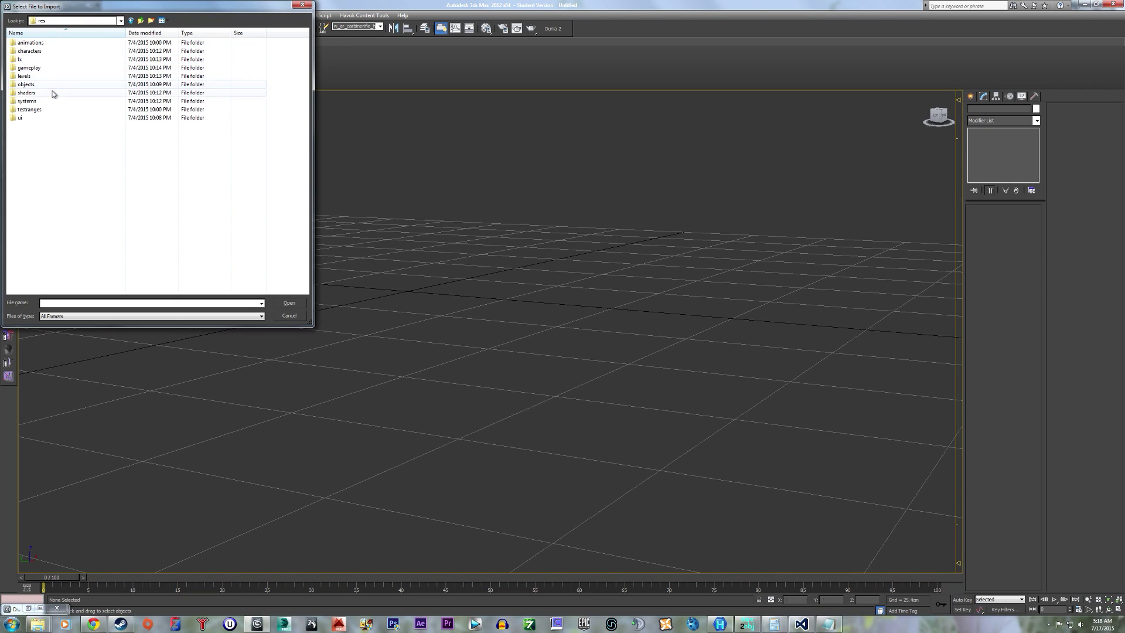
double_click(59, 70)
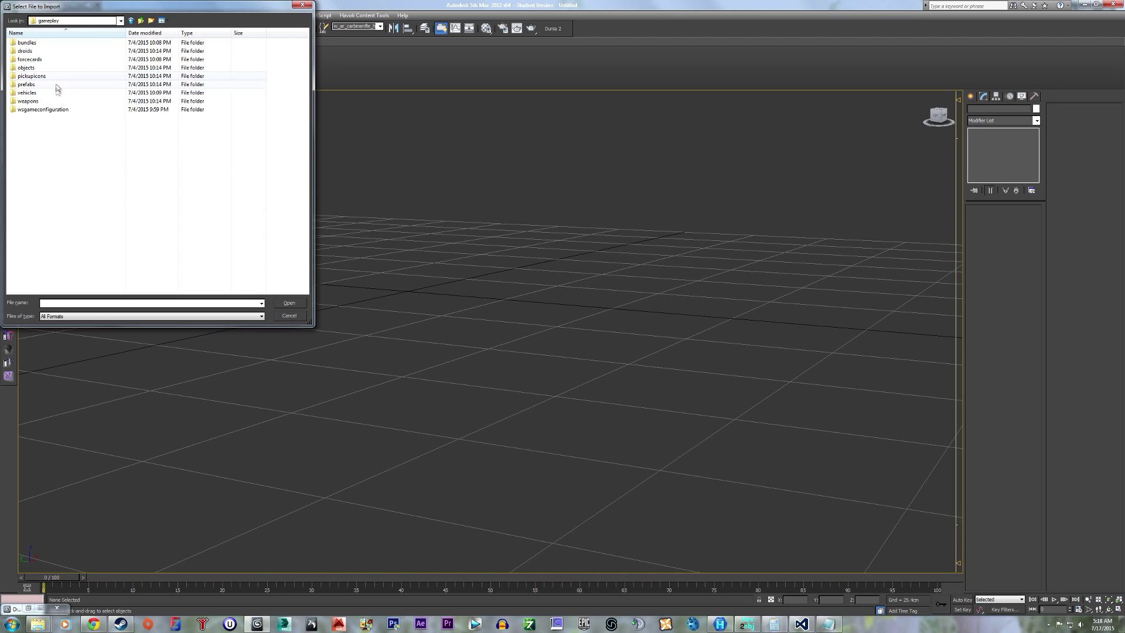
double_click(53, 103)
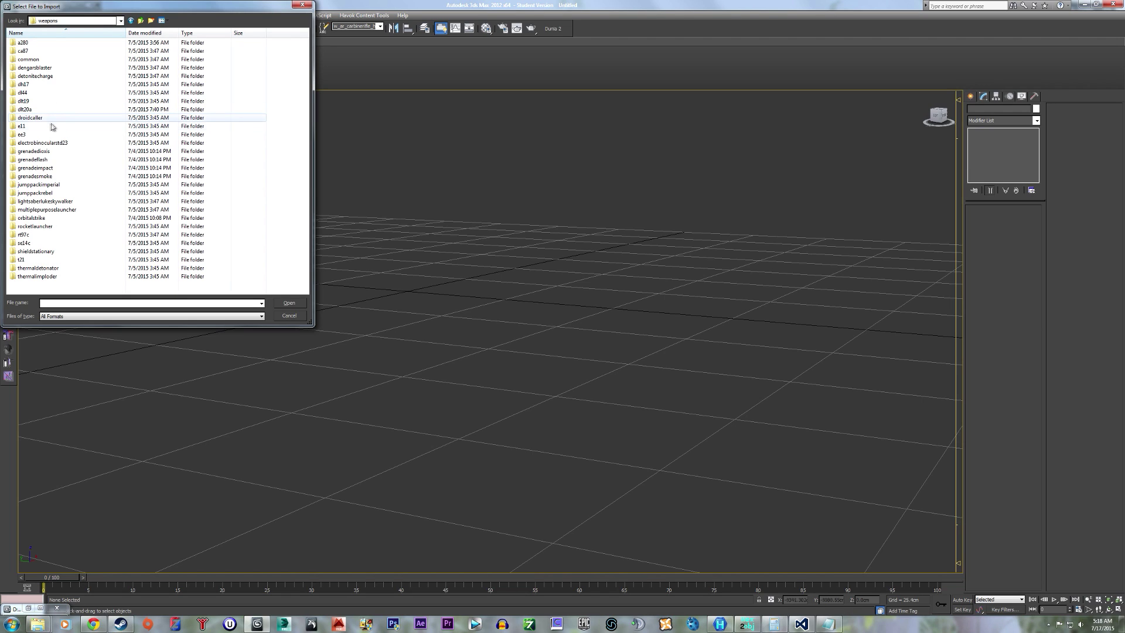
double_click(49, 127)
double_click(55, 44)
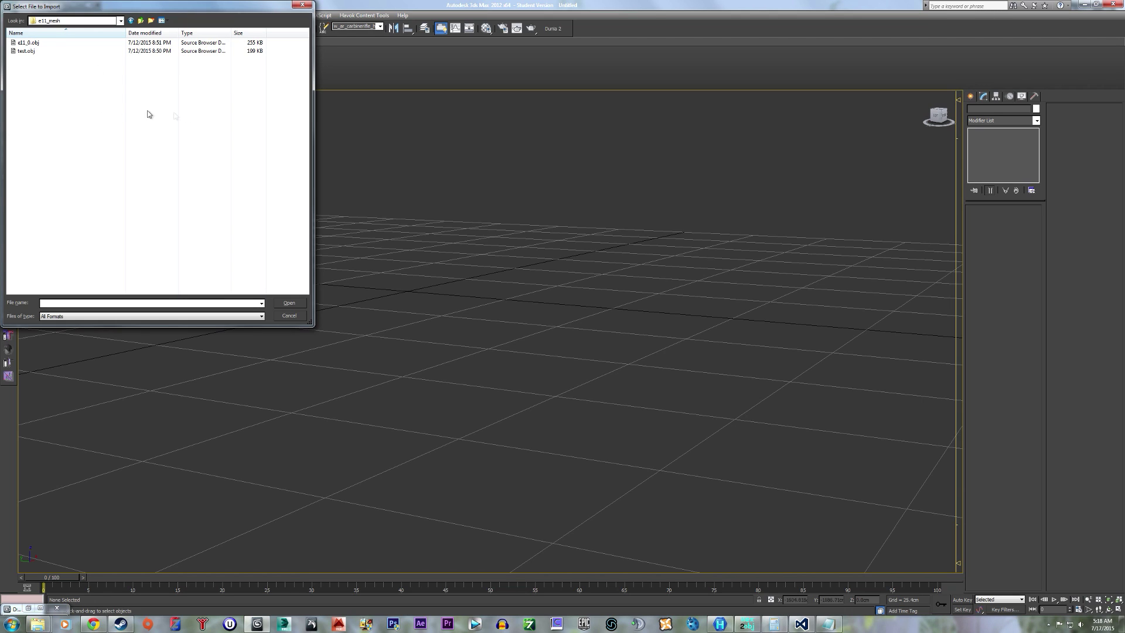
- Import e11_0.obj with default OBJ settings and dismiss the invalid texture index error
left_click(85, 42)
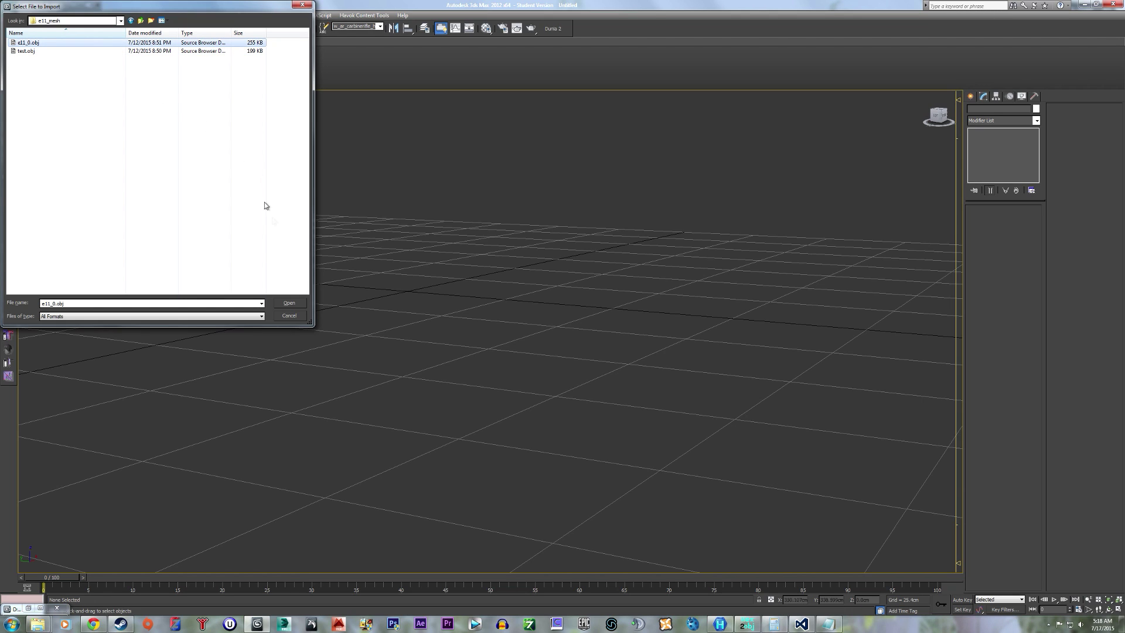
left_click(289, 304)
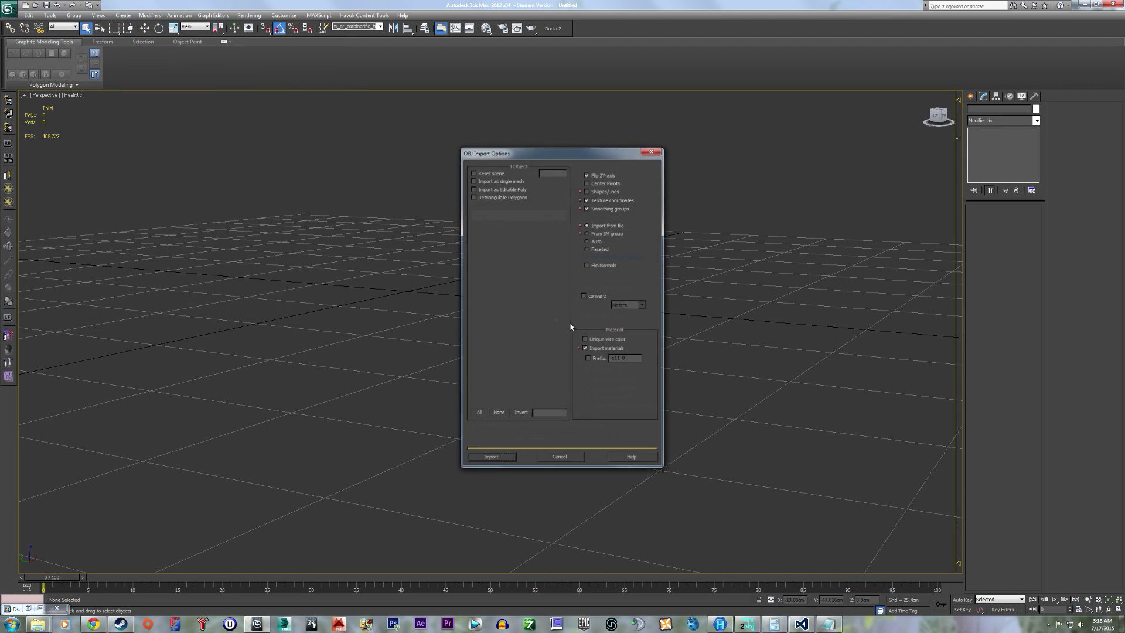
left_click(496, 457)
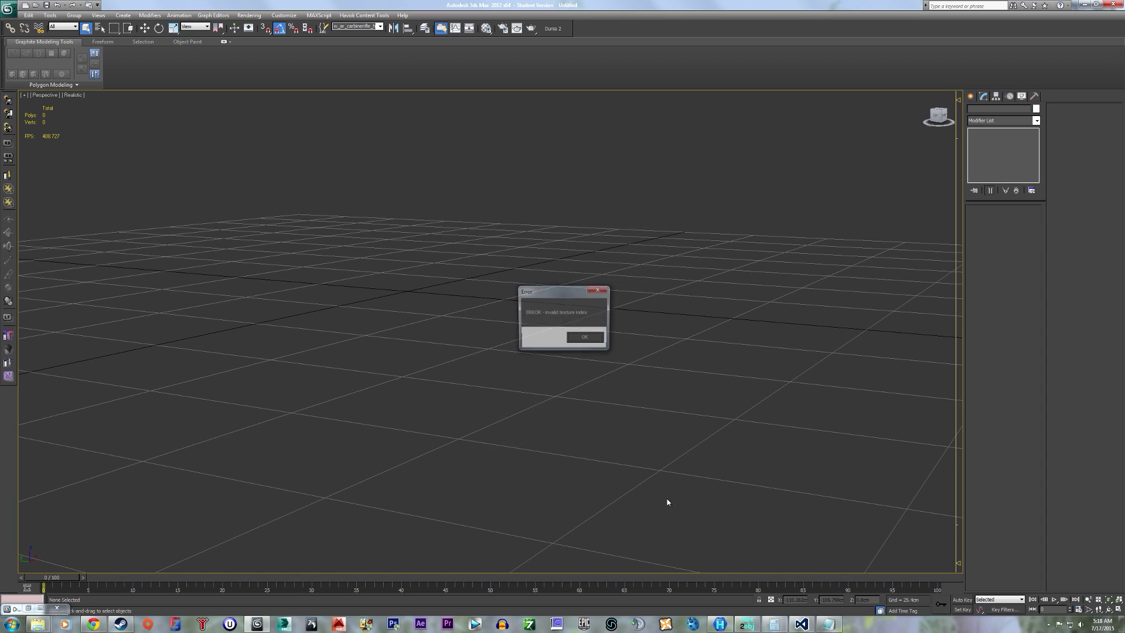
left_click(593, 340)
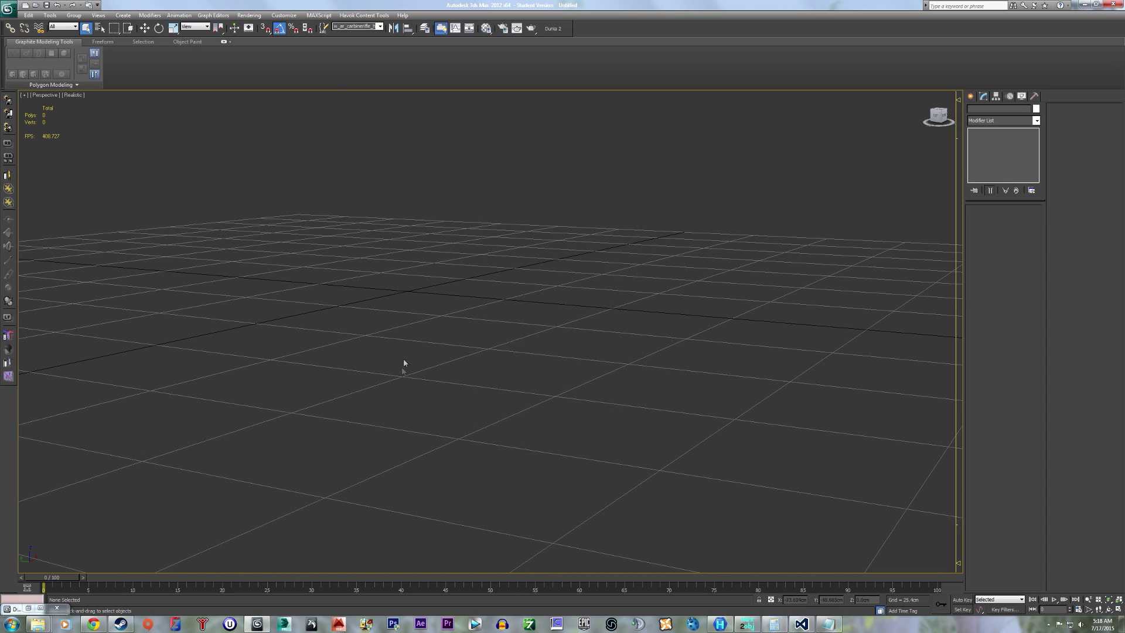
left_click(12, 623)
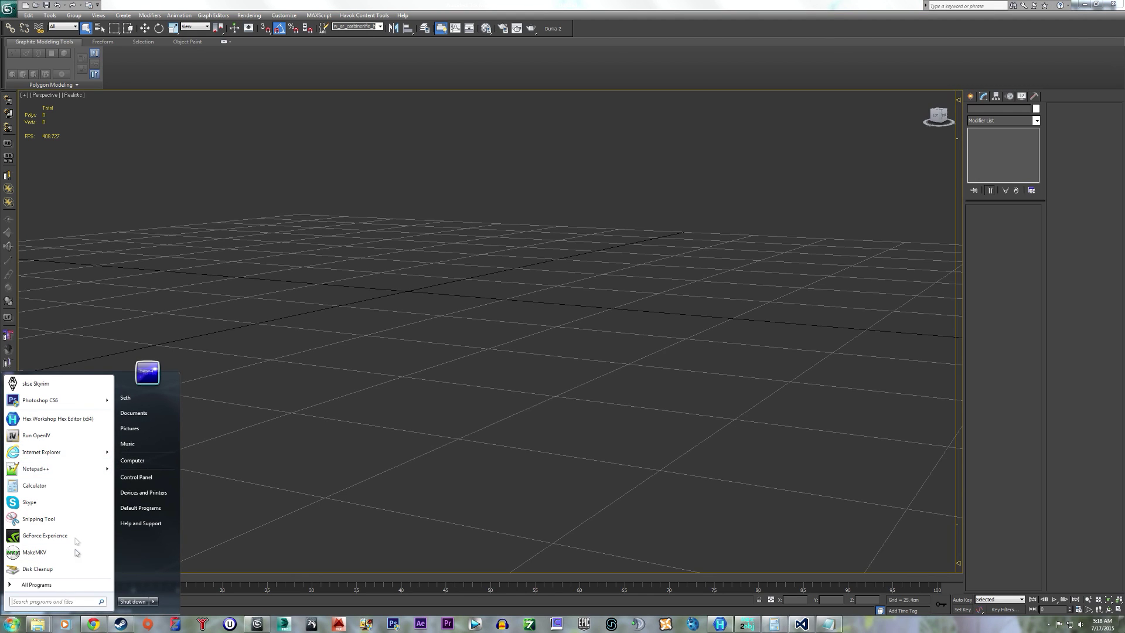
- Launch Noesis.exe from D:\Program Files (x86)\NoEsiS 3d models tool via the dh17_mesh Explorer window
left_click(40, 625)
left_click(57, 577)
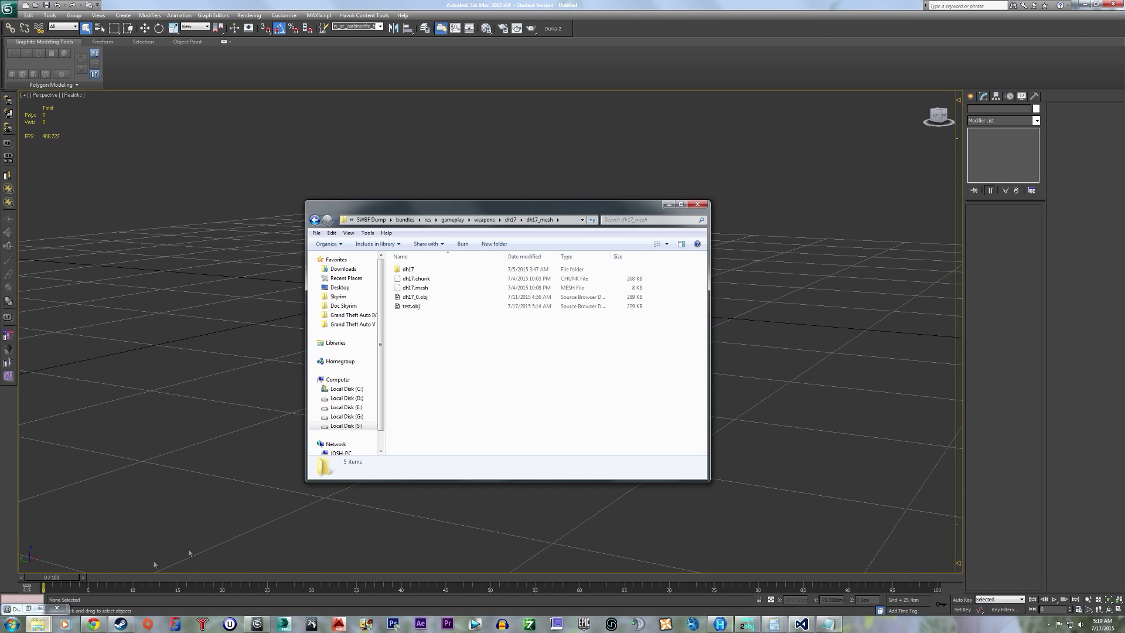
left_click(362, 399)
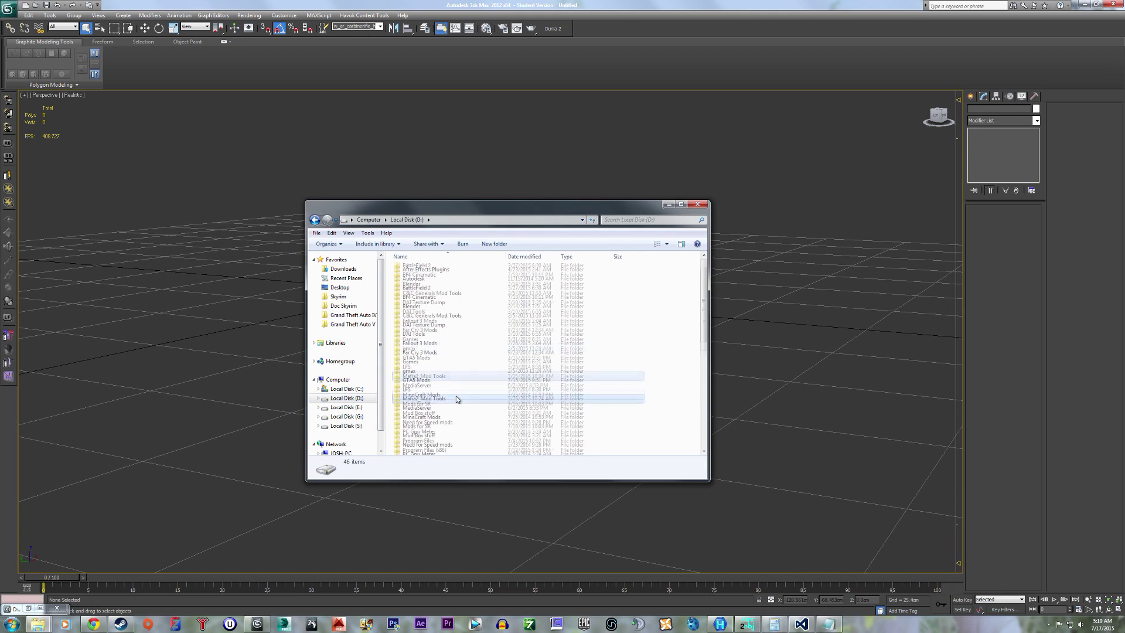
scroll(457, 352, "down", 3)
left_click(457, 364)
double_click(457, 364)
scroll(457, 374, "down", 3)
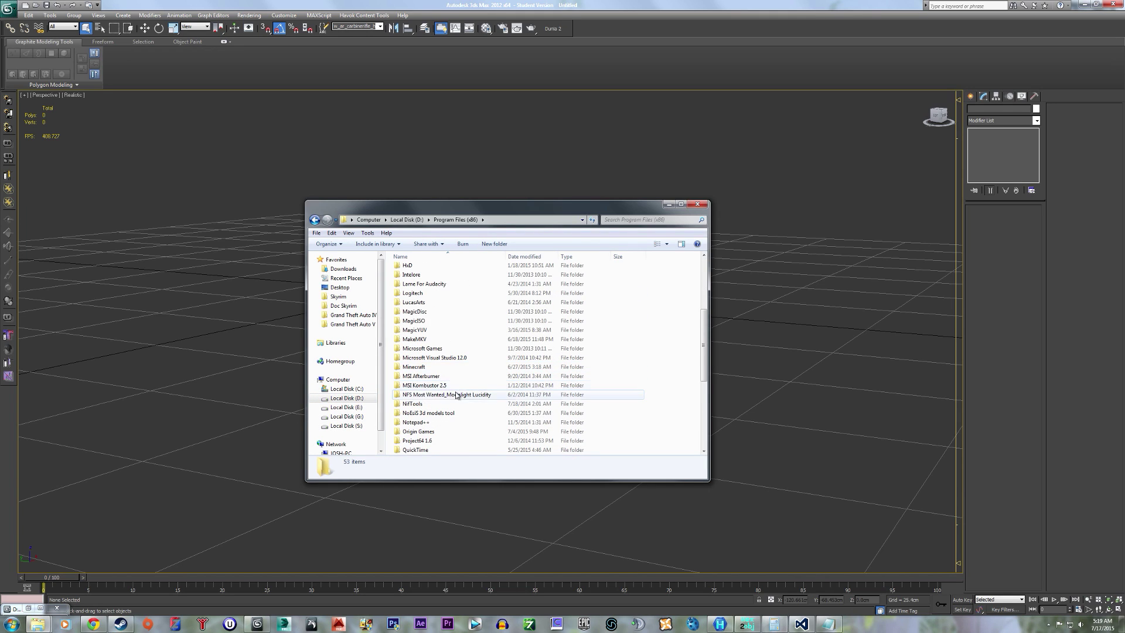
scroll(451, 392, "down", 3)
double_click(431, 385)
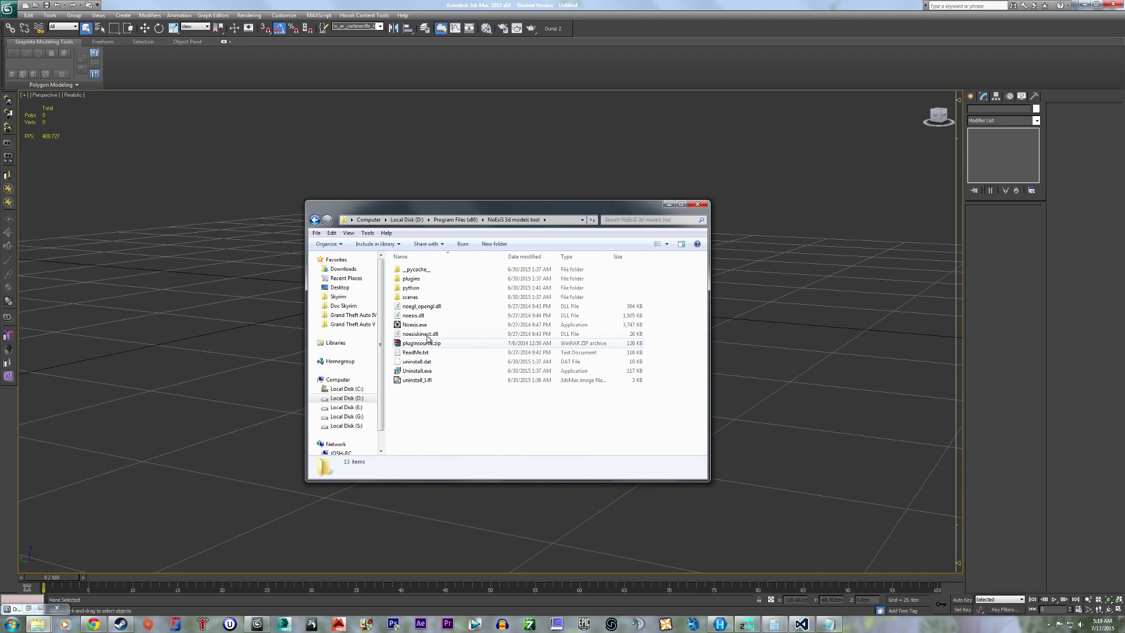
double_click(463, 326)
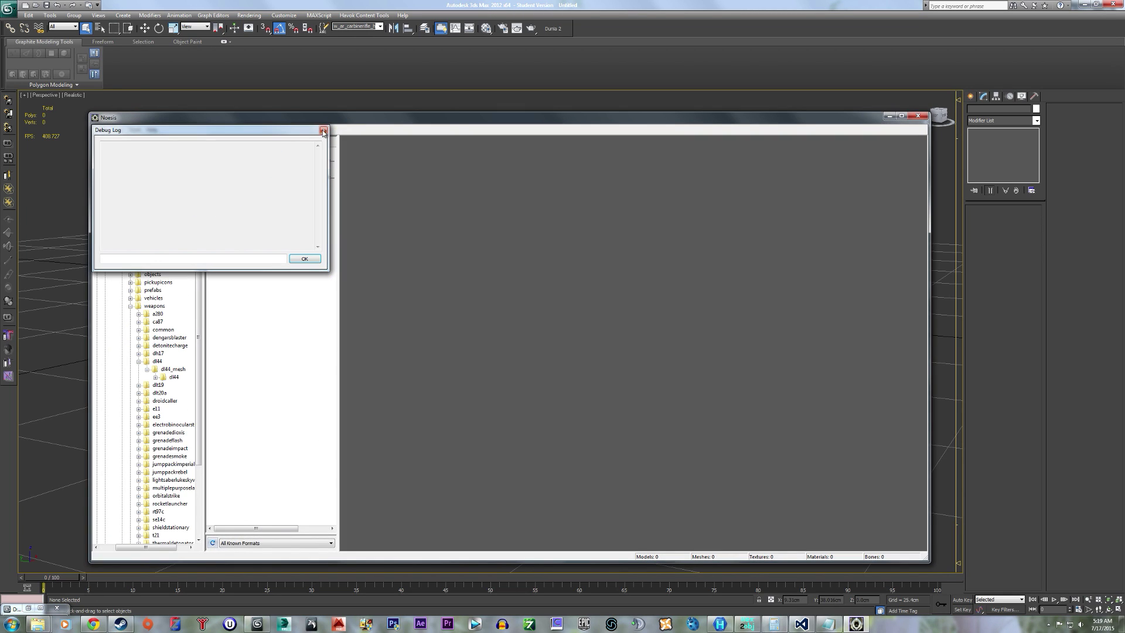
- Close the Debug Log and load e11_0.obj from the e11 > e11_mesh folder tree
left_click(323, 131)
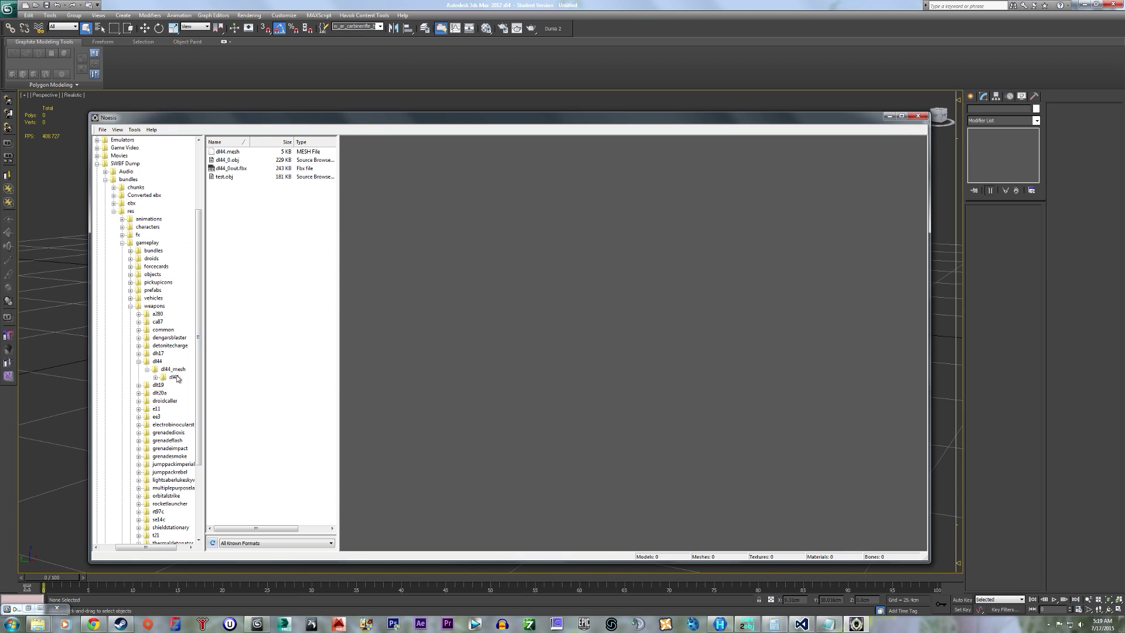
left_click(139, 361)
left_click(138, 394)
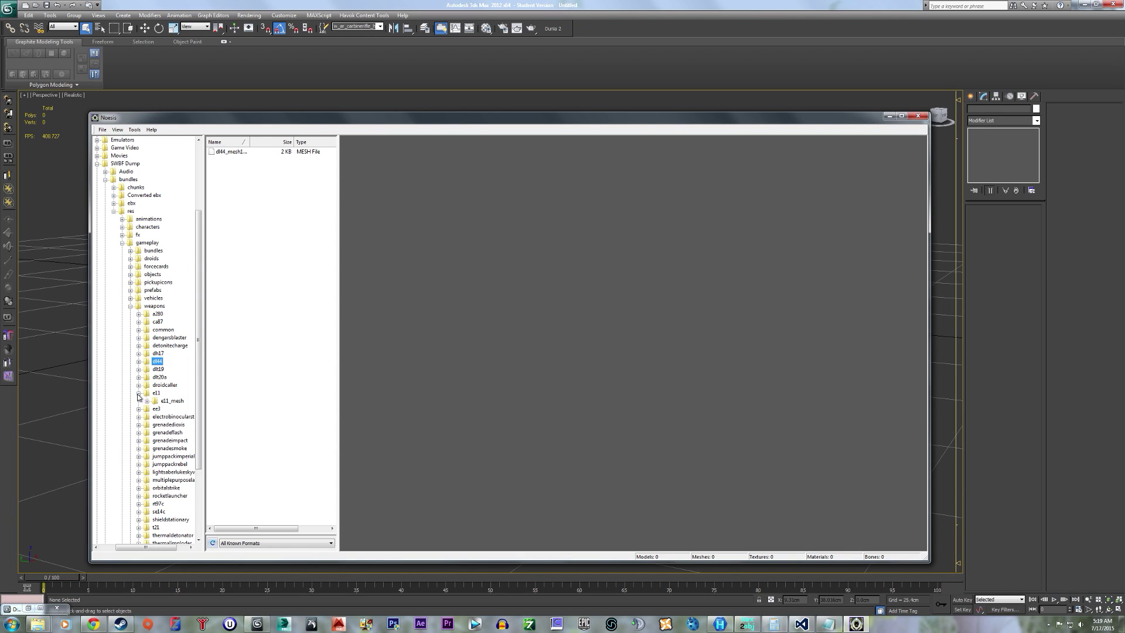
left_click(171, 400)
left_click(223, 159)
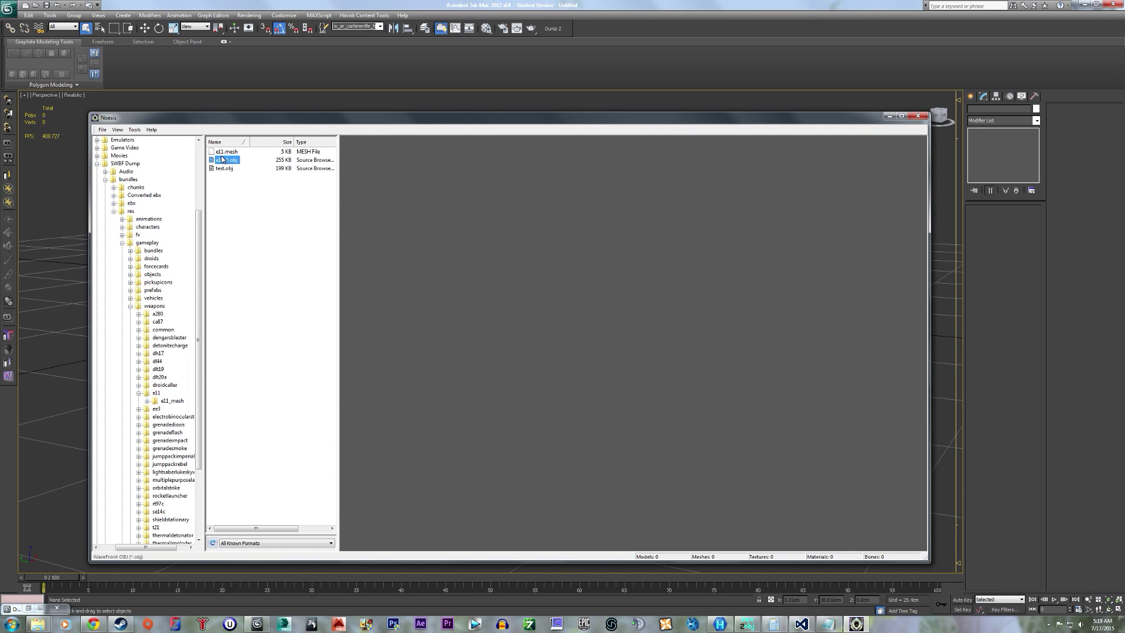
double_click(222, 160)
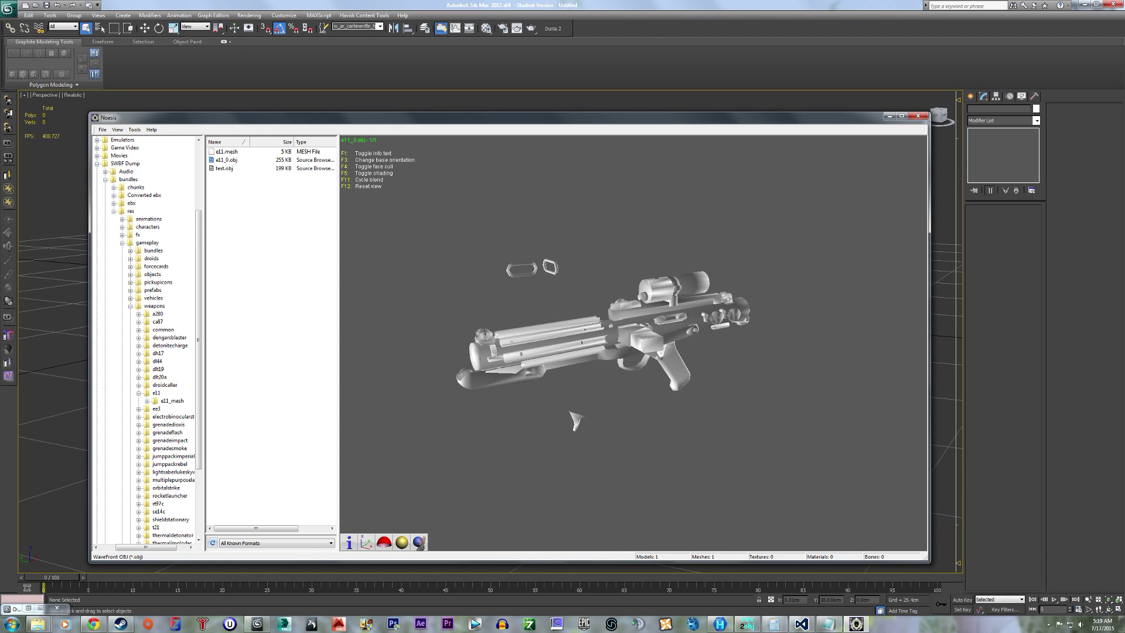
- Export e11_0.obj as an Autodesk FBX (.fbx) file, then close Noesis
left_click(102, 129)
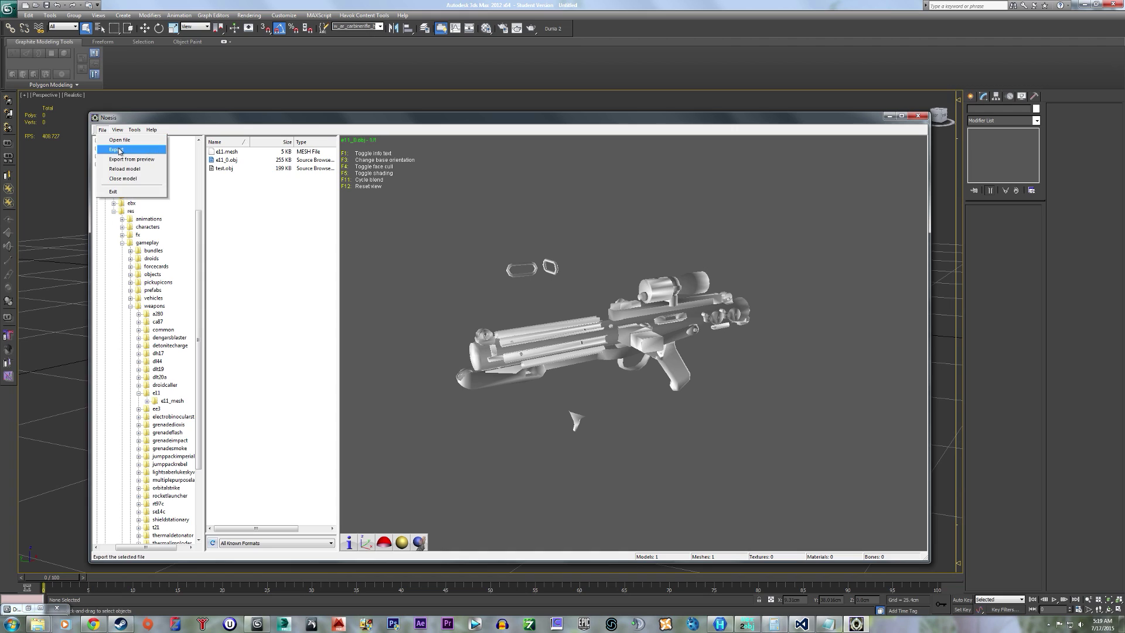
left_click(120, 153)
left_click(476, 297)
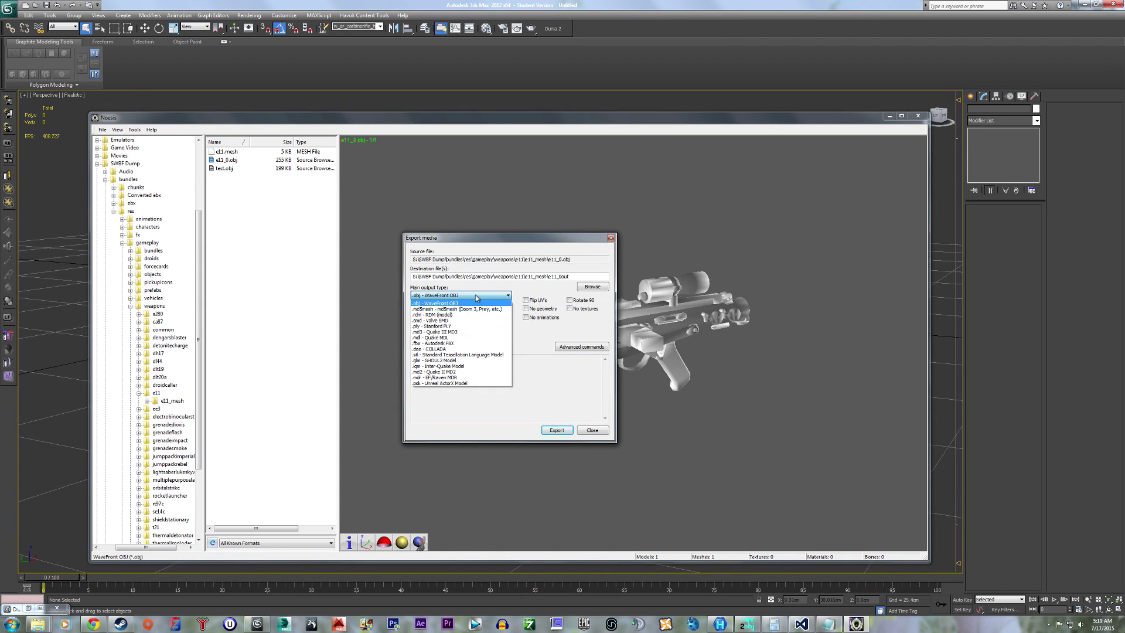
left_click(476, 344)
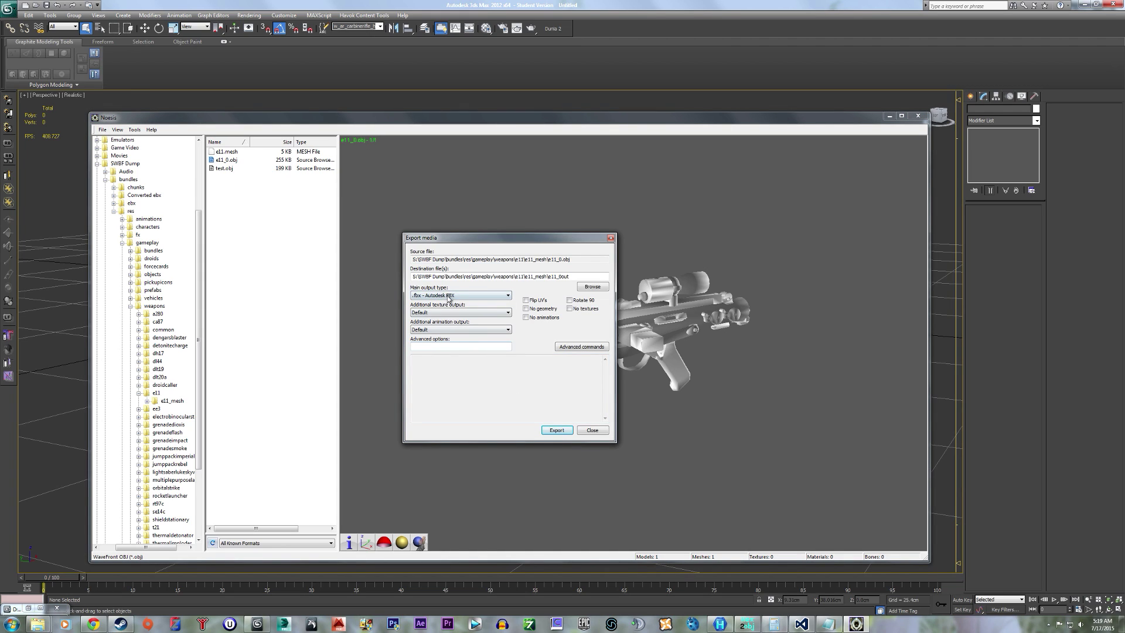
left_click(557, 431)
left_click(516, 367)
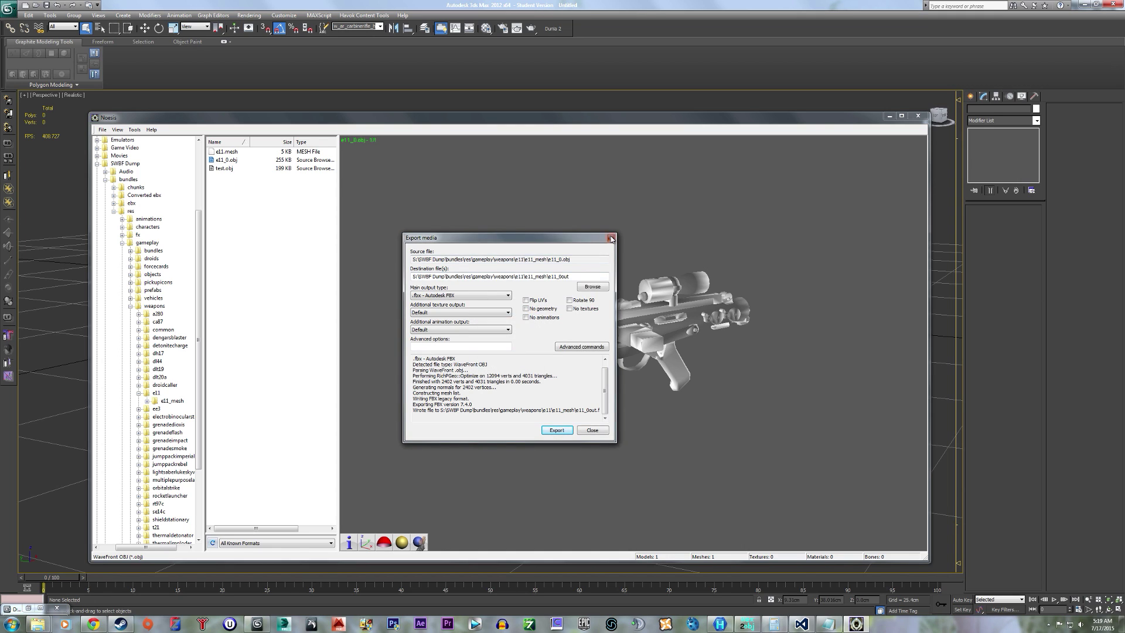
left_click(611, 238)
left_click(922, 119)
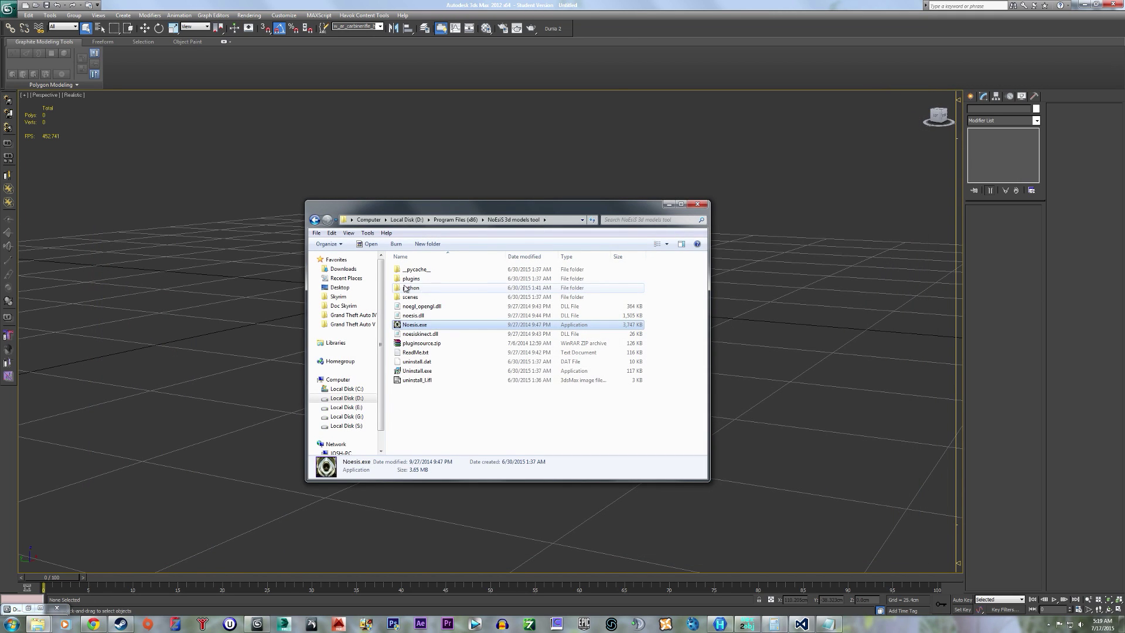
- Import e11_0out.fbx into the 3ds Max scene with default FBX settings
left_click(669, 204)
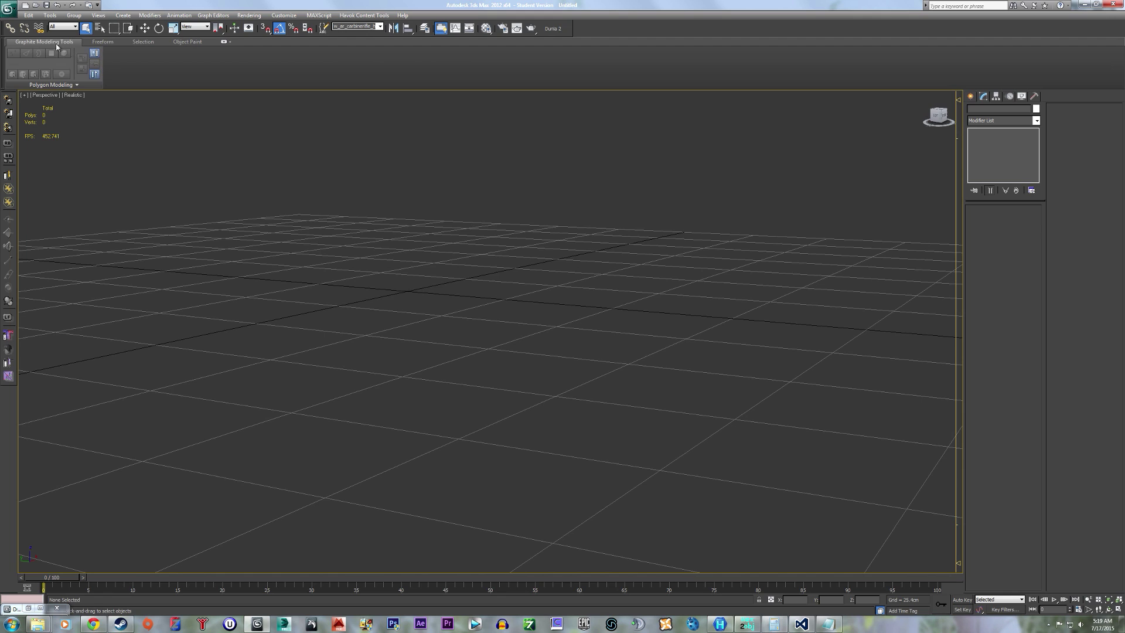
left_click(9, 9)
left_click(29, 124)
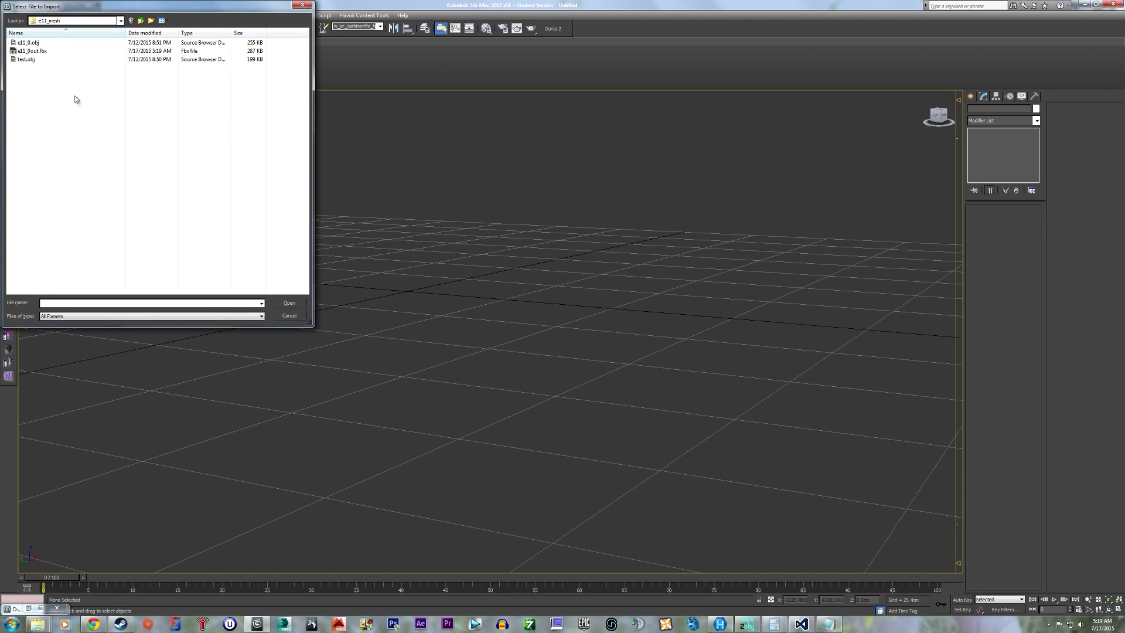
double_click(73, 52)
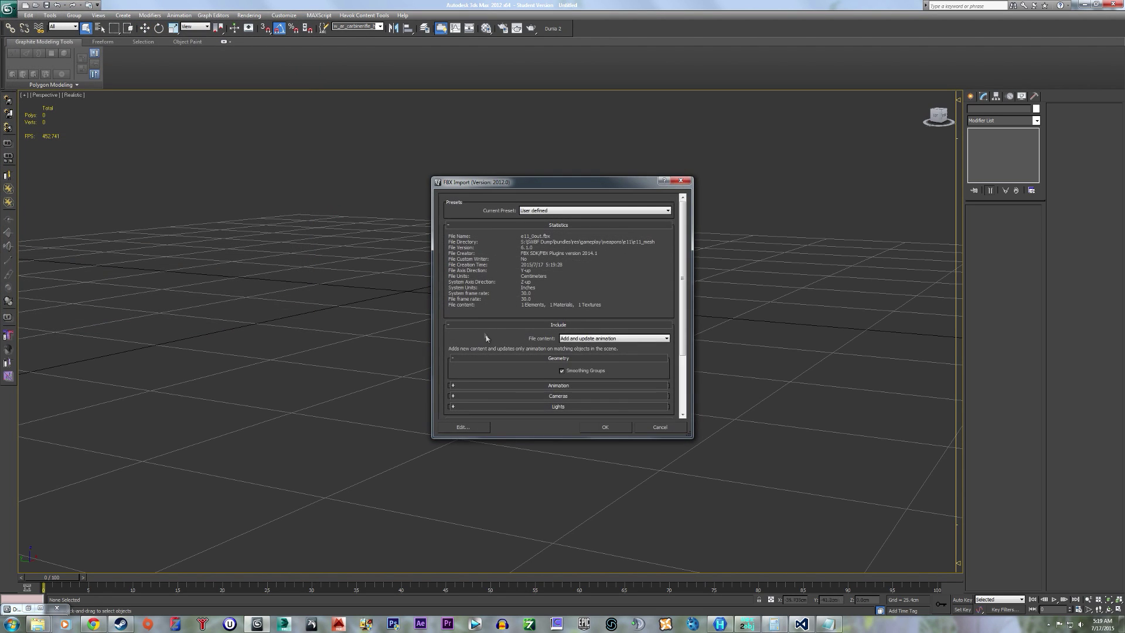
left_click(591, 427)
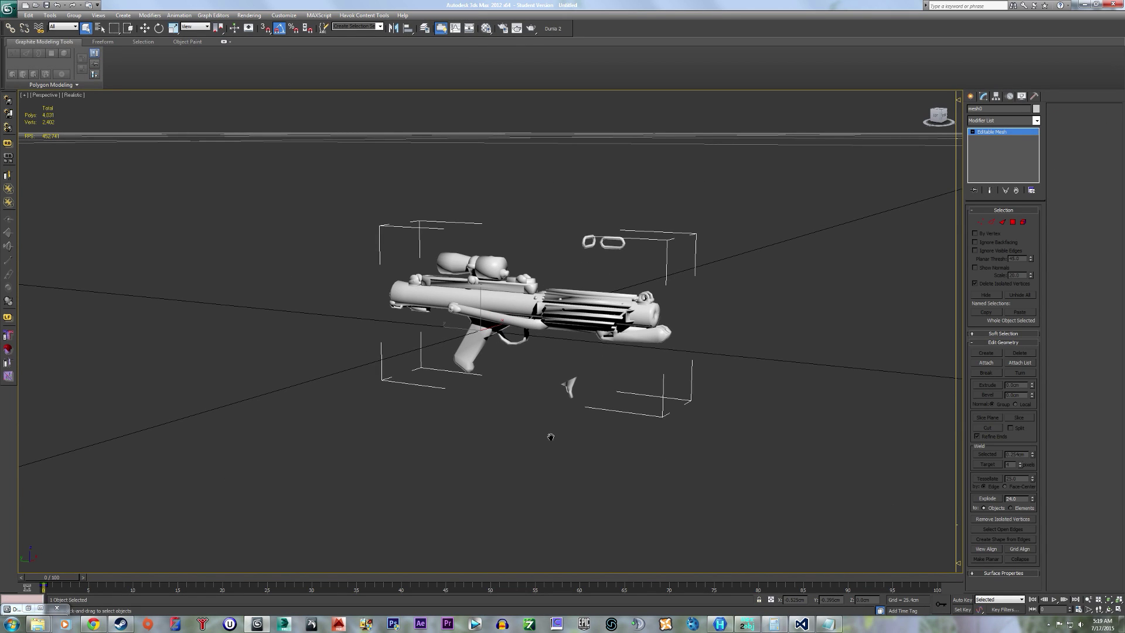
- Add an Unwrap UVW modifier to the imported blaster mesh
scroll(548, 441, "up", 2)
mouse_move(509, 457)
middle_mouse_down("alt")
mouse_move(580, 455)
mouse_move(407, 457)
mouse_move(511, 458)
middle_mouse_up("alt")
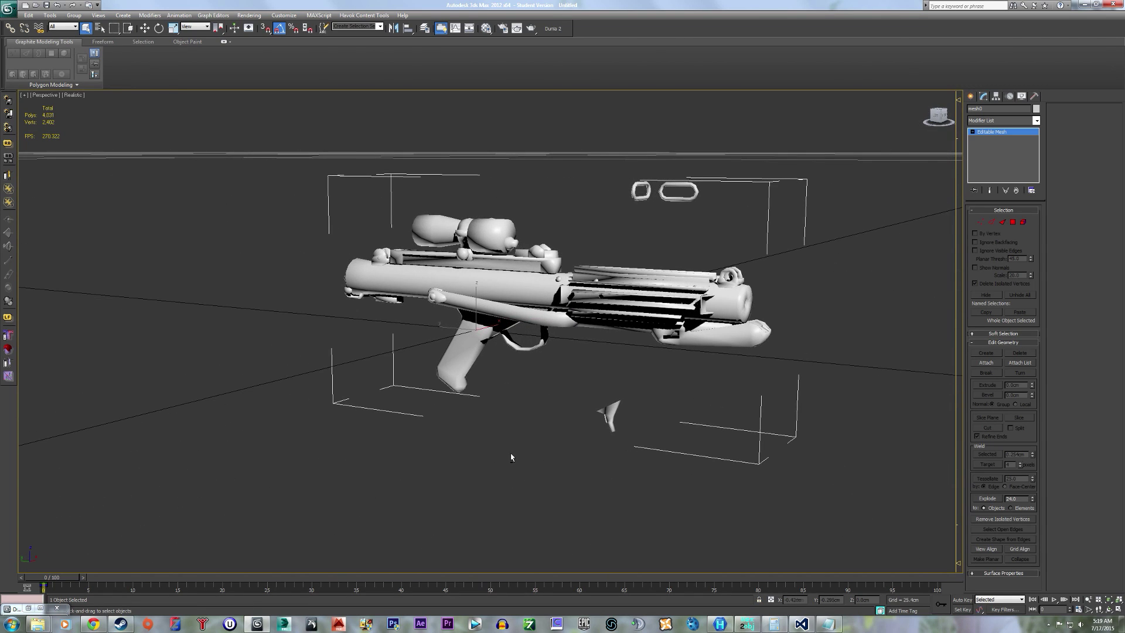
left_click(1036, 120)
scroll(991, 293, "down", 10)
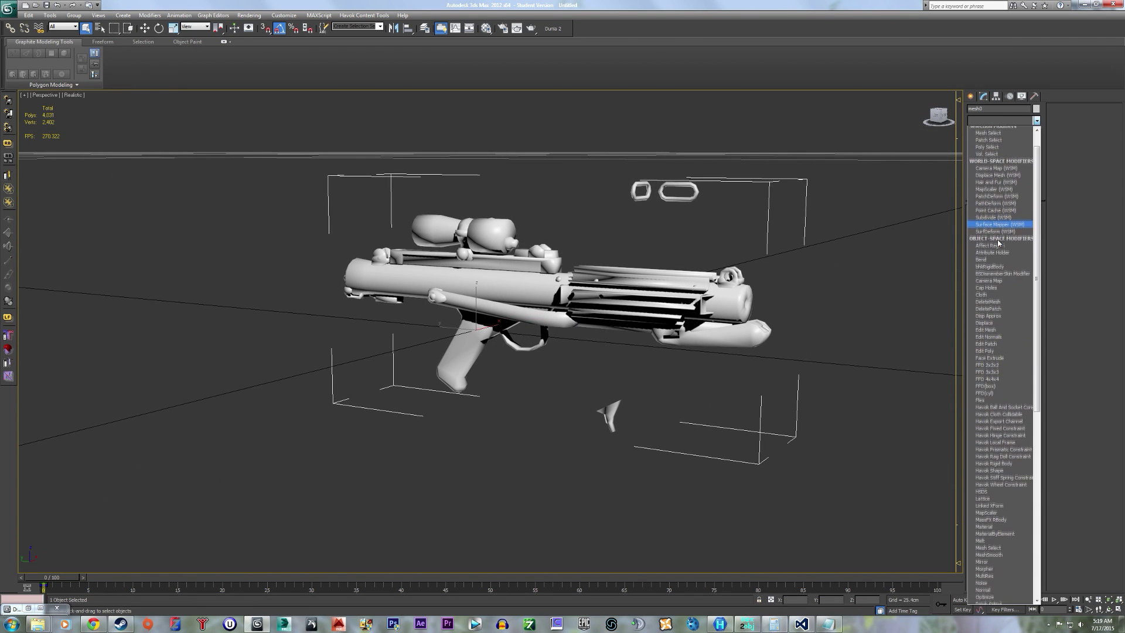
left_click(989, 530)
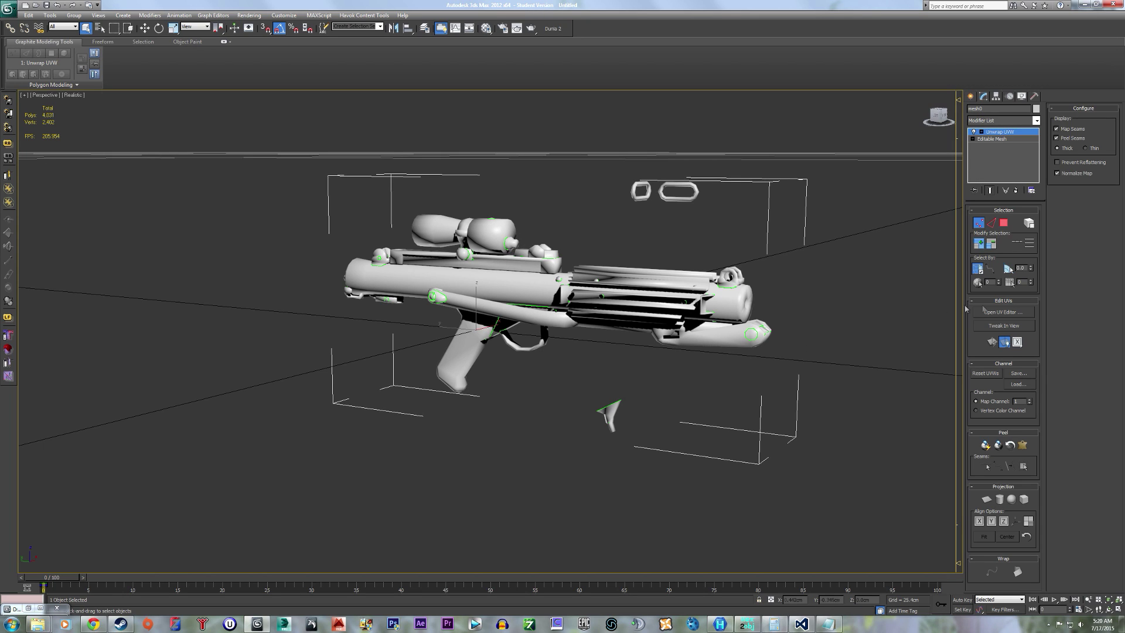
- Inspect the blaster's UV layout in the UV editor, selecting and clearing its UV vertices
left_click(1011, 315)
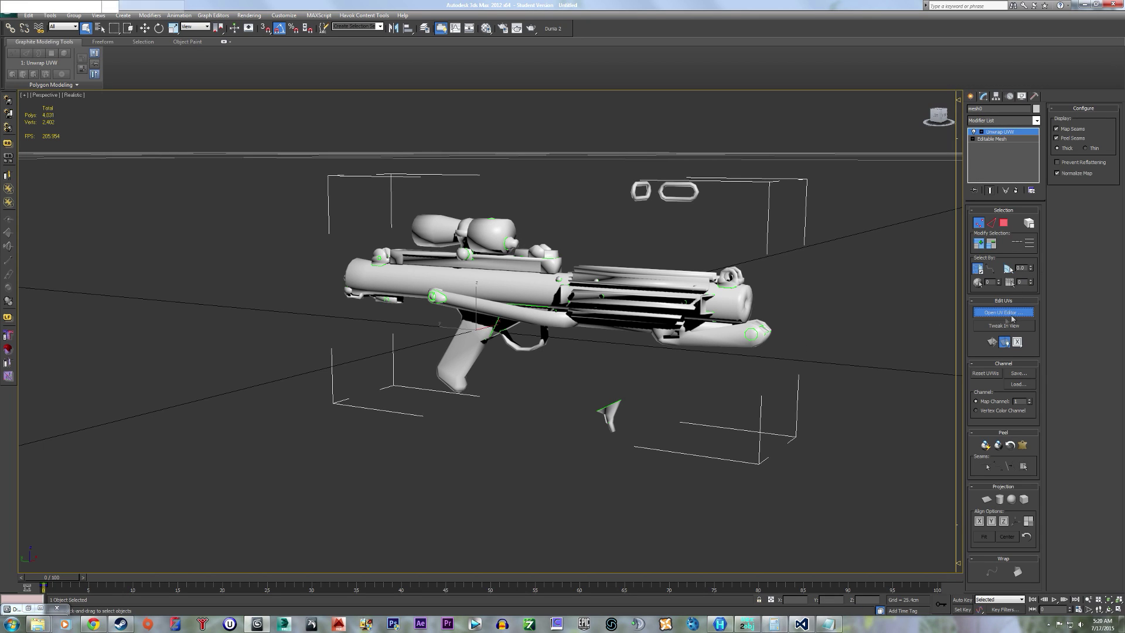
middle_click_drag(133, 213, 193, 217)
scroll(127, 244, "down", 2)
scroll(128, 245, "up", 2)
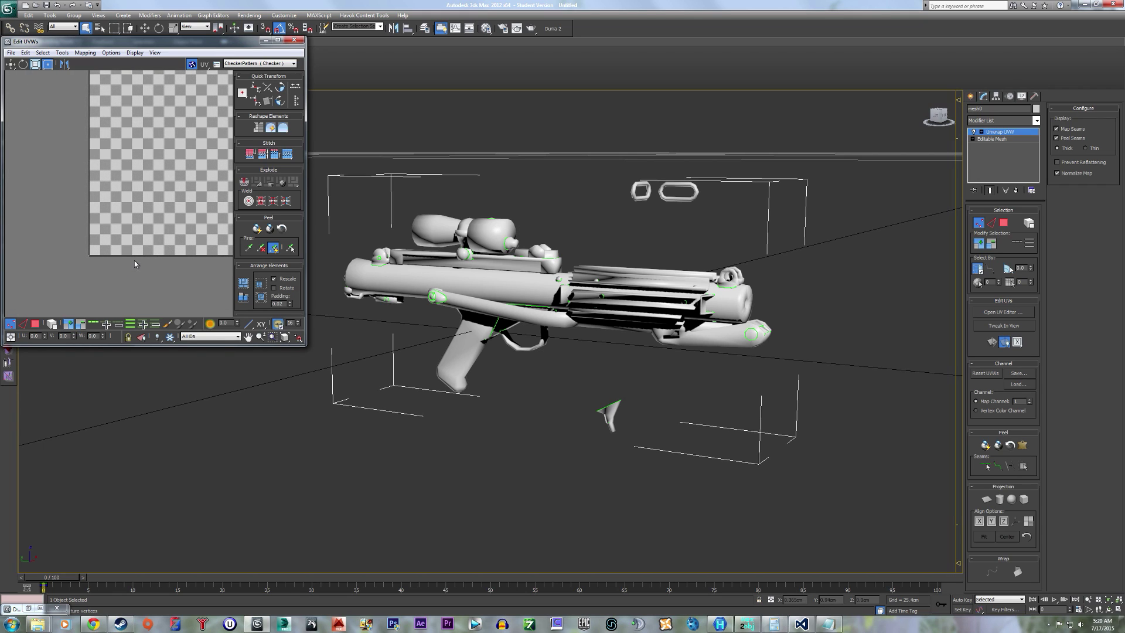
scroll(135, 261, "up", 2)
middle_click_drag(135, 260, 56, 302)
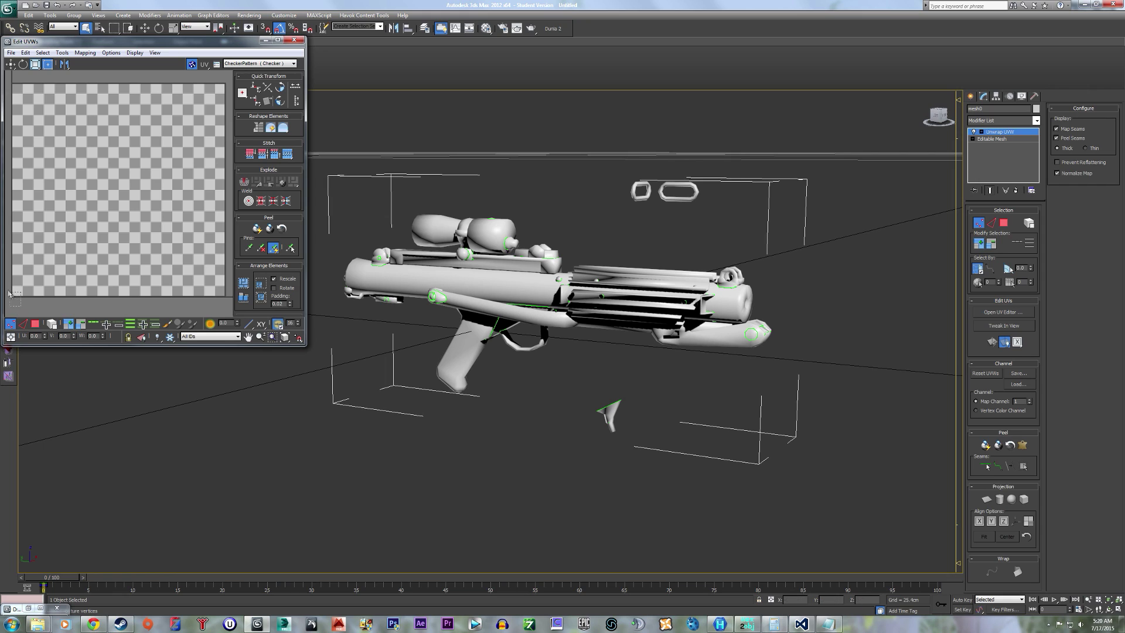
left_click_drag(9, 293, 7, 292)
left_click(29, 303)
scroll(29, 303, "up", 6)
scroll(90, 270, "up", 3)
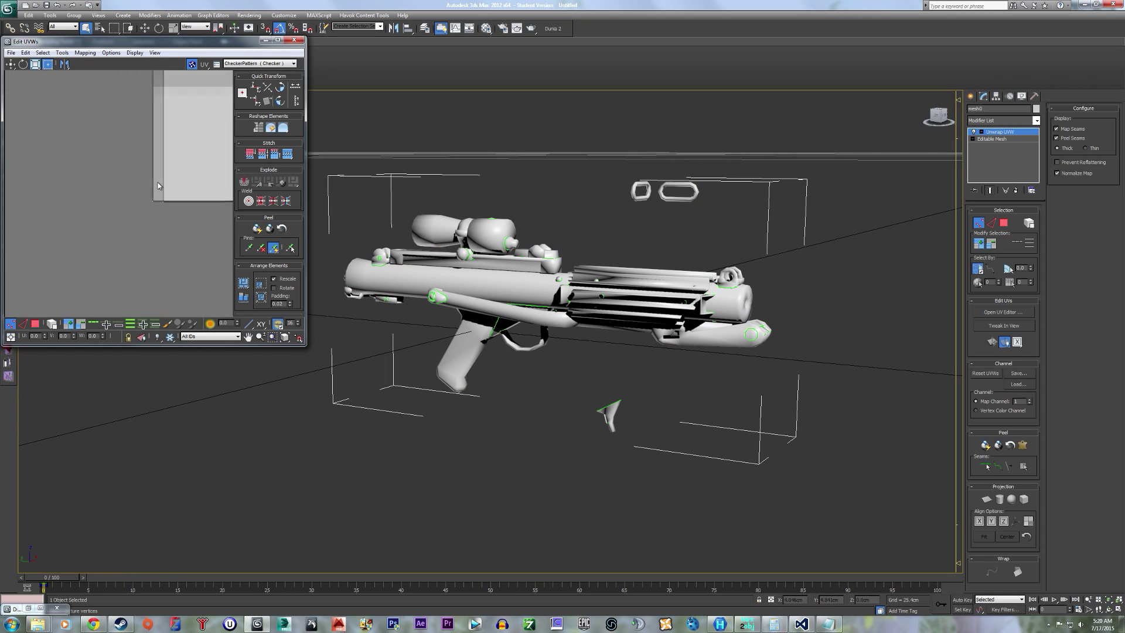
middle_click_drag(57, 247, 138, 226)
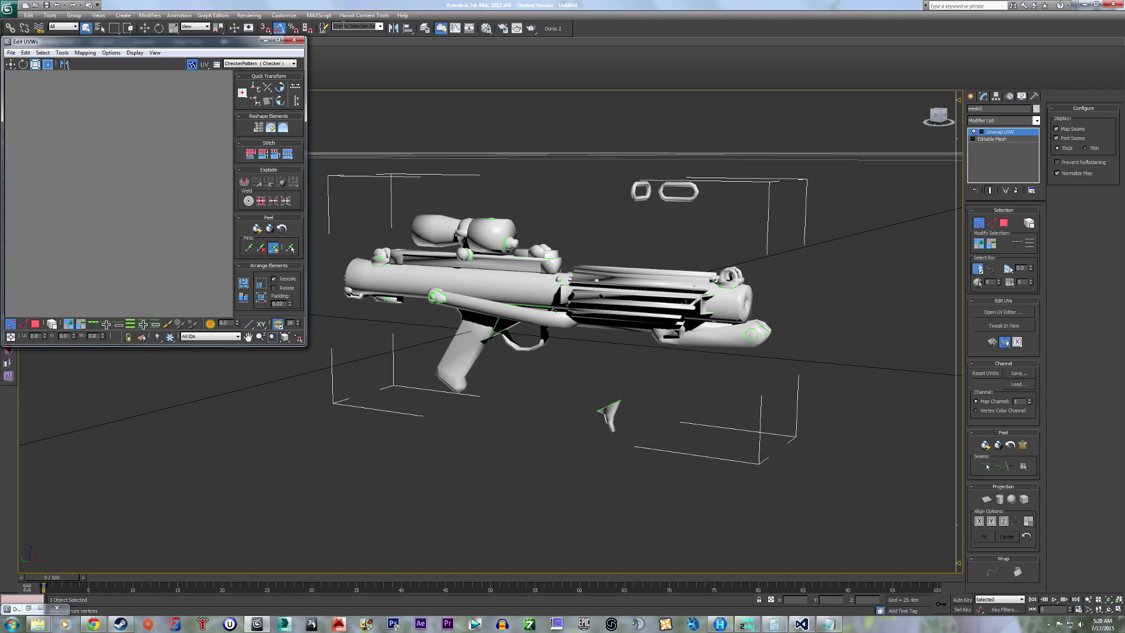
left_click(301, 40)
- Reset the scene without saving changes and minimize 3ds Max
left_click(18, 11)
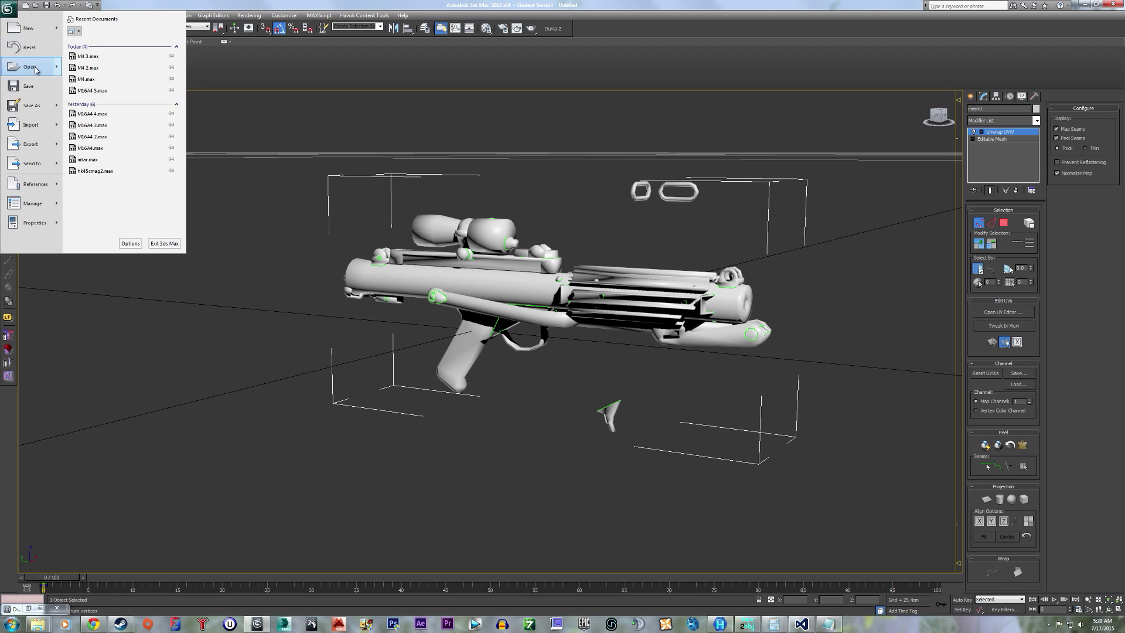
left_click(17, 28)
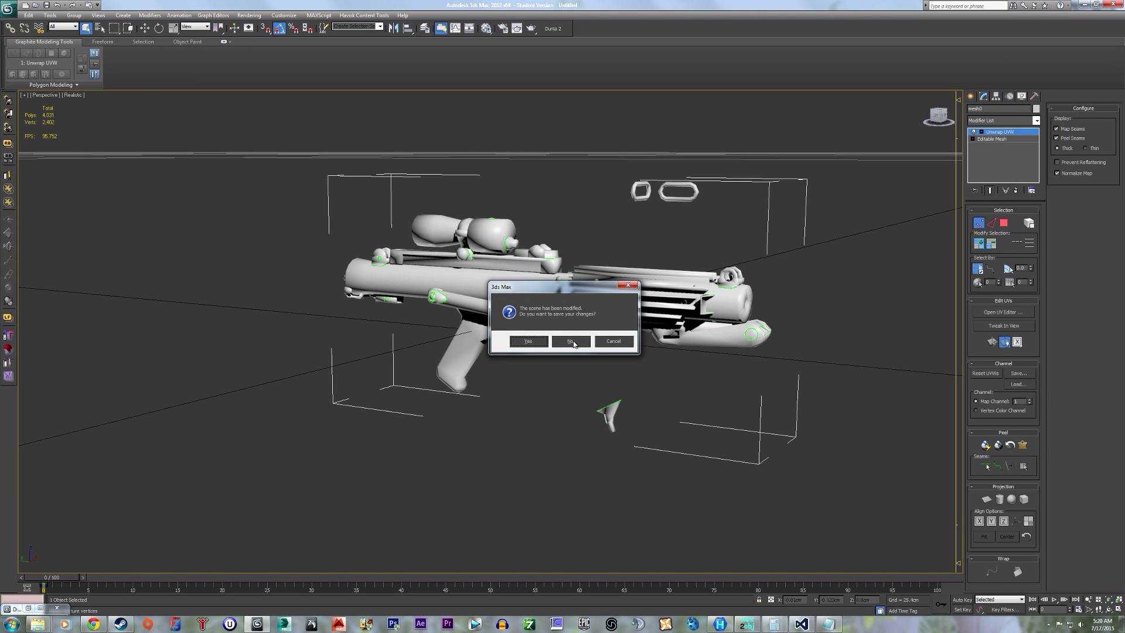
left_click(571, 342)
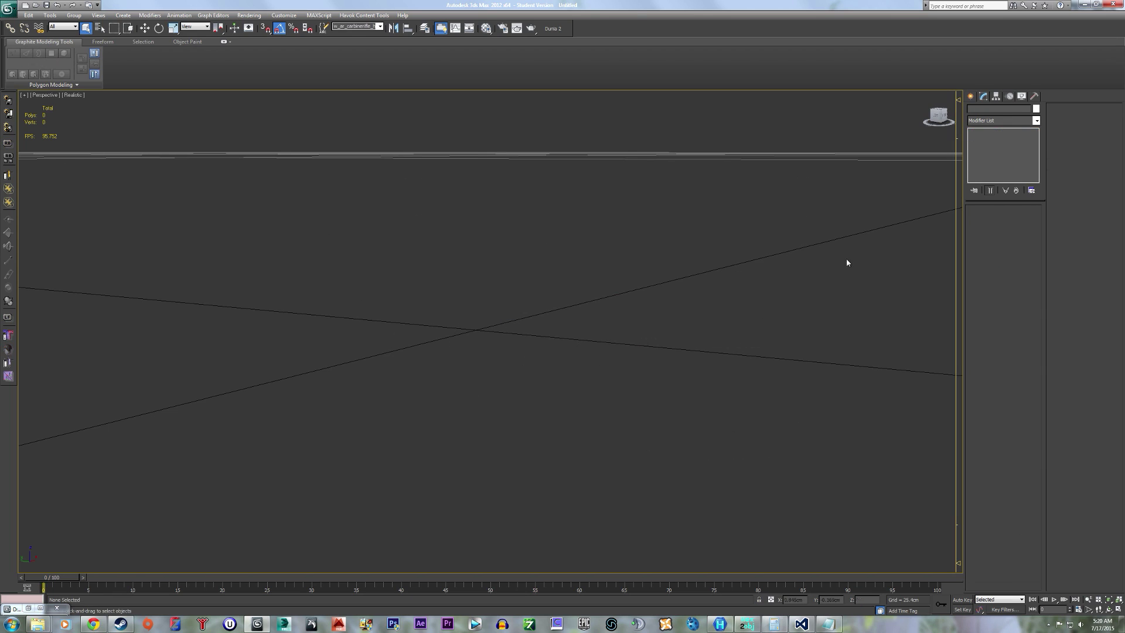
left_click(1083, 6)
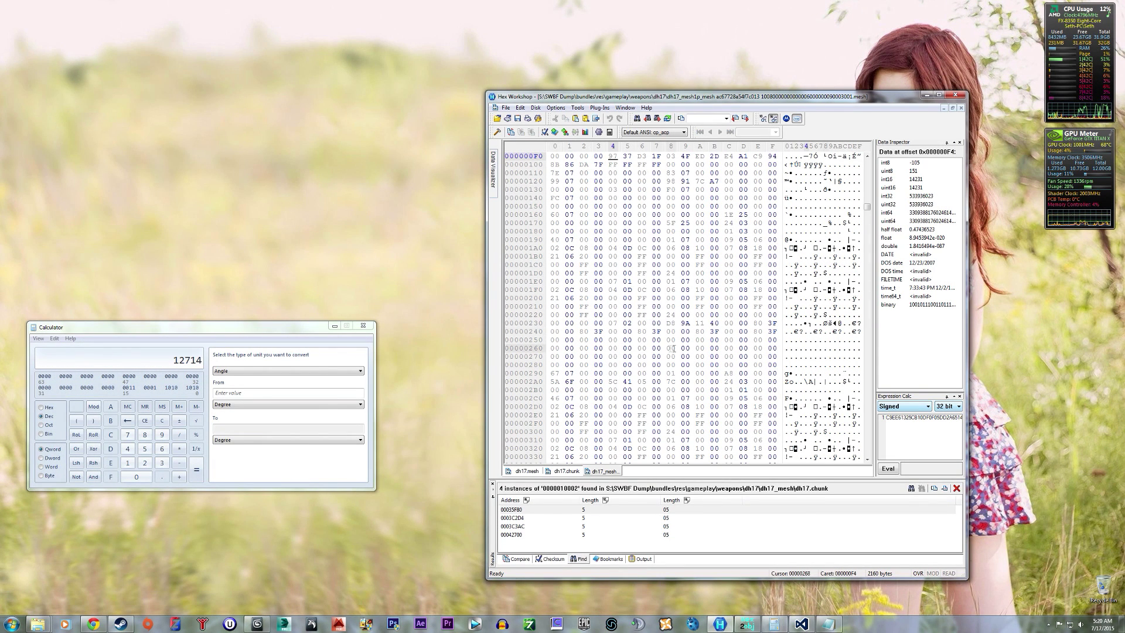
- In the Meshes Explorer window, go to S:\SWBF Dump\bundles\res\gameplay
mouse_move(42, 624)
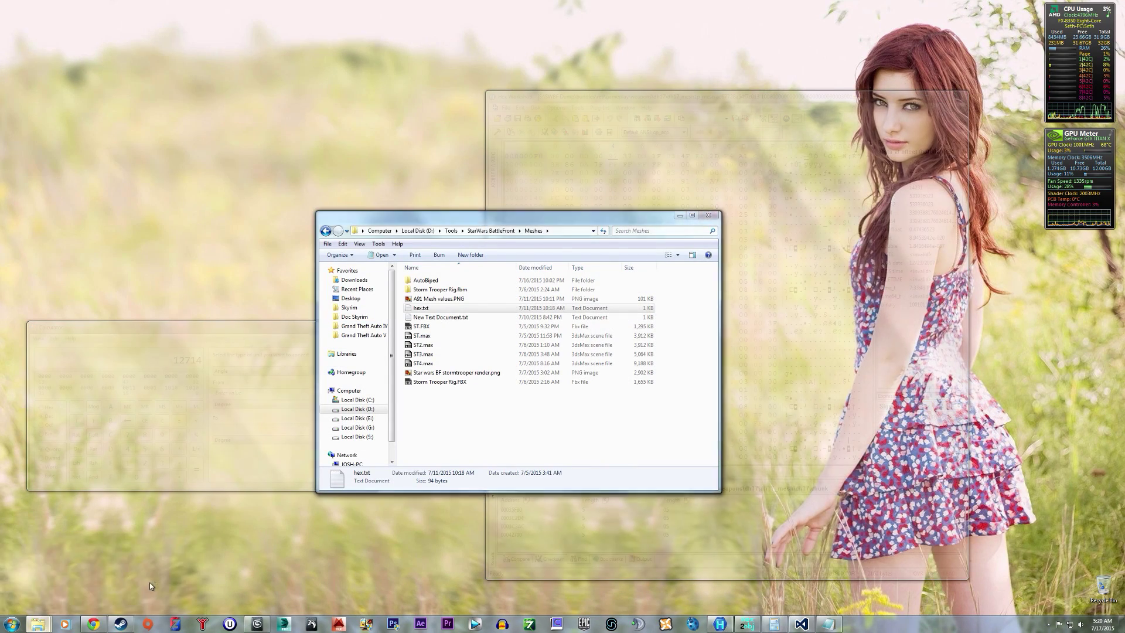
left_click(150, 583)
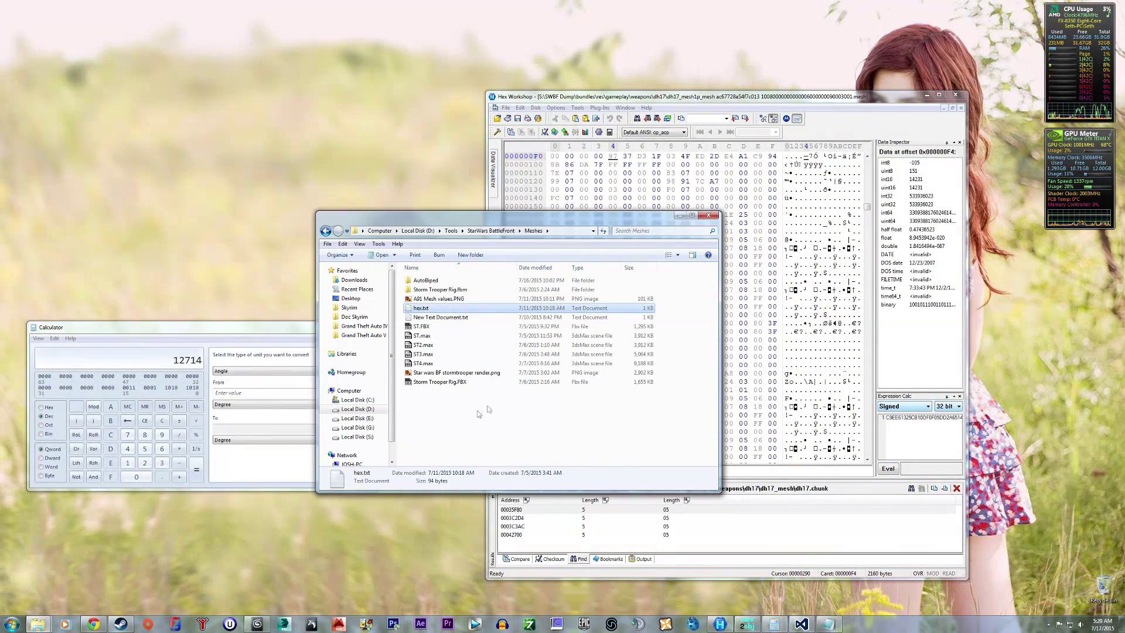
left_click(357, 436)
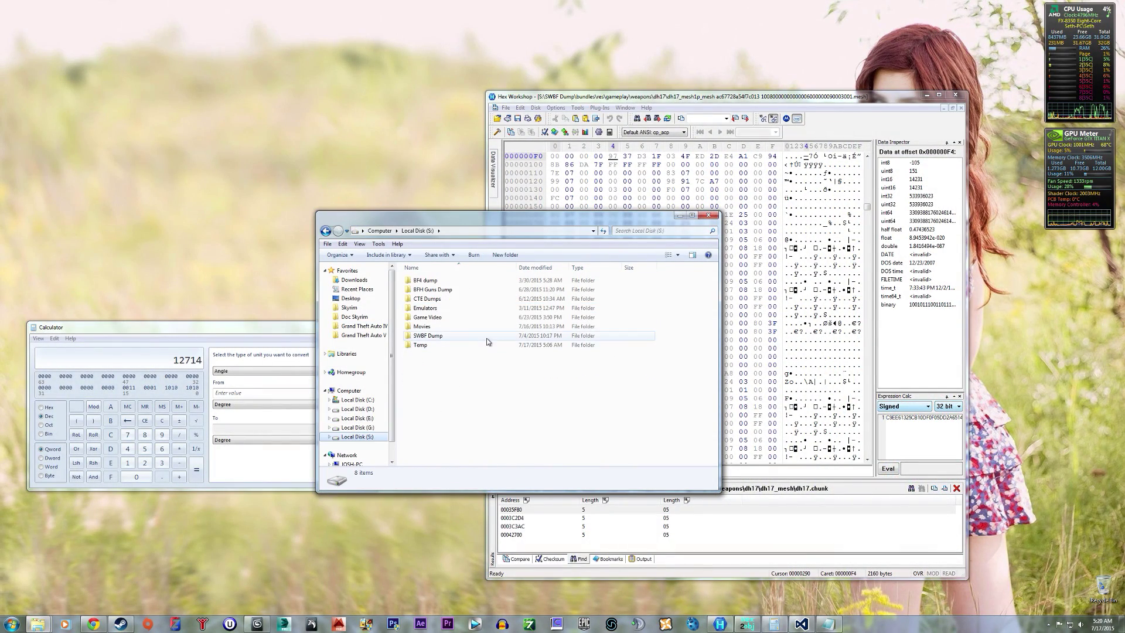
double_click(486, 340)
double_click(476, 298)
left_click(471, 309)
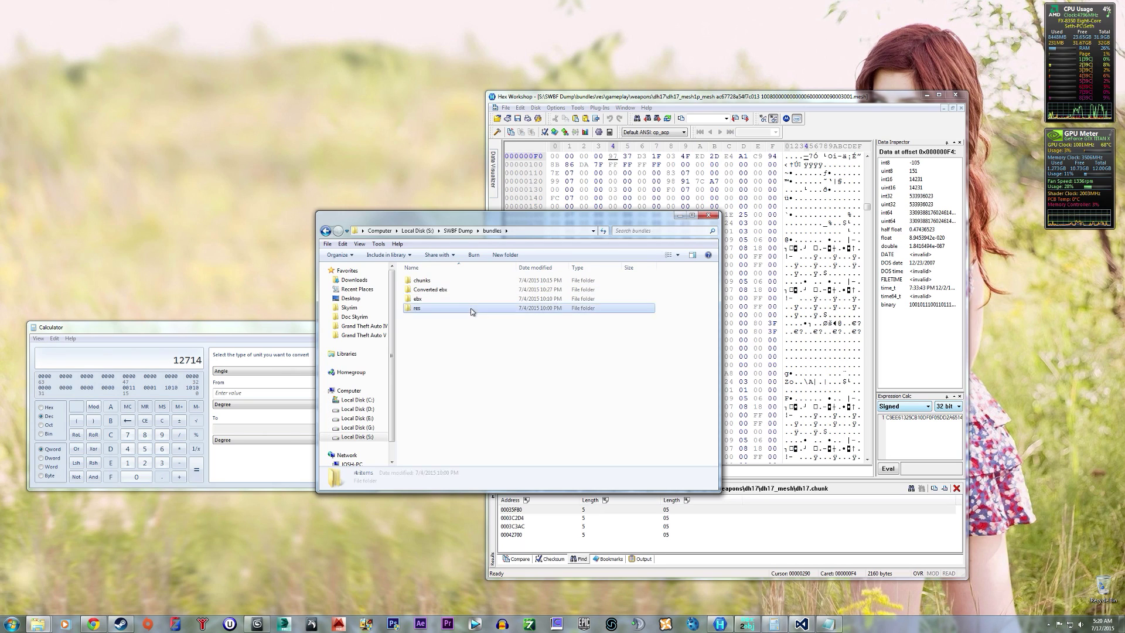
double_click(471, 309)
double_click(465, 308)
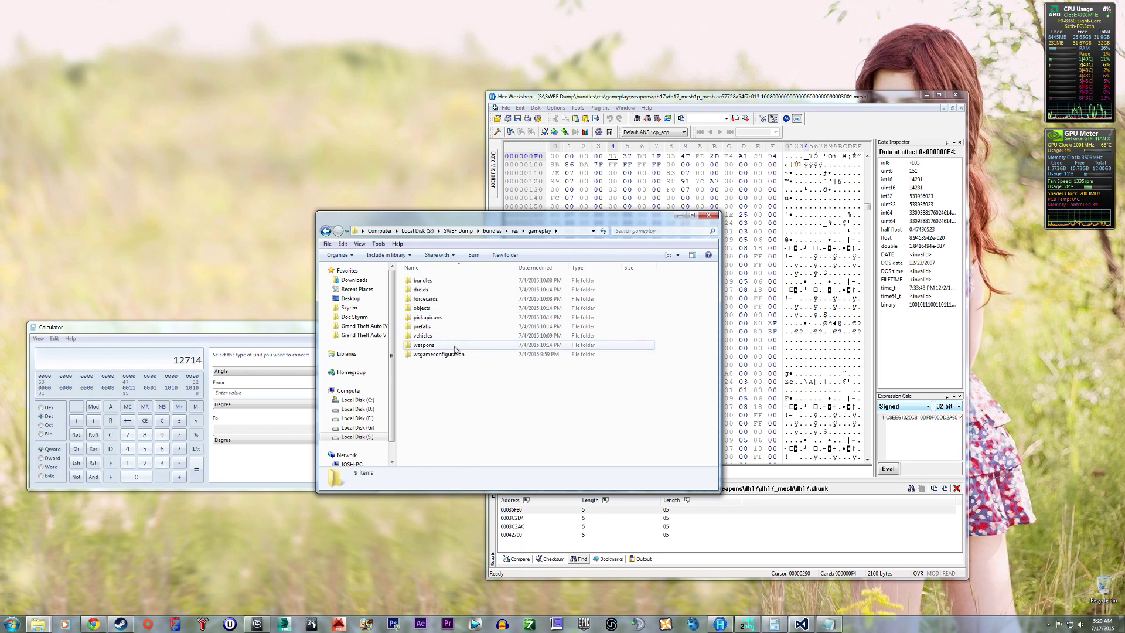
- Open weapons\e11, select its t_e11_c texture, and bring up Hex Workshop's Open dialog
double_click(455, 349)
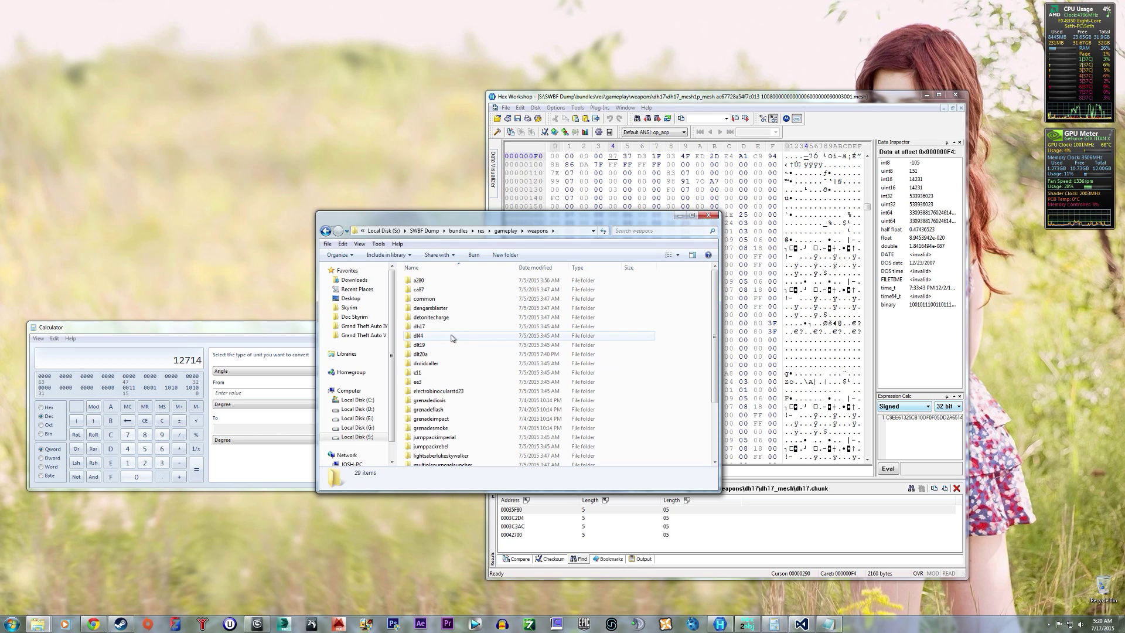
left_click(450, 374)
double_click(449, 373)
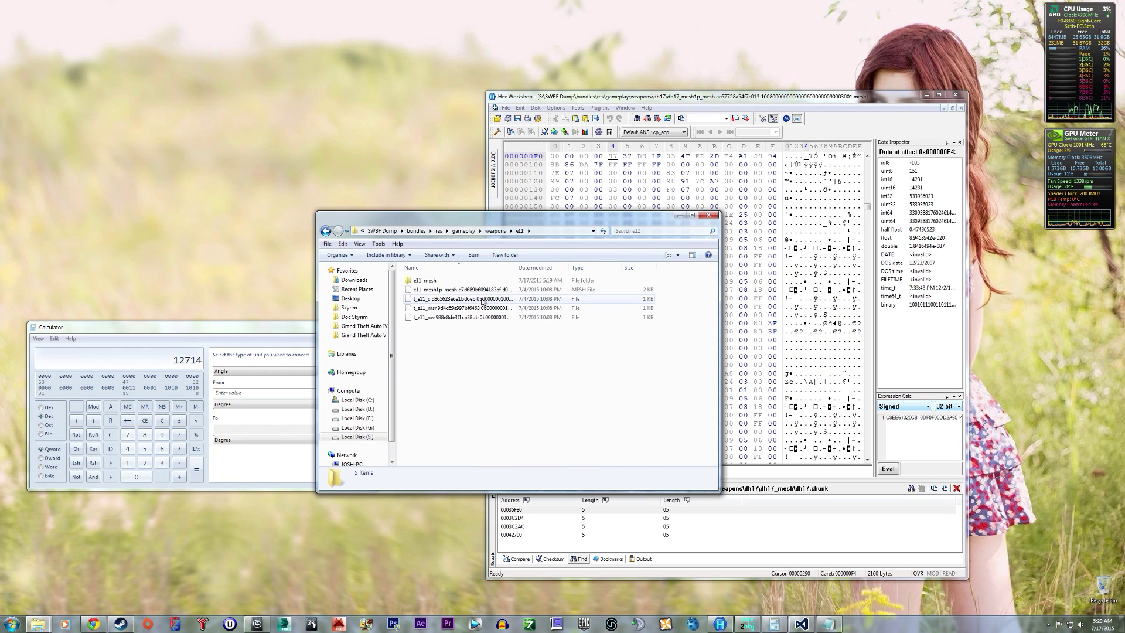
left_click(610, 301)
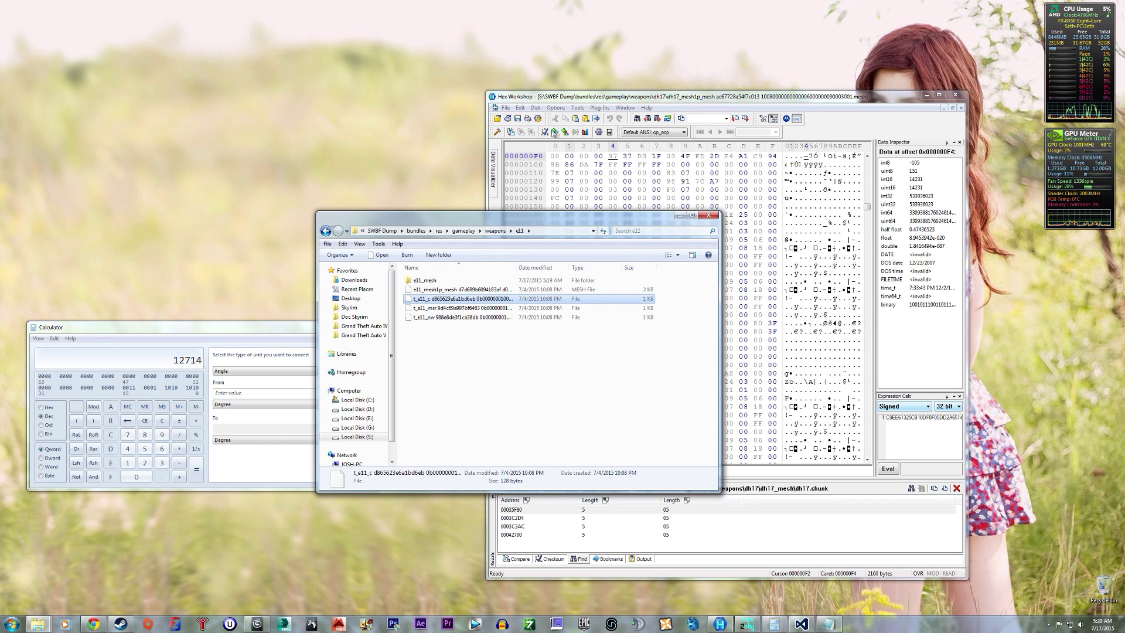
left_click(505, 108)
left_click(518, 127)
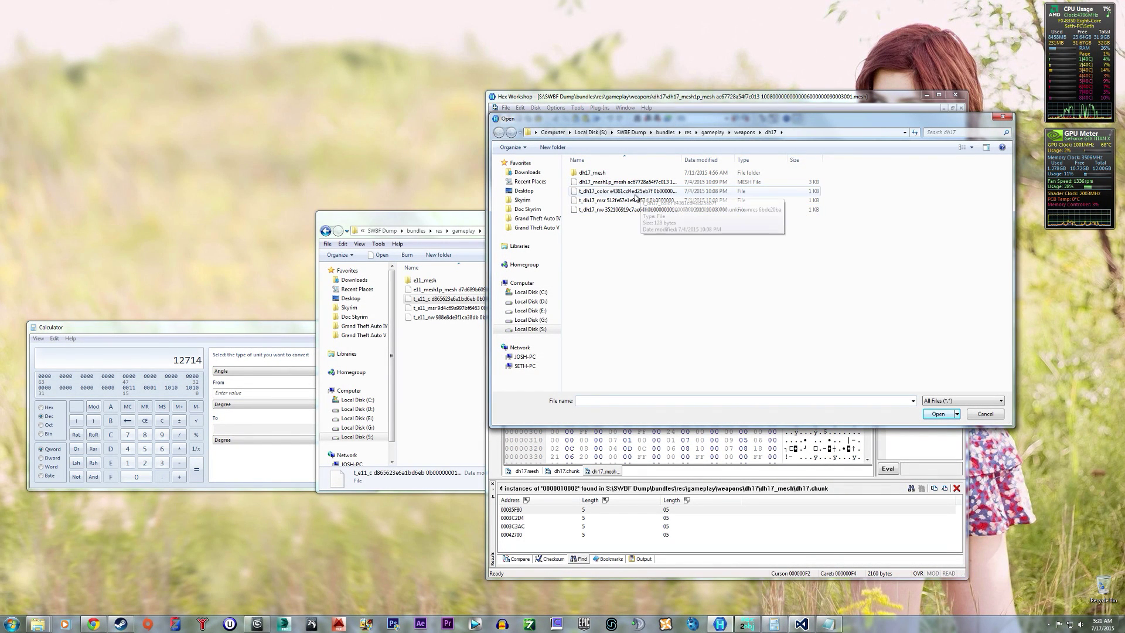
- Open the dh17 colour texture file in a new Hex Workshop tab
left_click(642, 191)
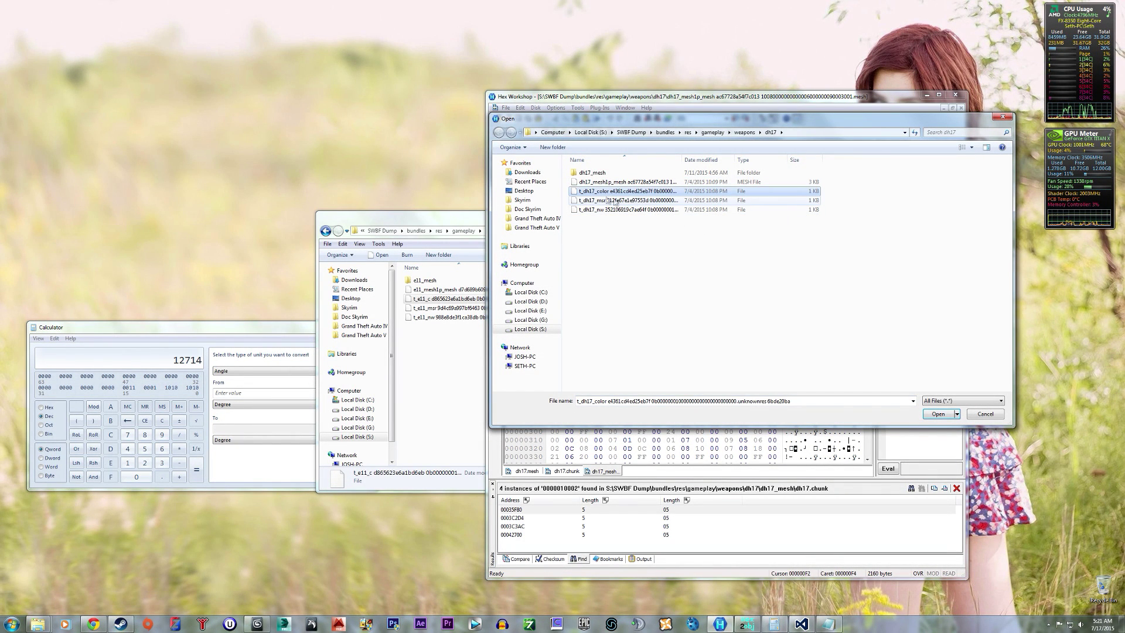
left_click(938, 414)
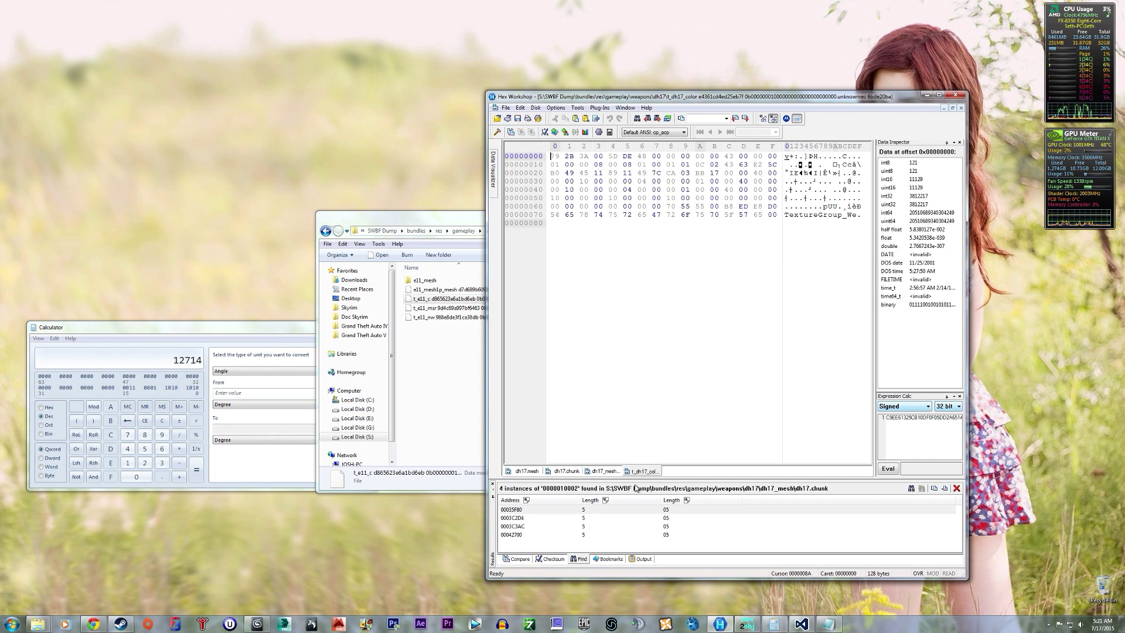
left_click(508, 108)
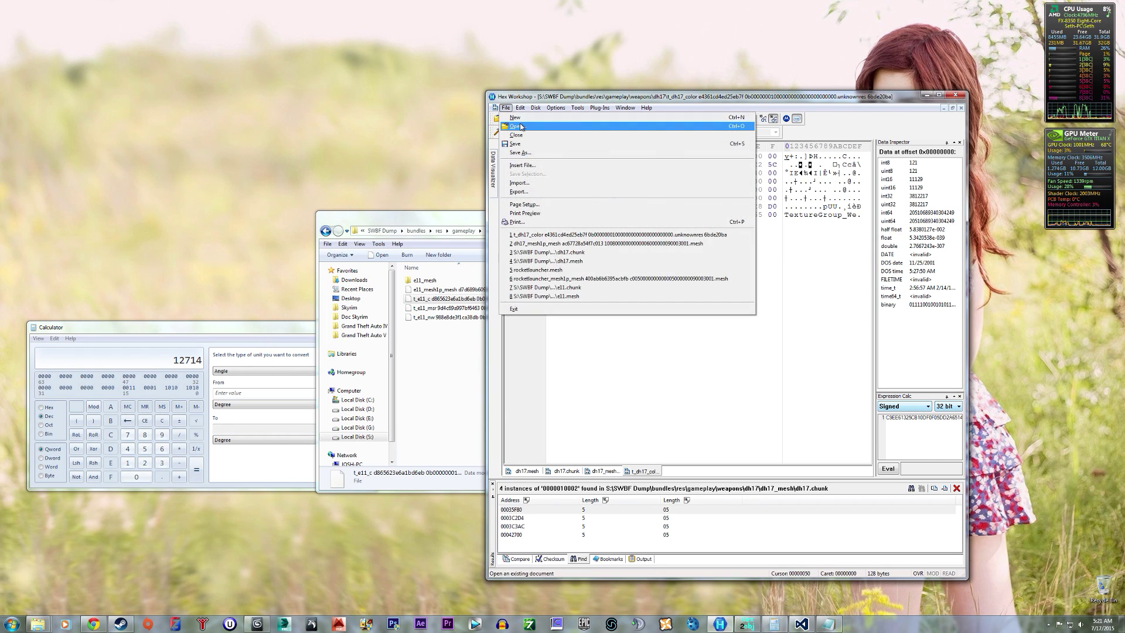
left_click(522, 126)
- Open the a91_d texture from the BF4 dump's bundles\res\gameplay\weapons\a91 folder on S:
left_click(530, 330)
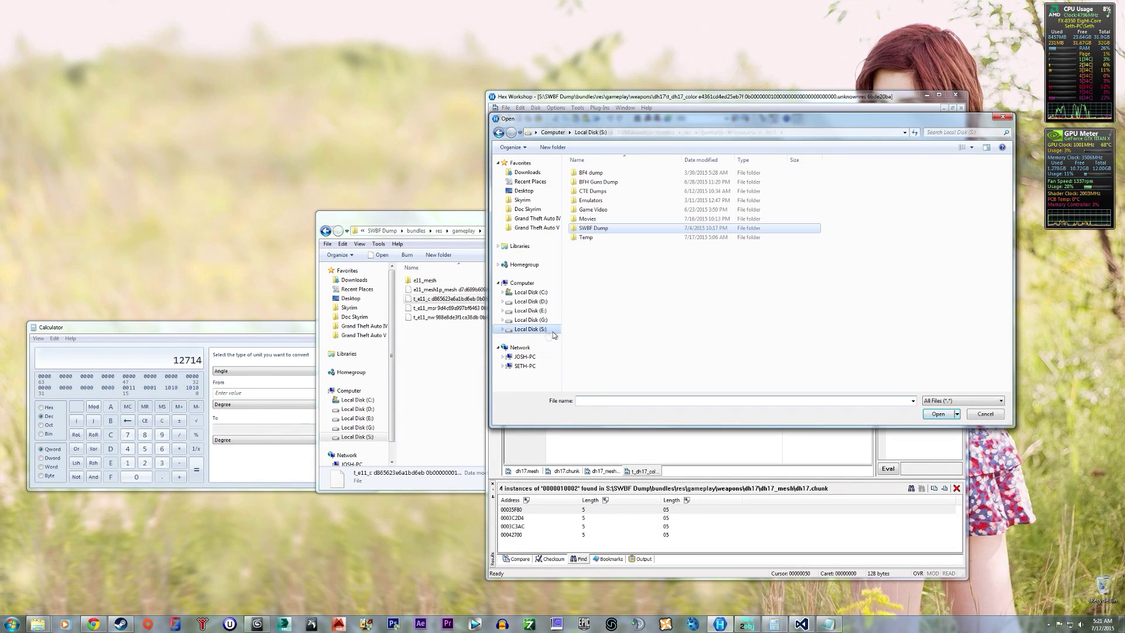
double_click(592, 228)
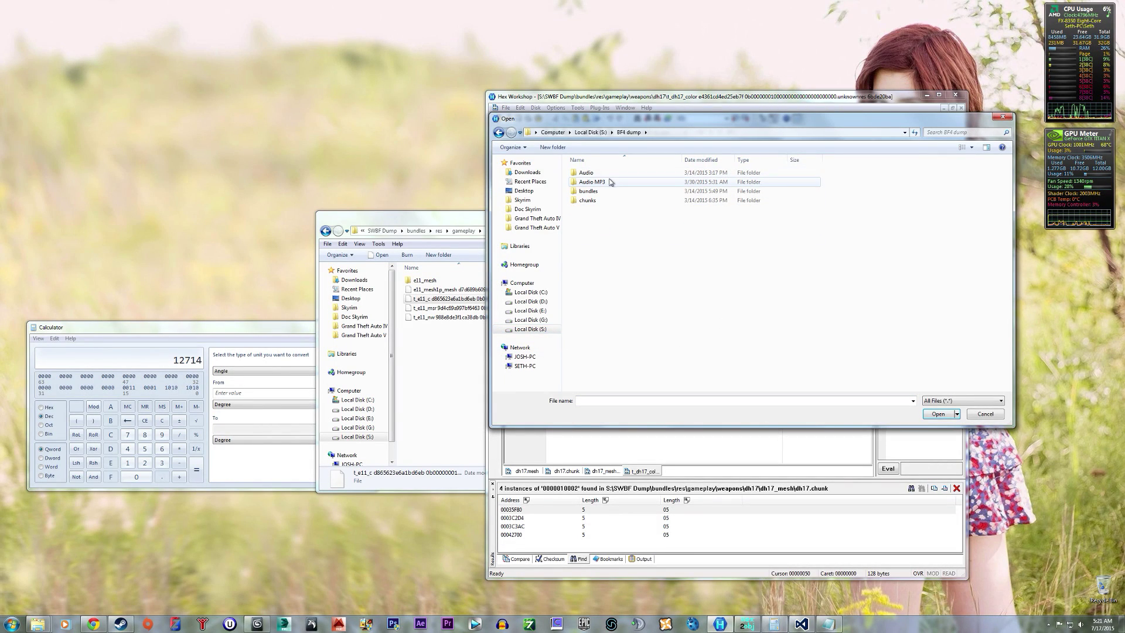
double_click(610, 192)
double_click(610, 200)
double_click(614, 255)
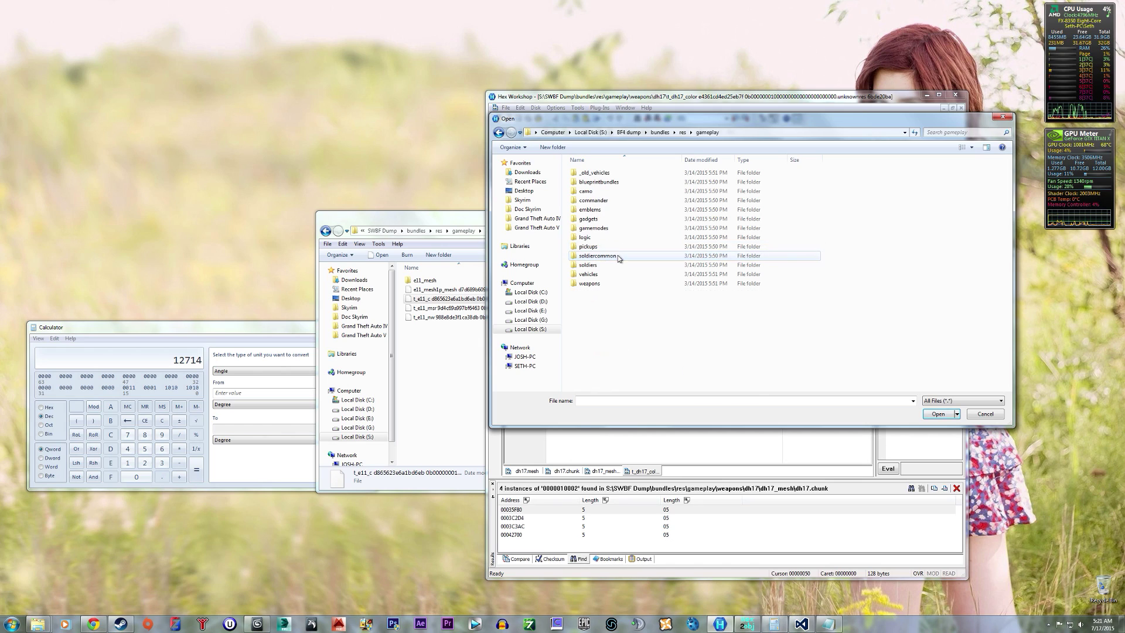
double_click(616, 283)
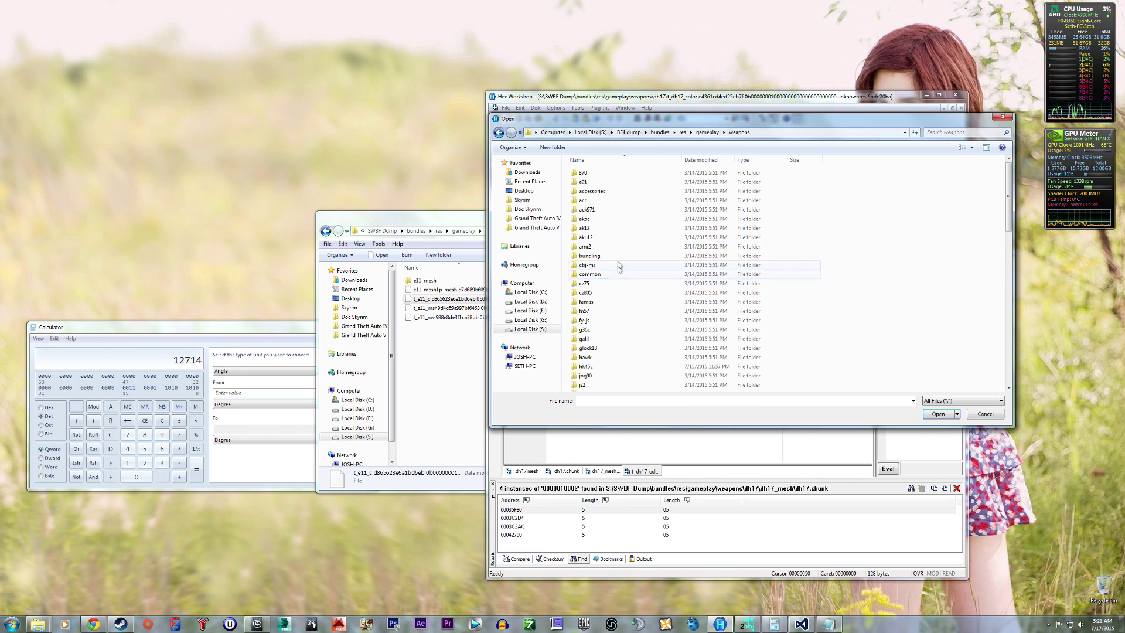
double_click(620, 182)
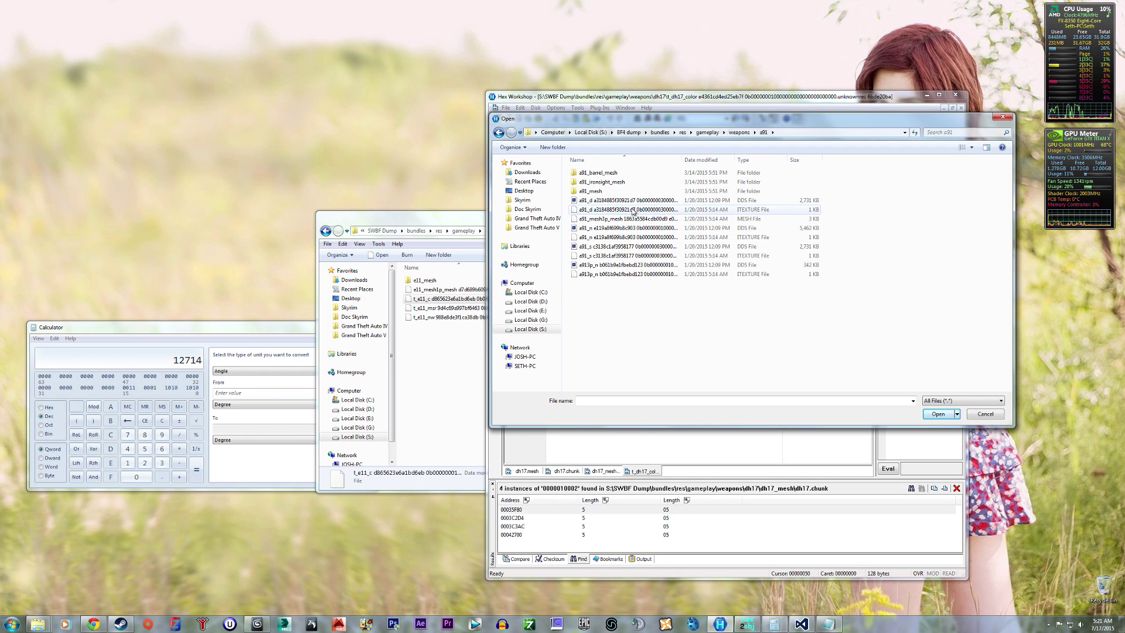
left_click(633, 211)
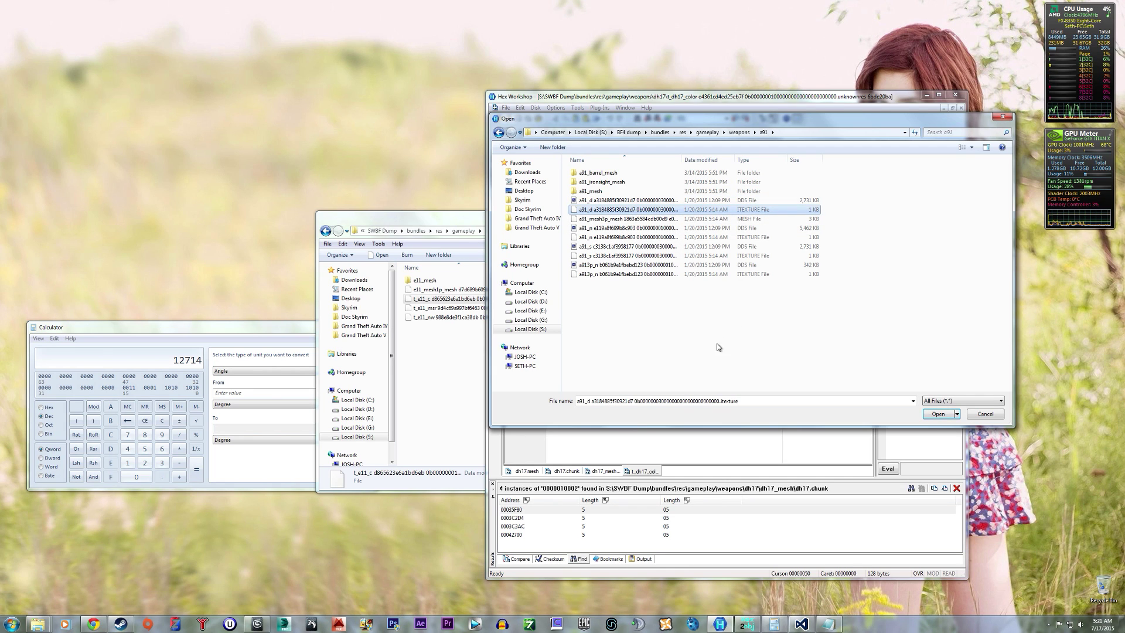
left_click(938, 414)
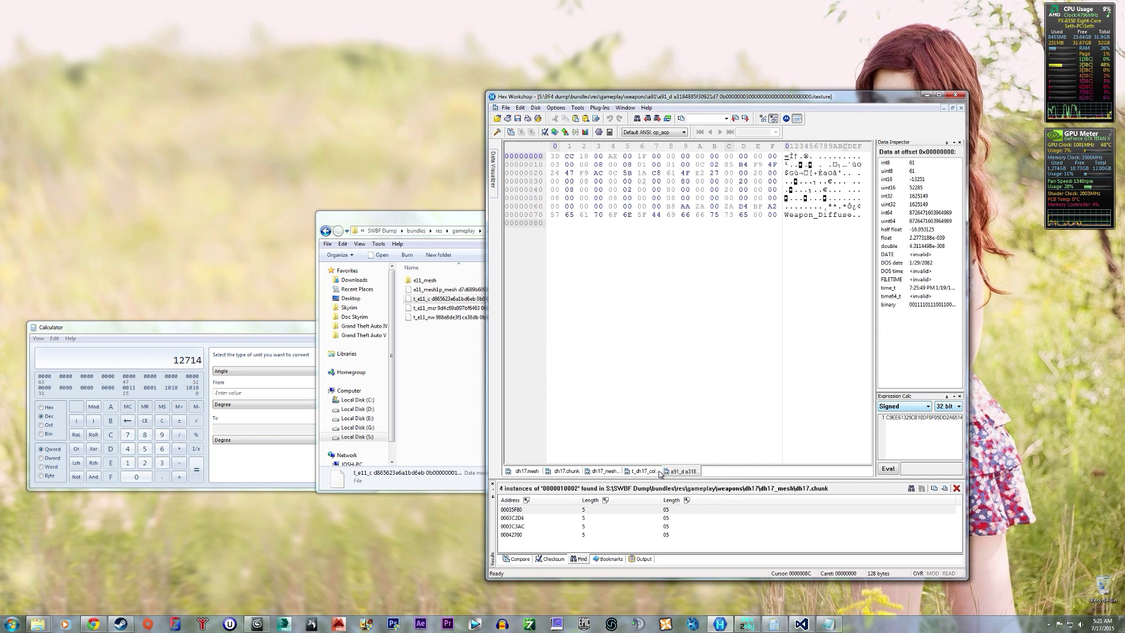
- Compare the SWBF t_dh17_color texture header with the BF4 a91_d header by alternating between them
left_click(652, 473)
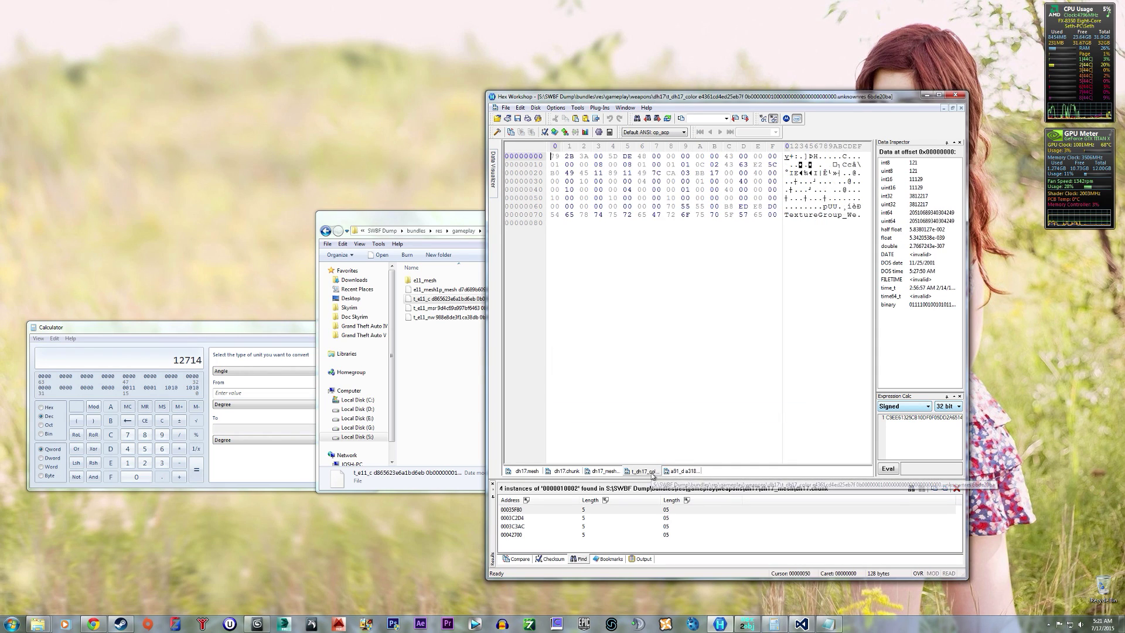
left_click(685, 472)
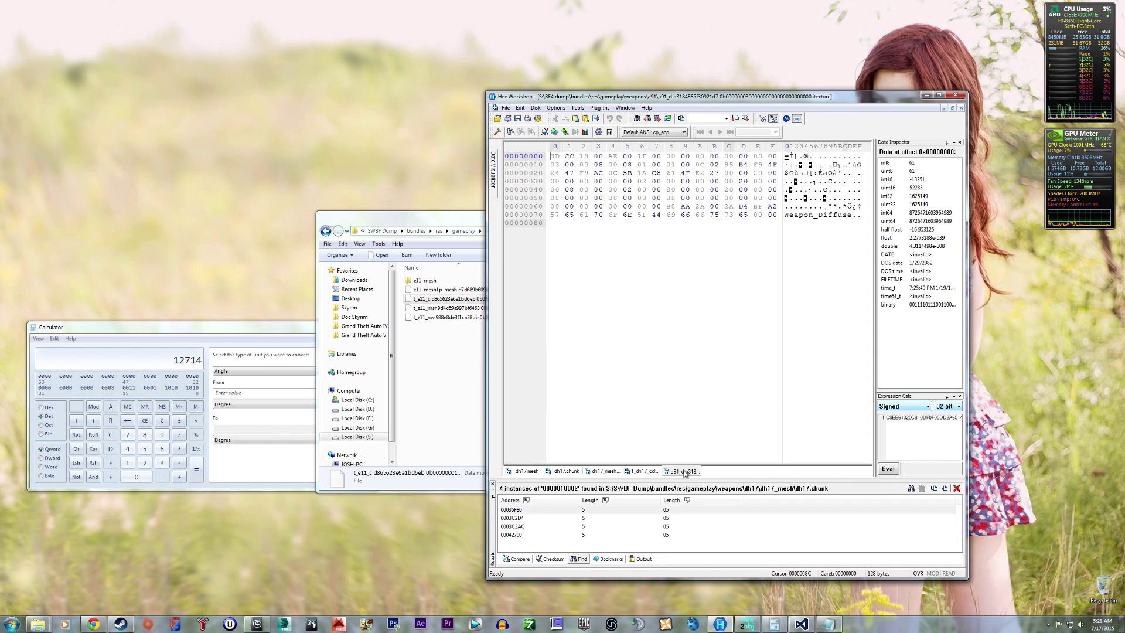
left_click(643, 472)
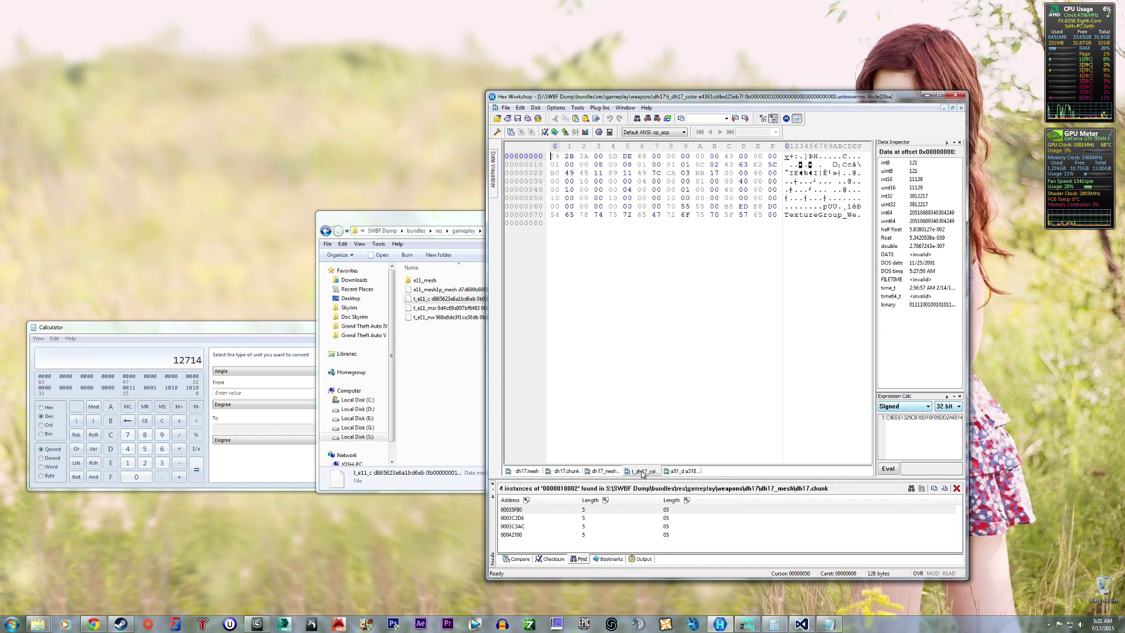
left_click(687, 473)
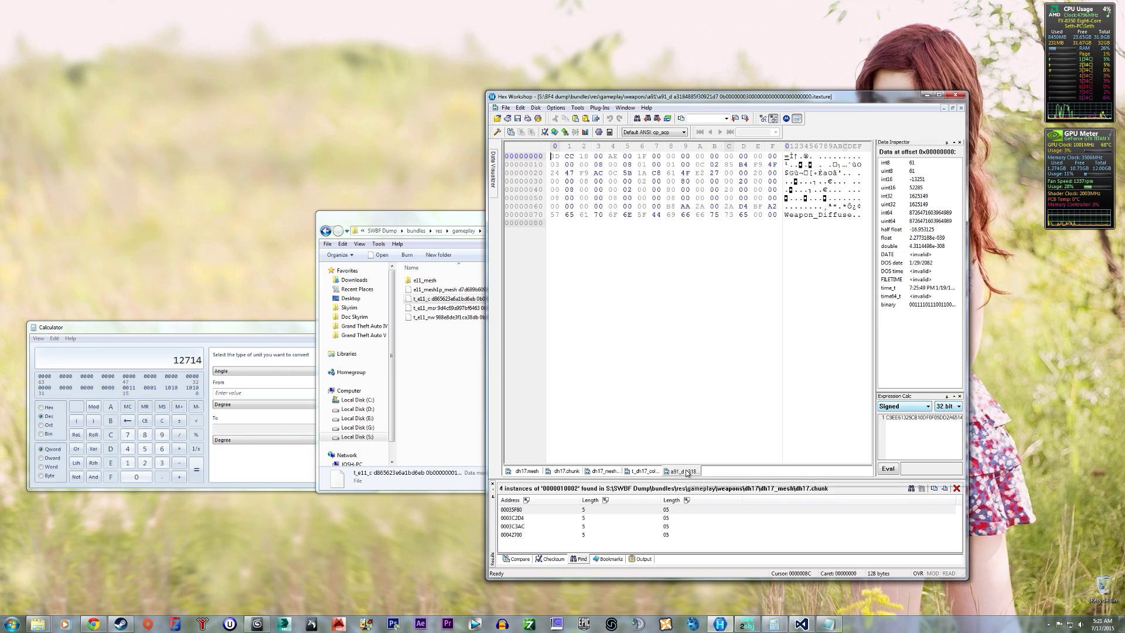
left_click(643, 473)
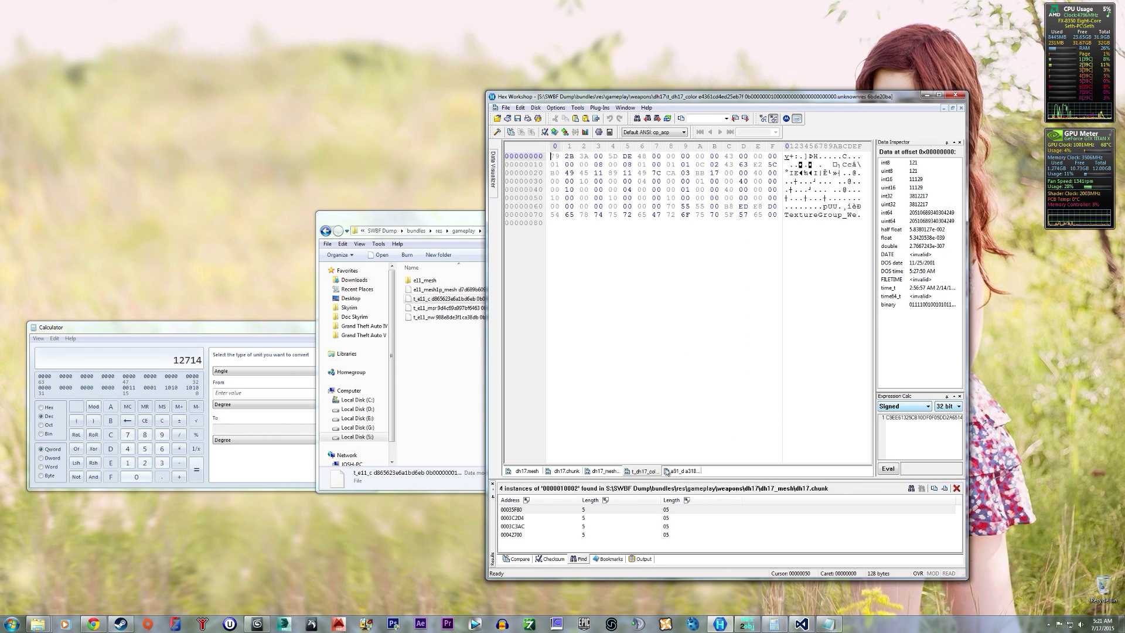
left_click(676, 472)
- Keep comparing the two headers, ending on t_dh17_color, then close the Calculator
left_click(646, 471)
left_click(678, 472)
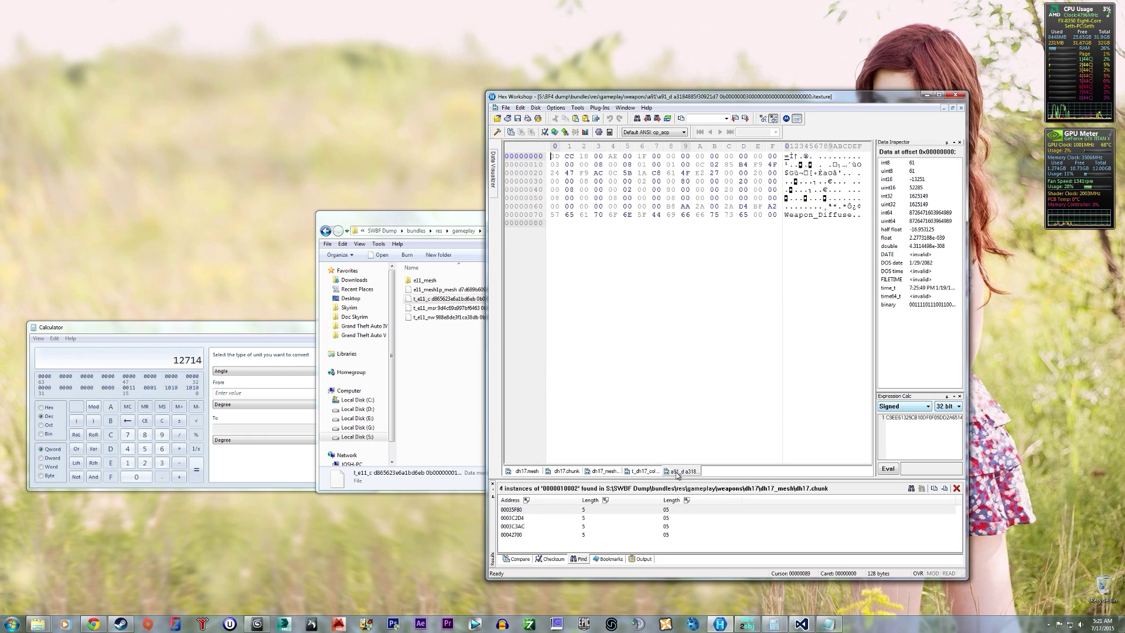
left_click(646, 472)
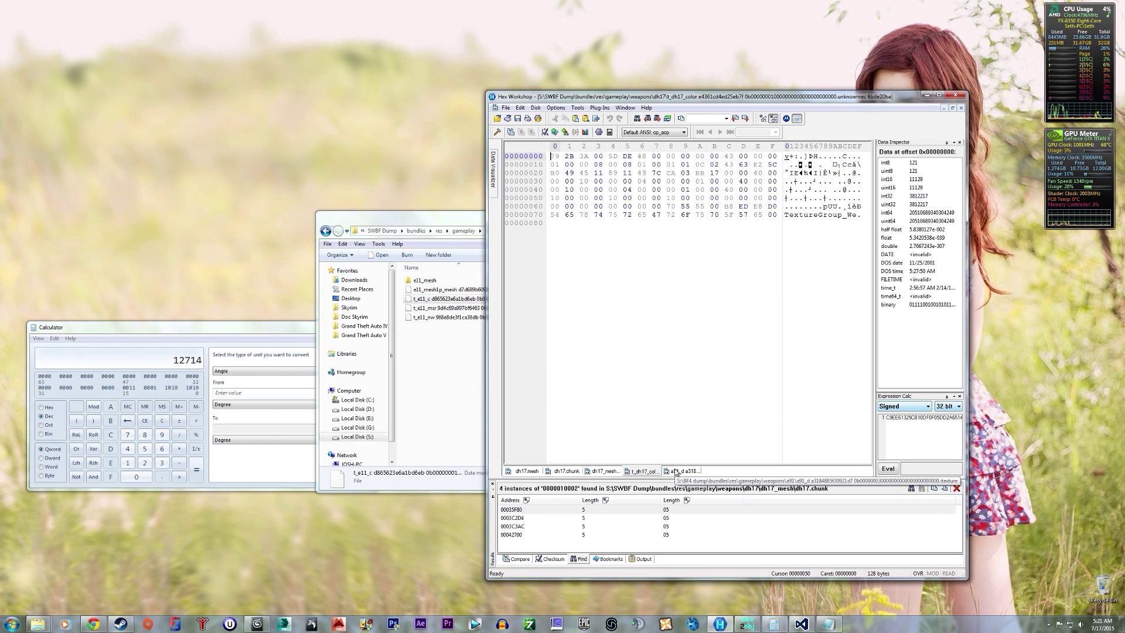
left_click(675, 472)
left_click(650, 472)
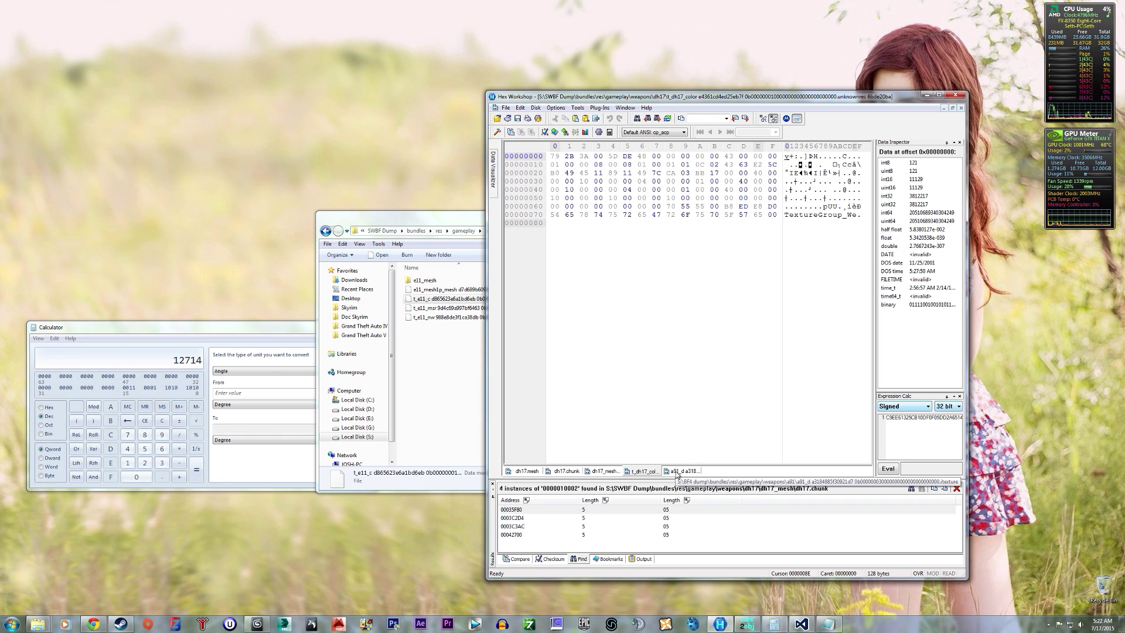
left_click(264, 328)
left_click(363, 326)
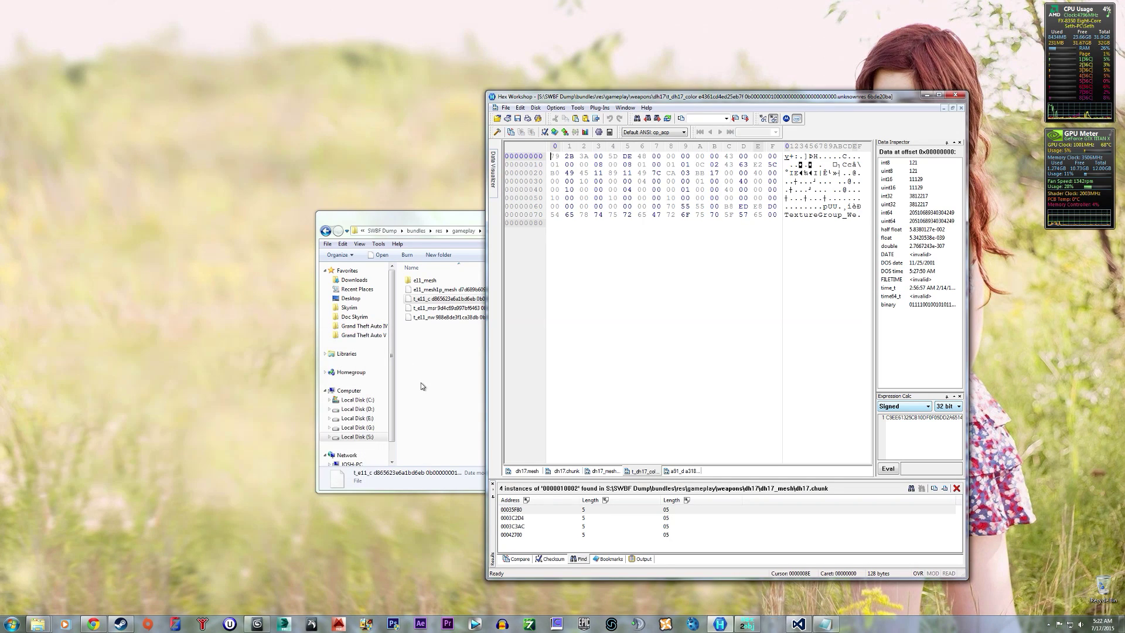
- Open the Batch_Itexture_Converter_BF4 solution from D:\Tools in Visual Studio Express 2013
mouse_move(36, 625)
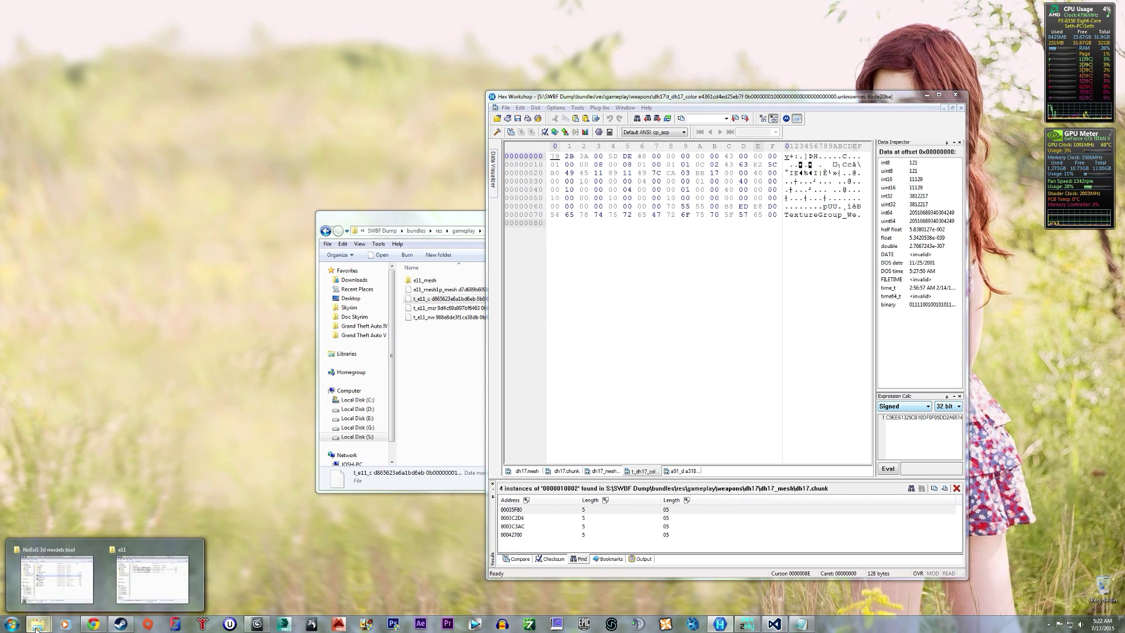
left_click(153, 575)
left_click(347, 398)
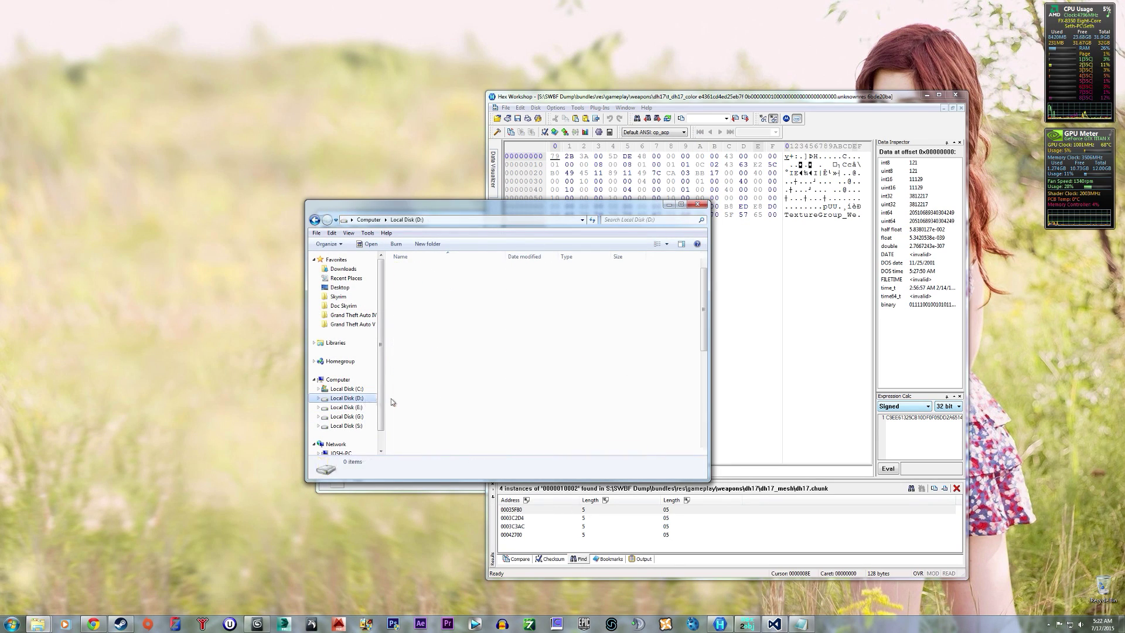
left_click(463, 394)
scroll(469, 403, "down", 4)
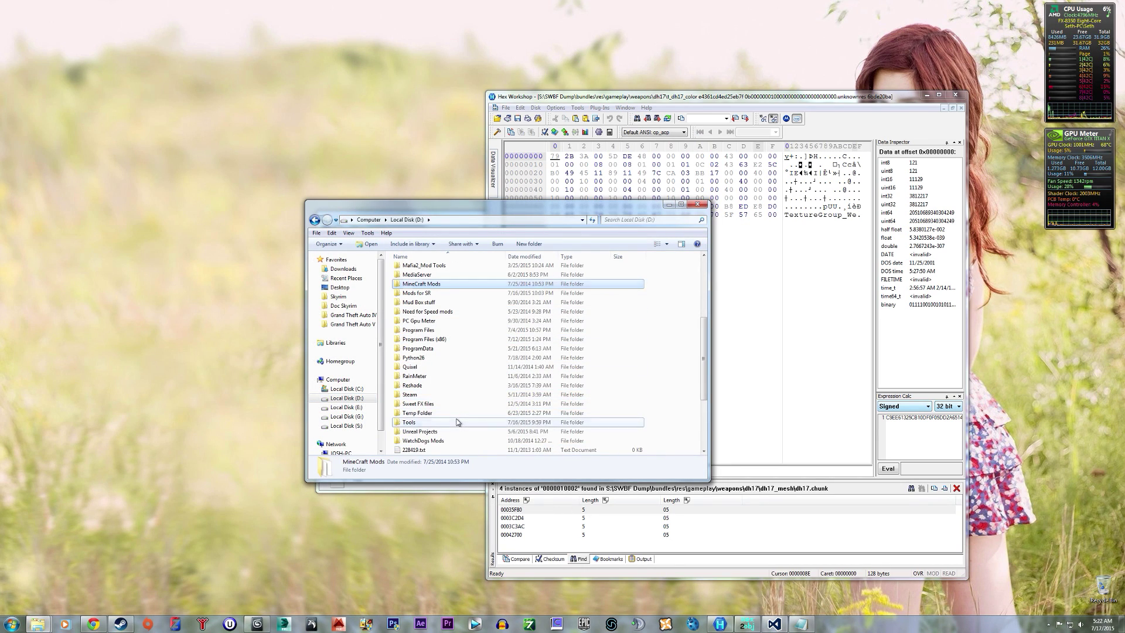
double_click(460, 422)
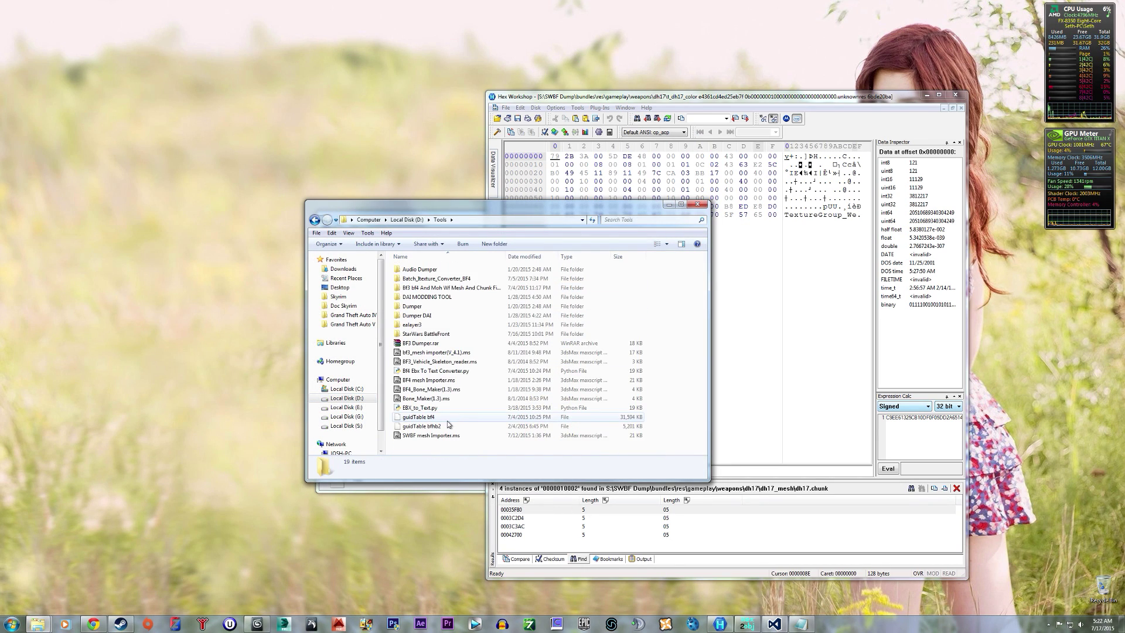
double_click(484, 280)
left_click(460, 280)
double_click(460, 279)
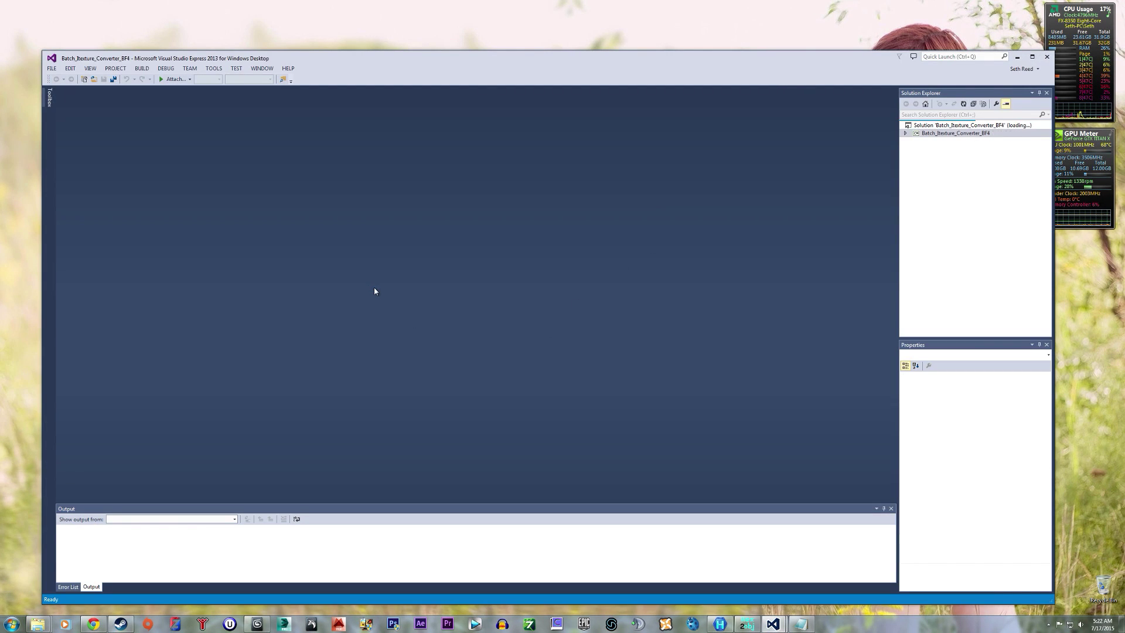
- Open ITexture.cs and read through its header-parsing and DDS-writing code
double_click(947, 196)
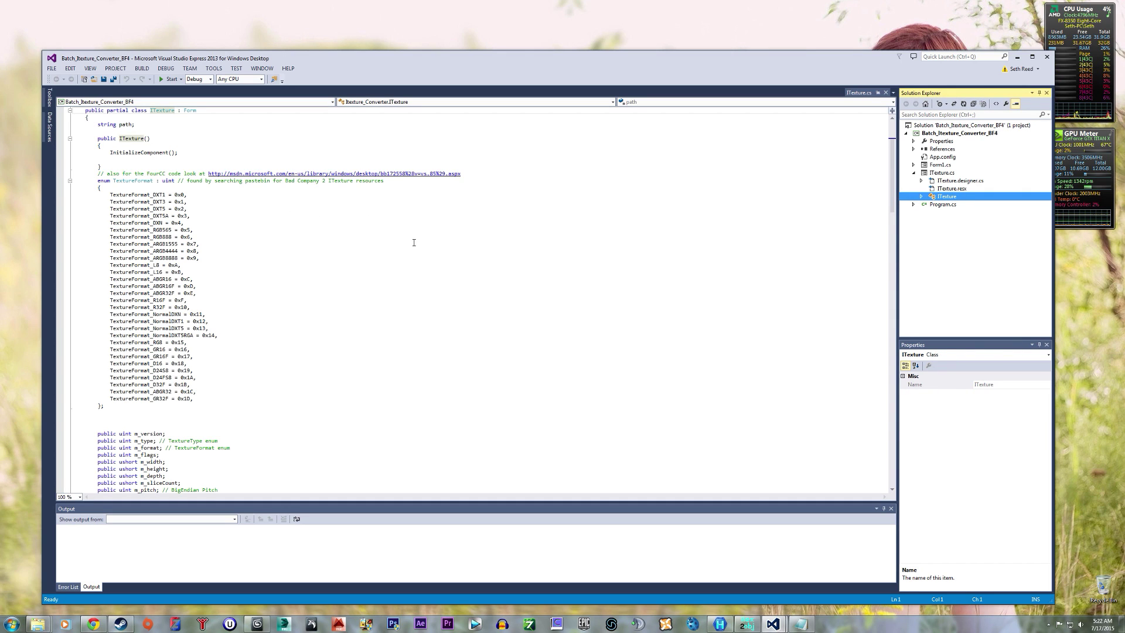
scroll(266, 244, "down", 1)
scroll(268, 243, "up", 5)
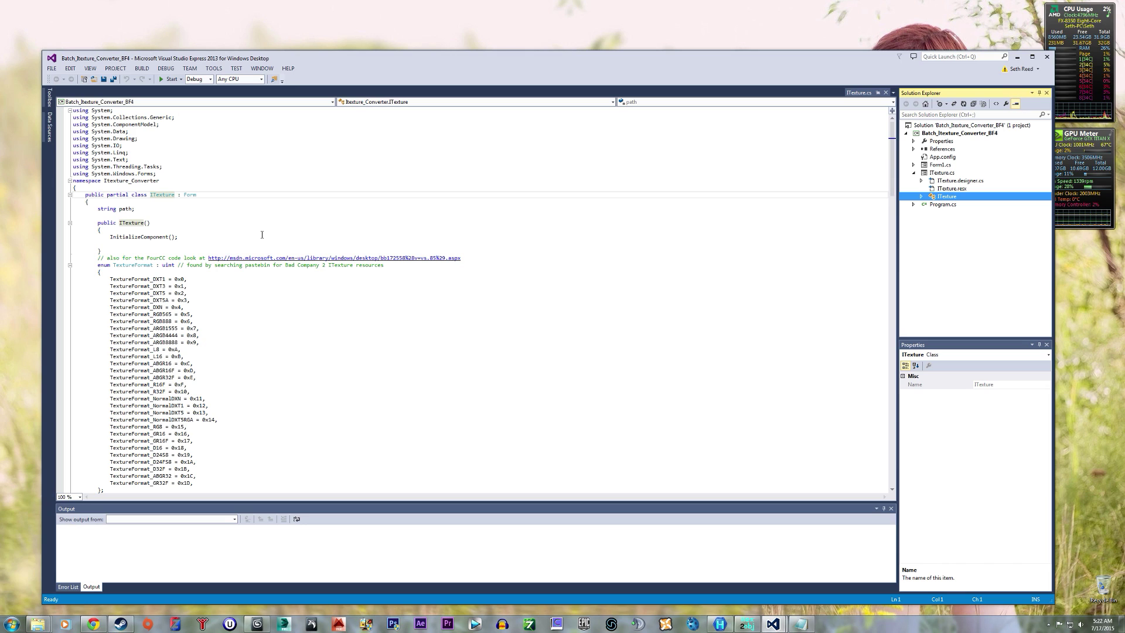
scroll(262, 236, "down", 9)
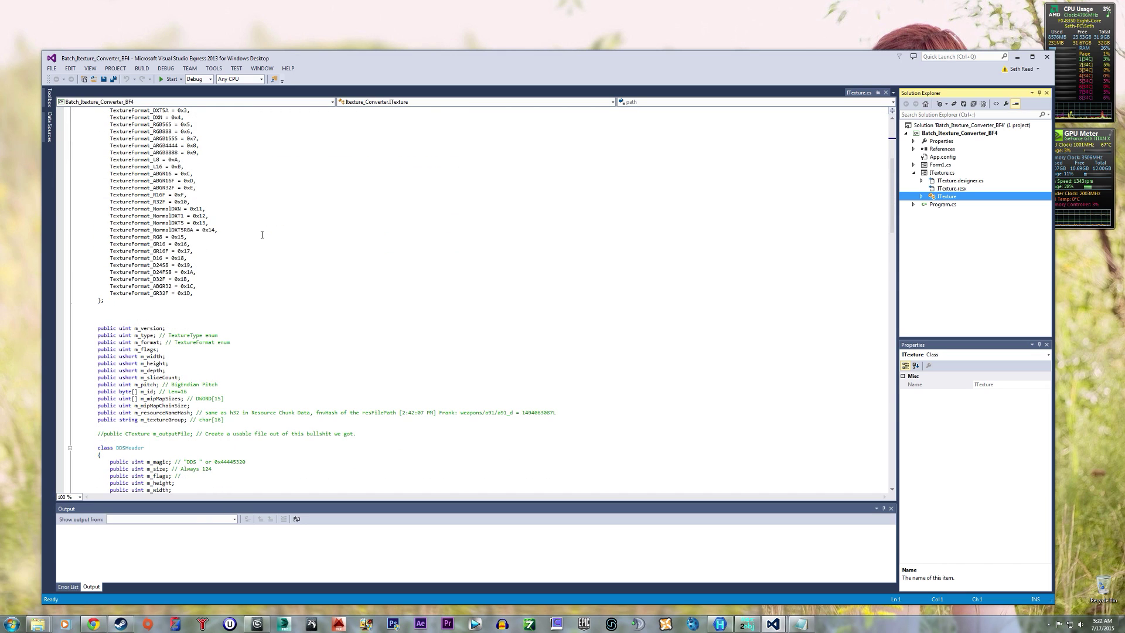
scroll(262, 235, "down", 5)
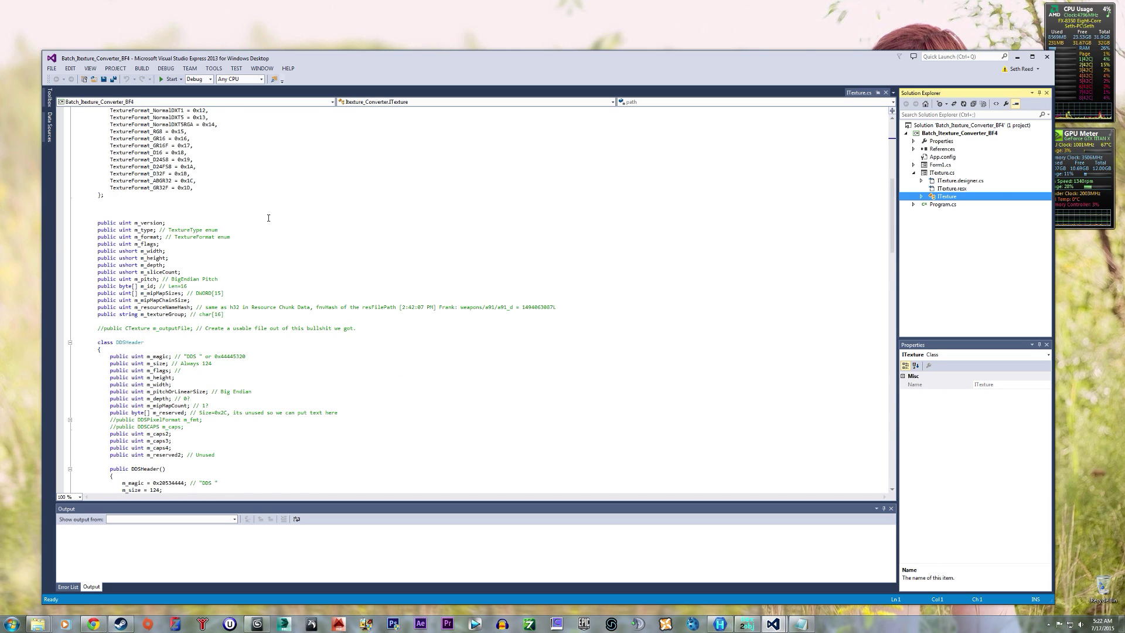
scroll(267, 220, "down", 3)
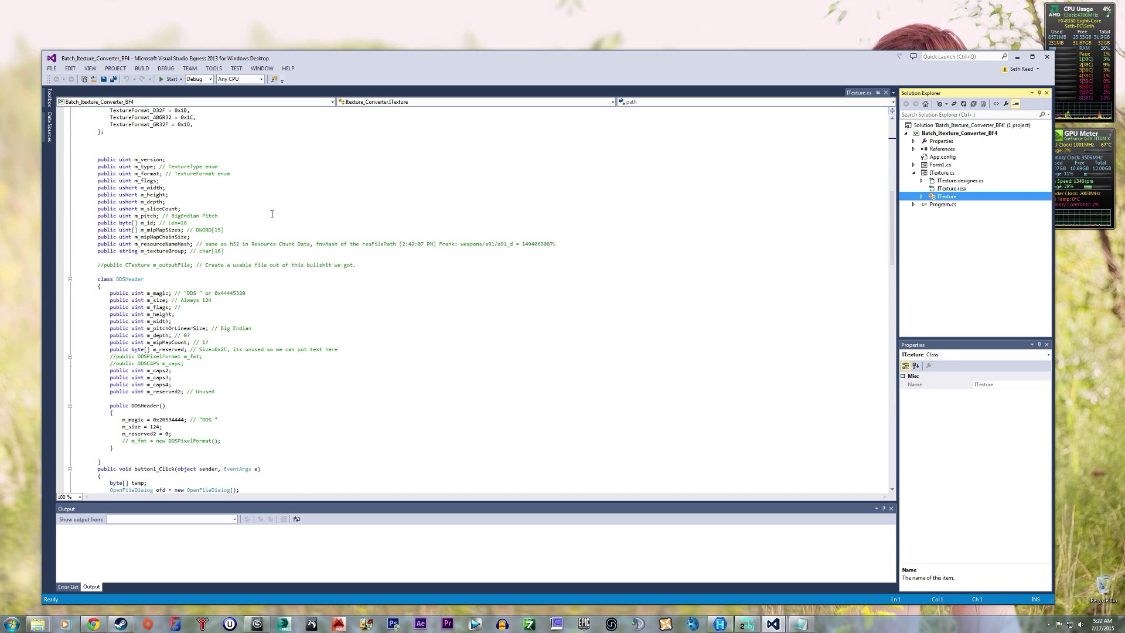
scroll(272, 214, "down", 2)
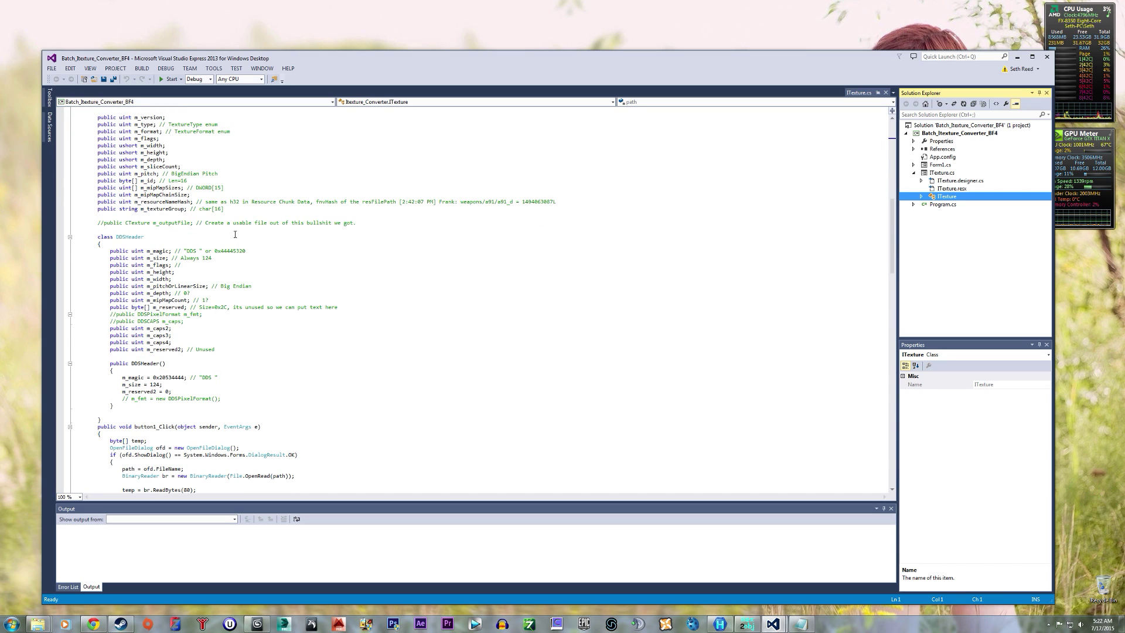
scroll(409, 233, "down", 5)
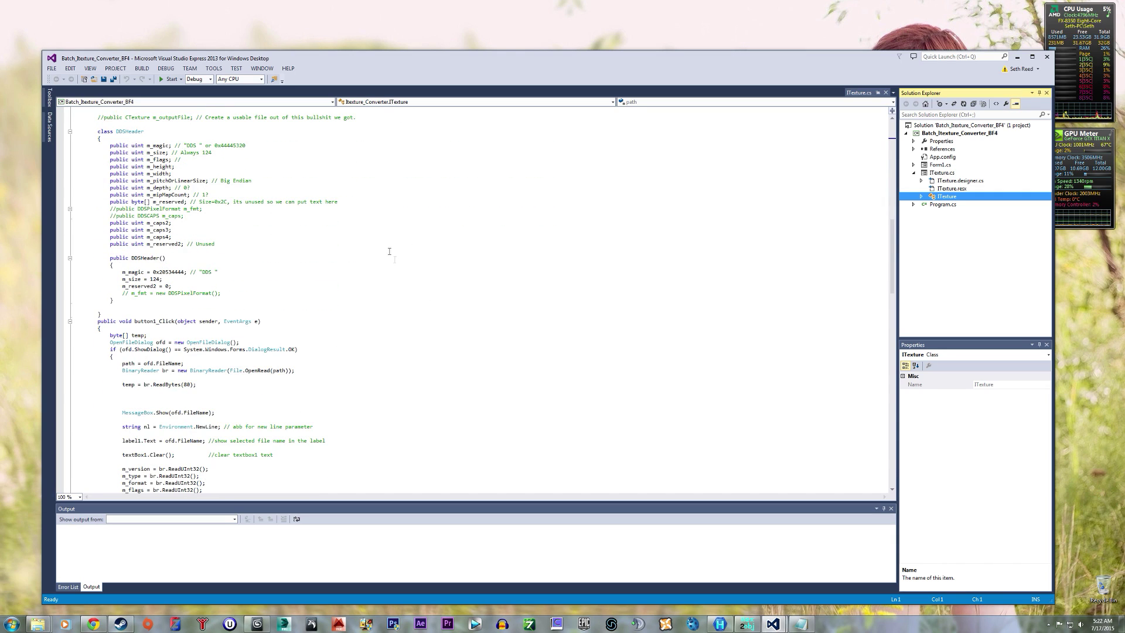
scroll(389, 252, "down", 3)
scroll(405, 286, "down", 5)
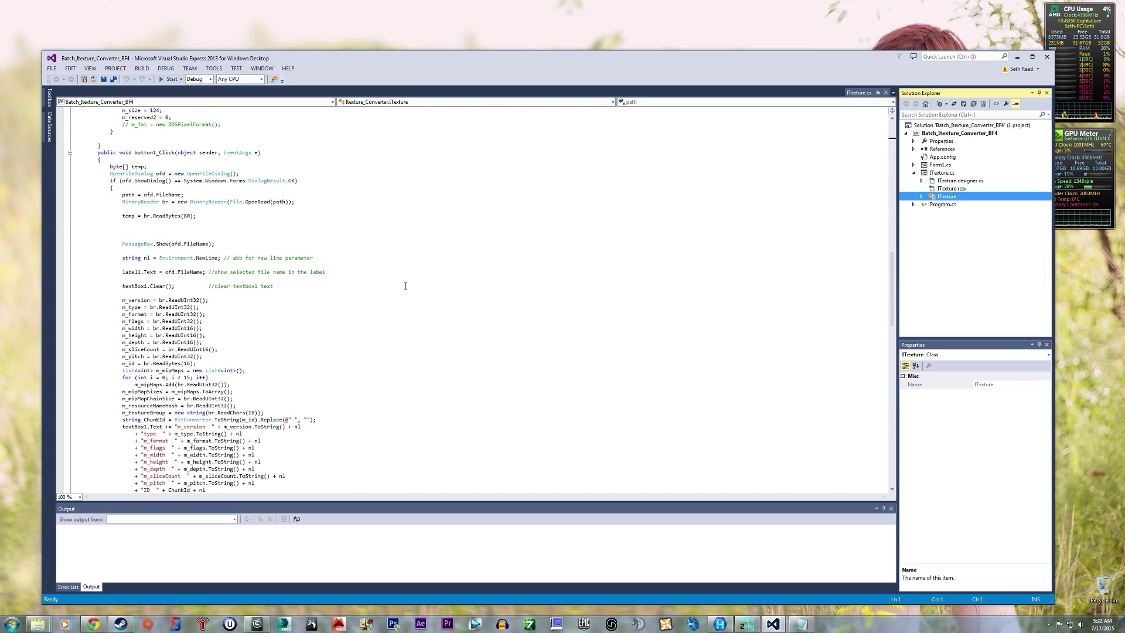
scroll(405, 286, "down", 3)
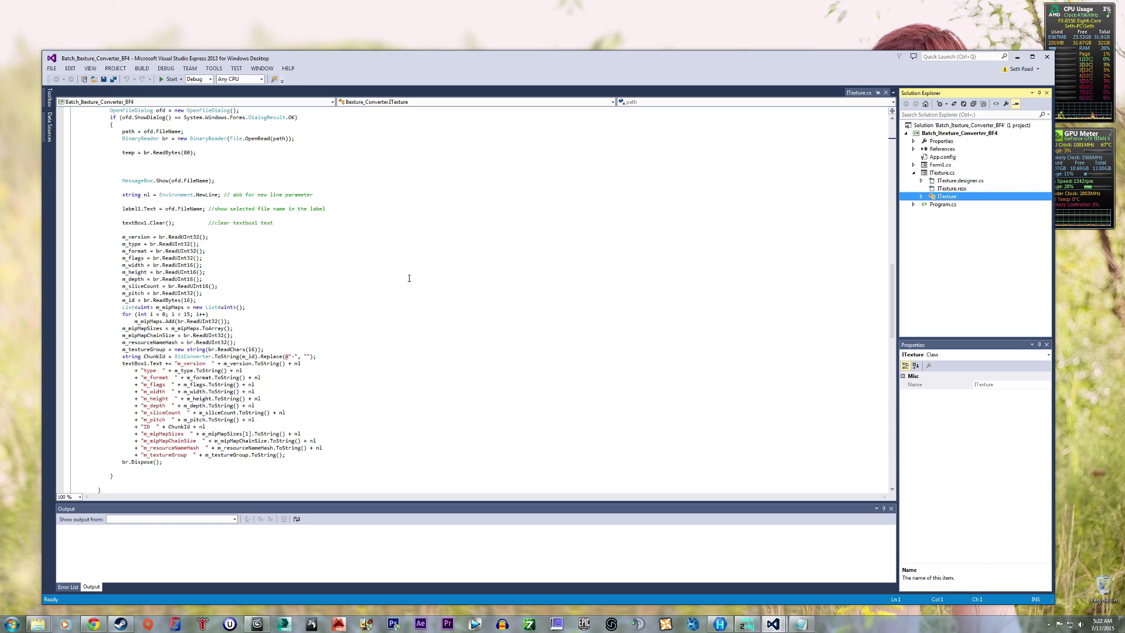
scroll(409, 278, "down", 1)
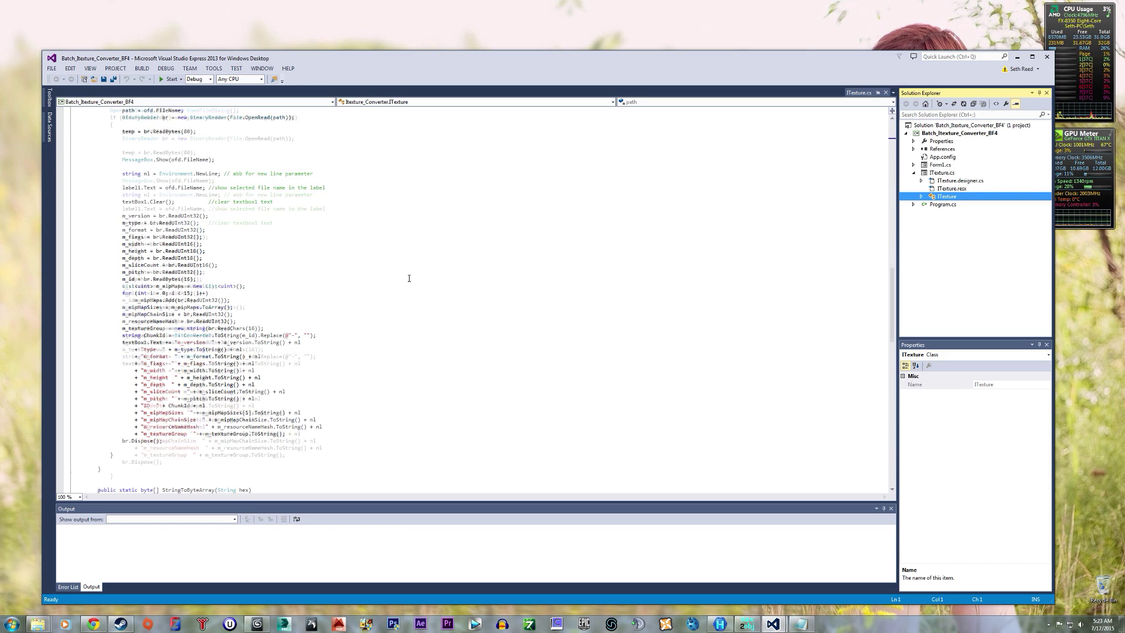
scroll(411, 275, "down", 3)
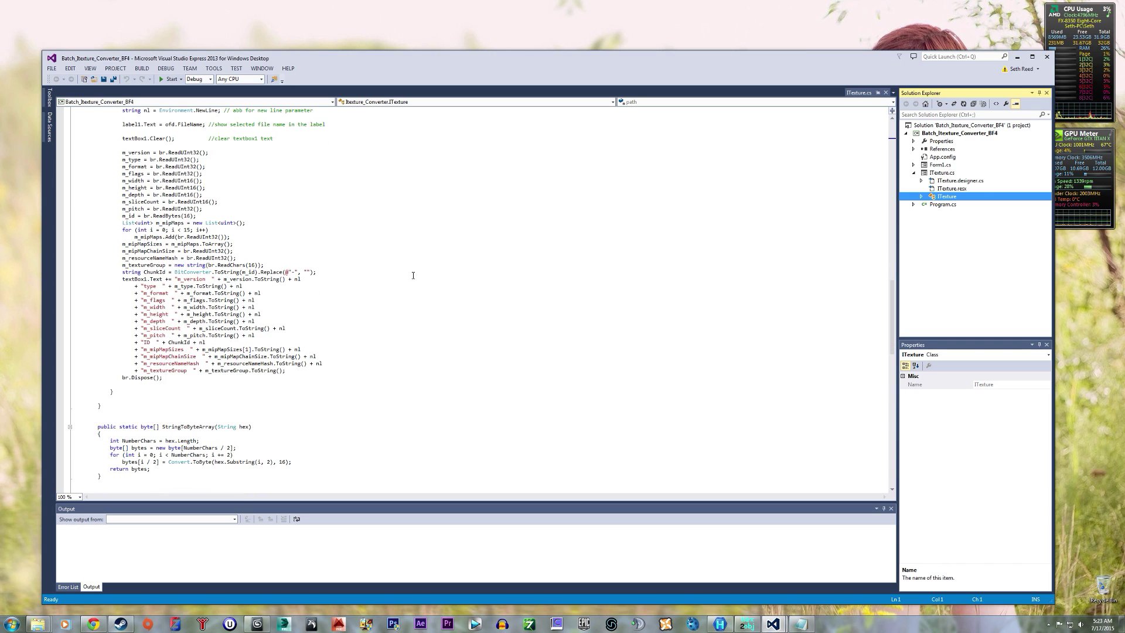
scroll(488, 244, "down", 4)
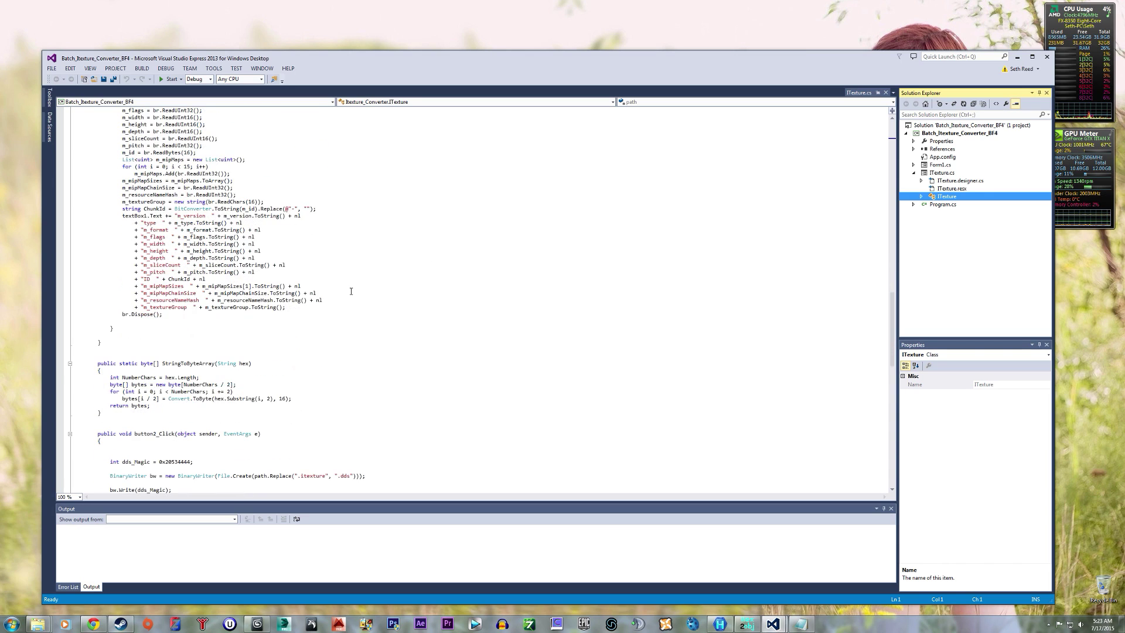
- Minimize Visual Studio and return to Hex Workshop showing the a91_d texture
left_click(1018, 57)
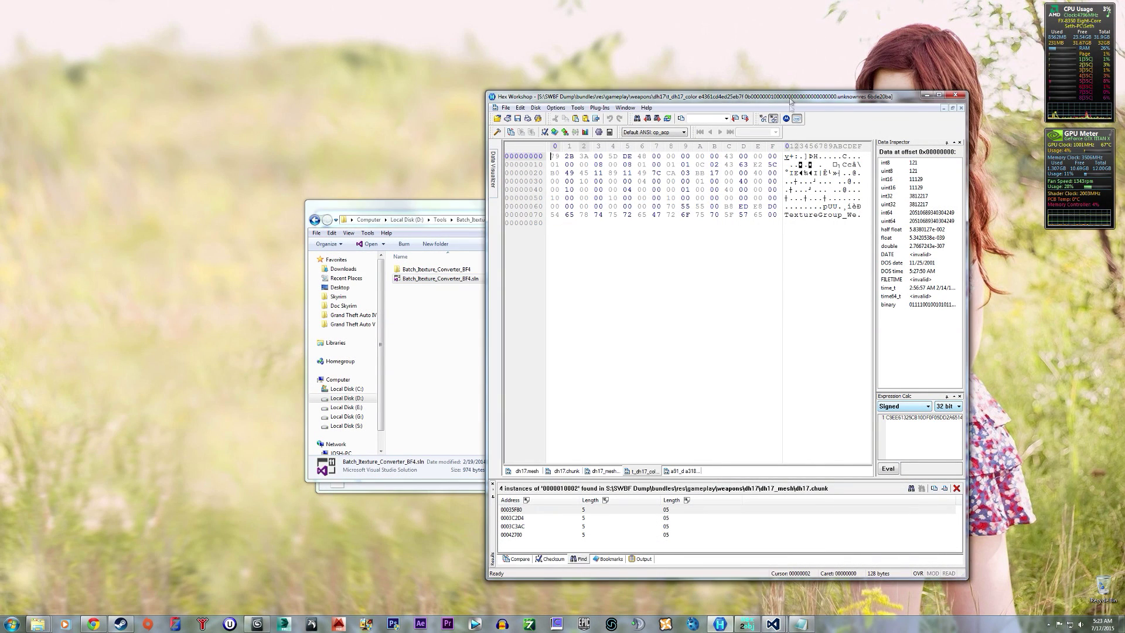
left_click(794, 300)
left_click(690, 473)
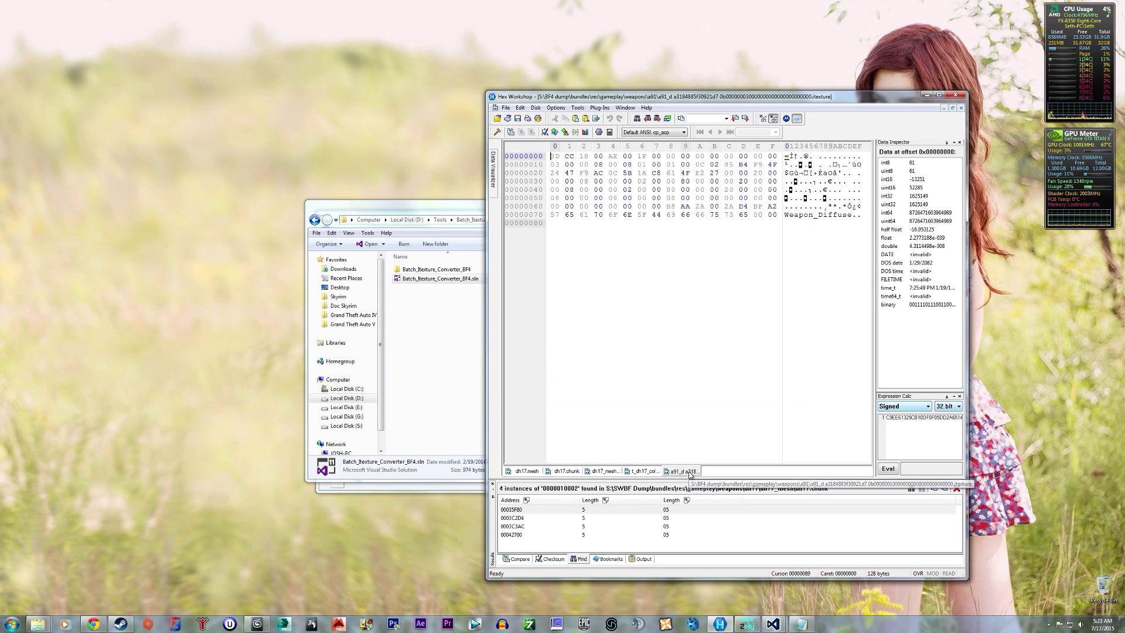
- Check t_dh17_color against a91_d again, then bring 3ds Max forward
left_click(648, 474)
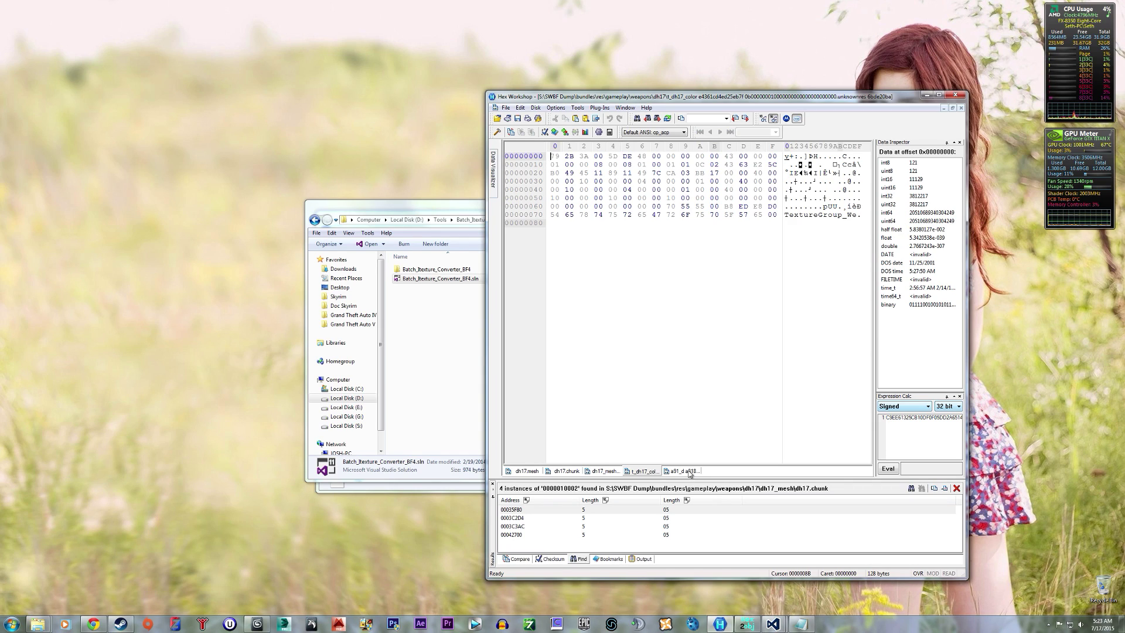
left_click(686, 472)
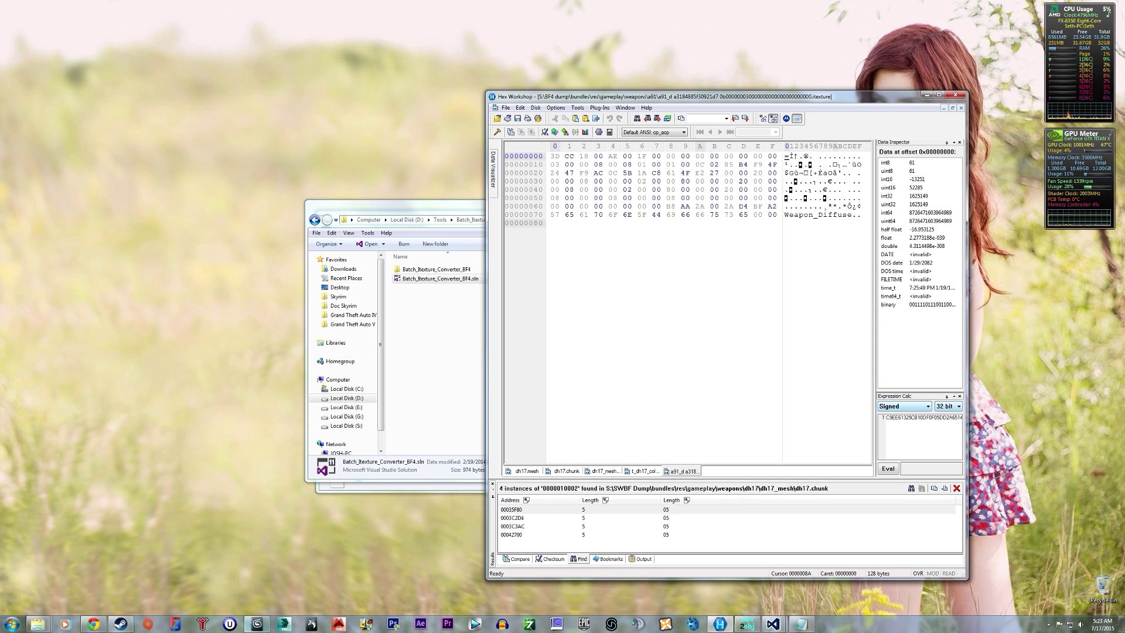
left_click(257, 625)
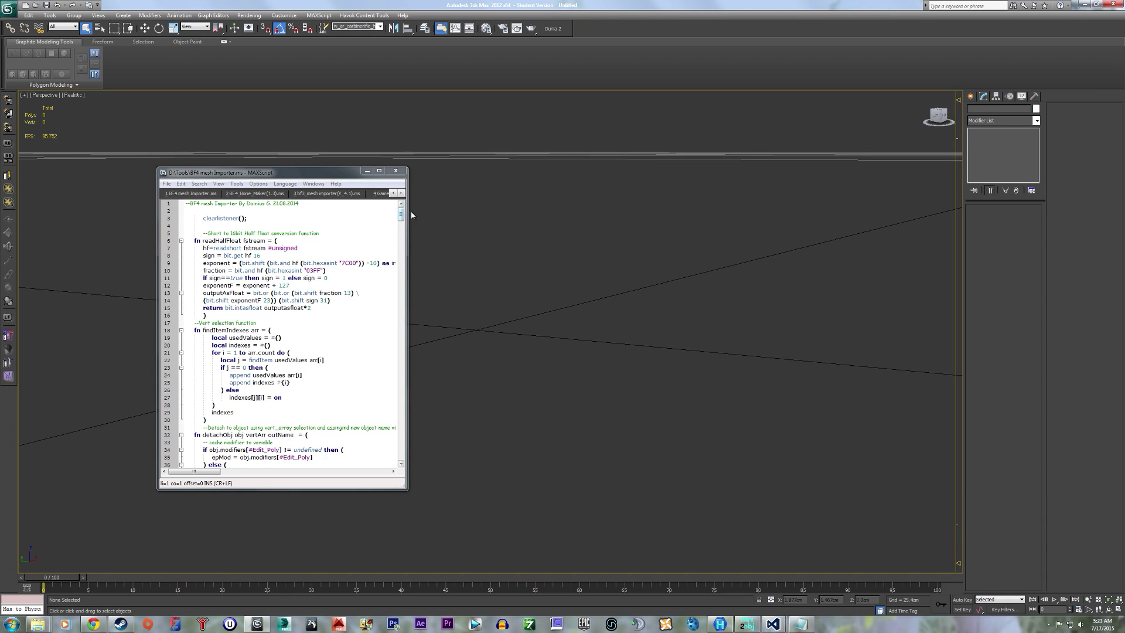
- Read the BF4 mesh importer's header code down to the seek offset 80 on line 106
left_click_drag(406, 217, 437, 212)
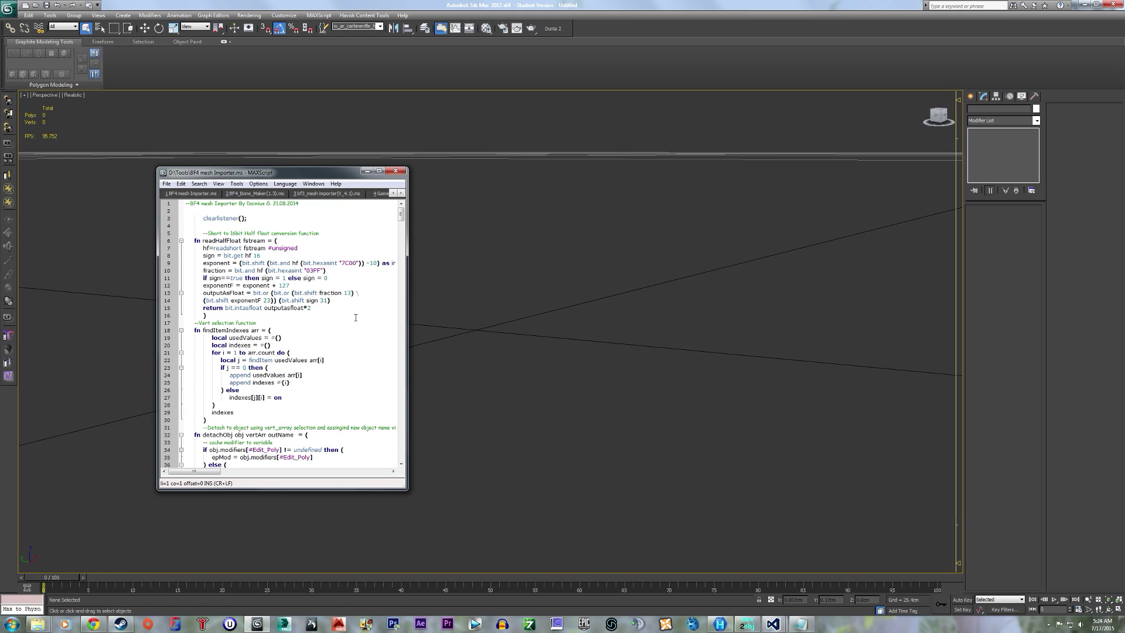
scroll(355, 317, "down", 6)
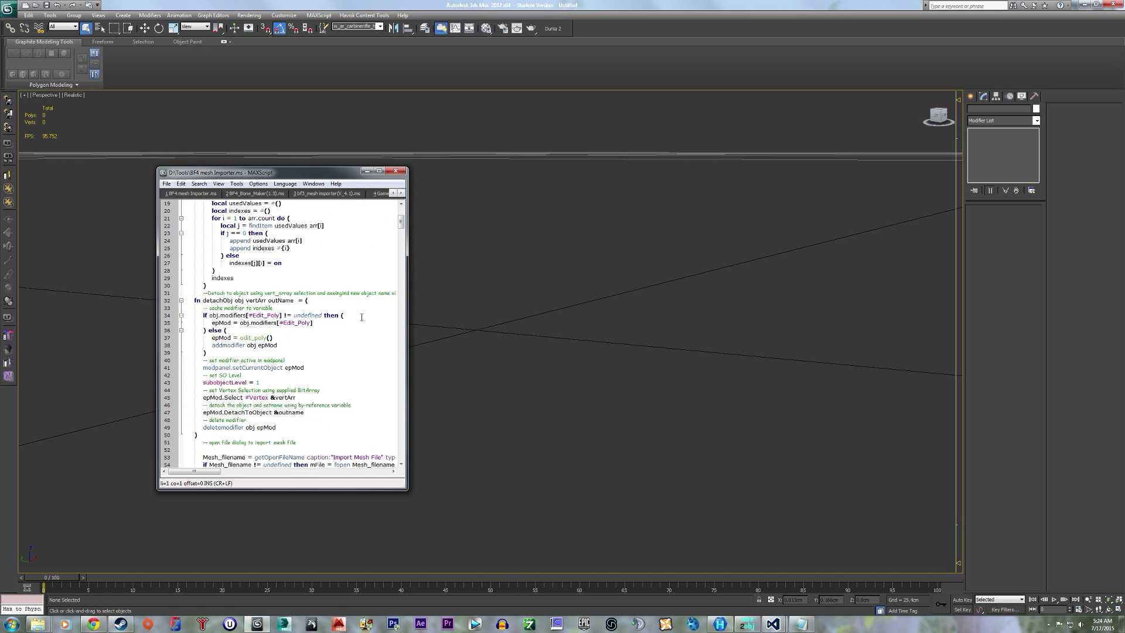
scroll(362, 317, "down", 18)
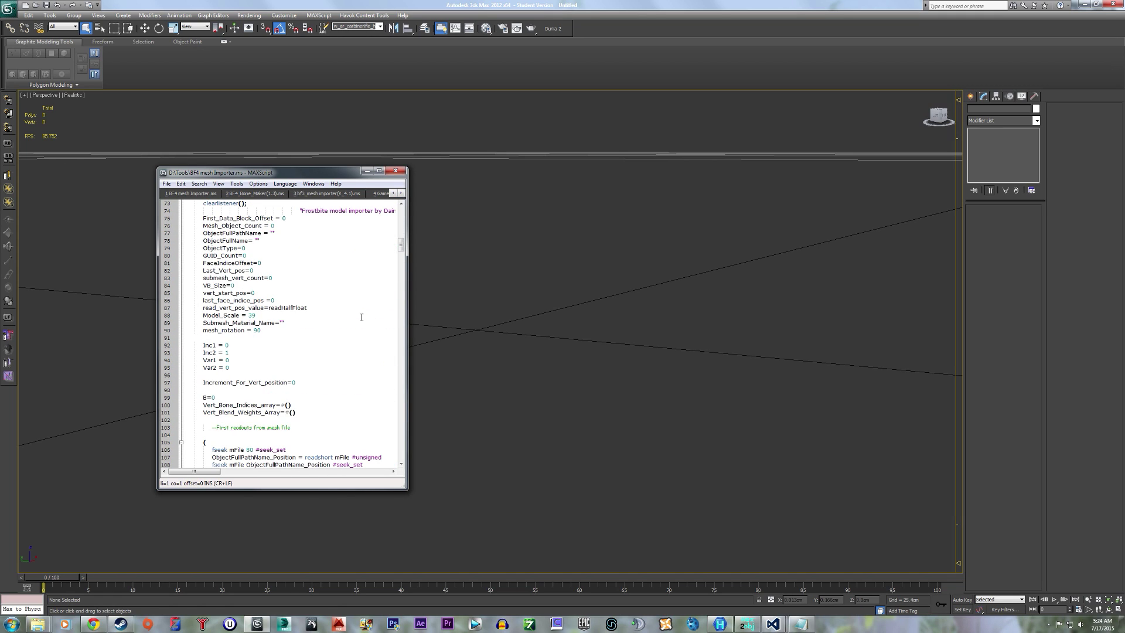
scroll(362, 318, "down", 6)
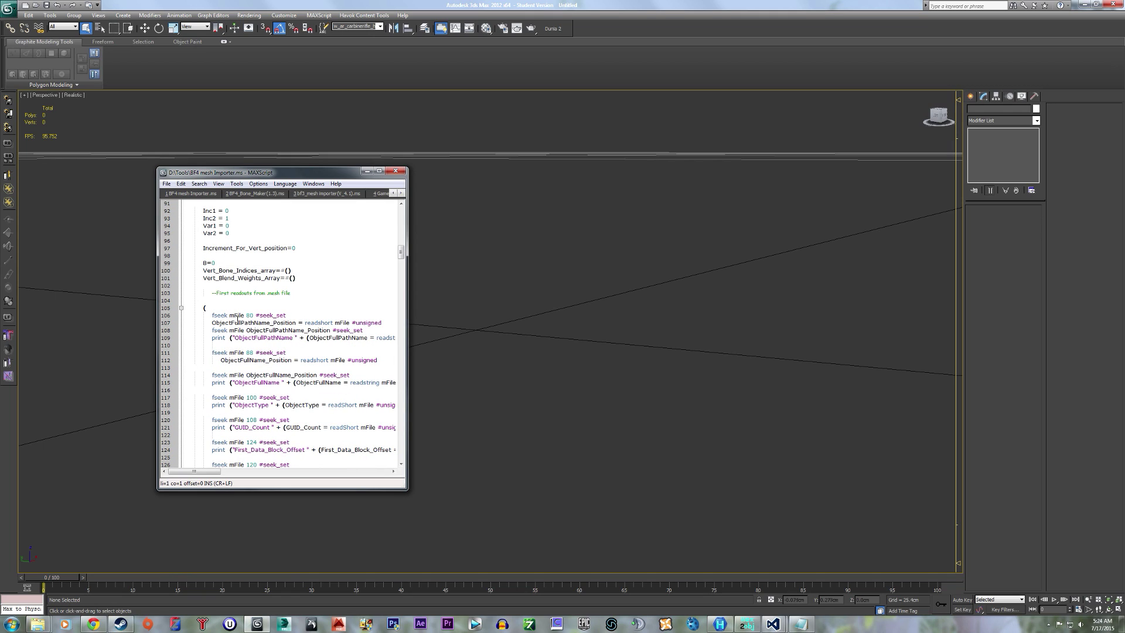
left_click(250, 317)
- Scroll through the rest of the importer script and minimize the MAXScript editor
scroll(266, 284, "down", 6)
scroll(267, 285, "down", 10)
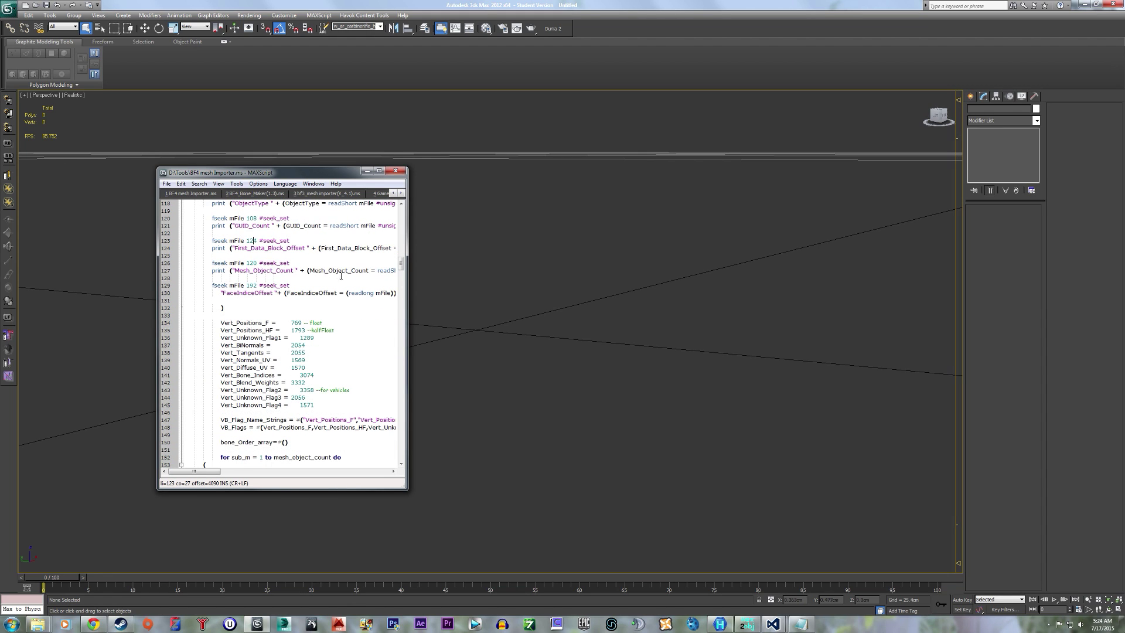
scroll(341, 277, "down", 6)
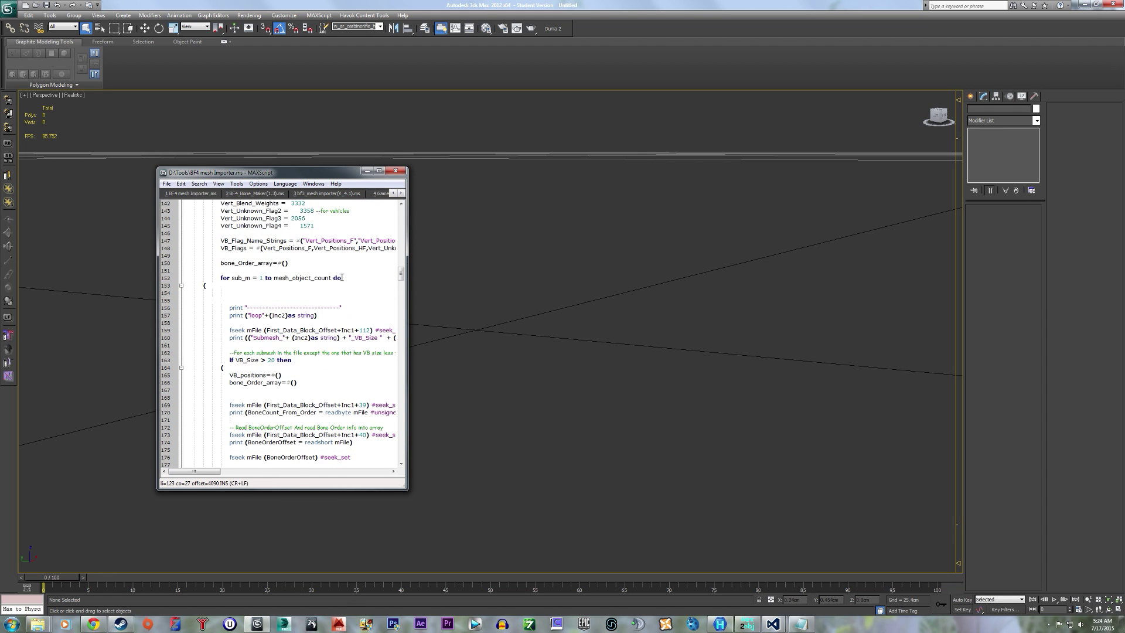
scroll(342, 277, "down", 7)
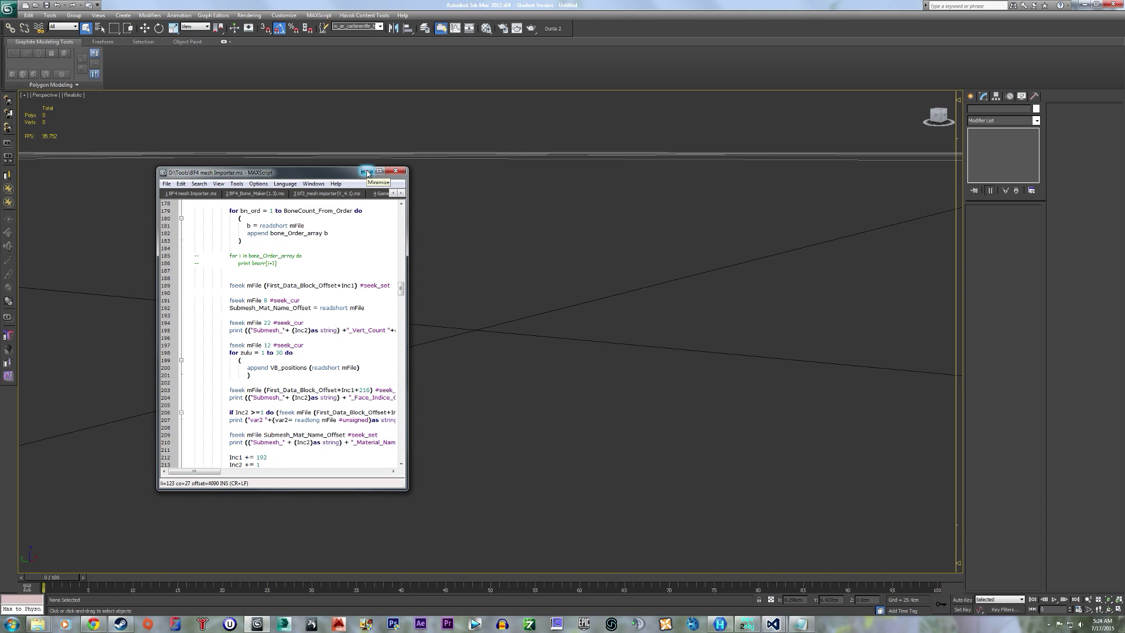
left_click(367, 171)
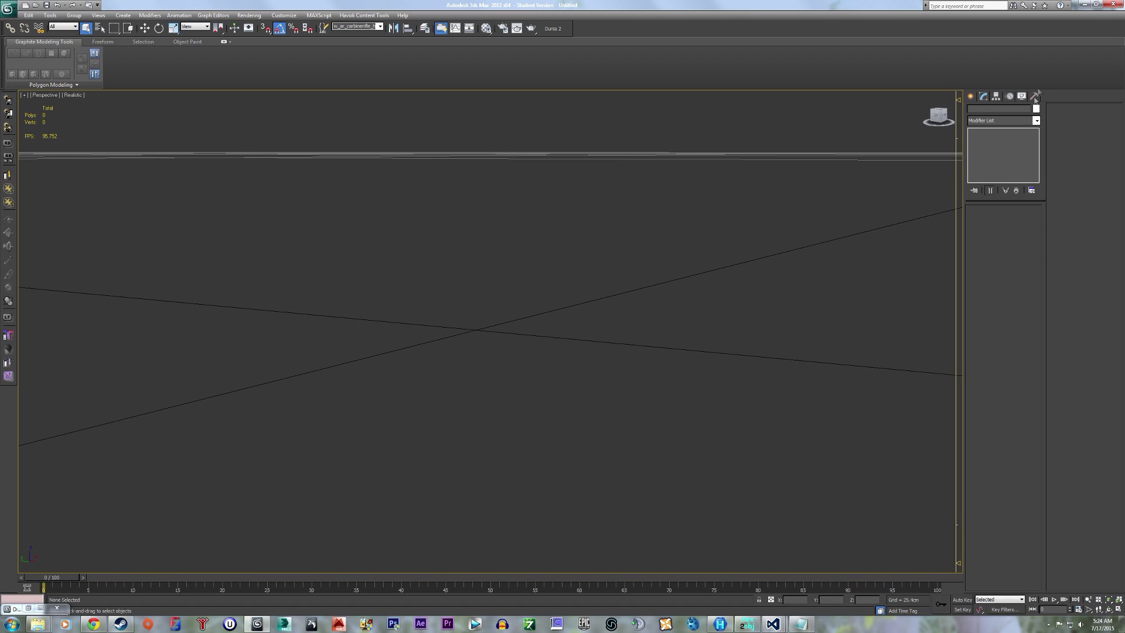
- Minimize 3ds Max and the Batch_Itexture_Converter_BF4 folder window
left_click(1084, 5)
left_click(453, 363)
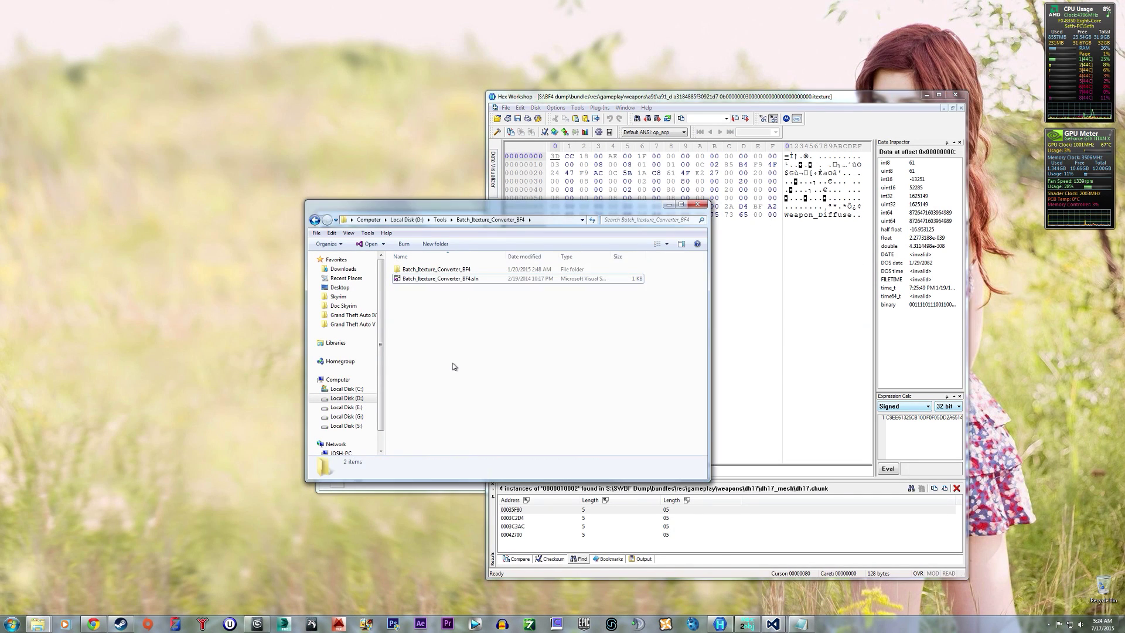
left_click(670, 204)
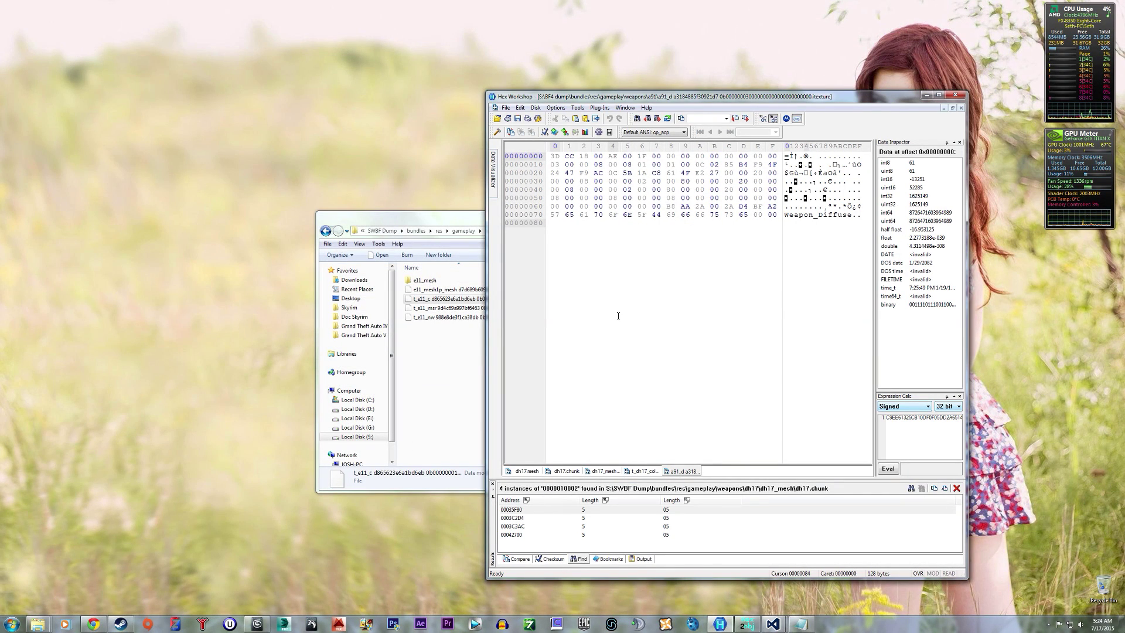
- Minimize the SWBF a11 weapon folder window and bring up the web browser
left_click(454, 385)
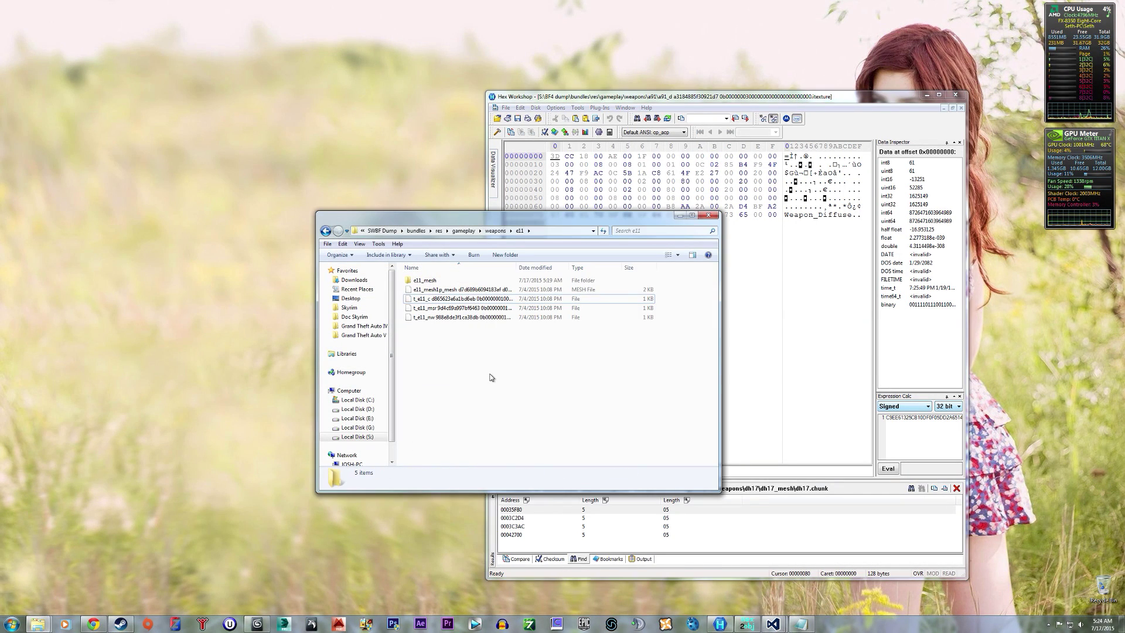
left_click(683, 217)
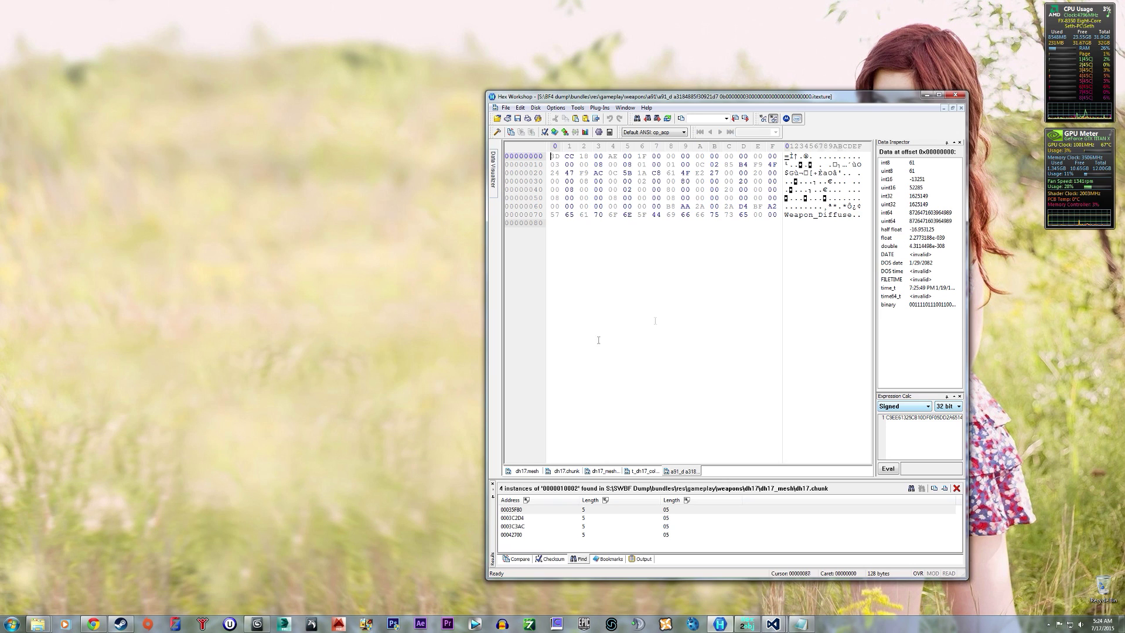
left_click(94, 624)
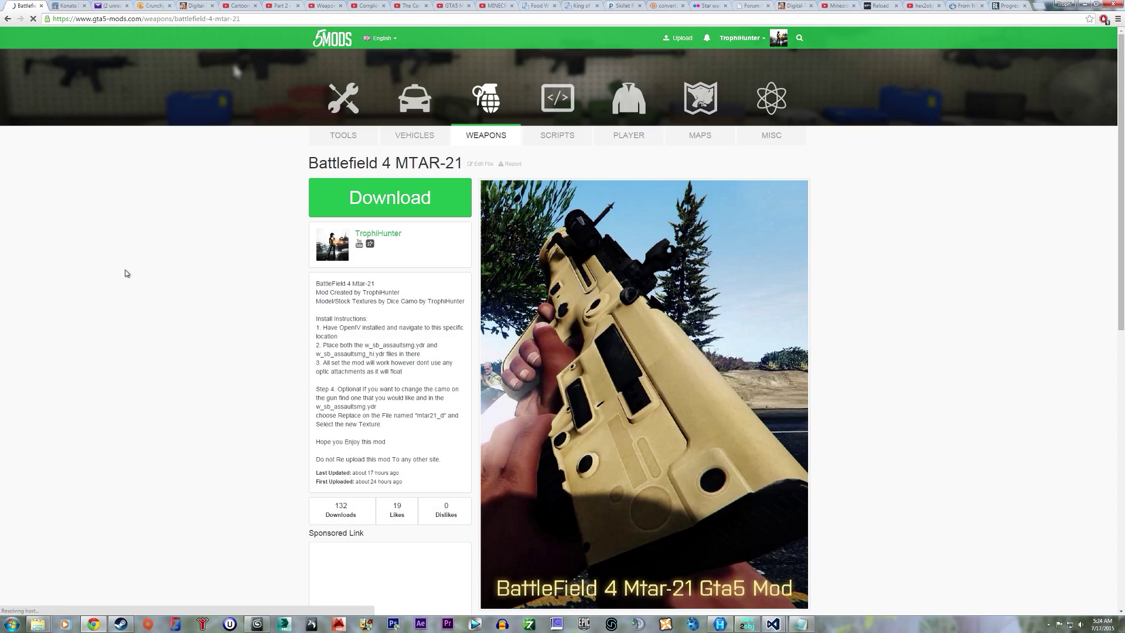
- Scroll down the MTAR-21 mod page through its video and comments, then back up
scroll(188, 339, "down", 1)
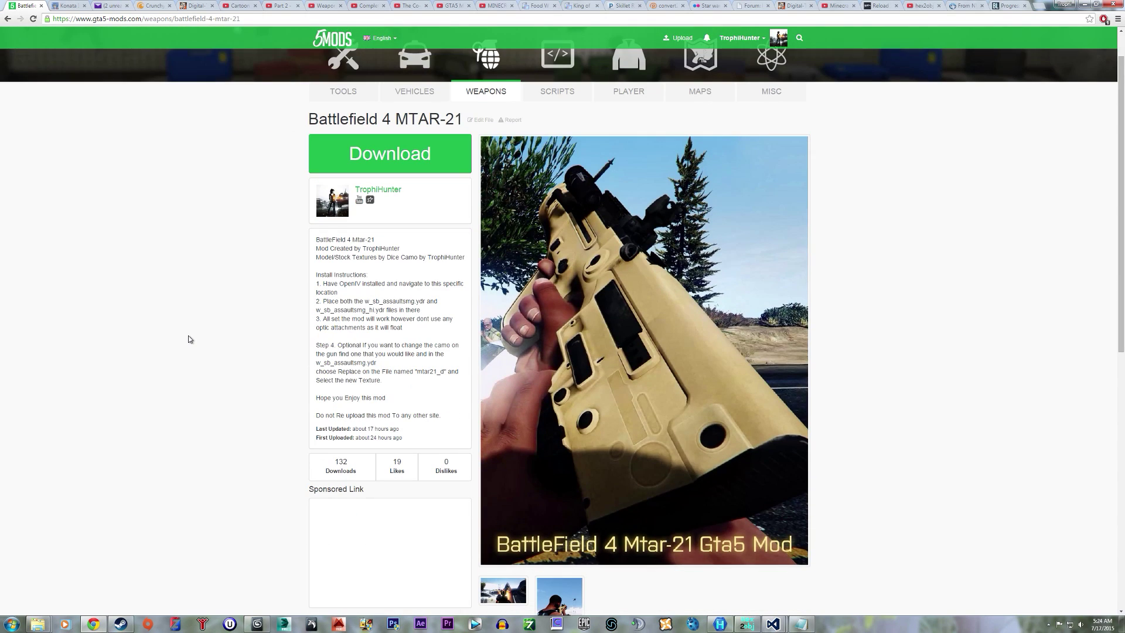
scroll(188, 339, "down", 6)
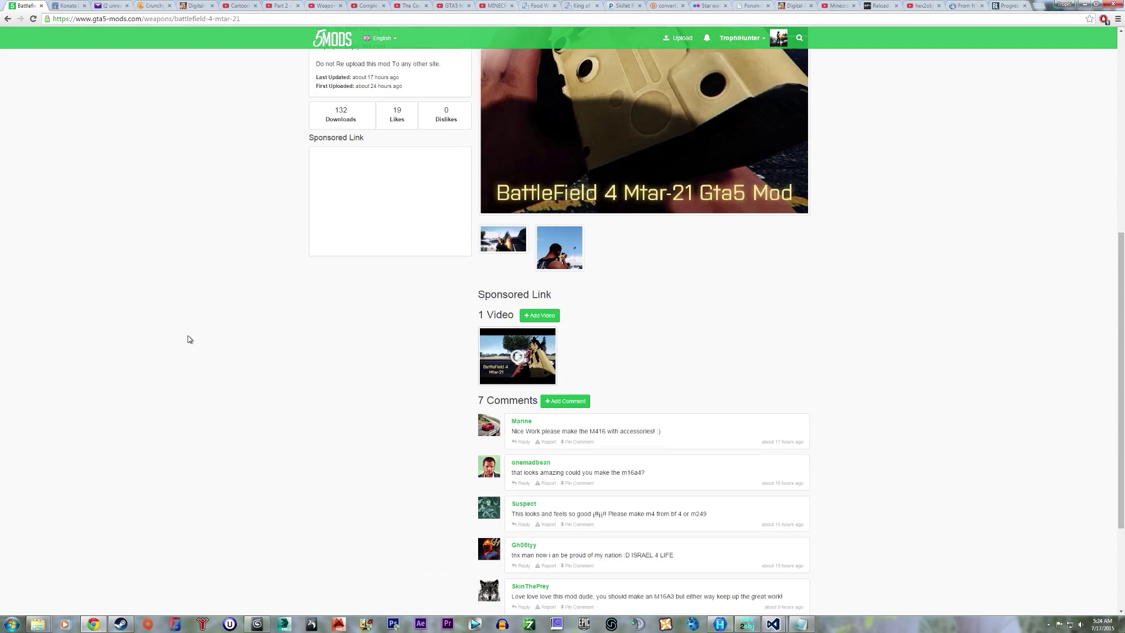
scroll(188, 338, "down", 1)
scroll(188, 339, "up", 4)
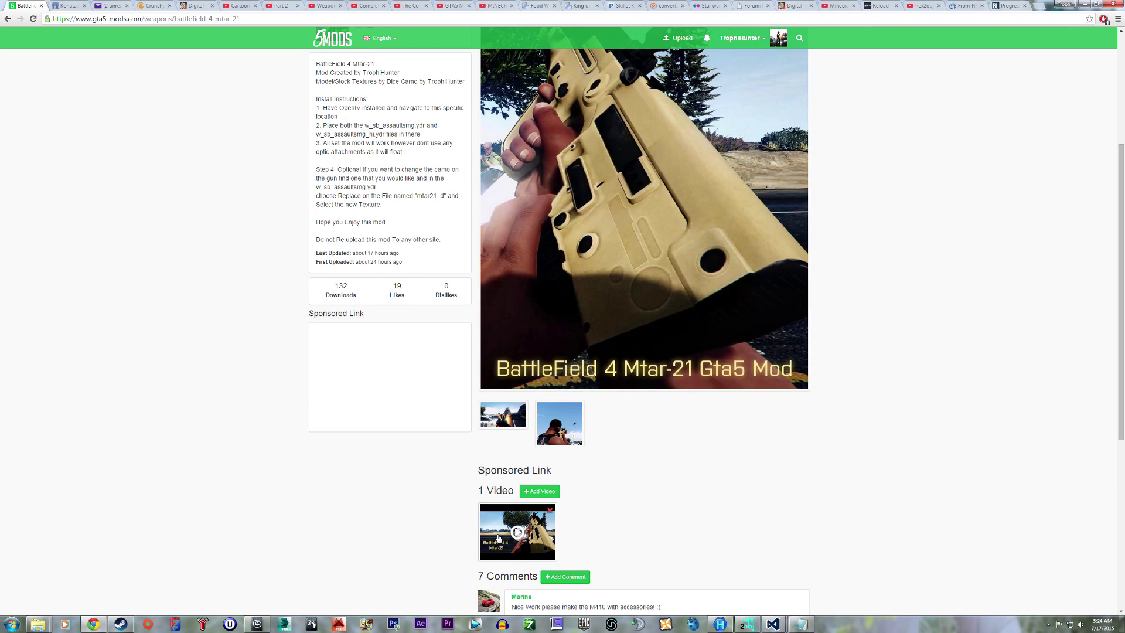
scroll(961, 291, "up", 4)
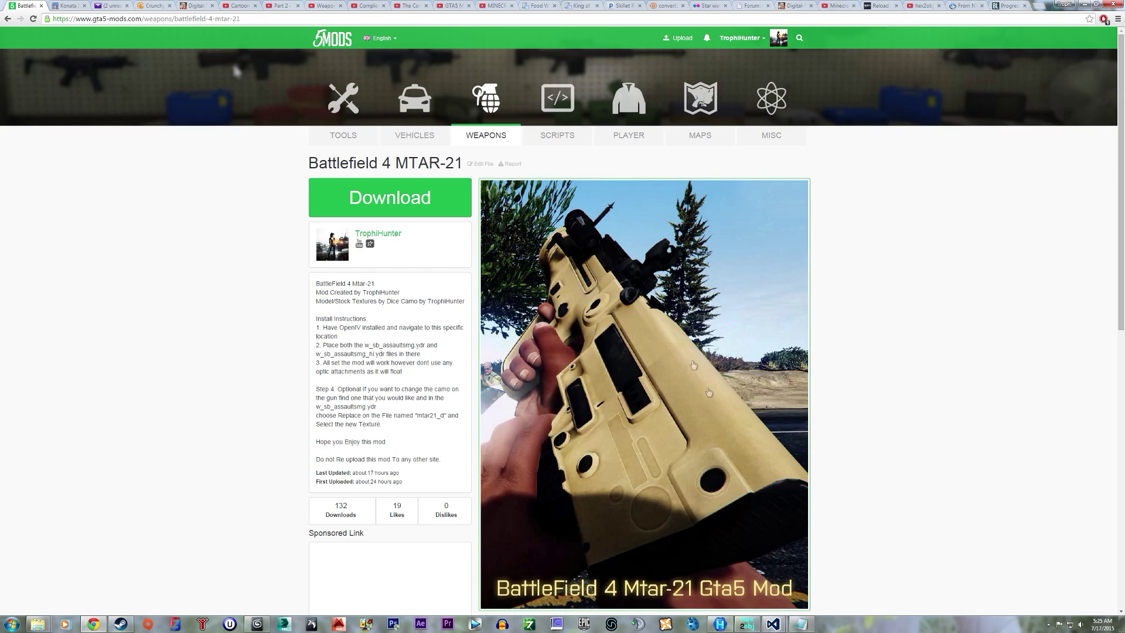
- Minimize Chrome and flip between the dh17 colour and a91_d headers, ending on dh17
left_click(1089, 4)
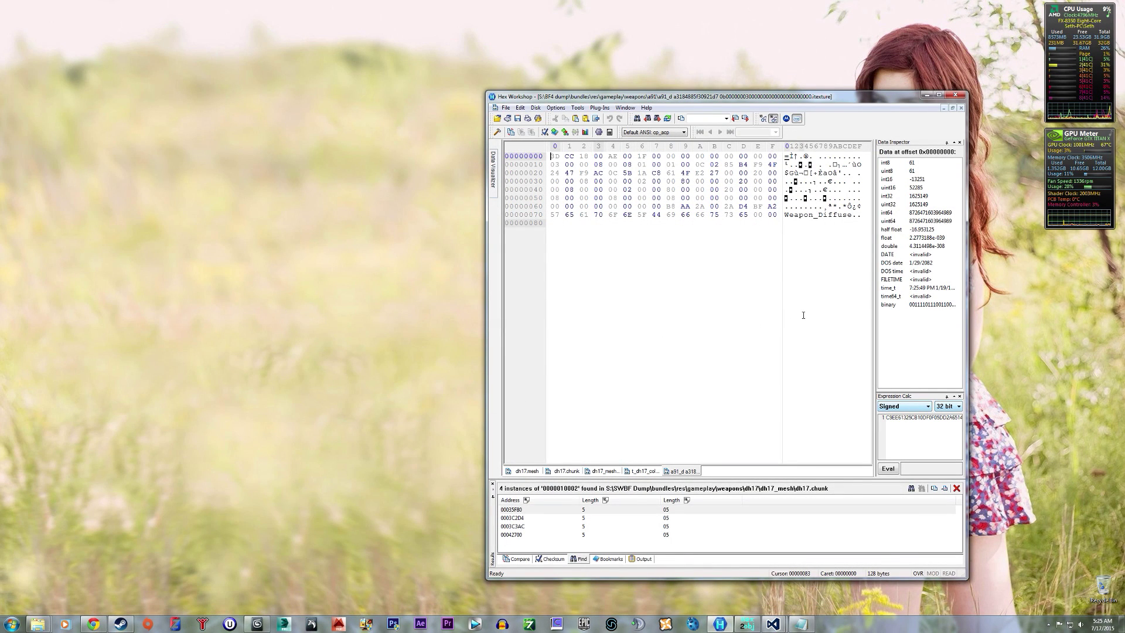
left_click(644, 472)
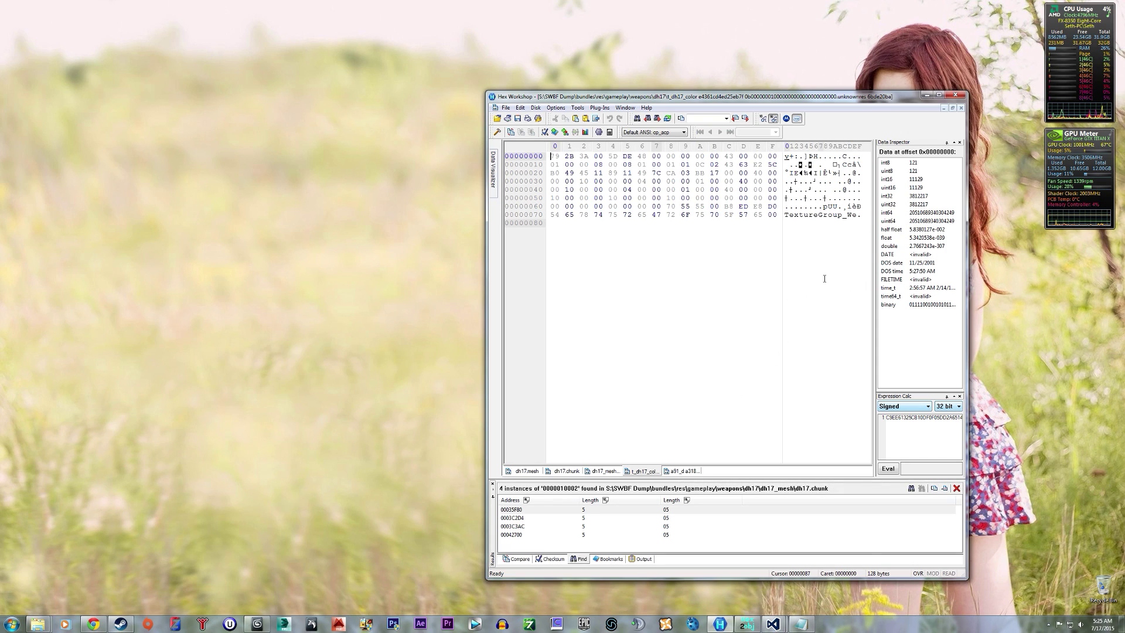
left_click(680, 472)
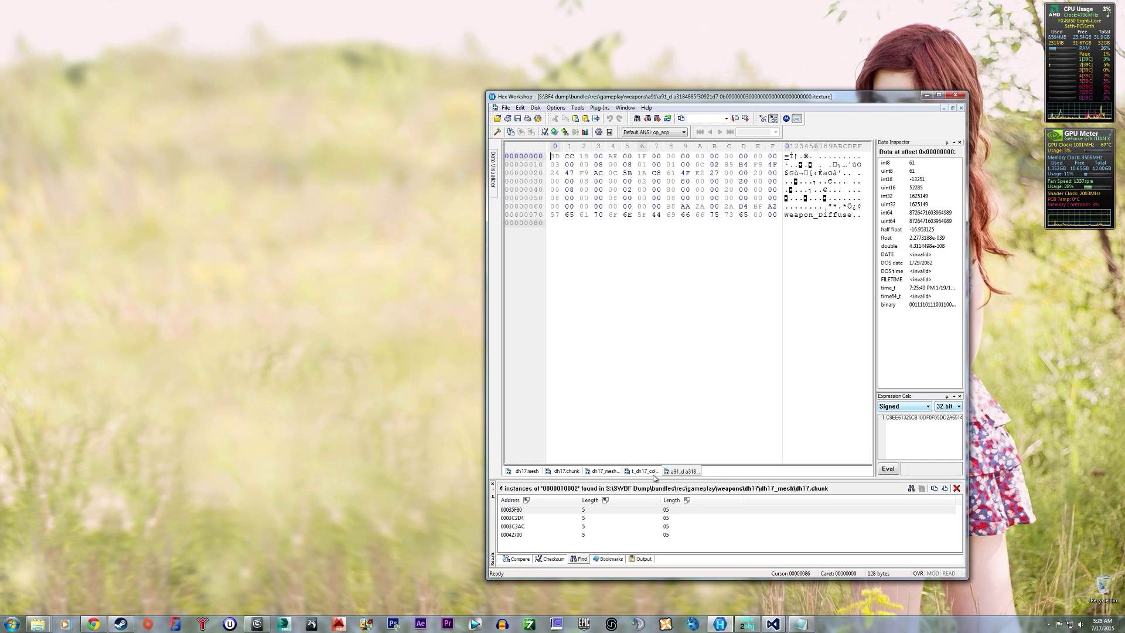
left_click(649, 472)
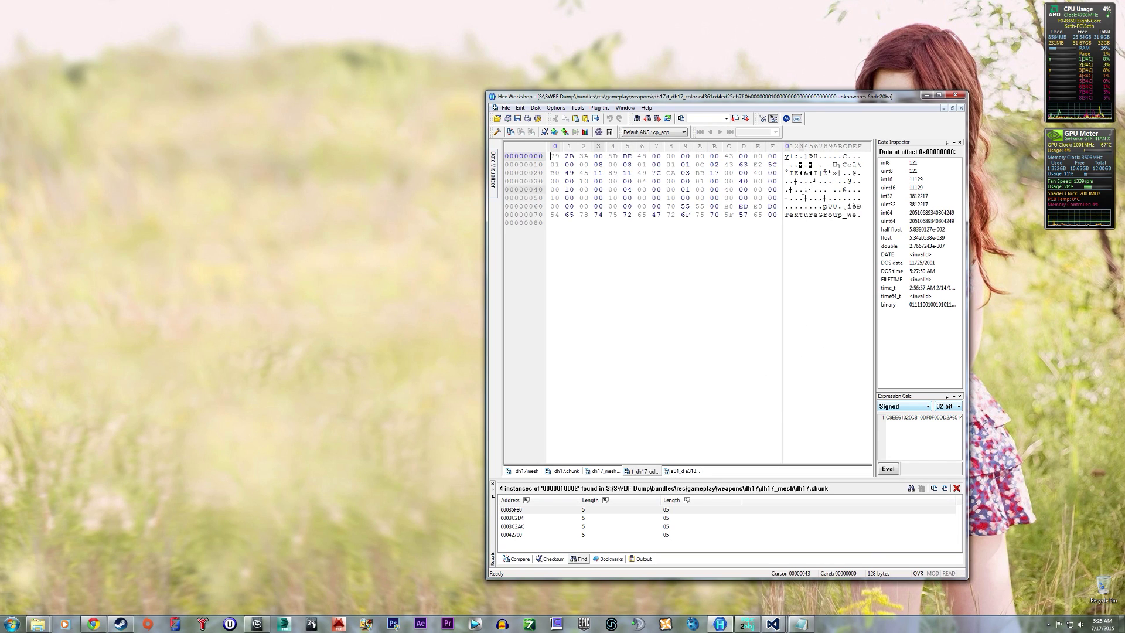